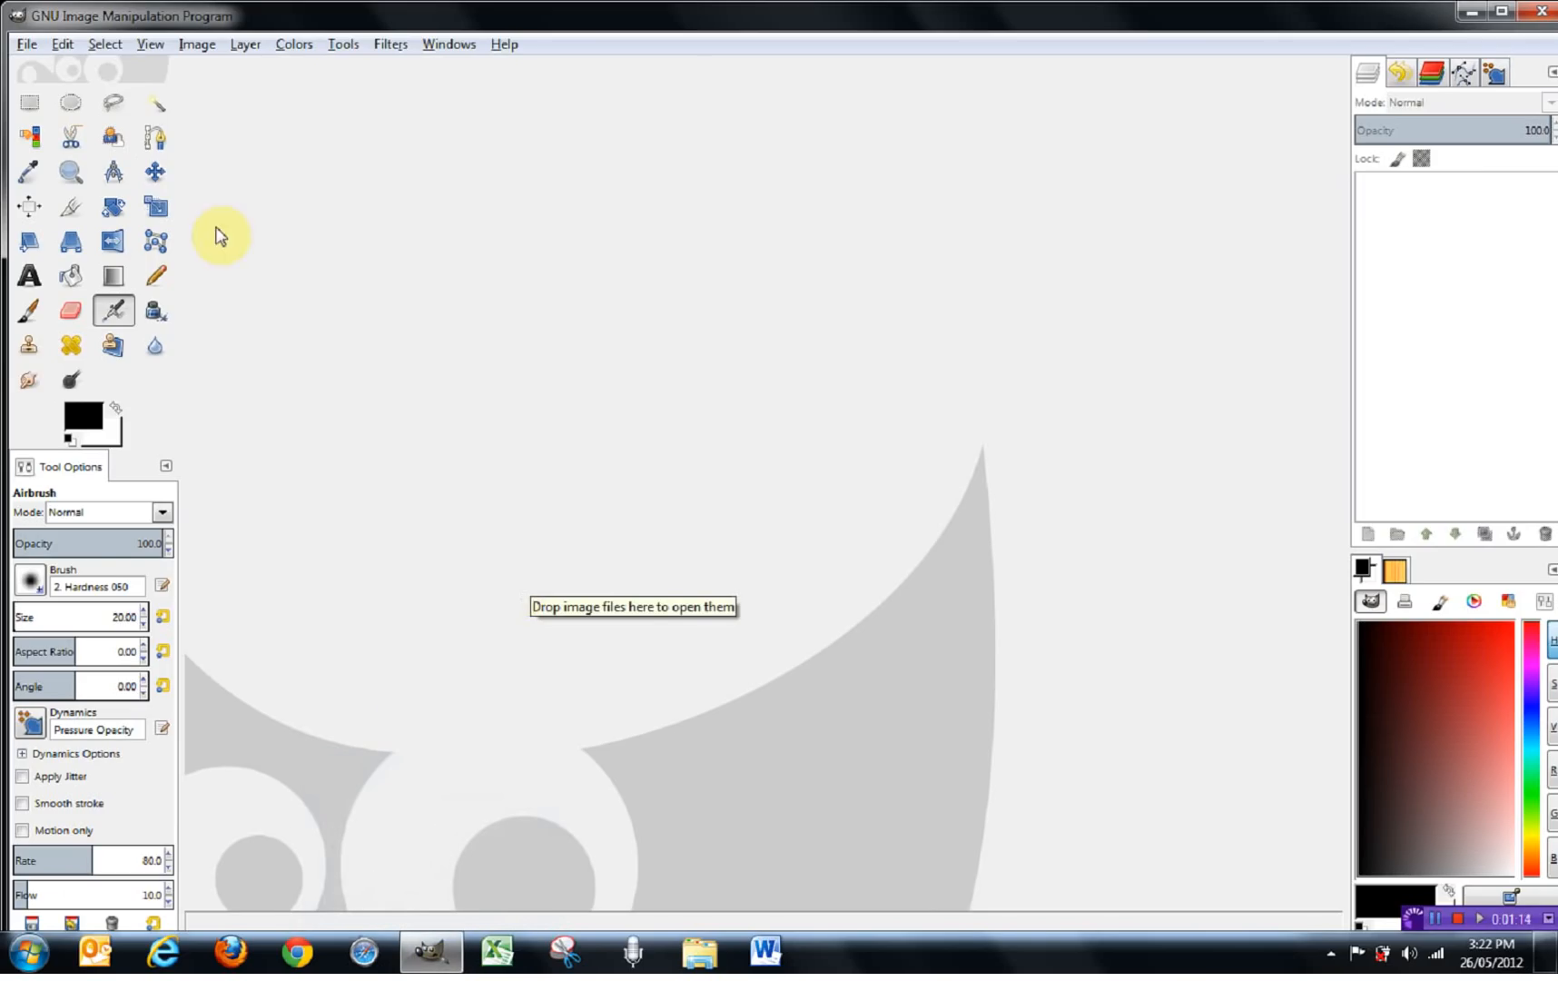
- Create a new image 800 pixels wide and 600 pixels high
left_click(26, 45)
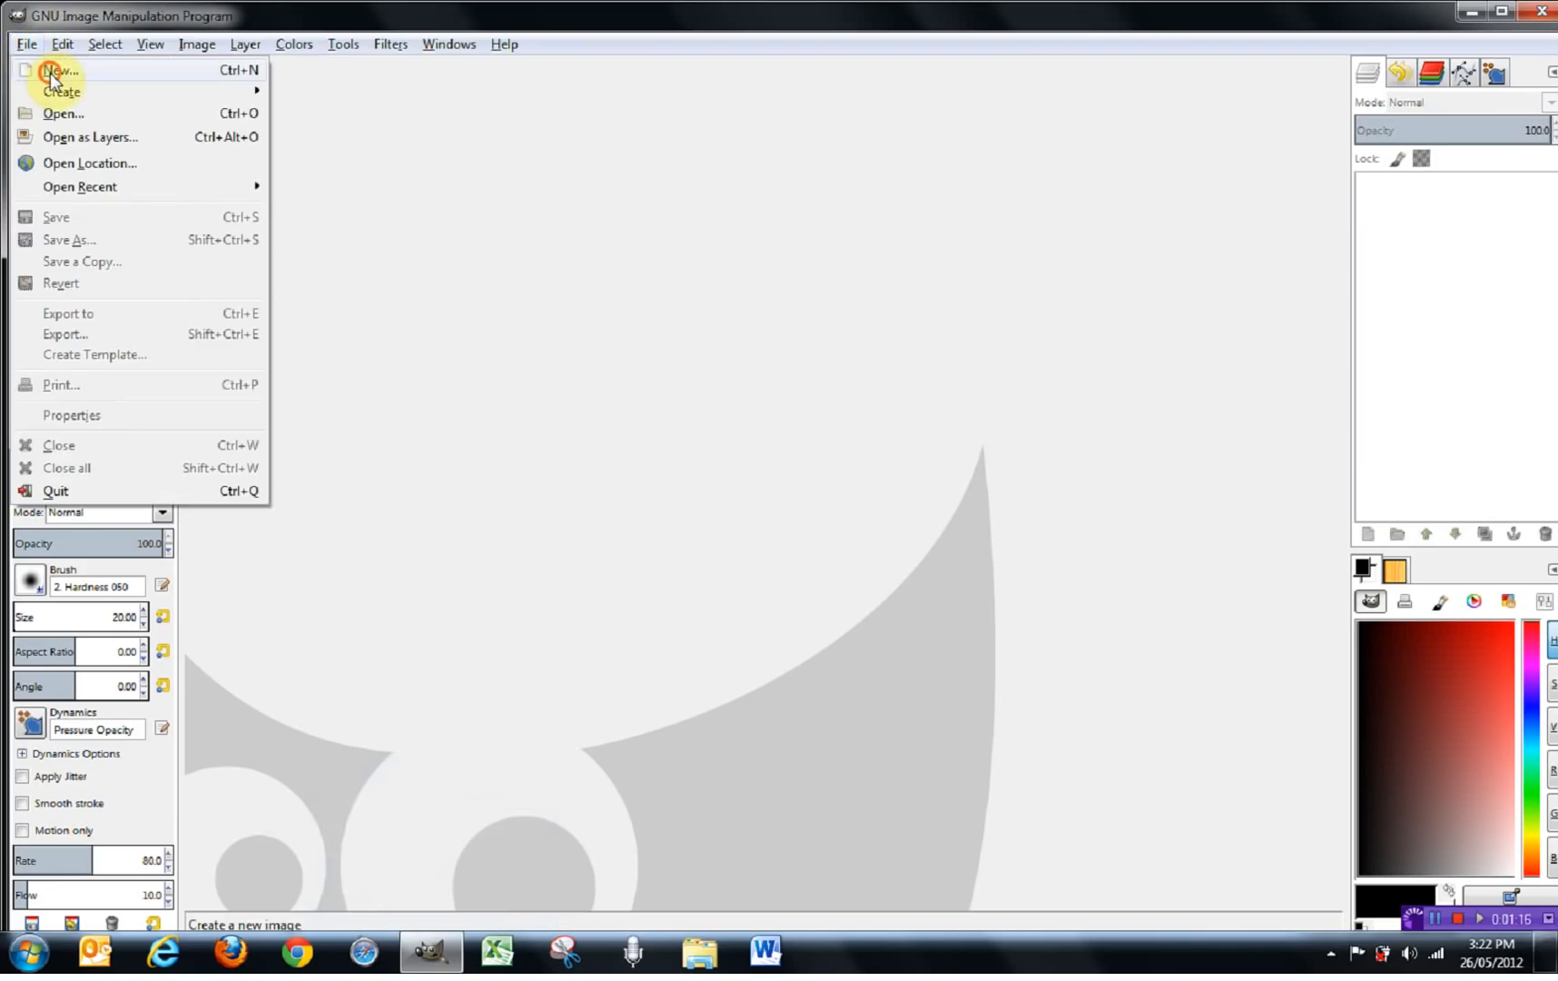
left_click(56, 70)
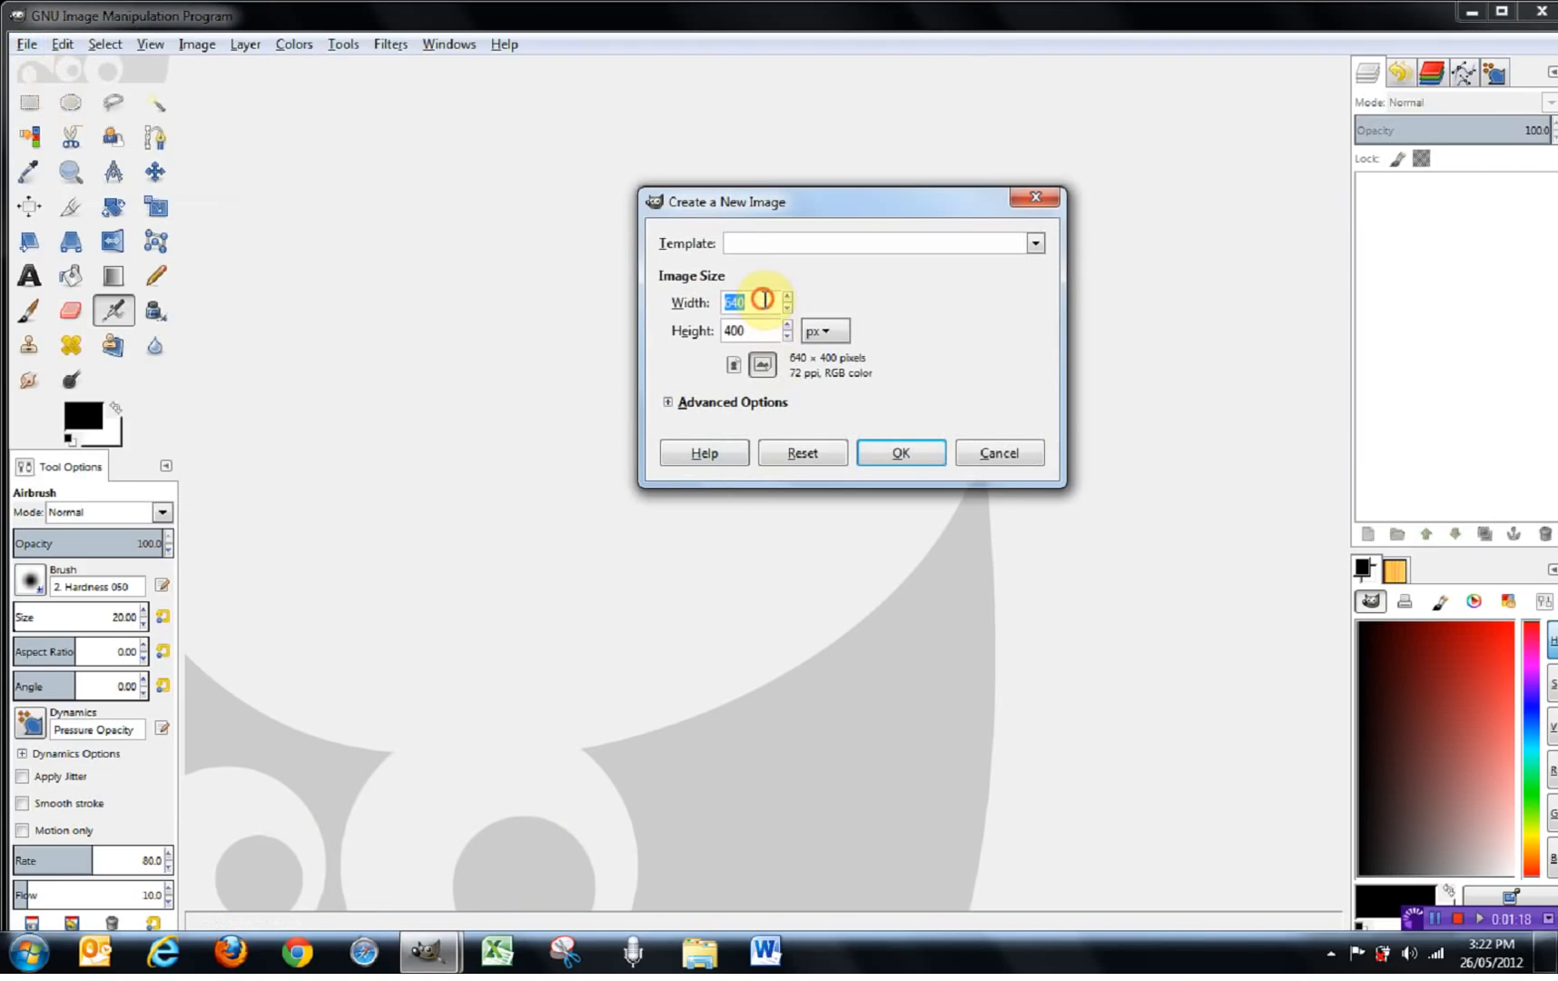
type("800")
key("Tab")
type("600")
key("Return")
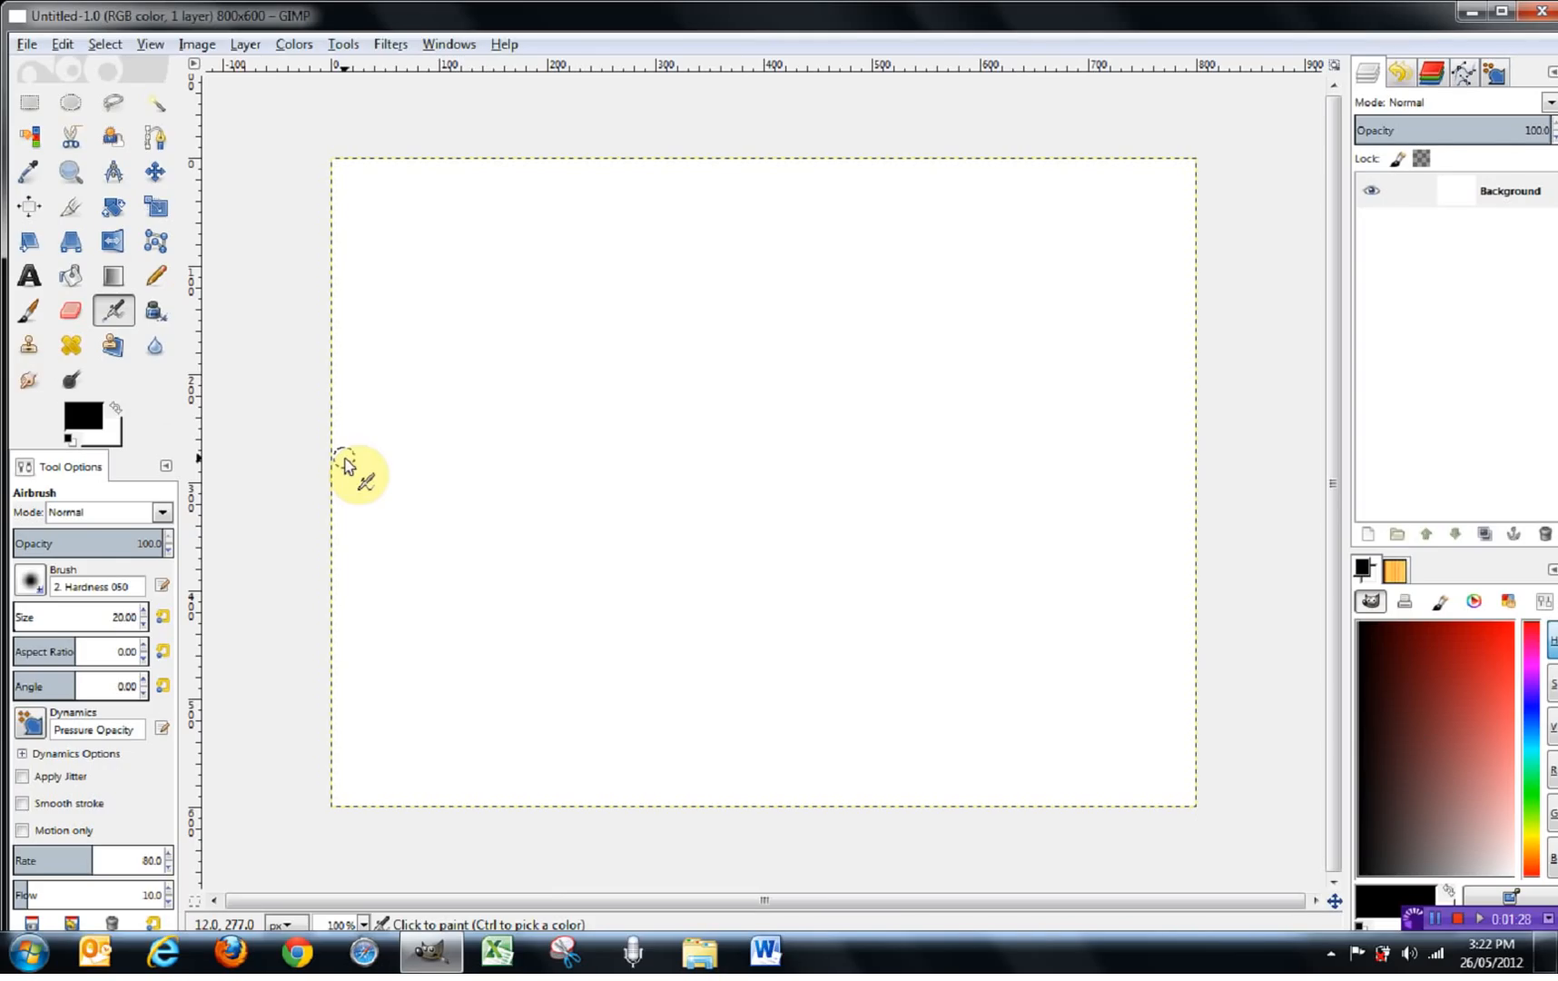
- Set the foreground colour to bright yellow and fill the whole white canvas with it using Bucket Fill
left_click(349, 44)
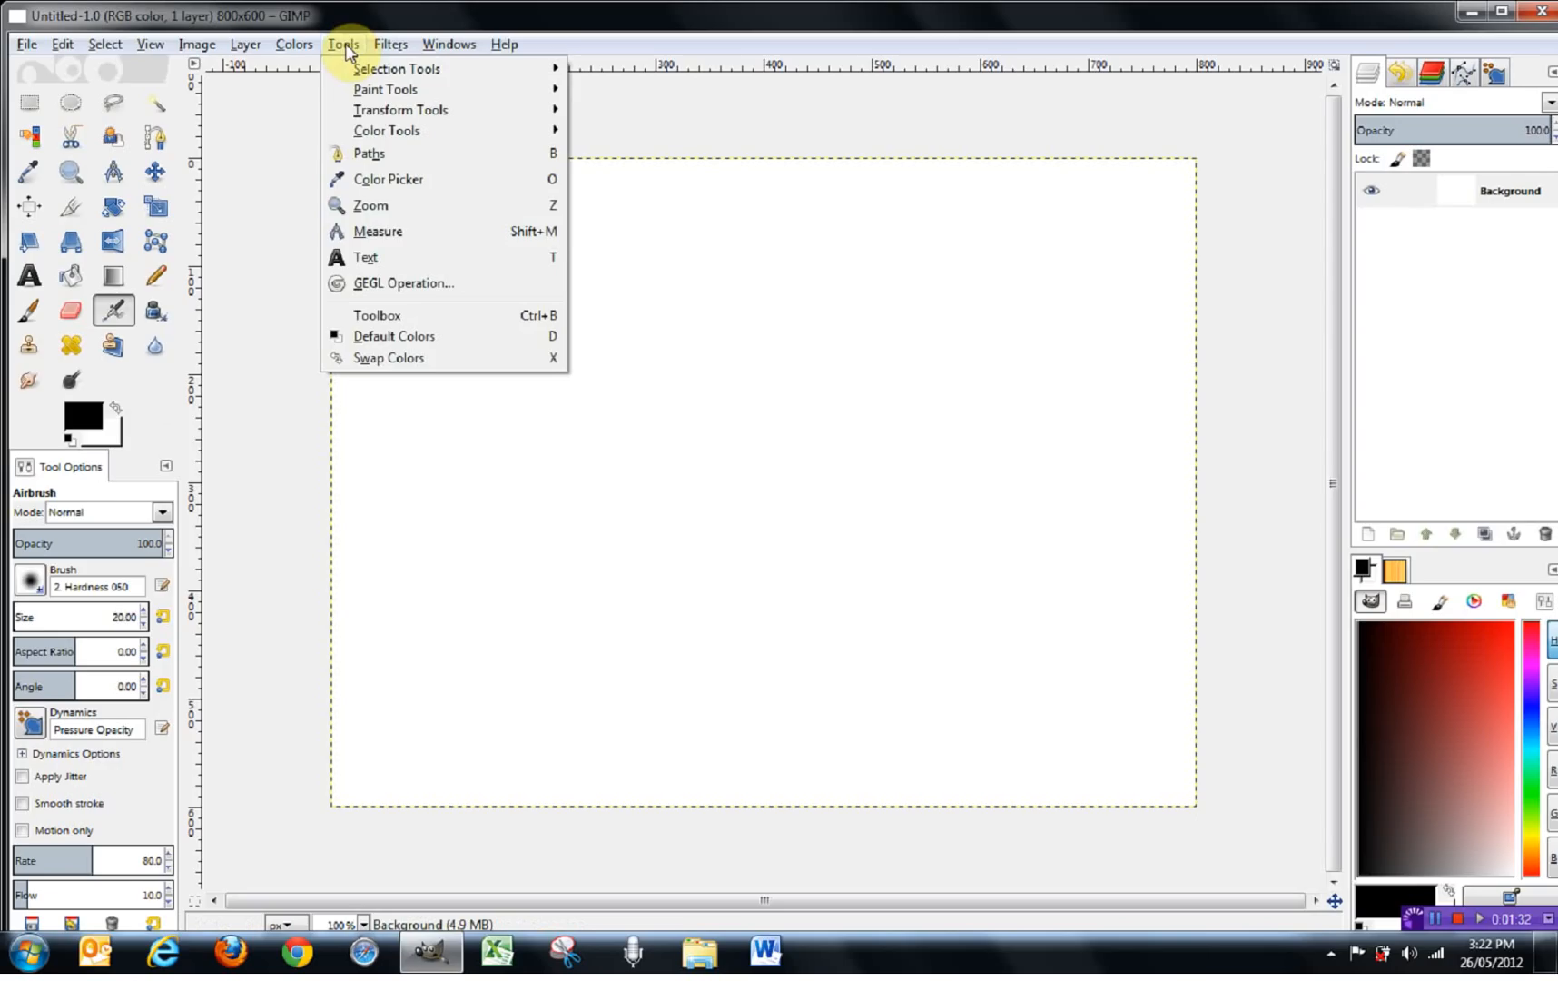
mouse_move(379, 72)
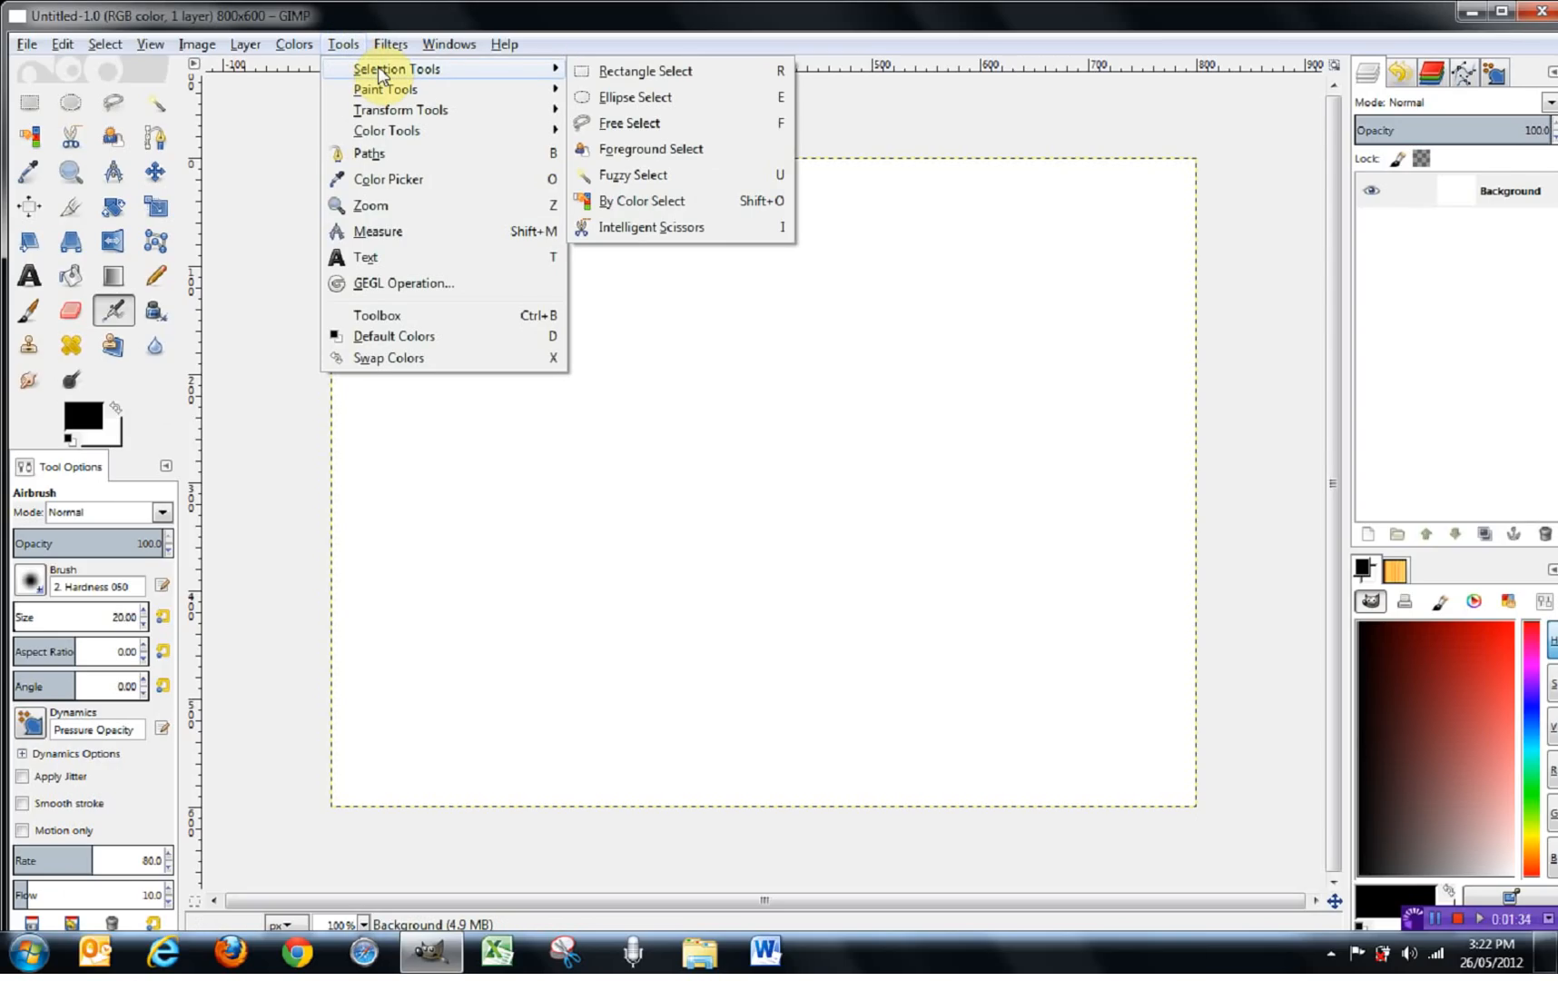
left_click(406, 90)
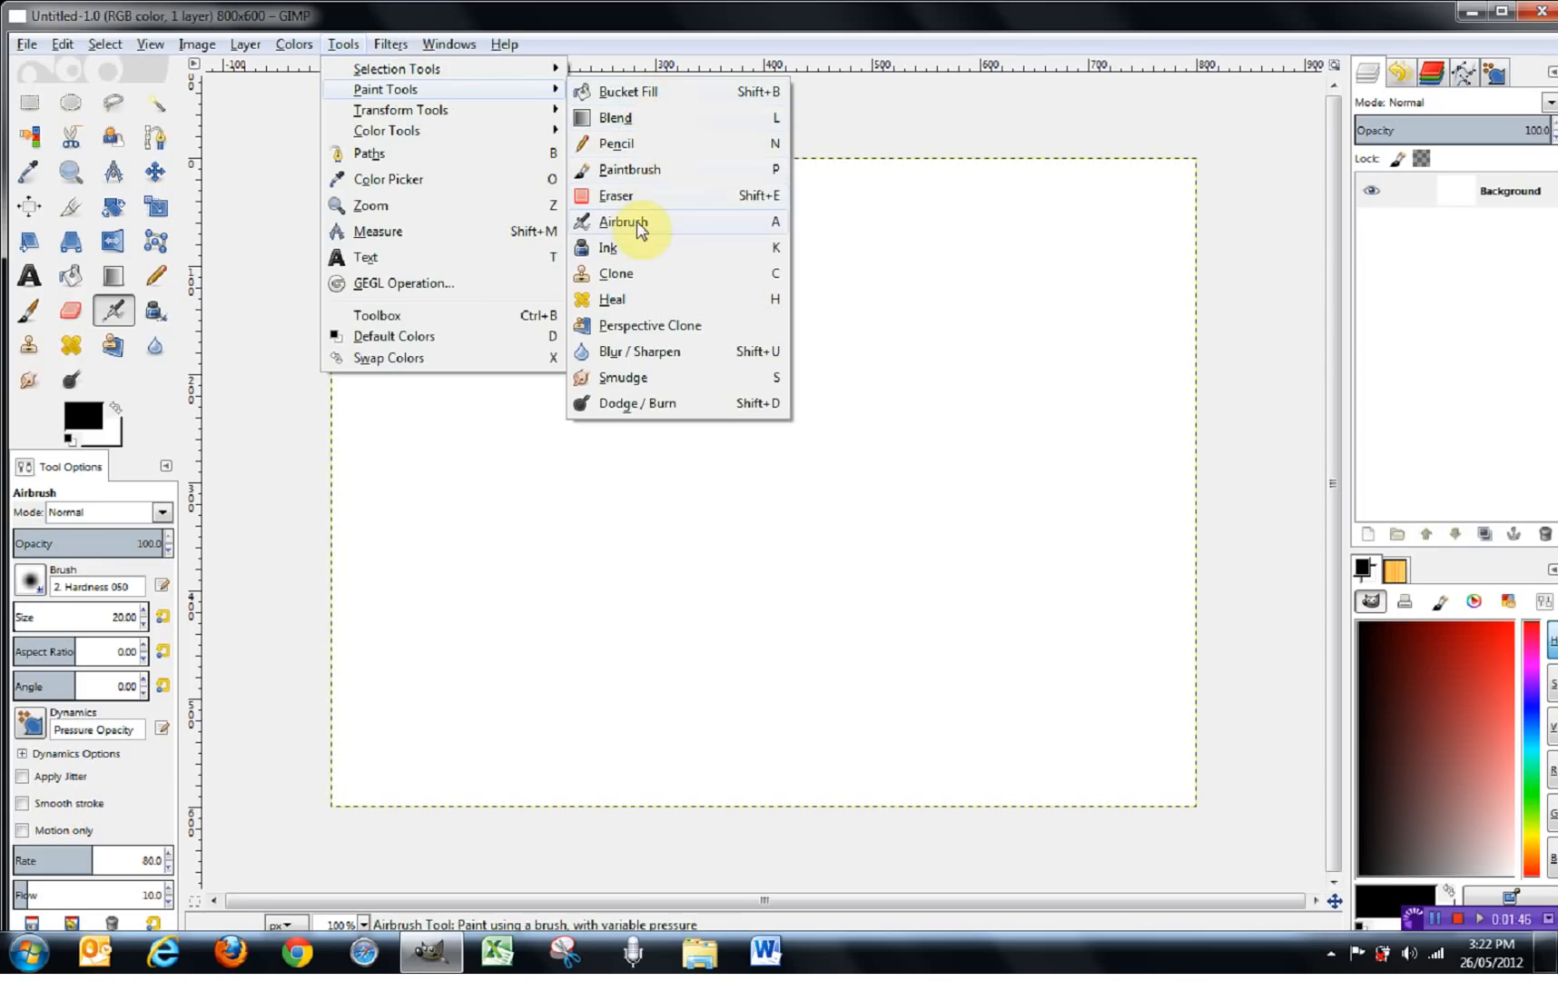
left_click(638, 92)
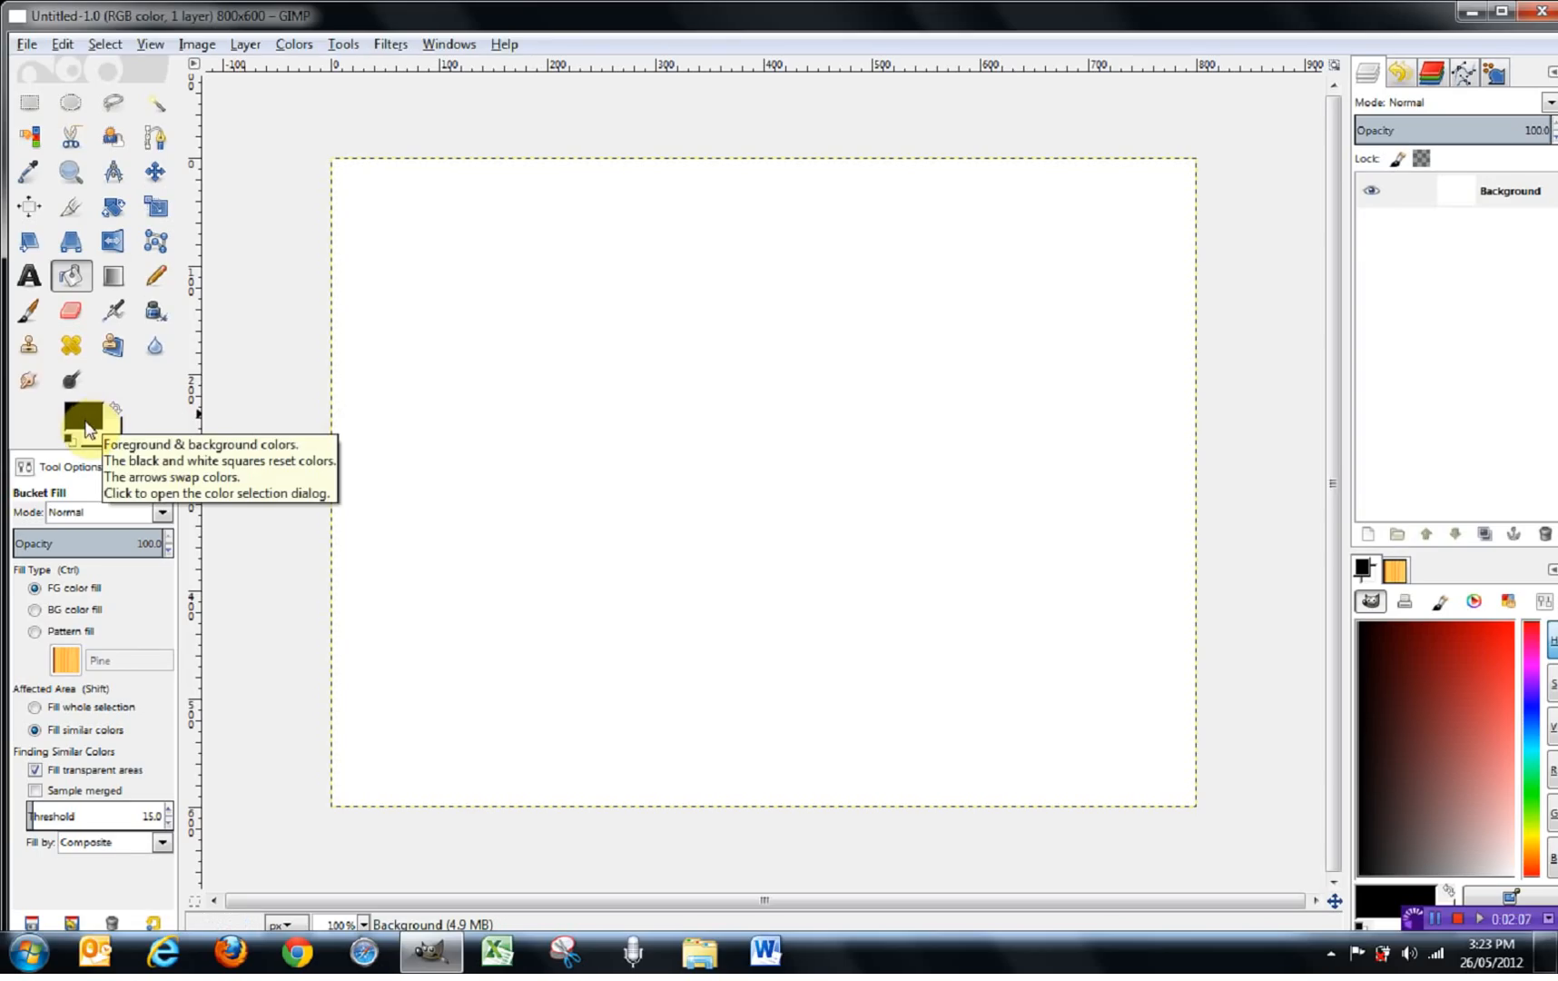
left_click(84, 419)
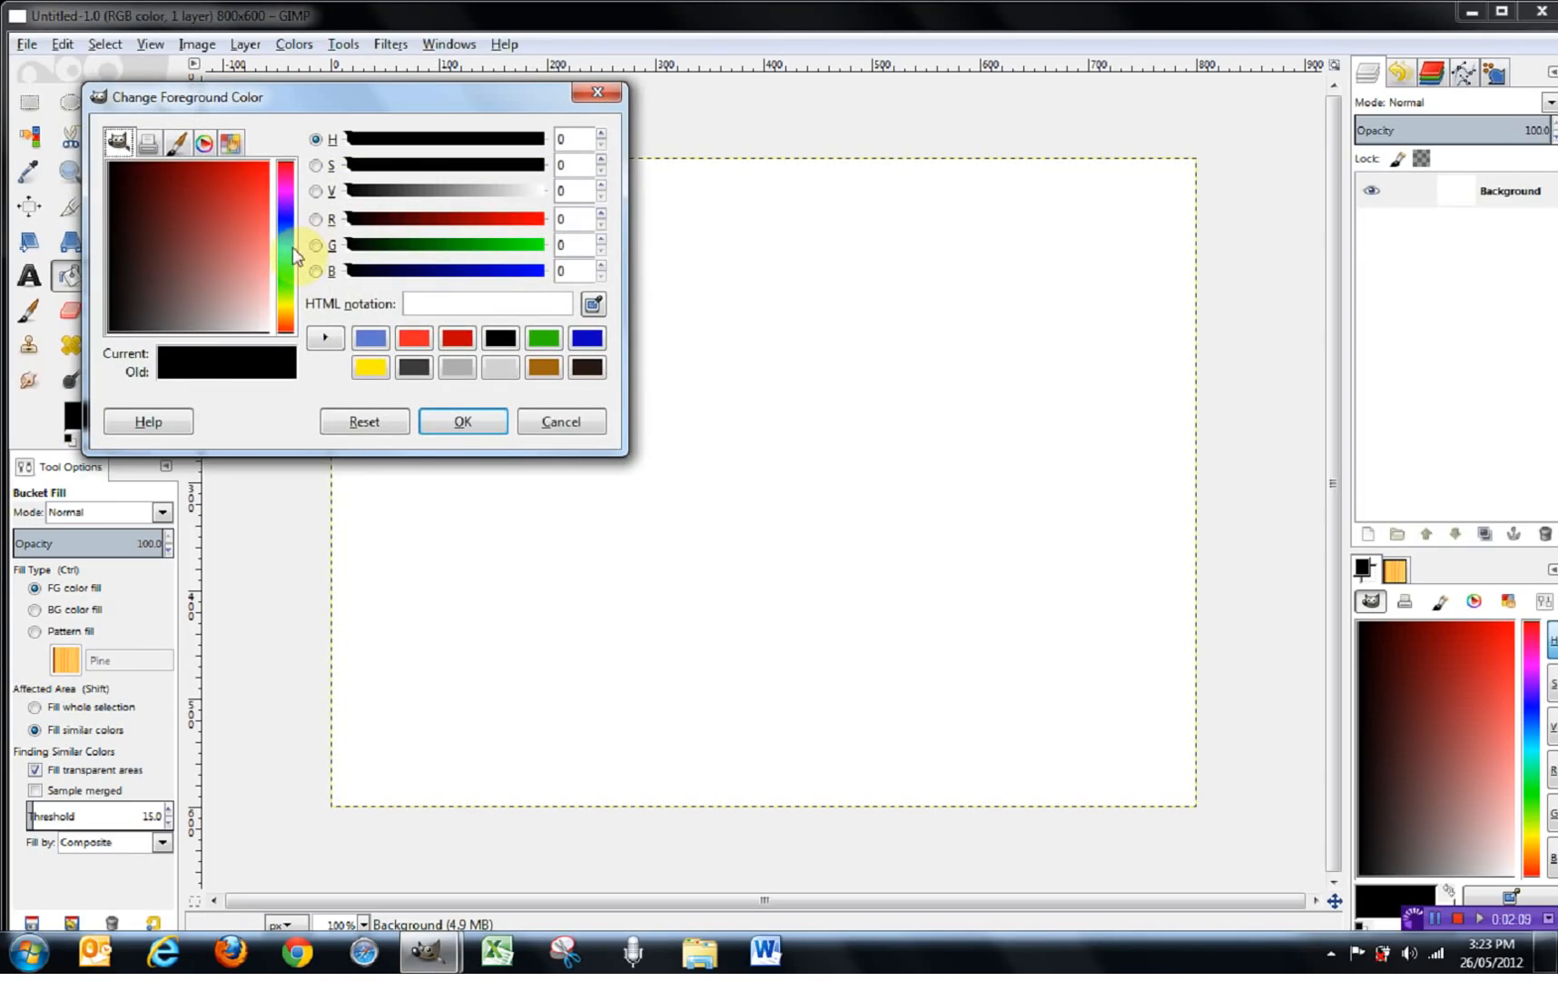
left_click(288, 303)
left_click_drag(243, 197, 271, 159)
left_click(454, 420)
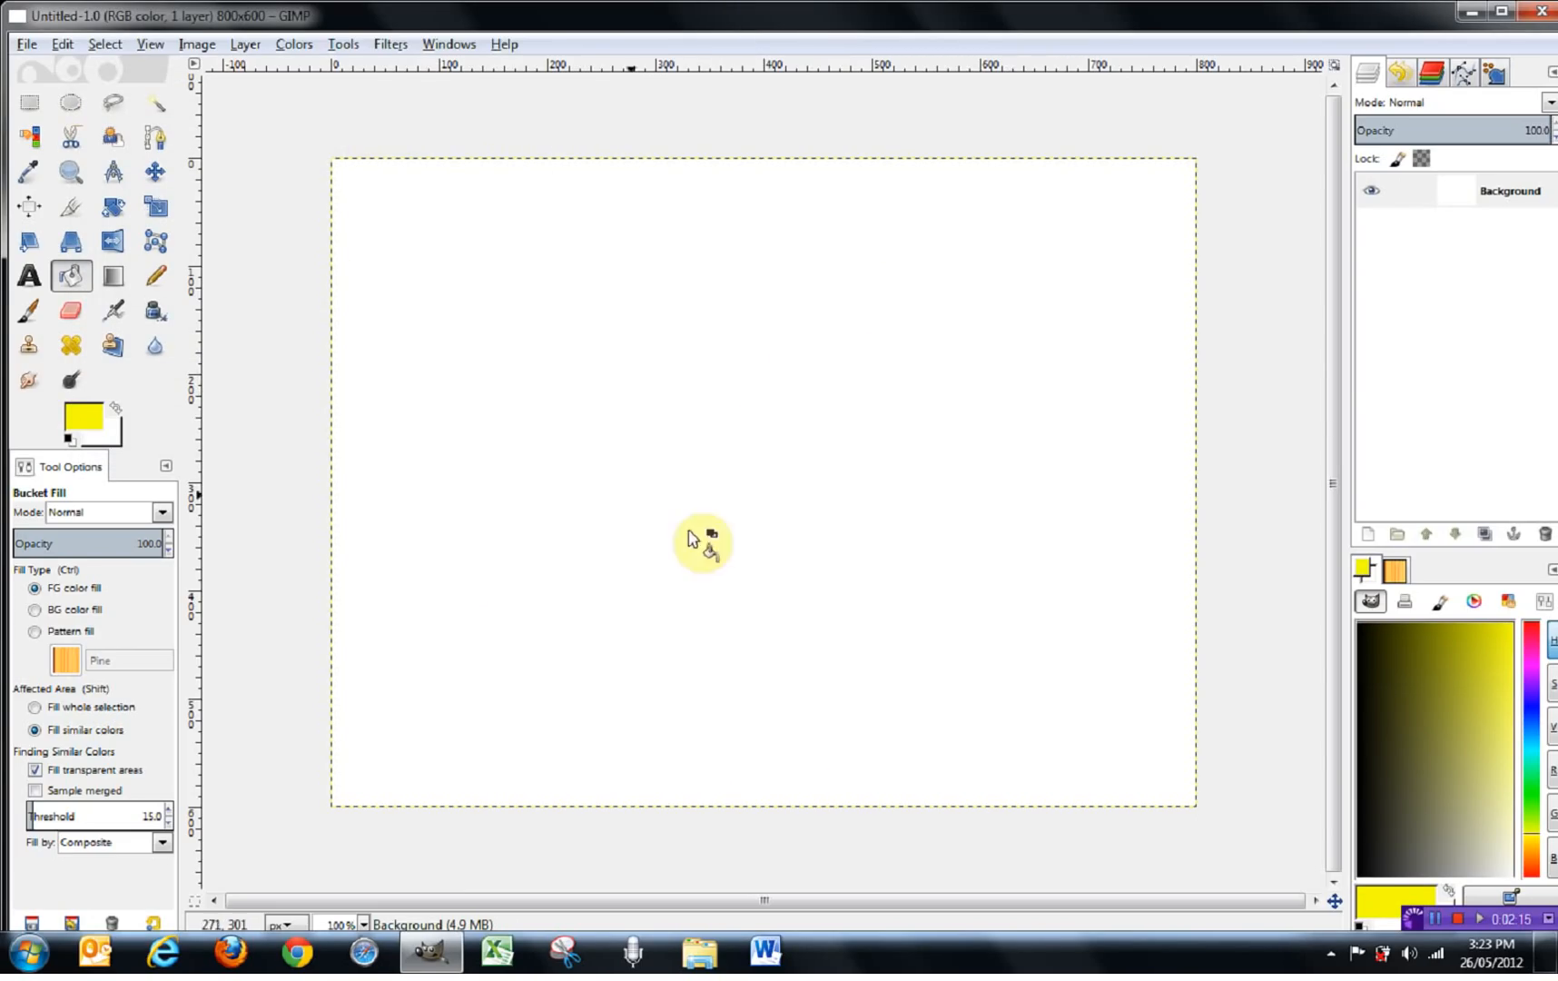
left_click(712, 433)
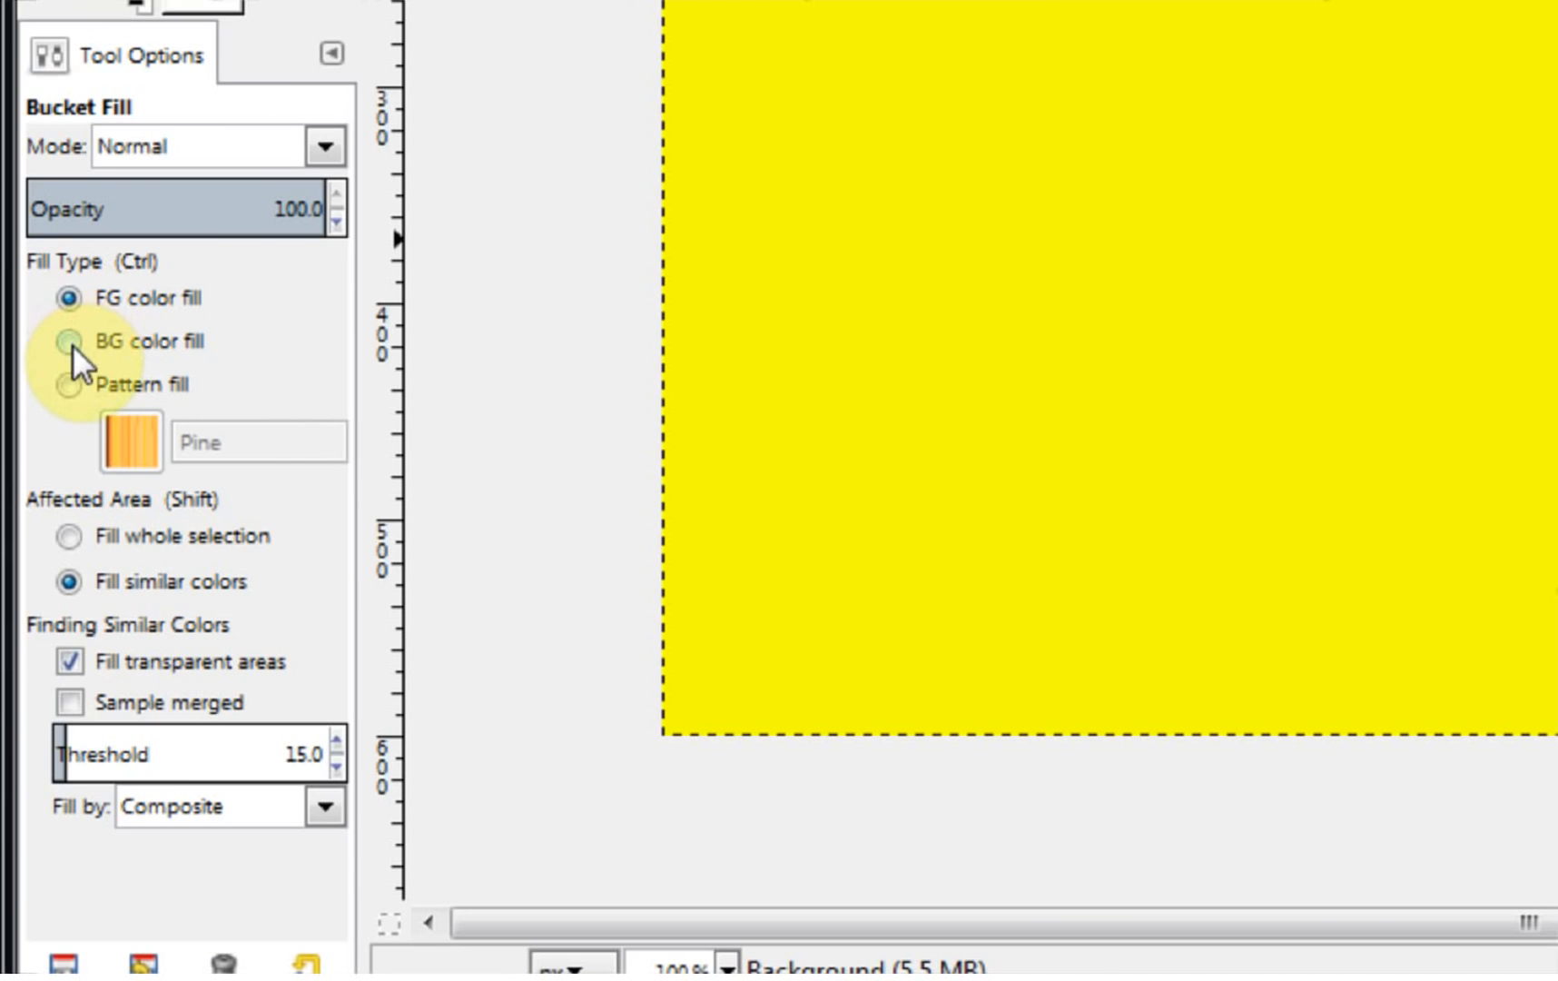
- Alternate bucket fills of the canvas between the white background colour and the yellow foreground colour, ending on white
left_click(50, 489)
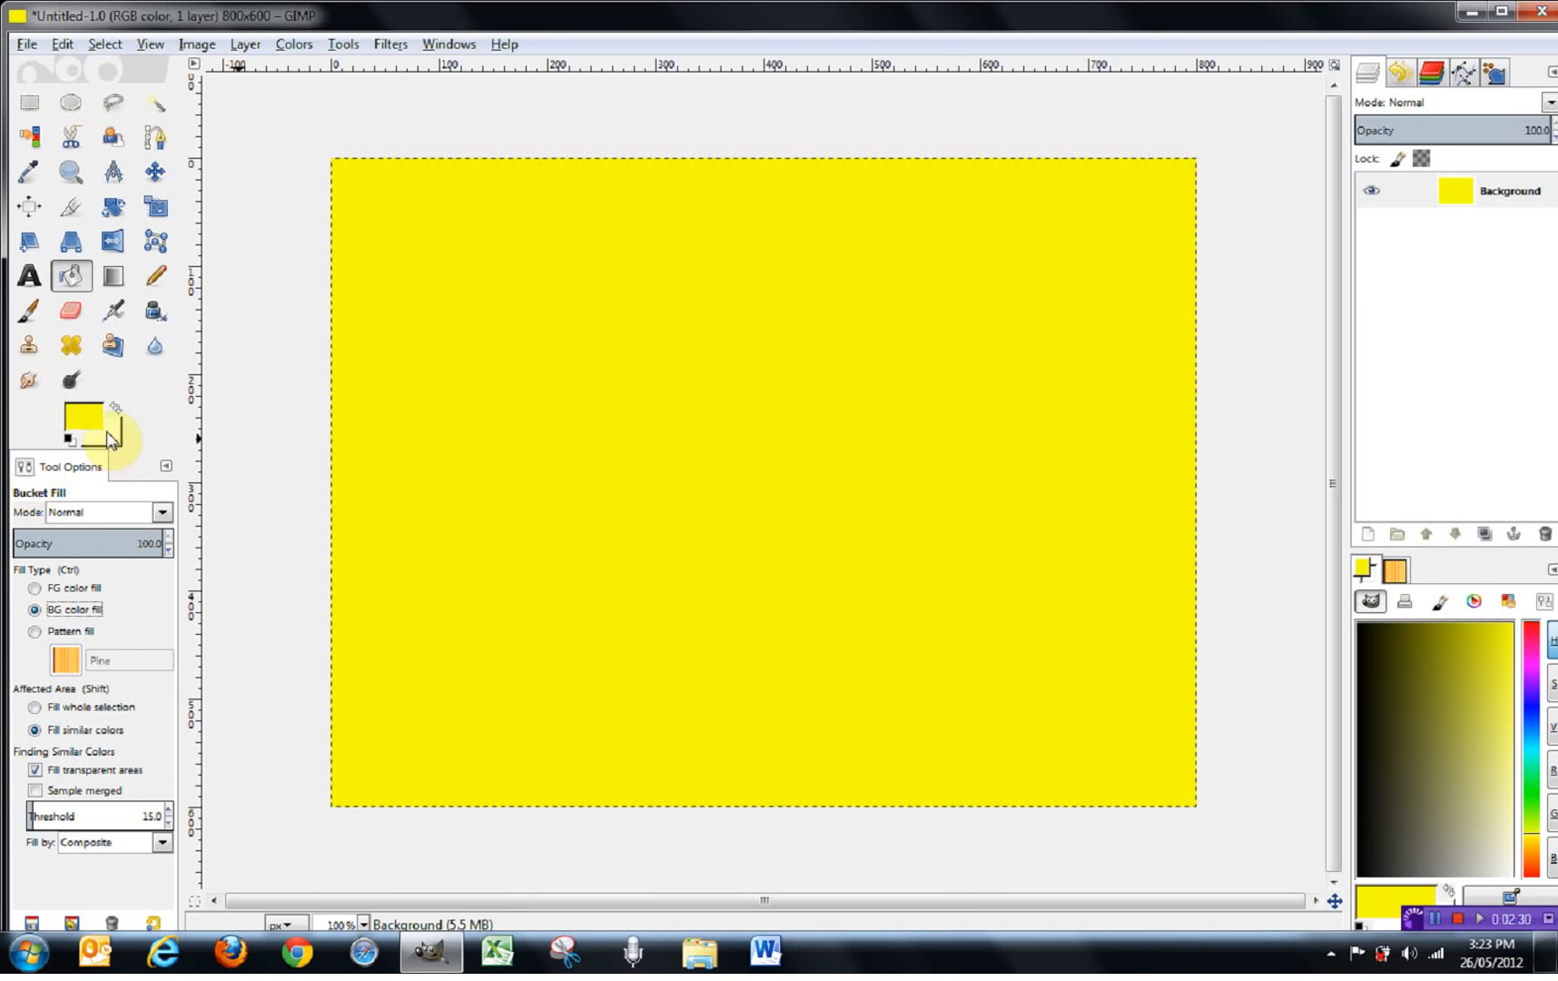
left_click(550, 395)
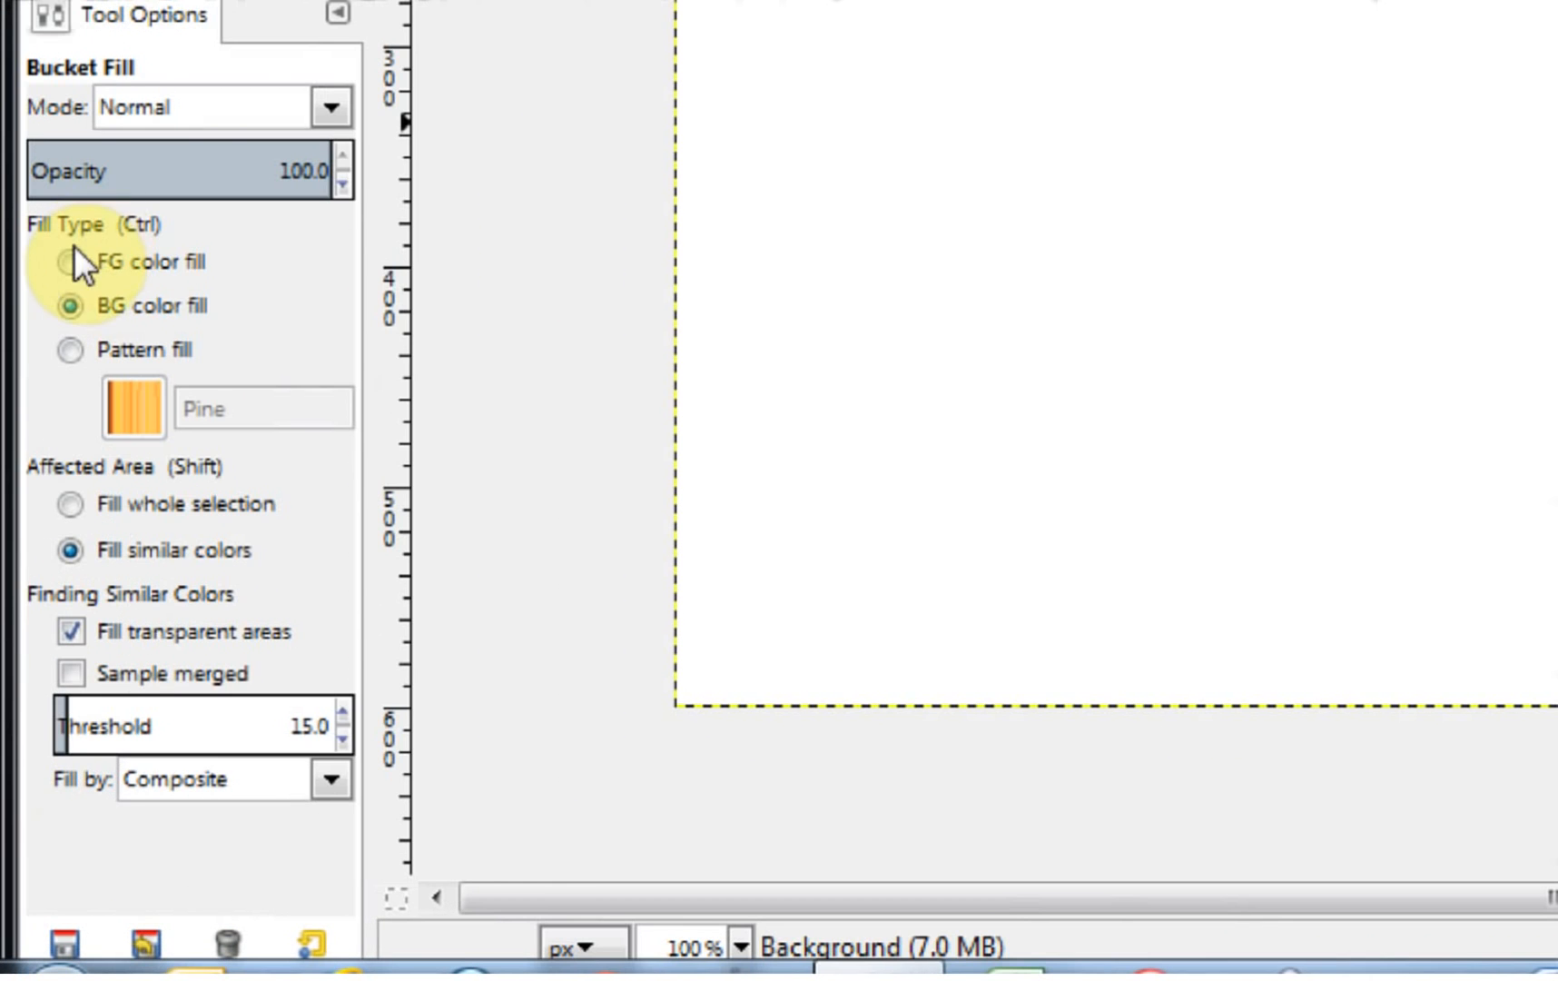
left_click(36, 567)
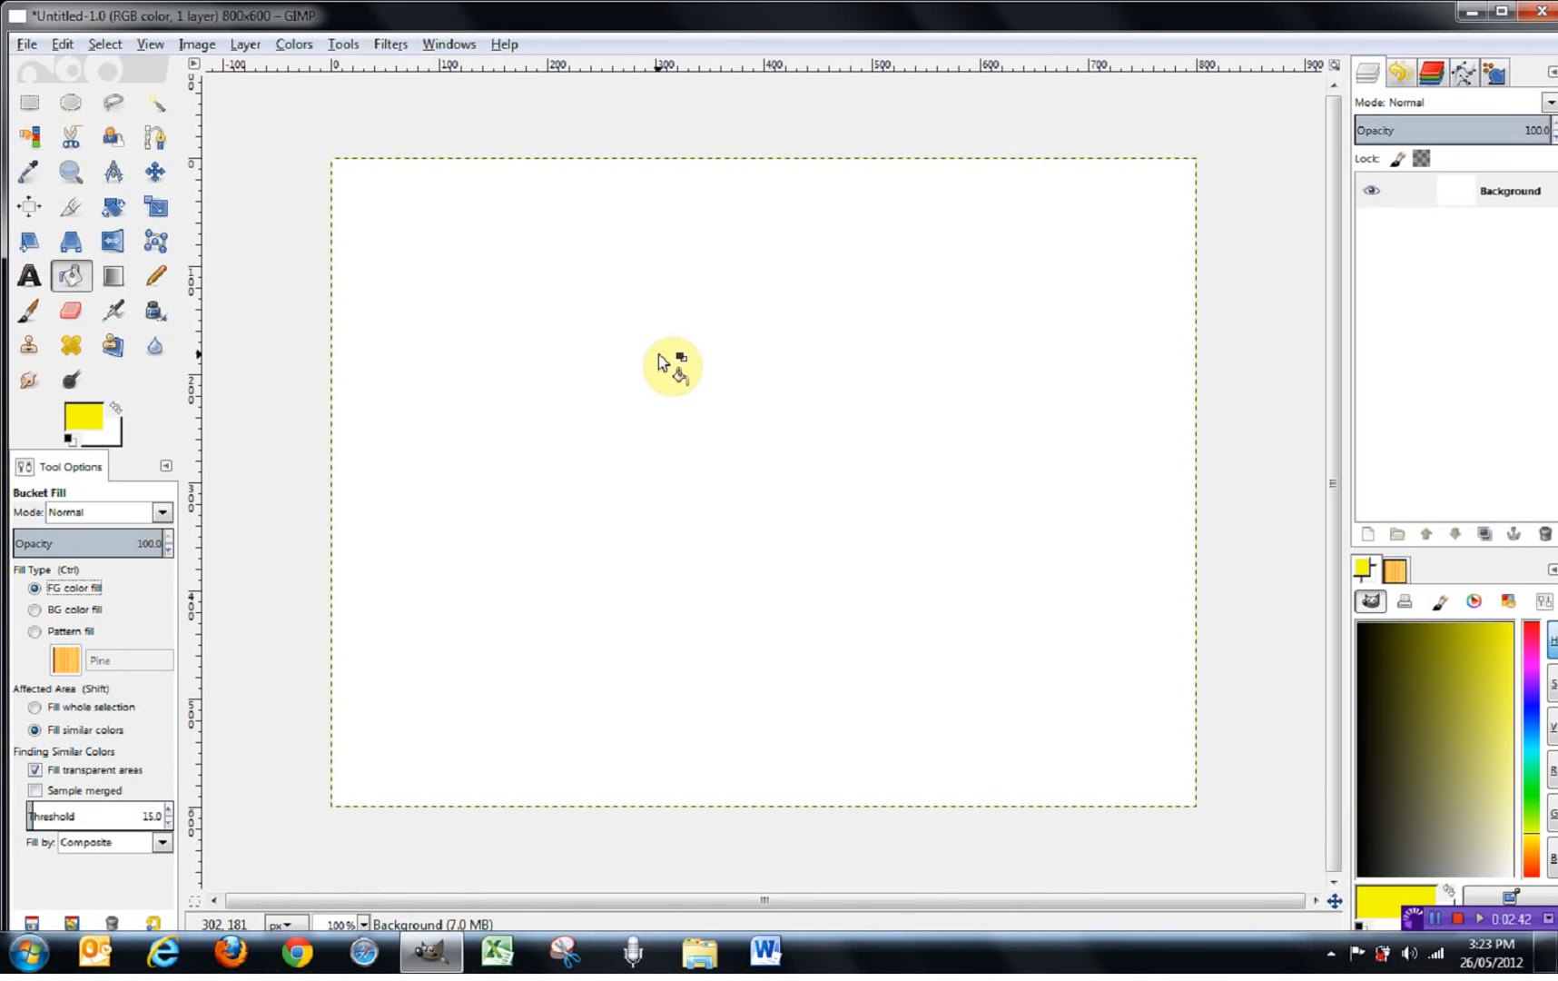
left_click(660, 361)
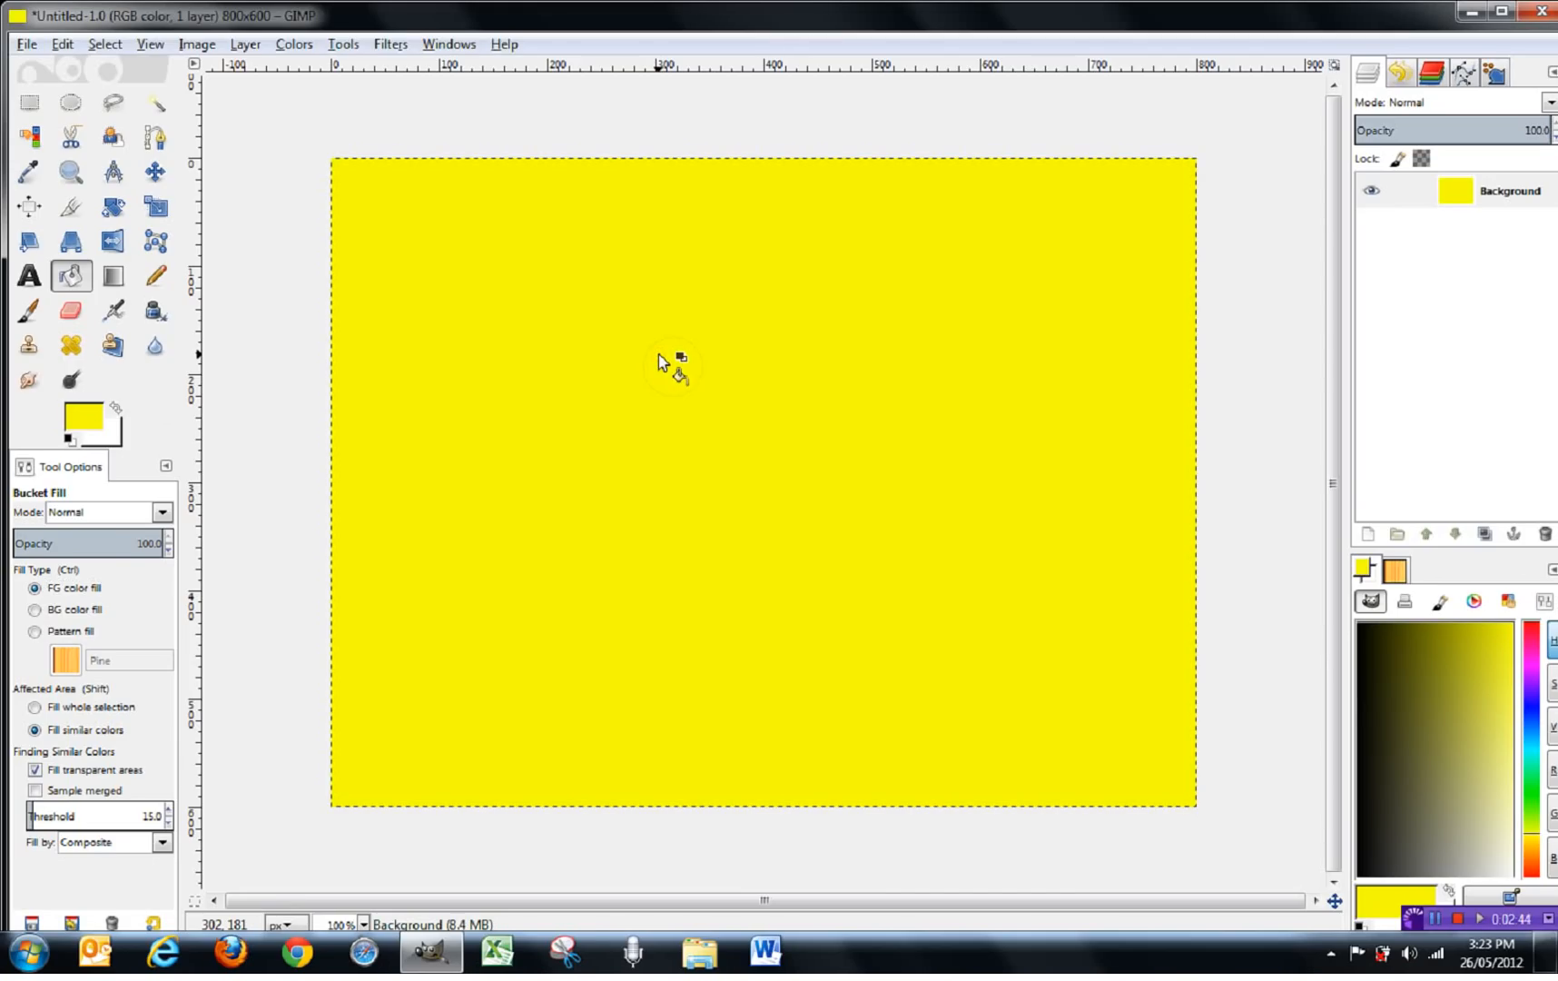
key("ctrl")
left_click(661, 361, "ctrl")
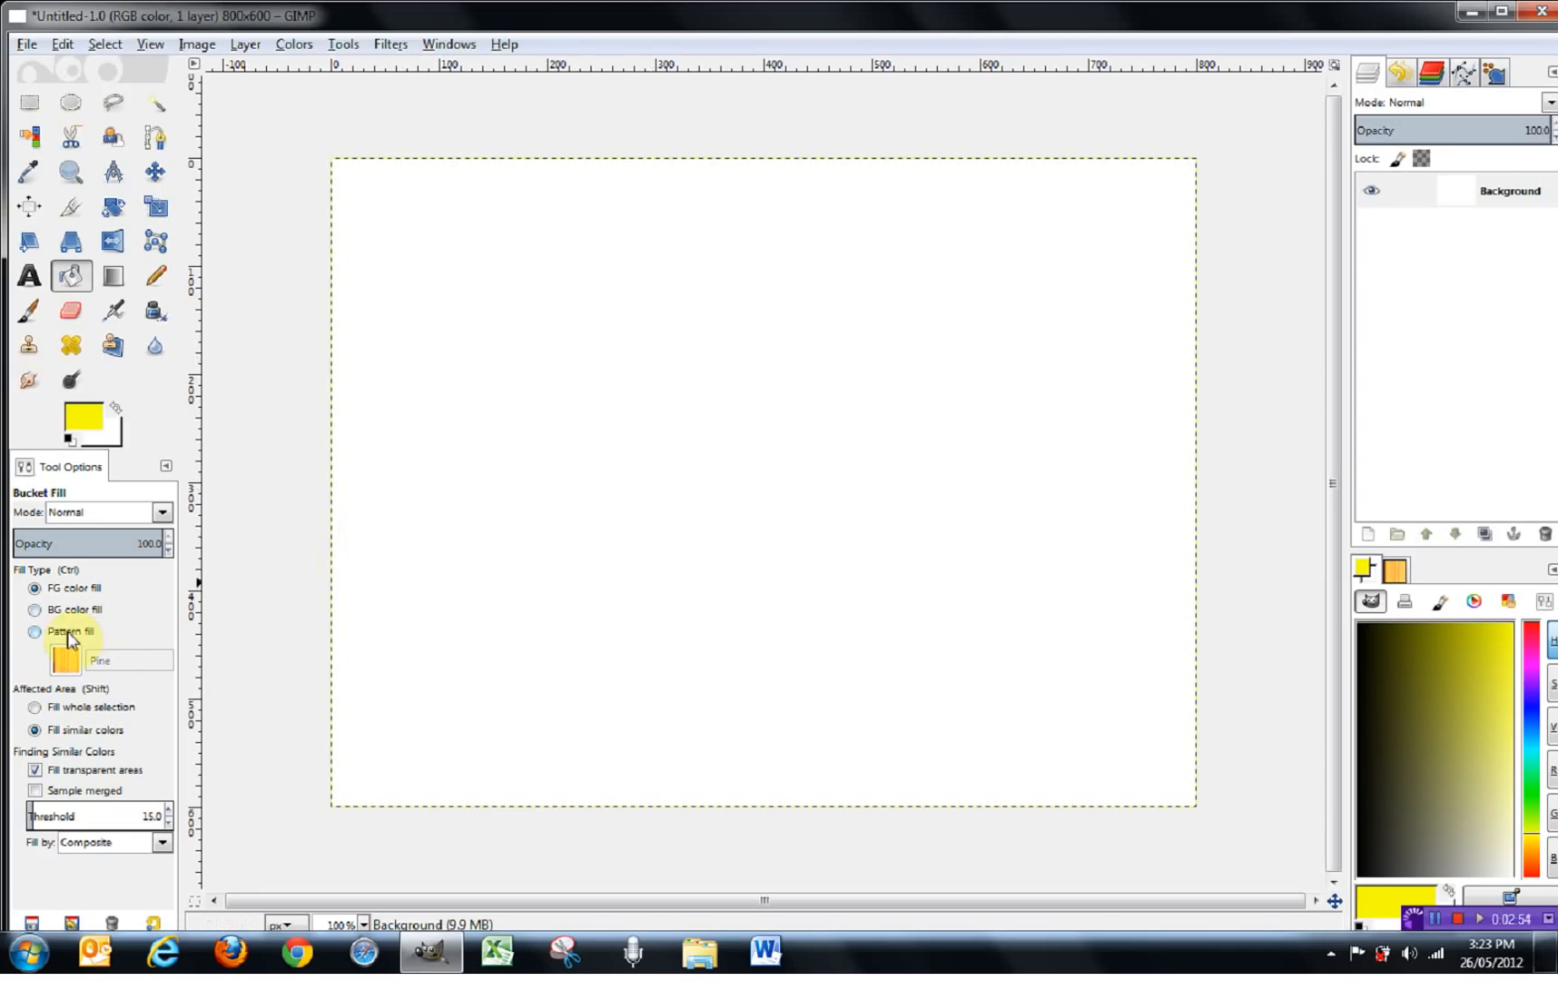
- Bucket fill the canvas with the Red Cubes pattern and undo that fill
left_click(33, 632)
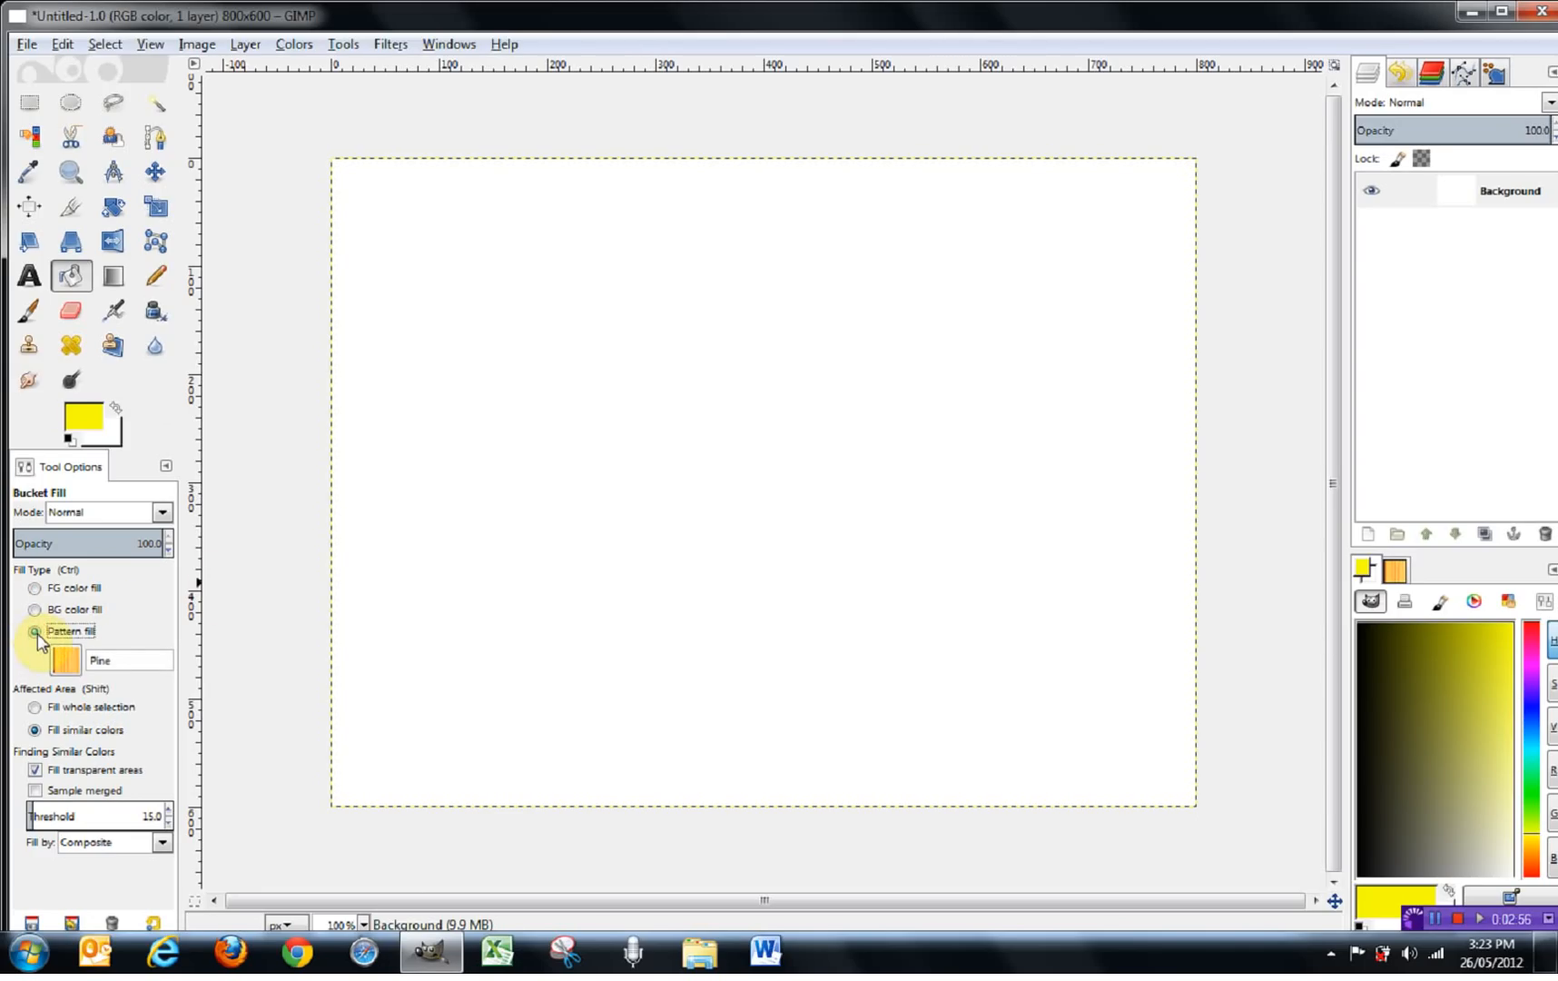
left_click(66, 661)
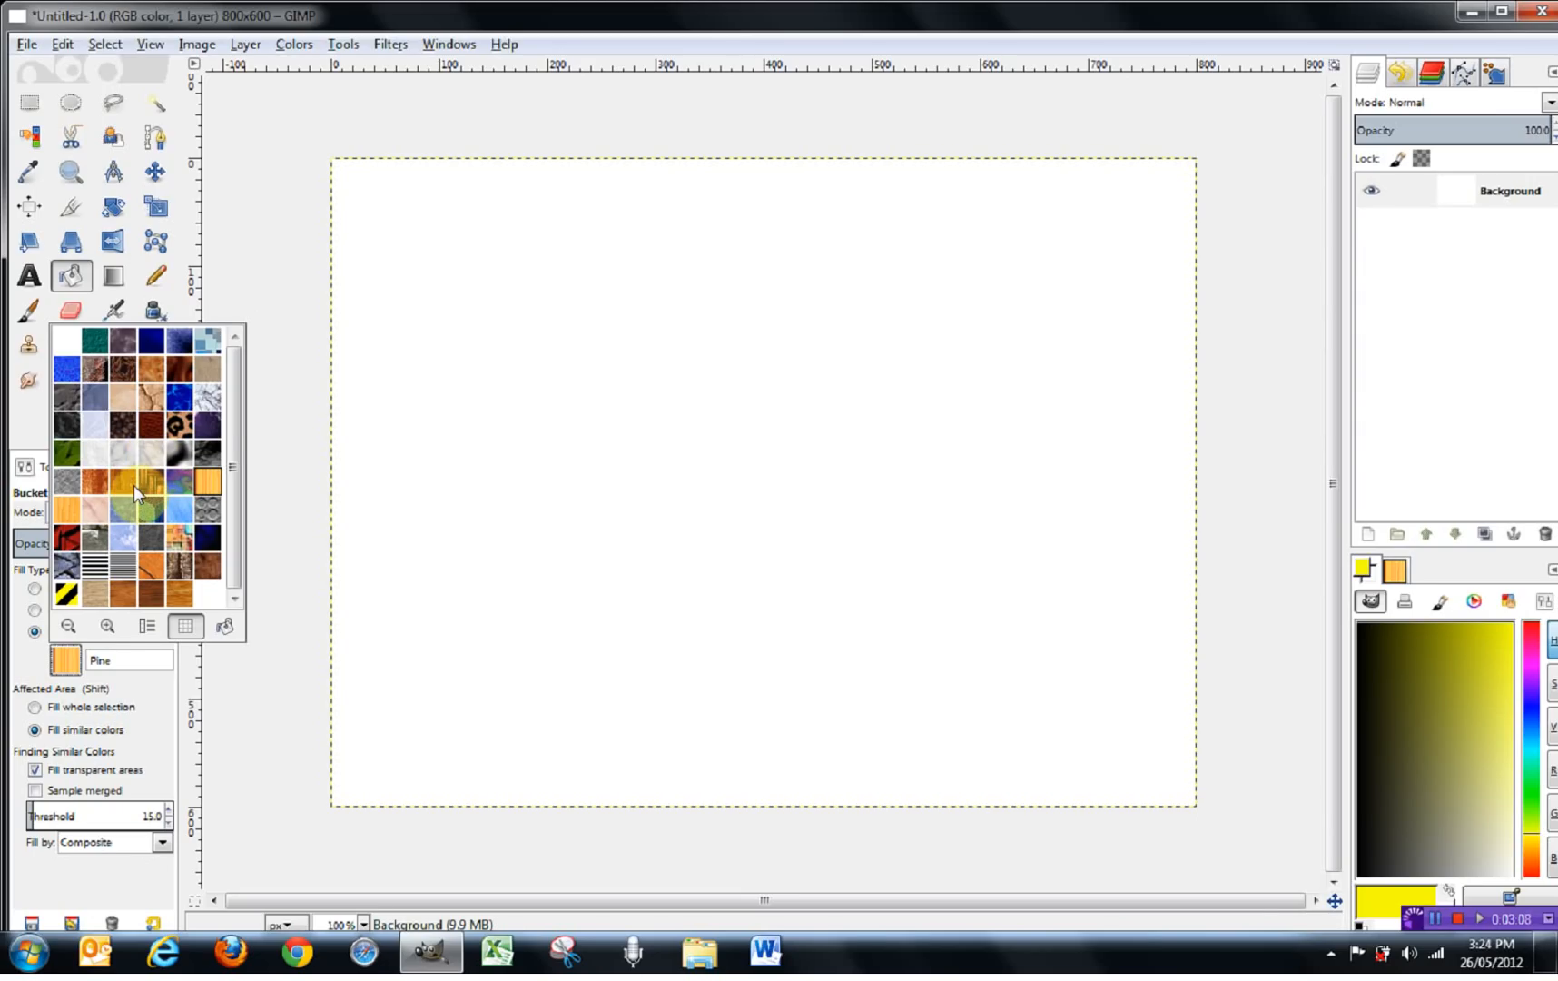
left_click(66, 542)
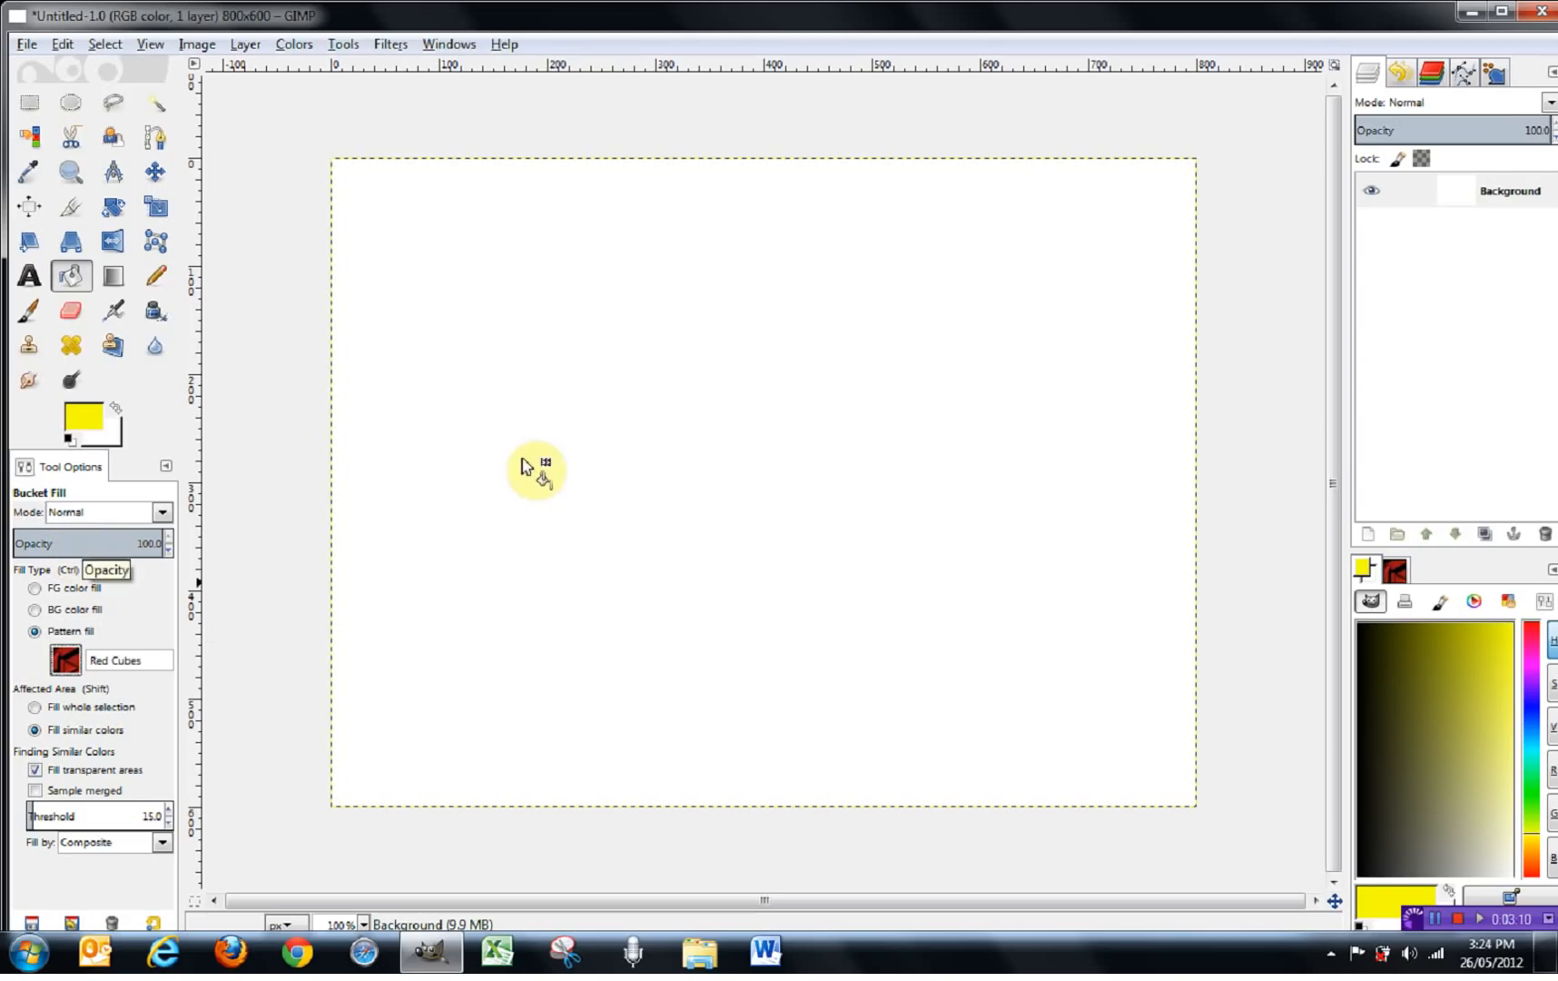
left_click(705, 414)
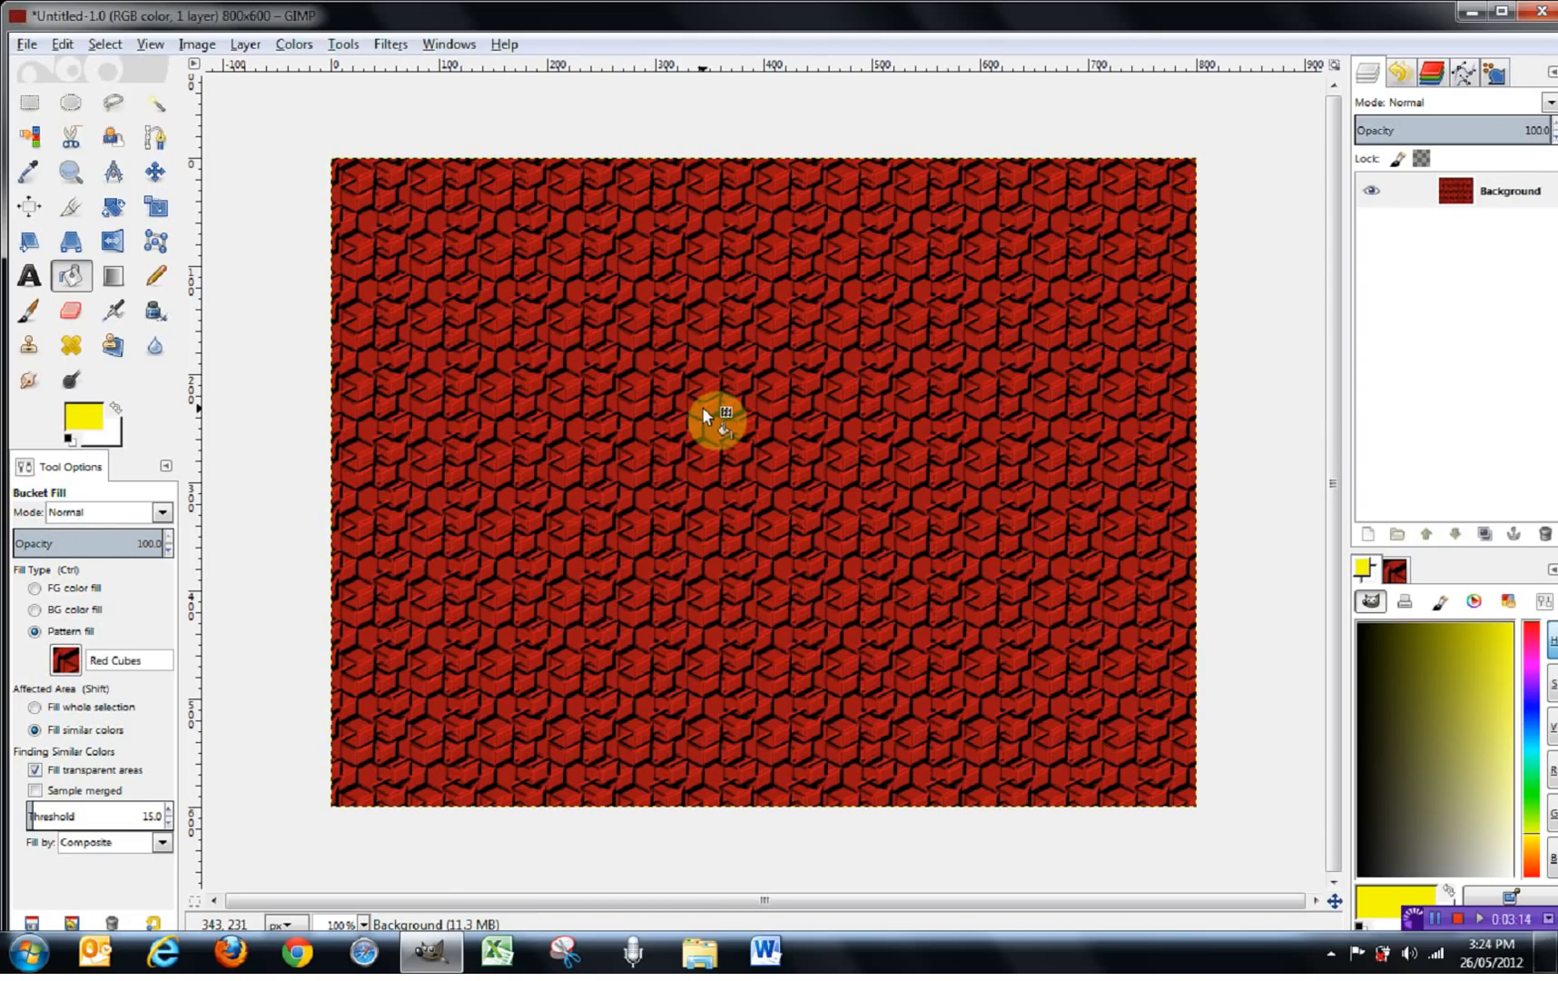
key("ctrl+z")
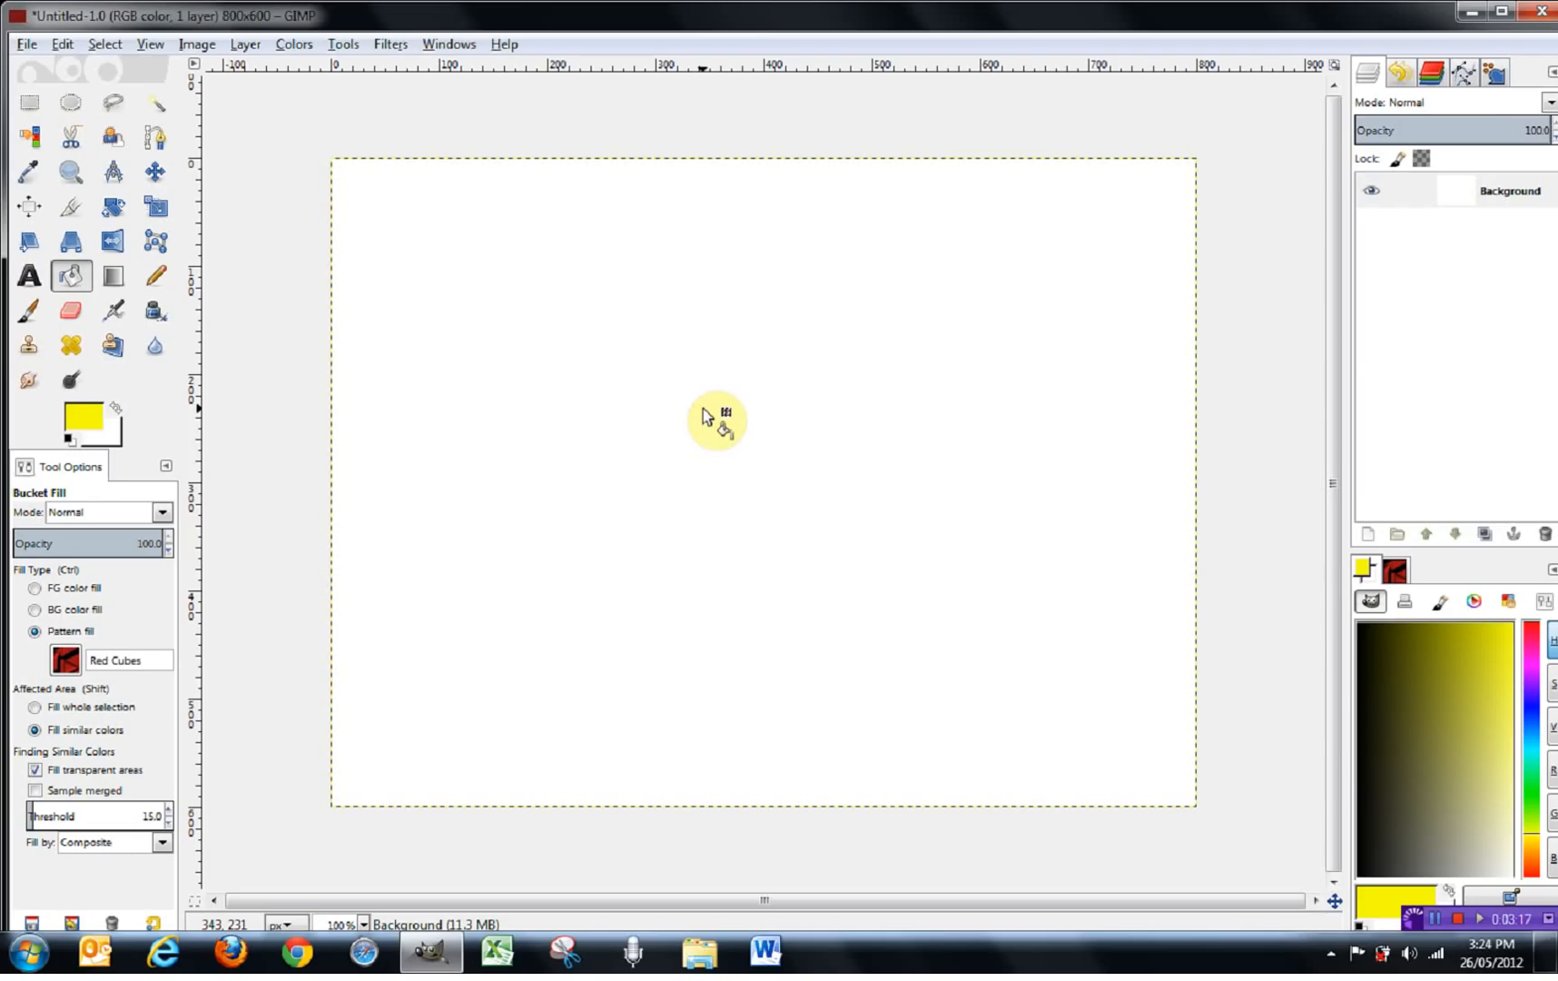
- Return Bucket Fill to foreground colour fill, switching its affected area to the whole selection and back to similar colors
left_click(36, 591)
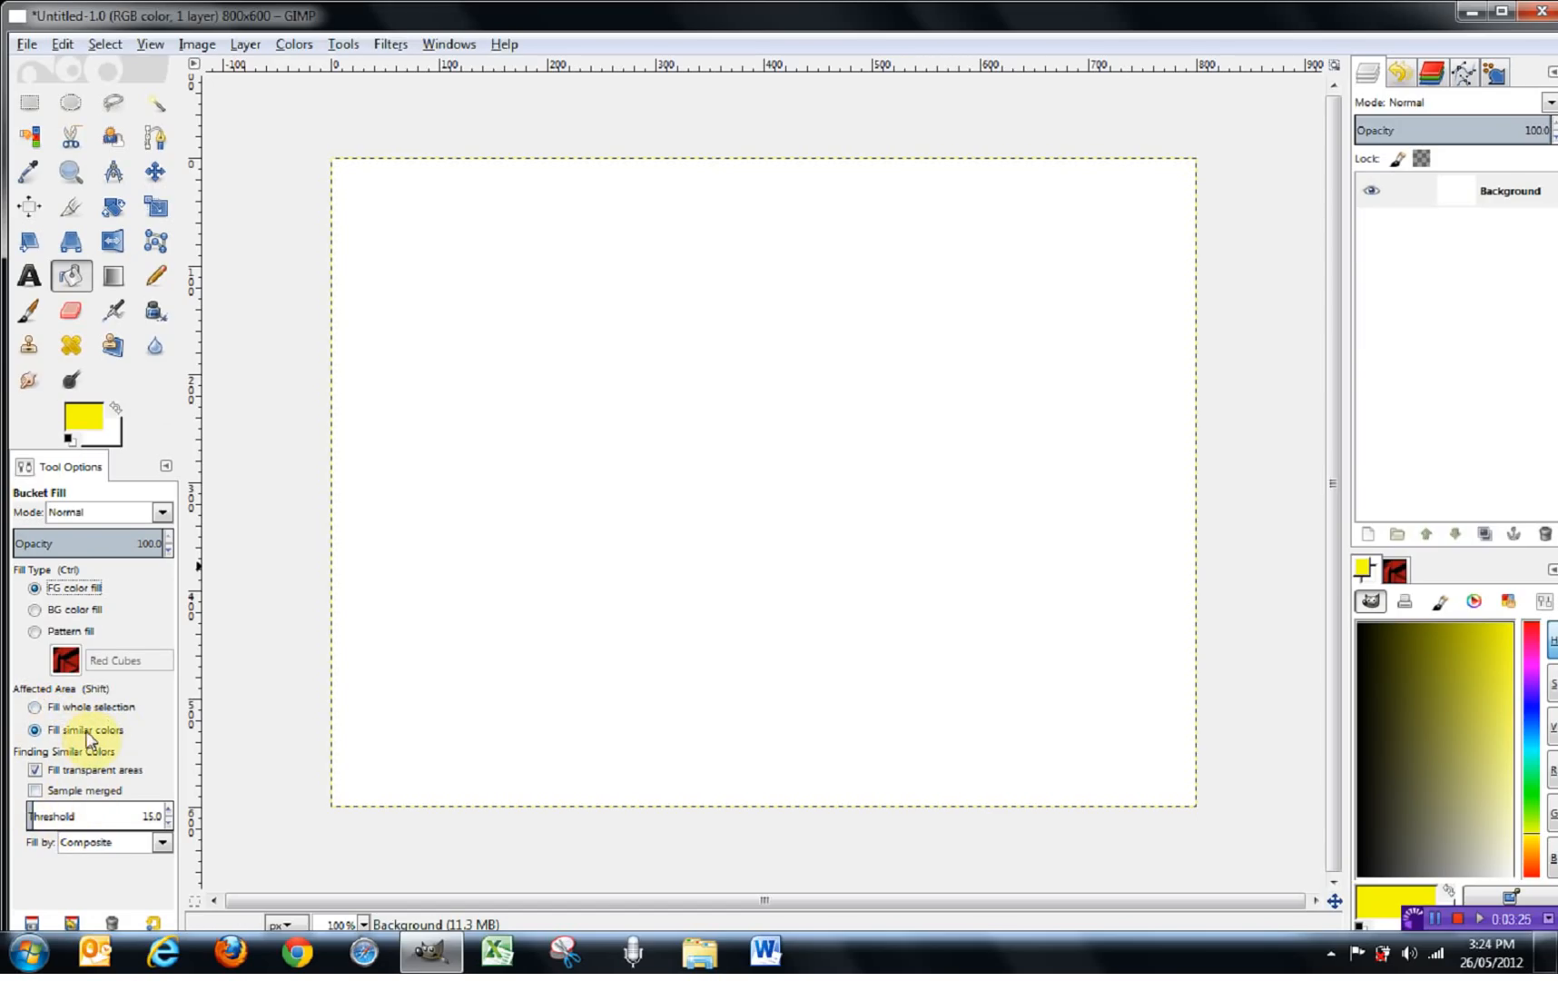
left_click(42, 711)
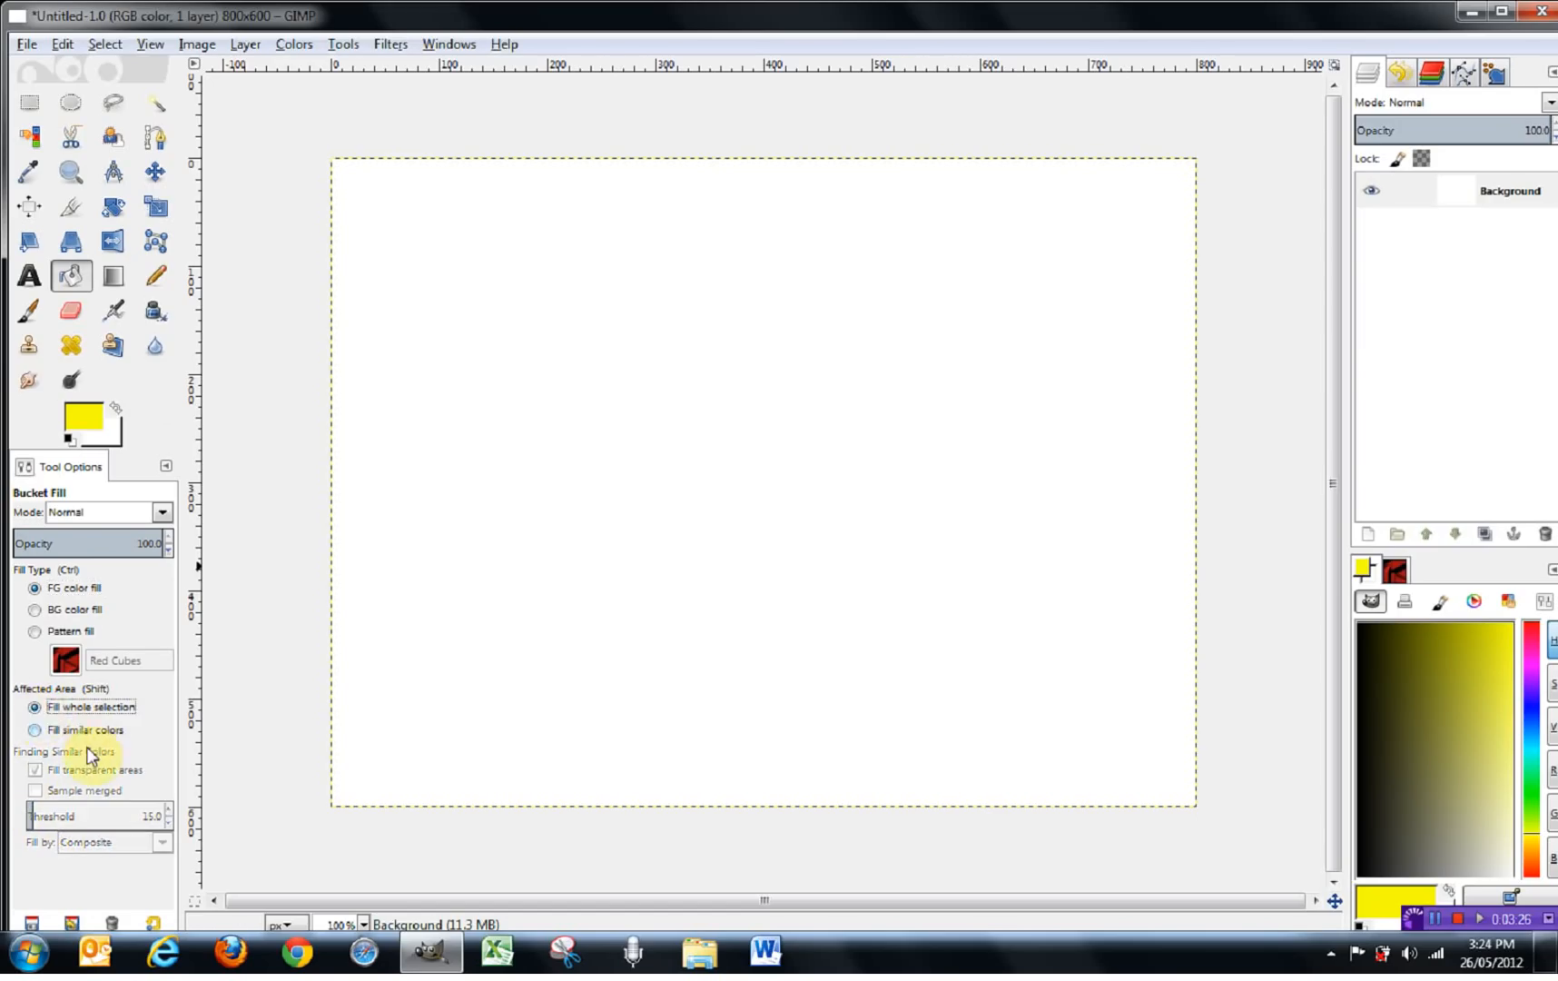
left_click(39, 731)
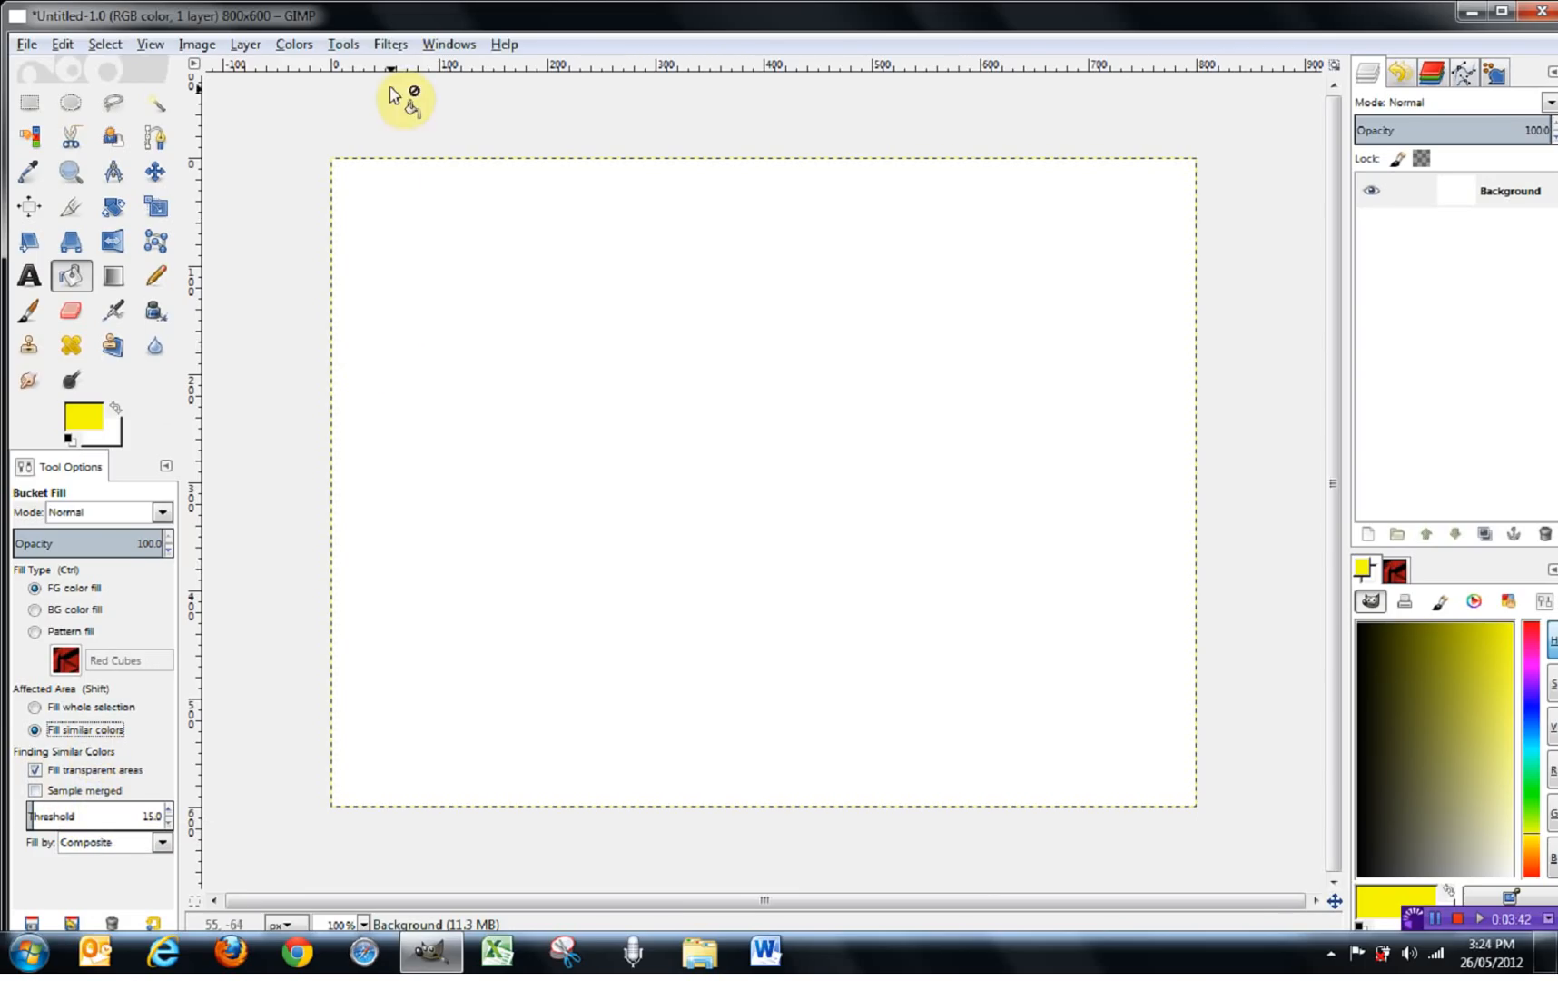
- Apply a linear yellow-to-white gradient with the Blend tool, from the canvas's lower-left area towards the upper right
left_click(344, 45)
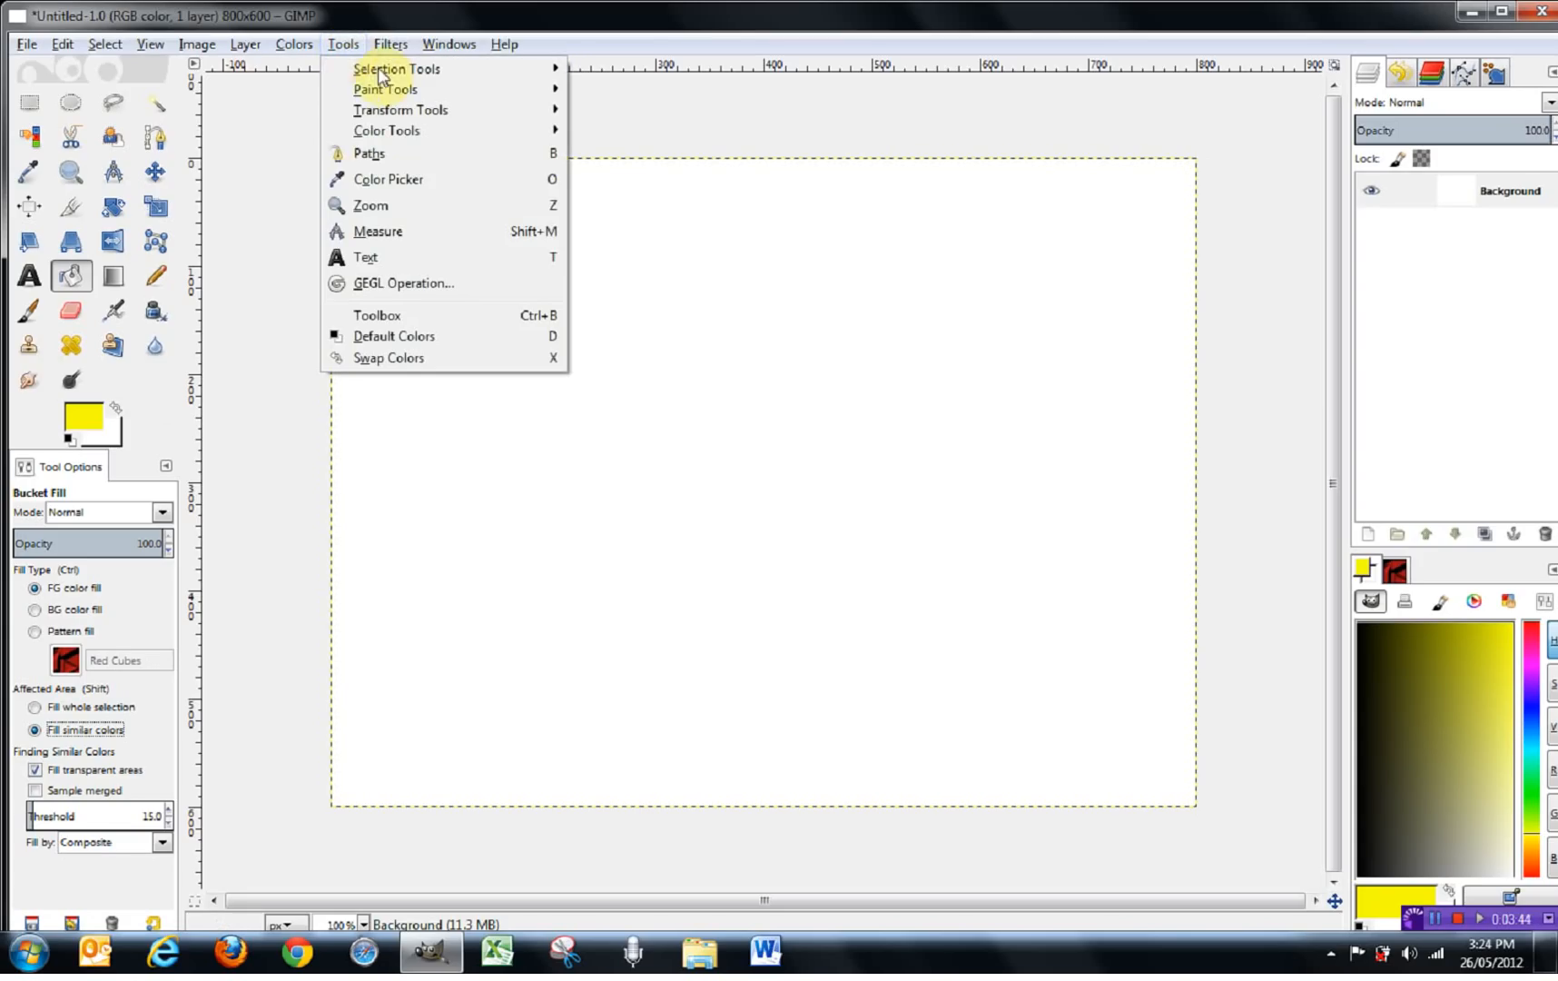
mouse_move(413, 90)
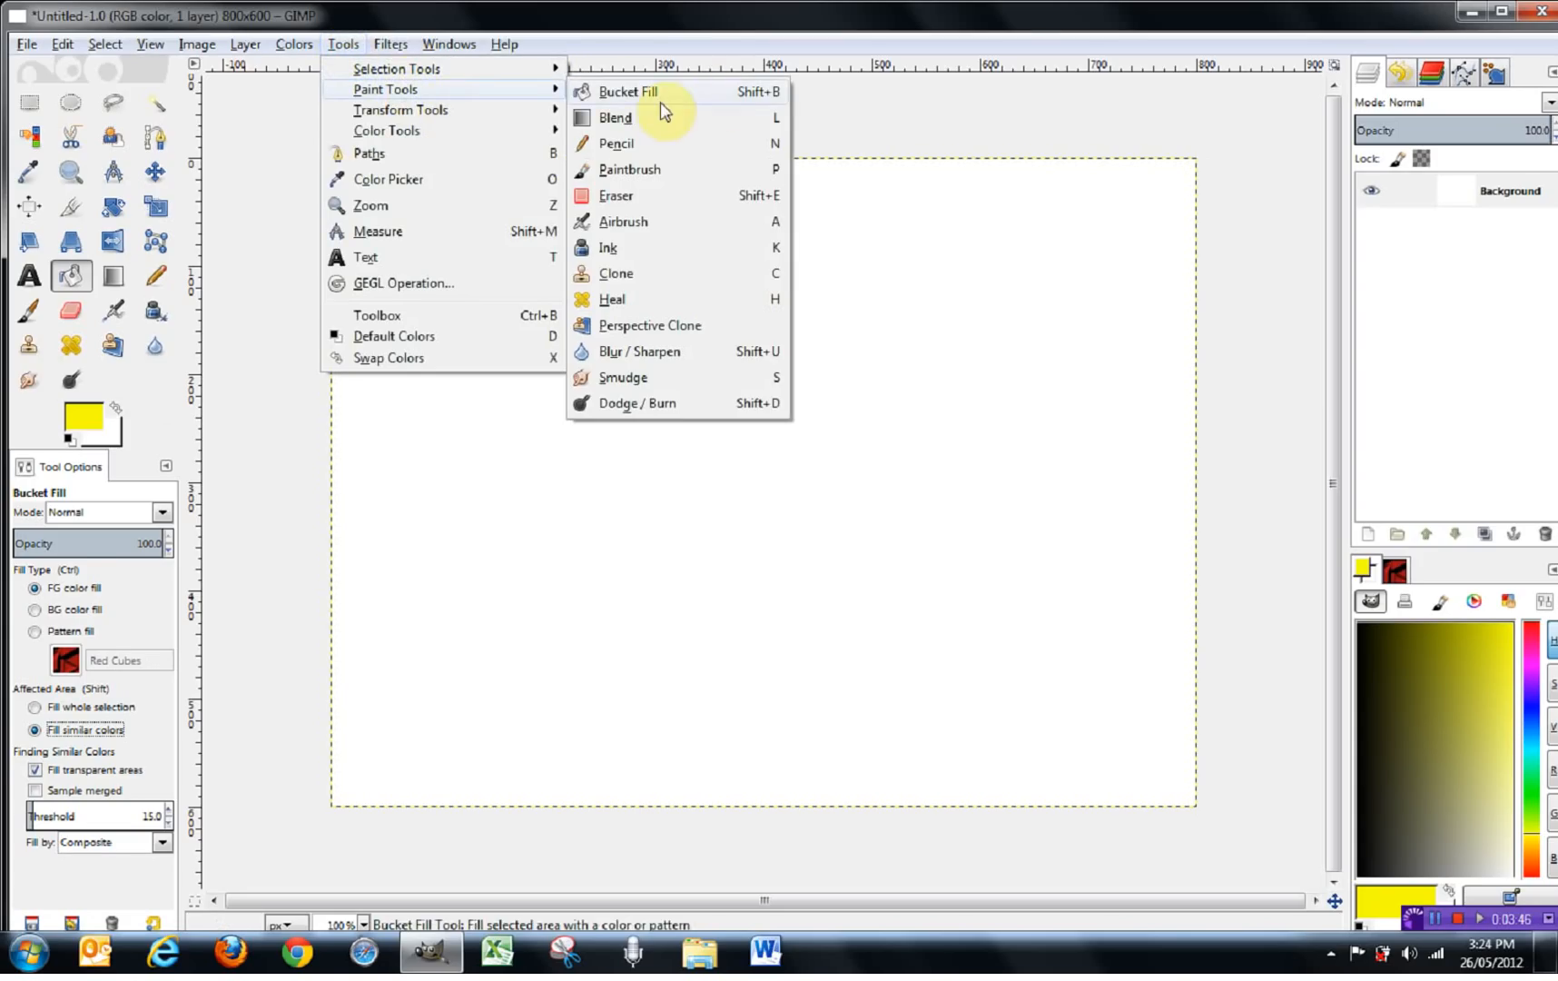
left_click(633, 125)
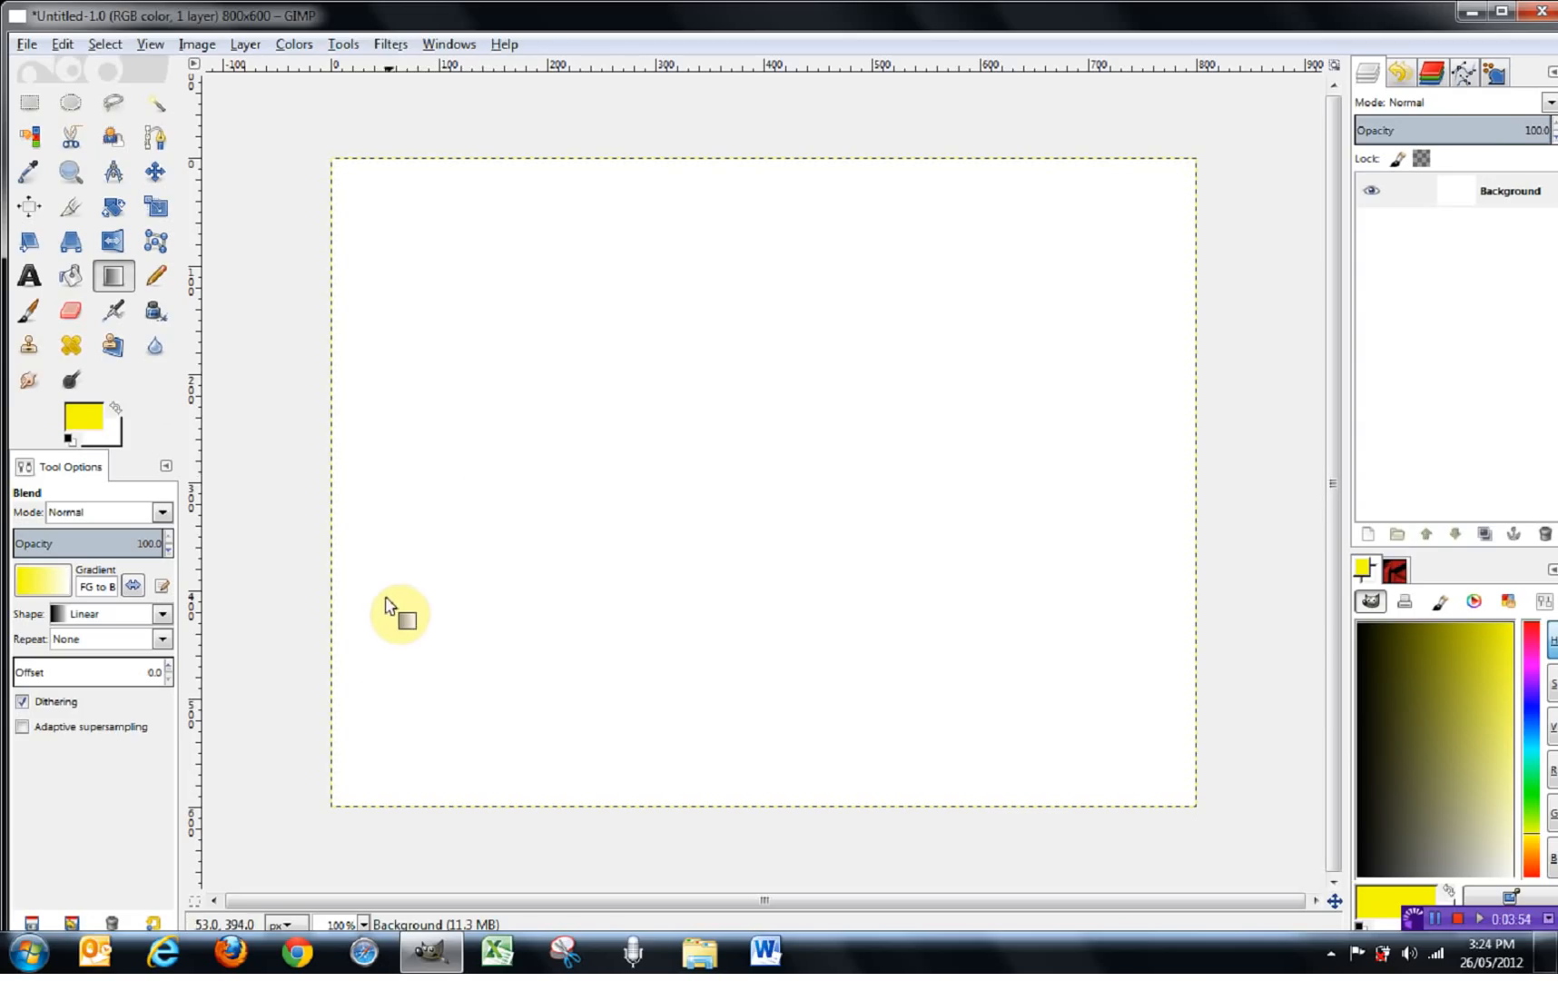
left_click_drag(350, 664, 1044, 427)
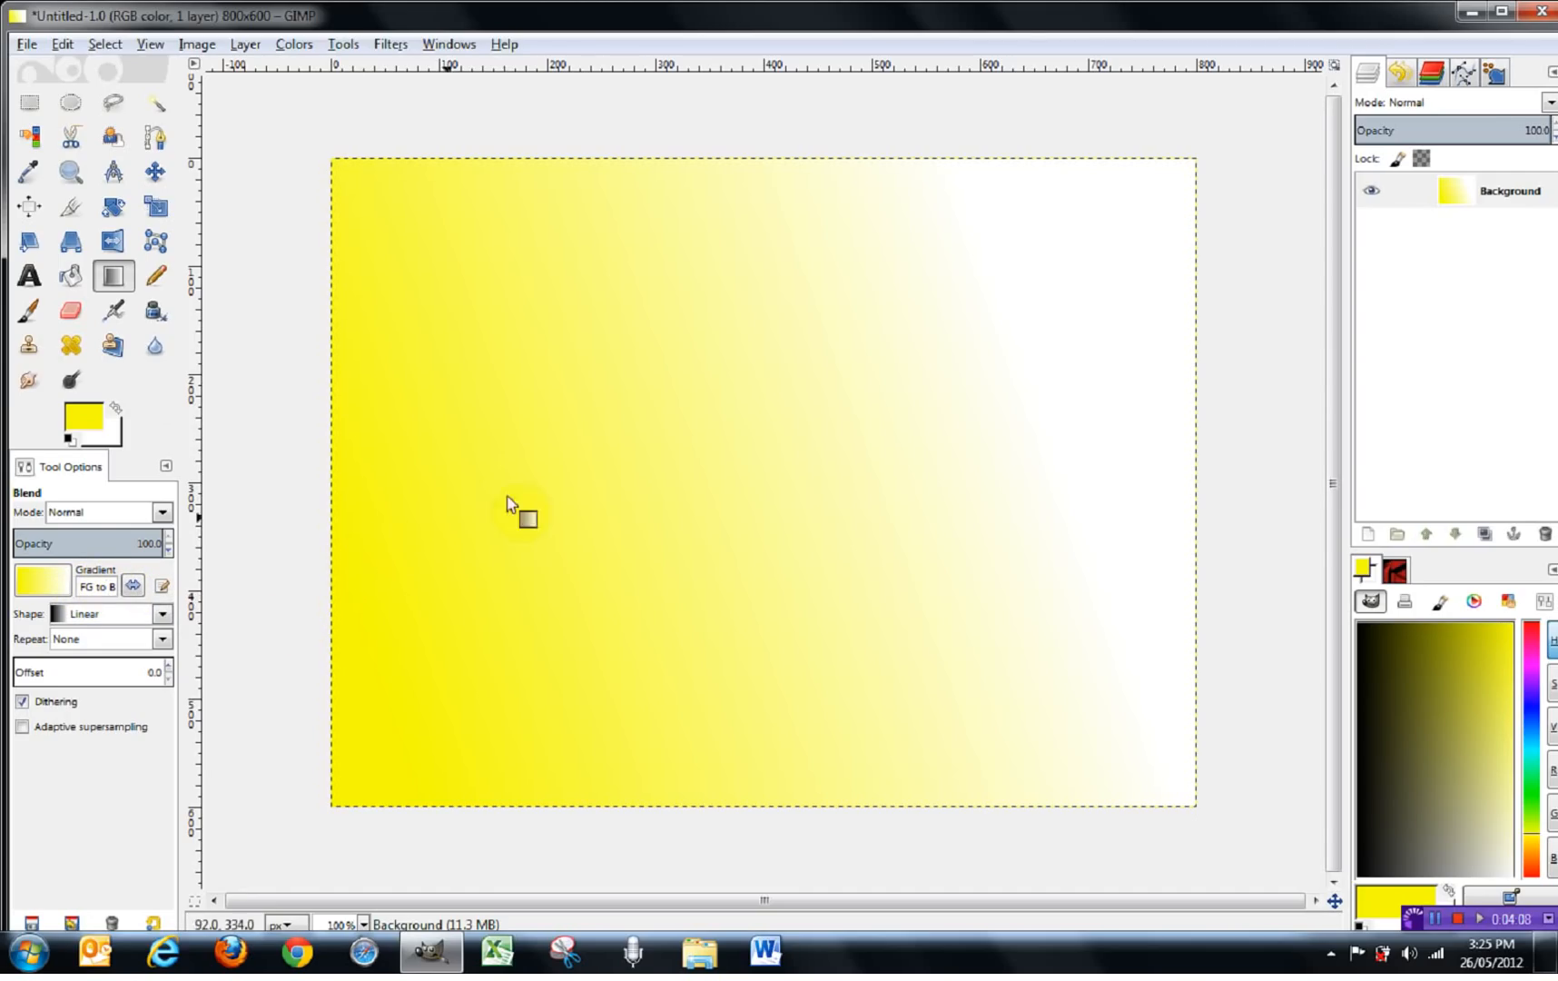
- Set the background colour to red (e11616) and blend yellow to red diagonally from the canvas's lower-left corner to its upper-right corner
left_click(120, 408)
left_click(120, 411)
left_click(115, 437)
left_click(249, 178)
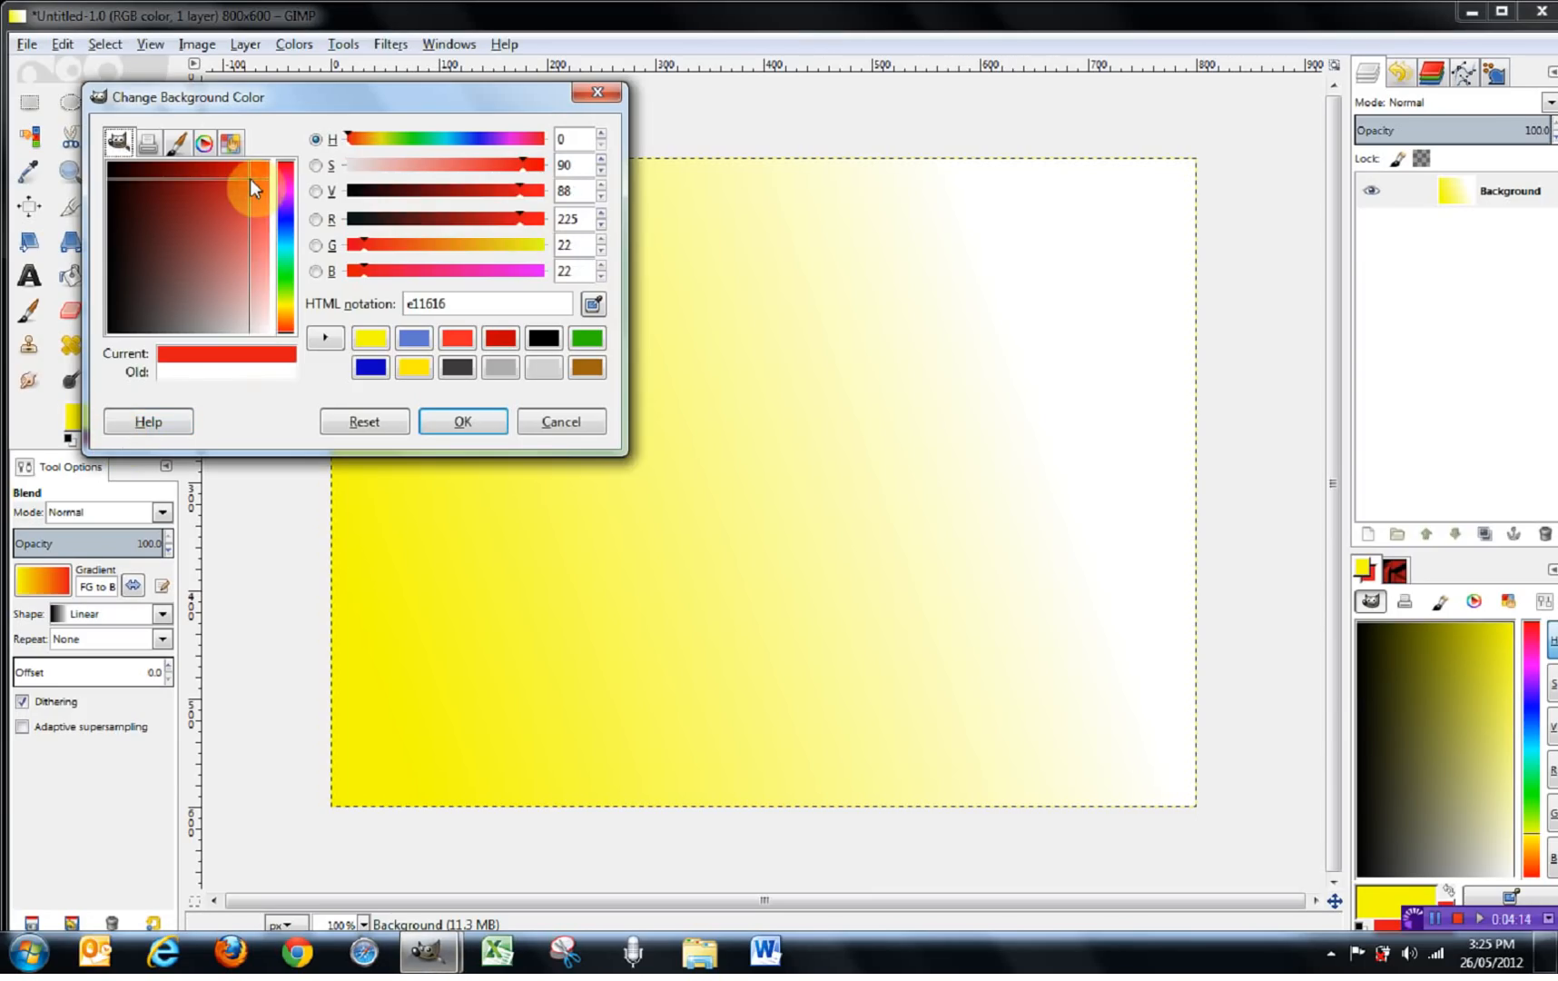
left_click(463, 421)
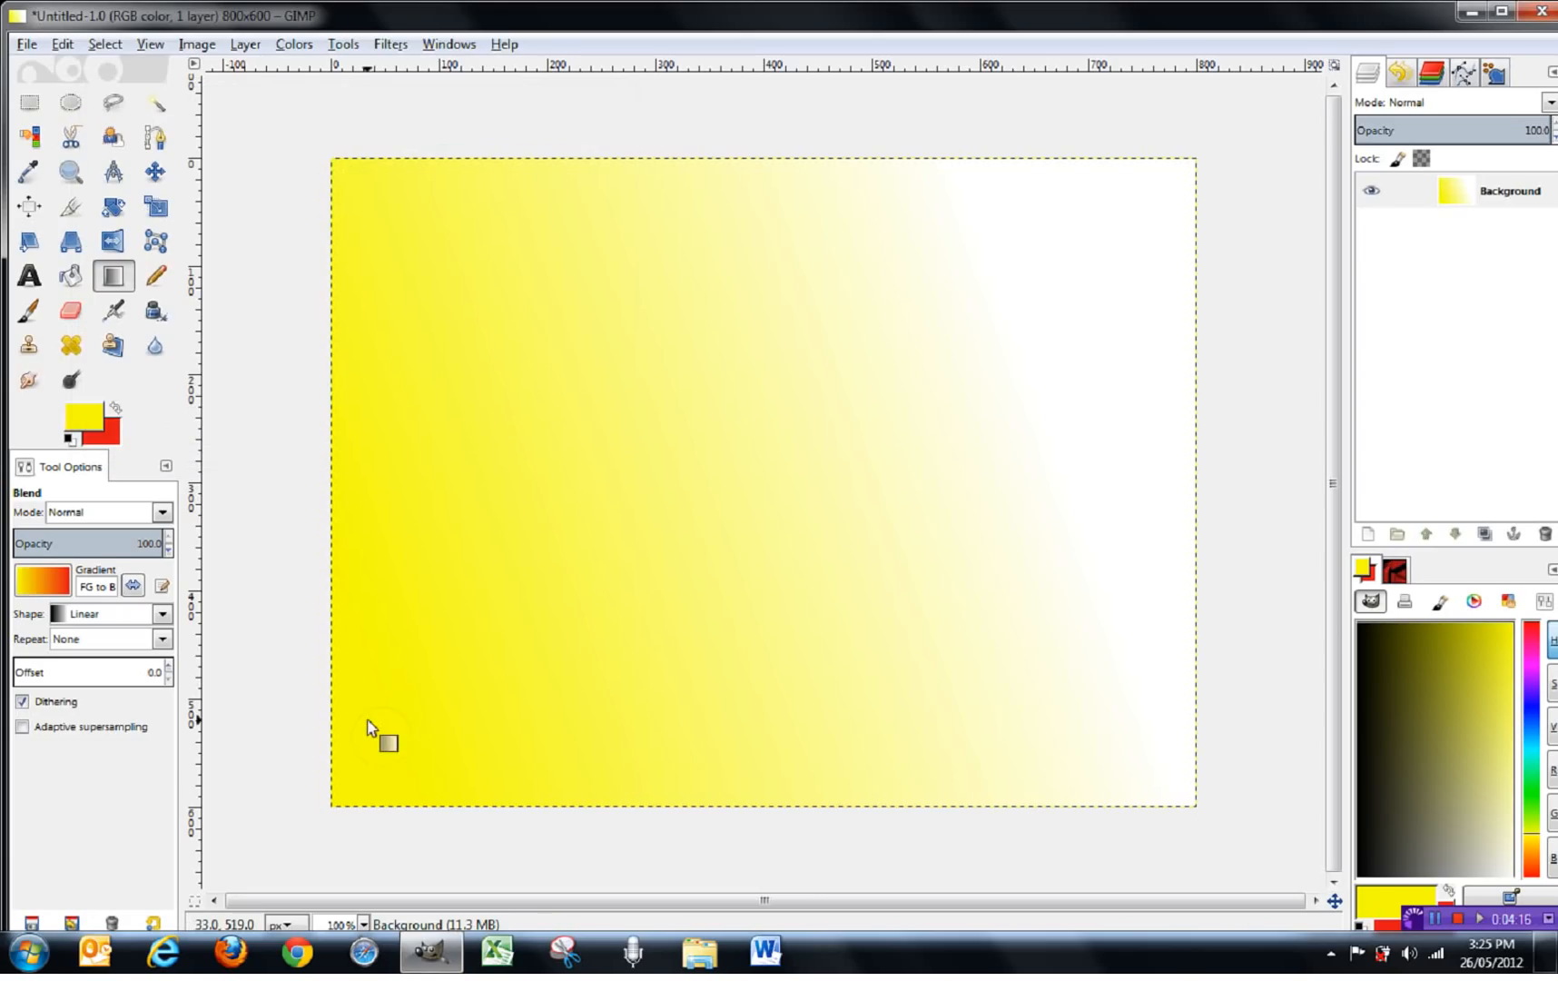
left_click_drag(356, 767, 1184, 179)
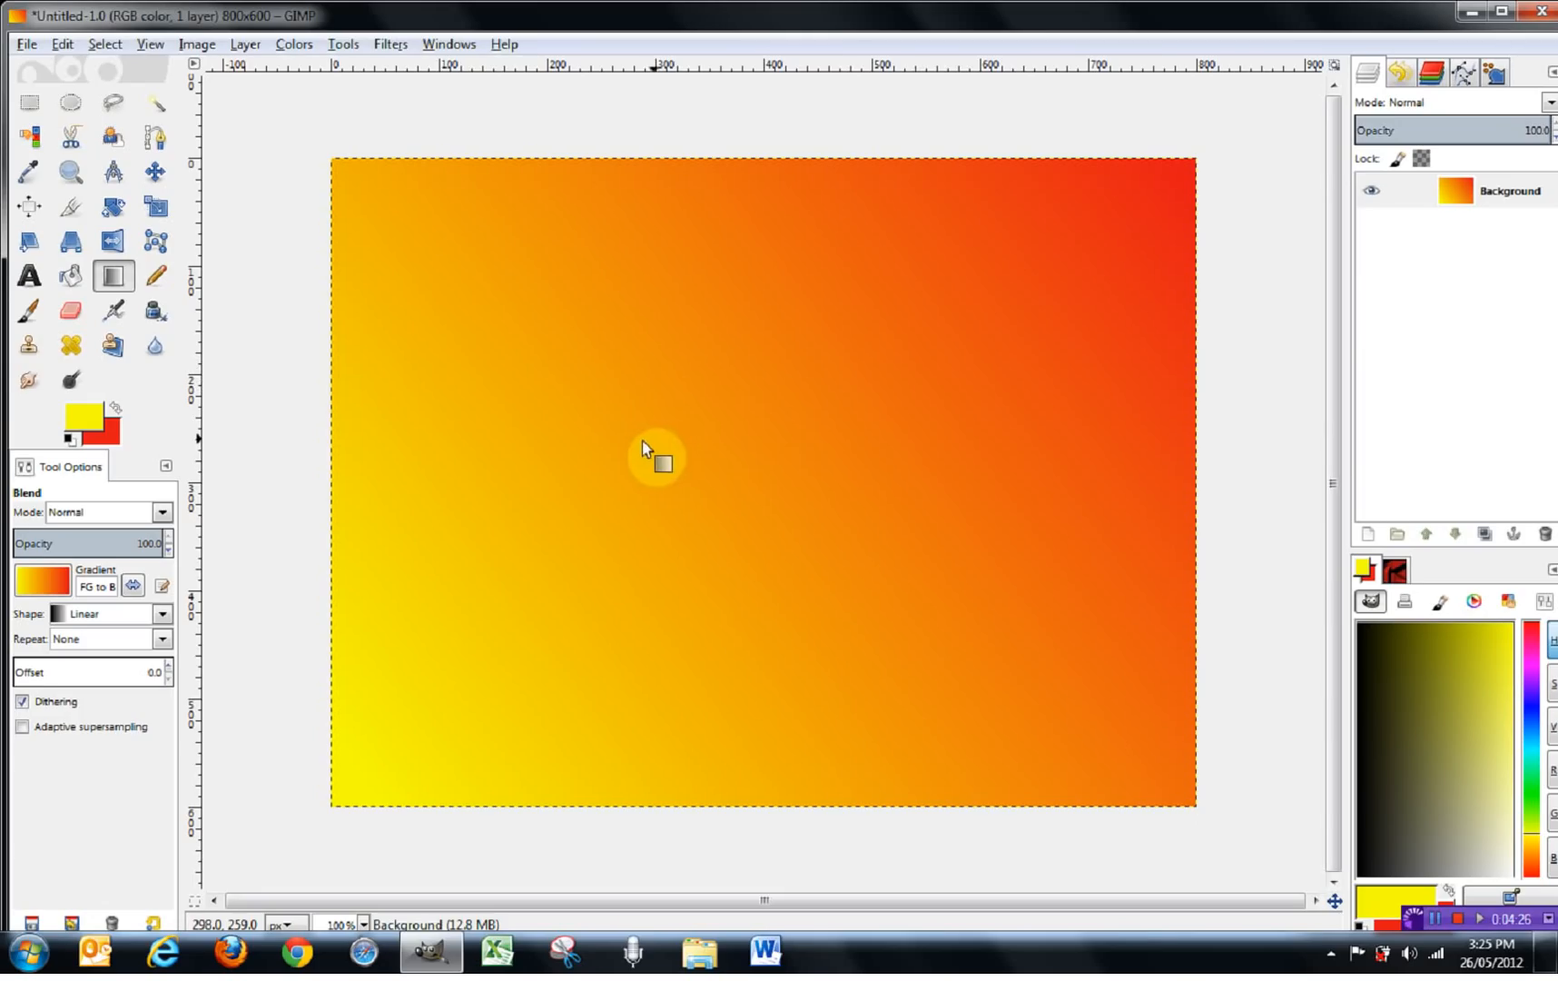
- Redraw the yellow-to-red gradient horizontally, first over a short distance near the canvas centre and again across its full width
left_click_drag(669, 442, 807, 447)
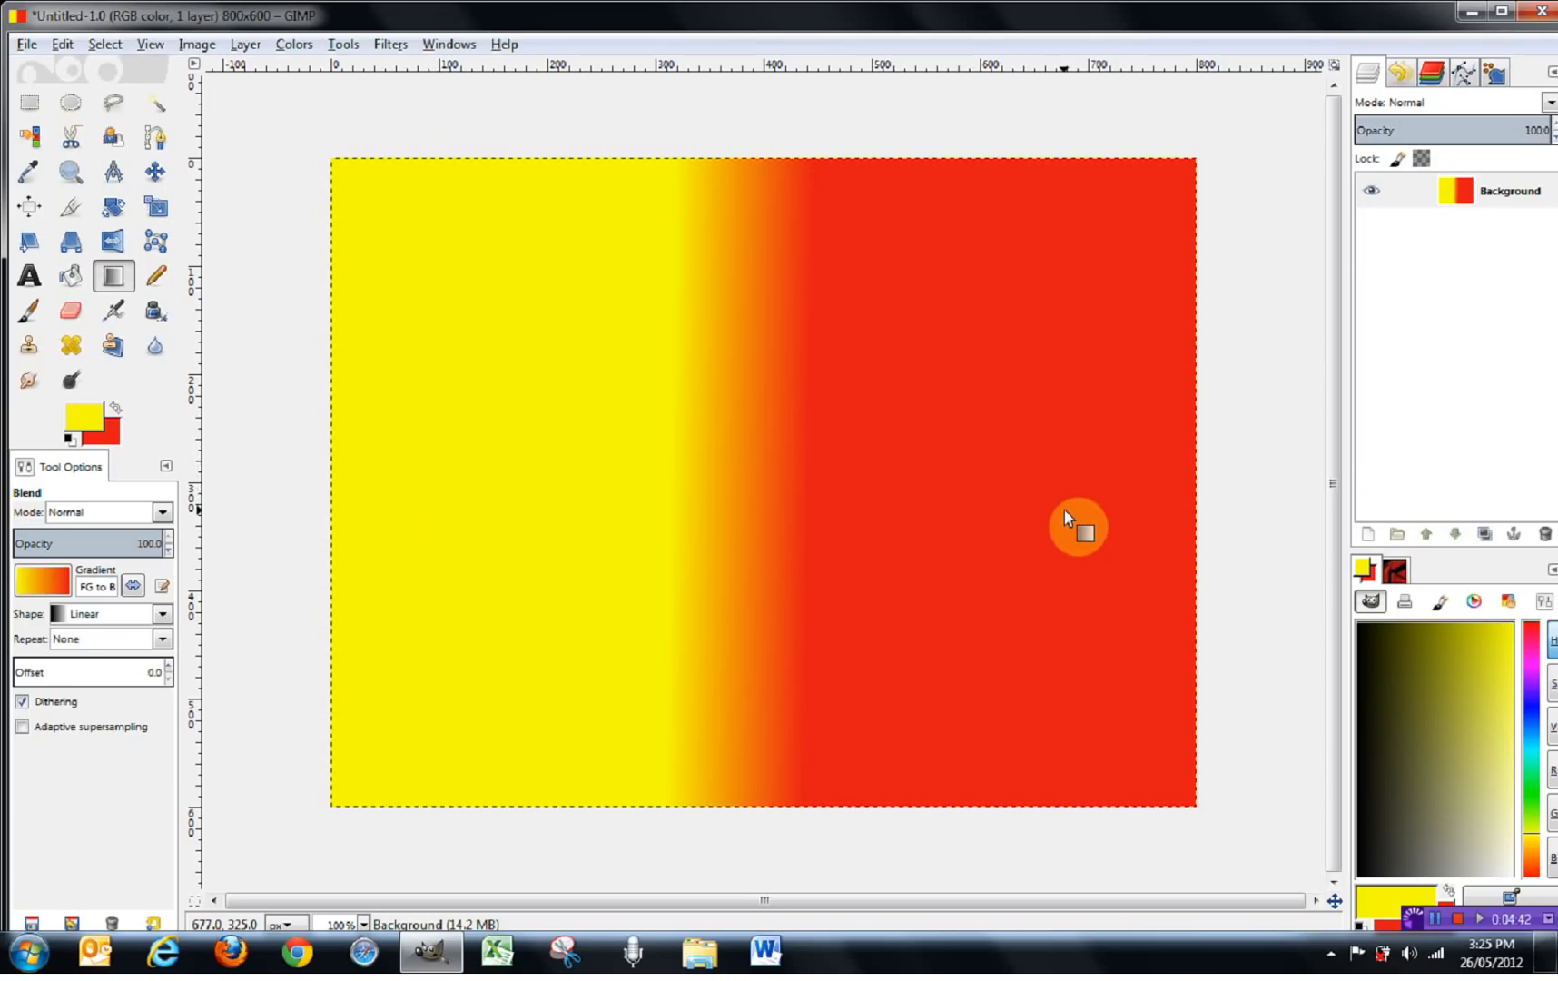
left_click_drag(335, 517, 1185, 516)
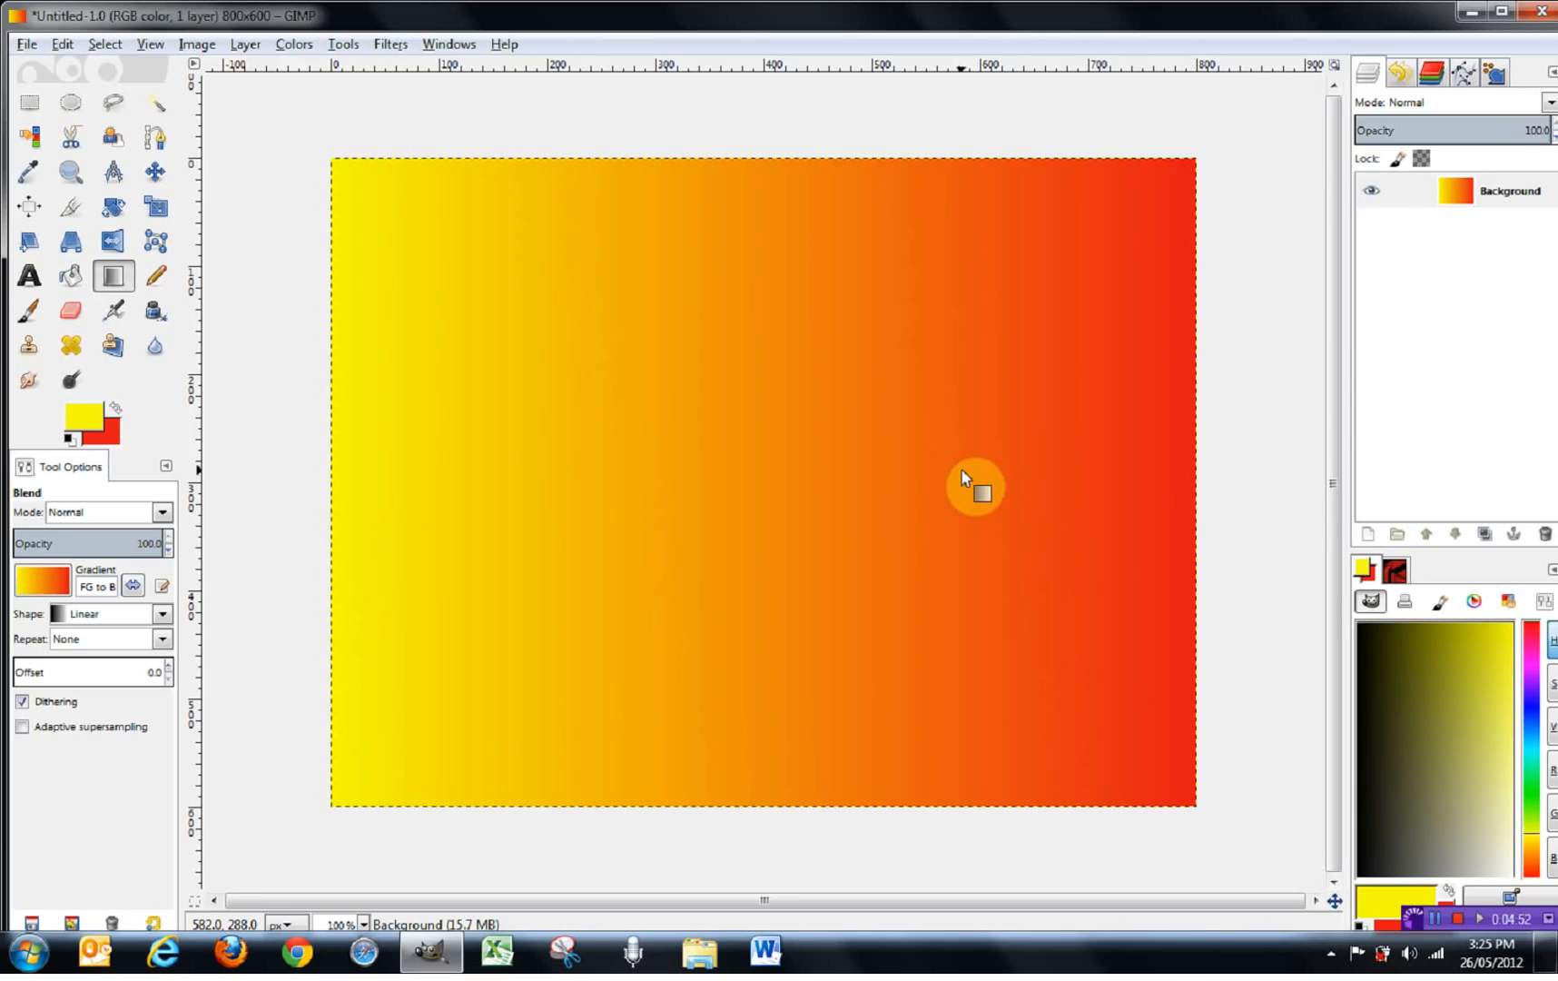
- Apply a nearly horizontal yellow-to-red gradient about 3340 pixels long, starting and ending well outside the canvas on either side
scroll(964, 478, "down", 4)
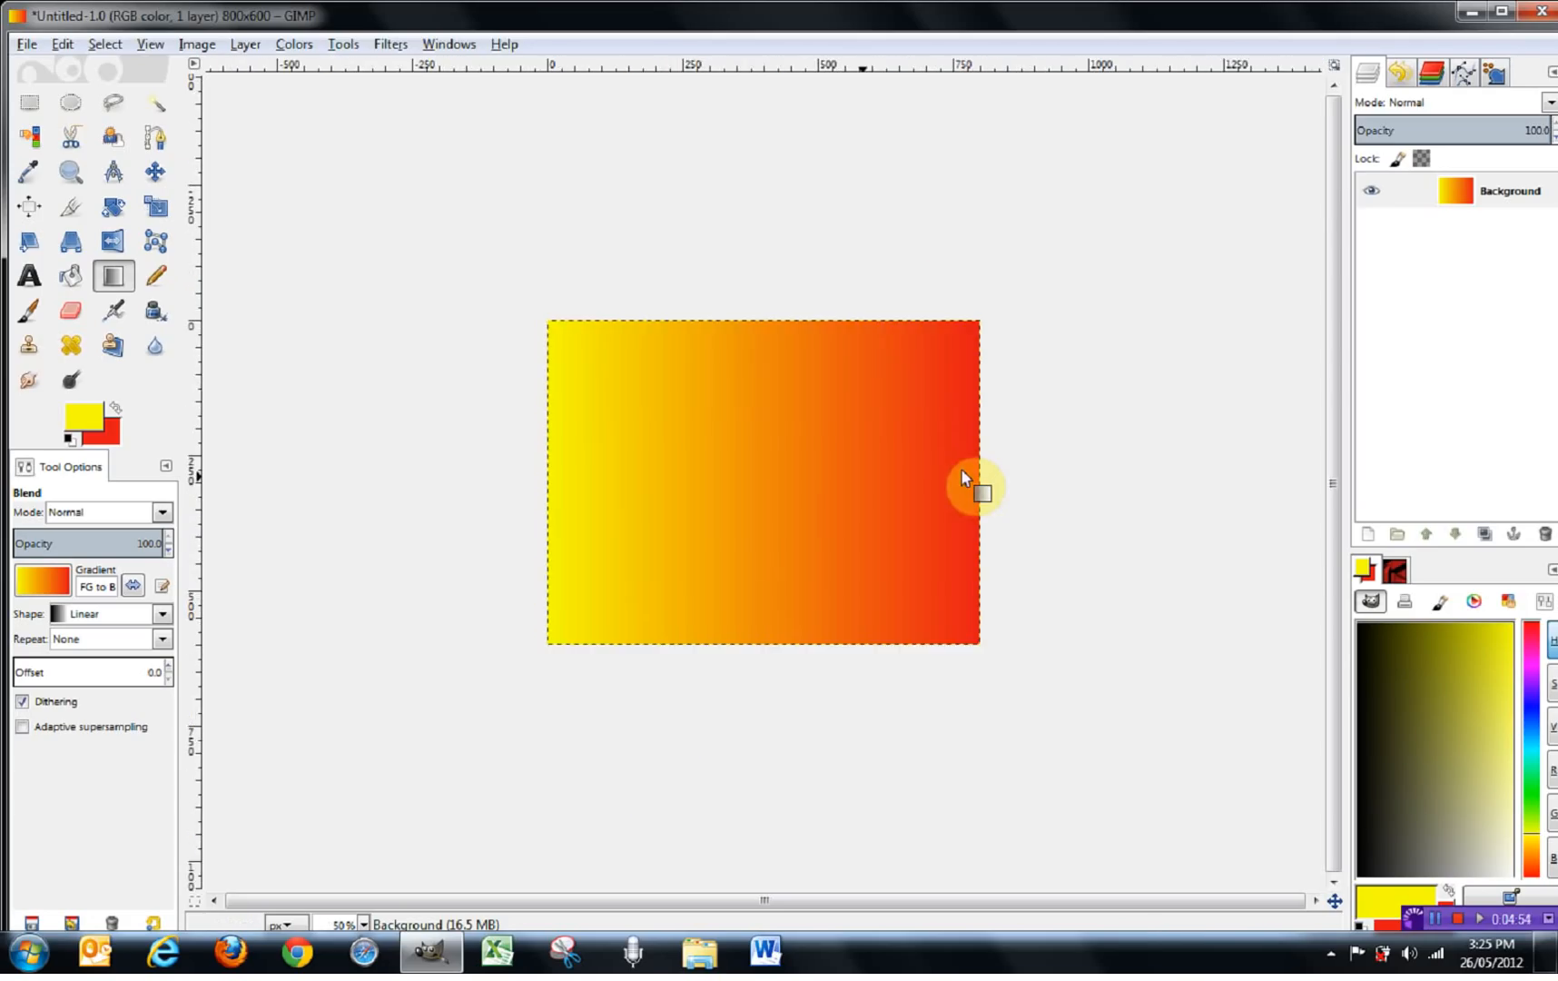
left_click_drag(335, 489, 1241, 477)
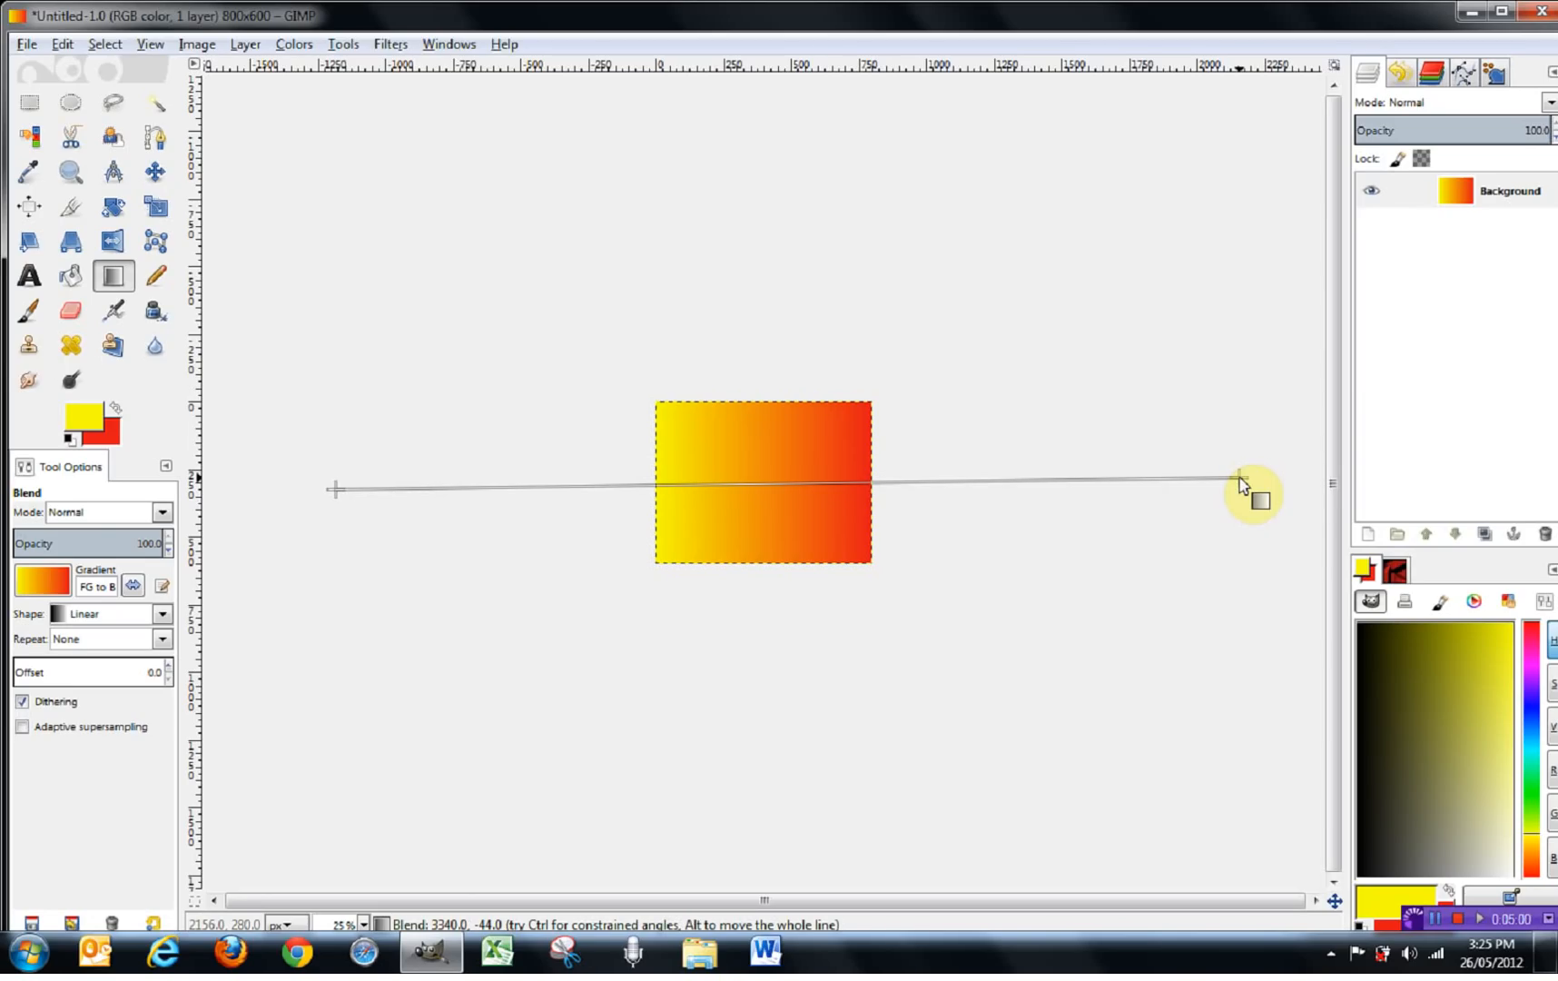
left_click_drag(1240, 477, 1241, 478)
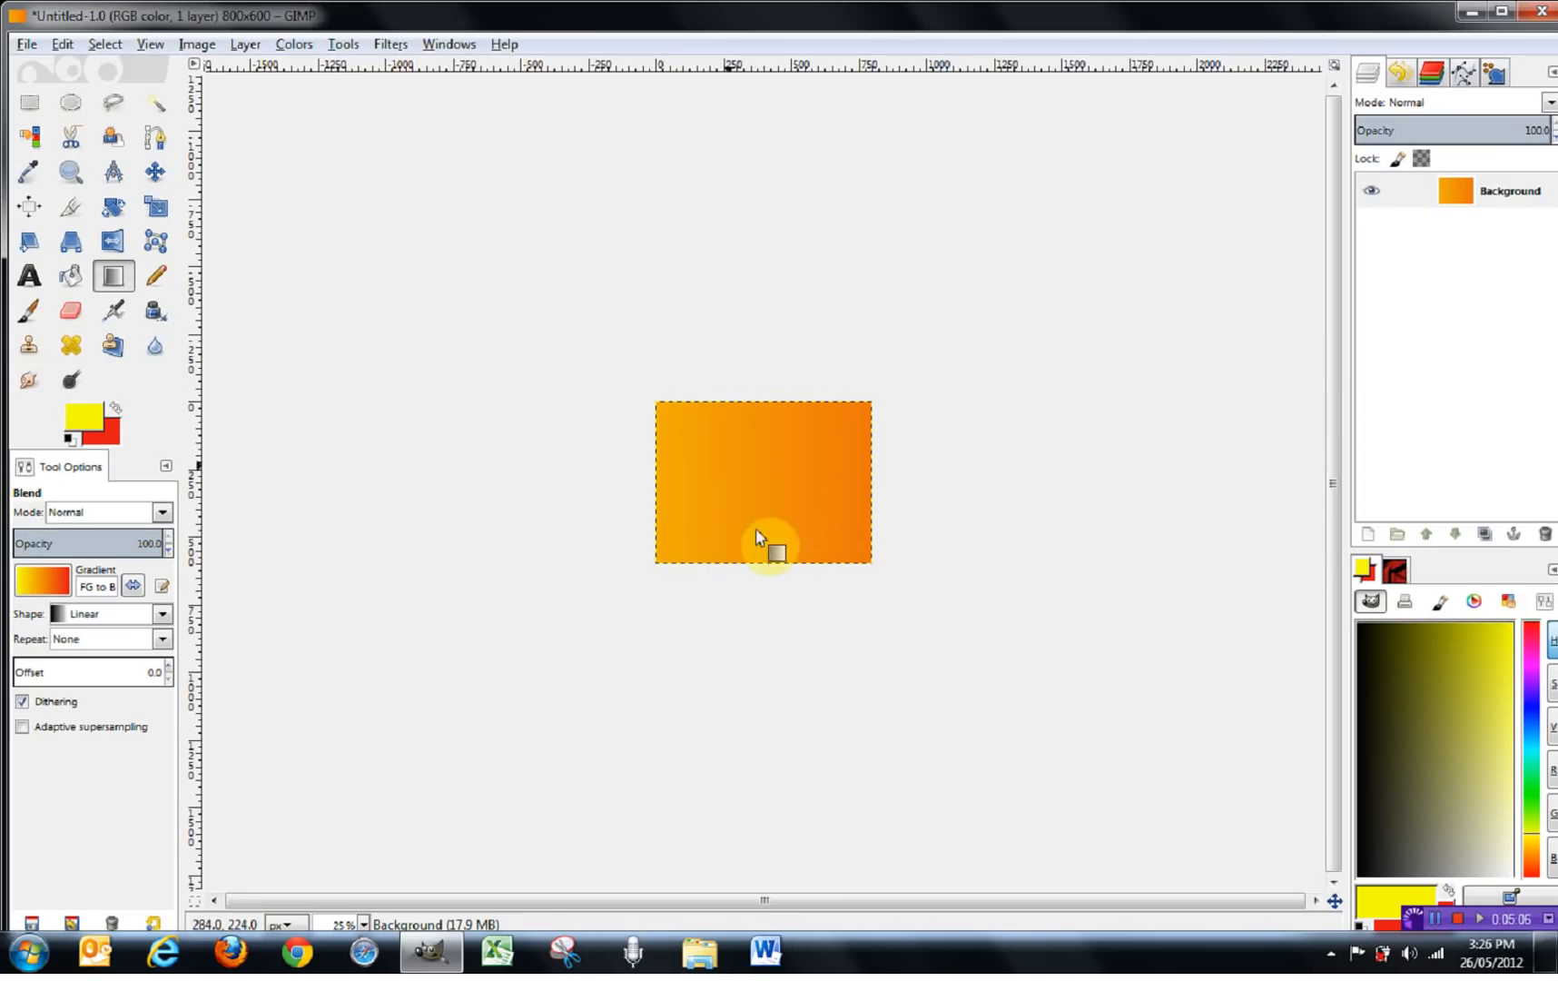
- Redraw the yellow-to-red gradient horizontally, first extending about 1800 pixels past both canvas sides and again about 660 pixels long inside the canvas
left_click_drag(507, 487, 999, 489)
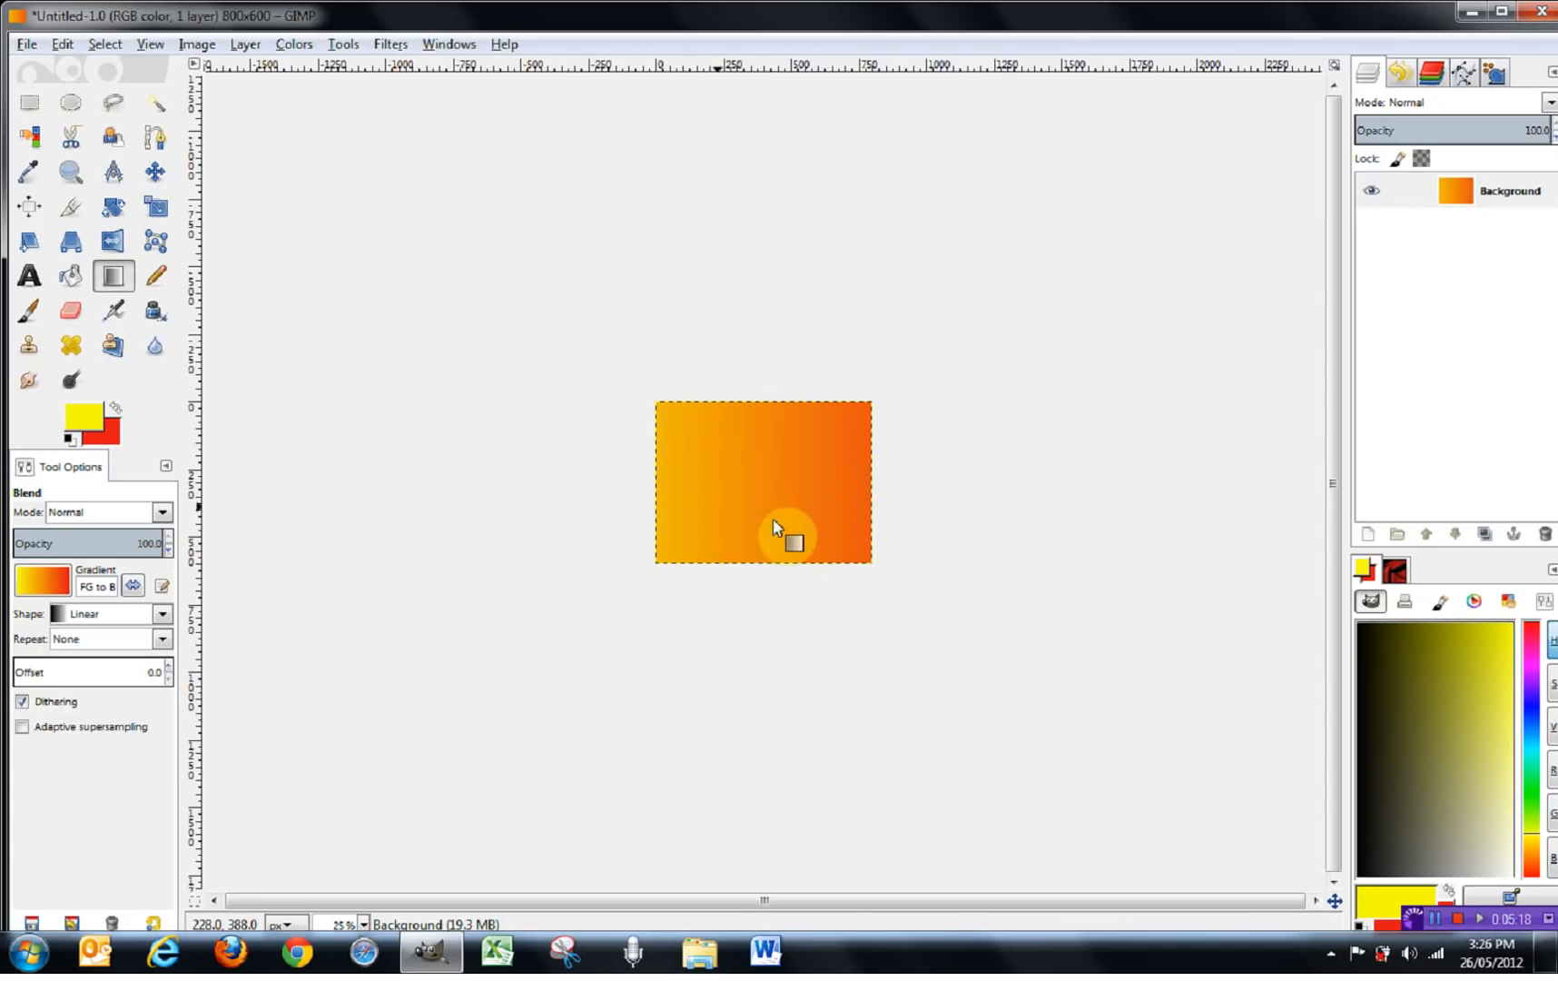
left_click_drag(672, 473, 850, 481)
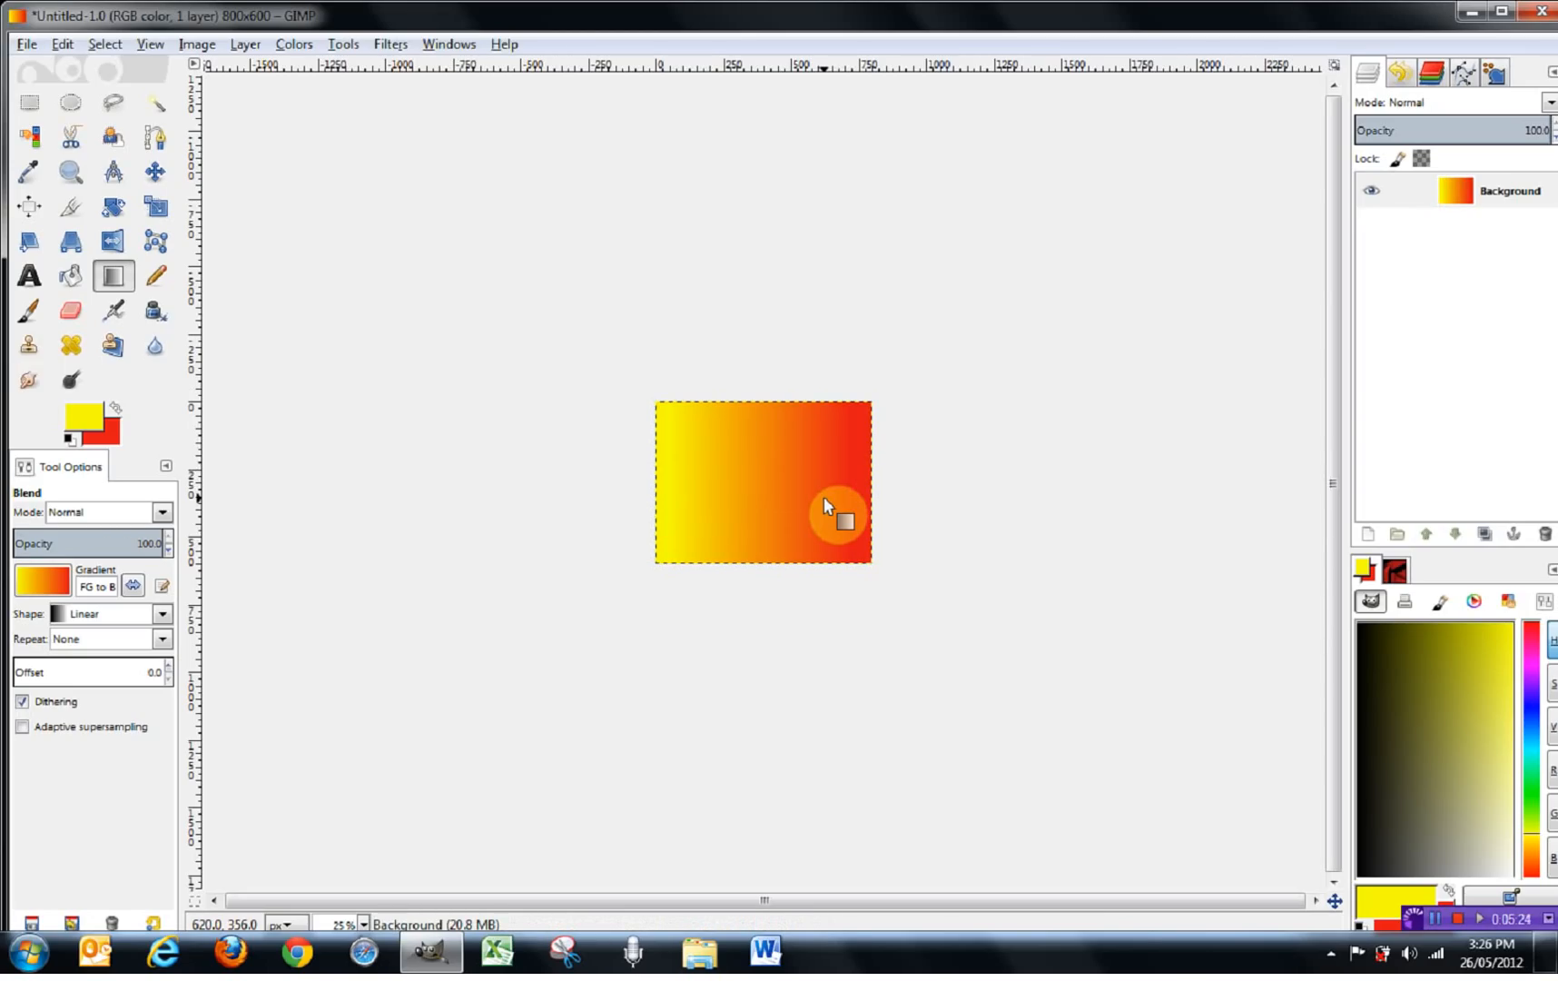
- Choose the FG to BG (Hardedge) gradient and apply it at 100% zoom across the canvas, rising slightly from lower left to upper right
key("plus")
key("plus")
key("plus")
key("plus")
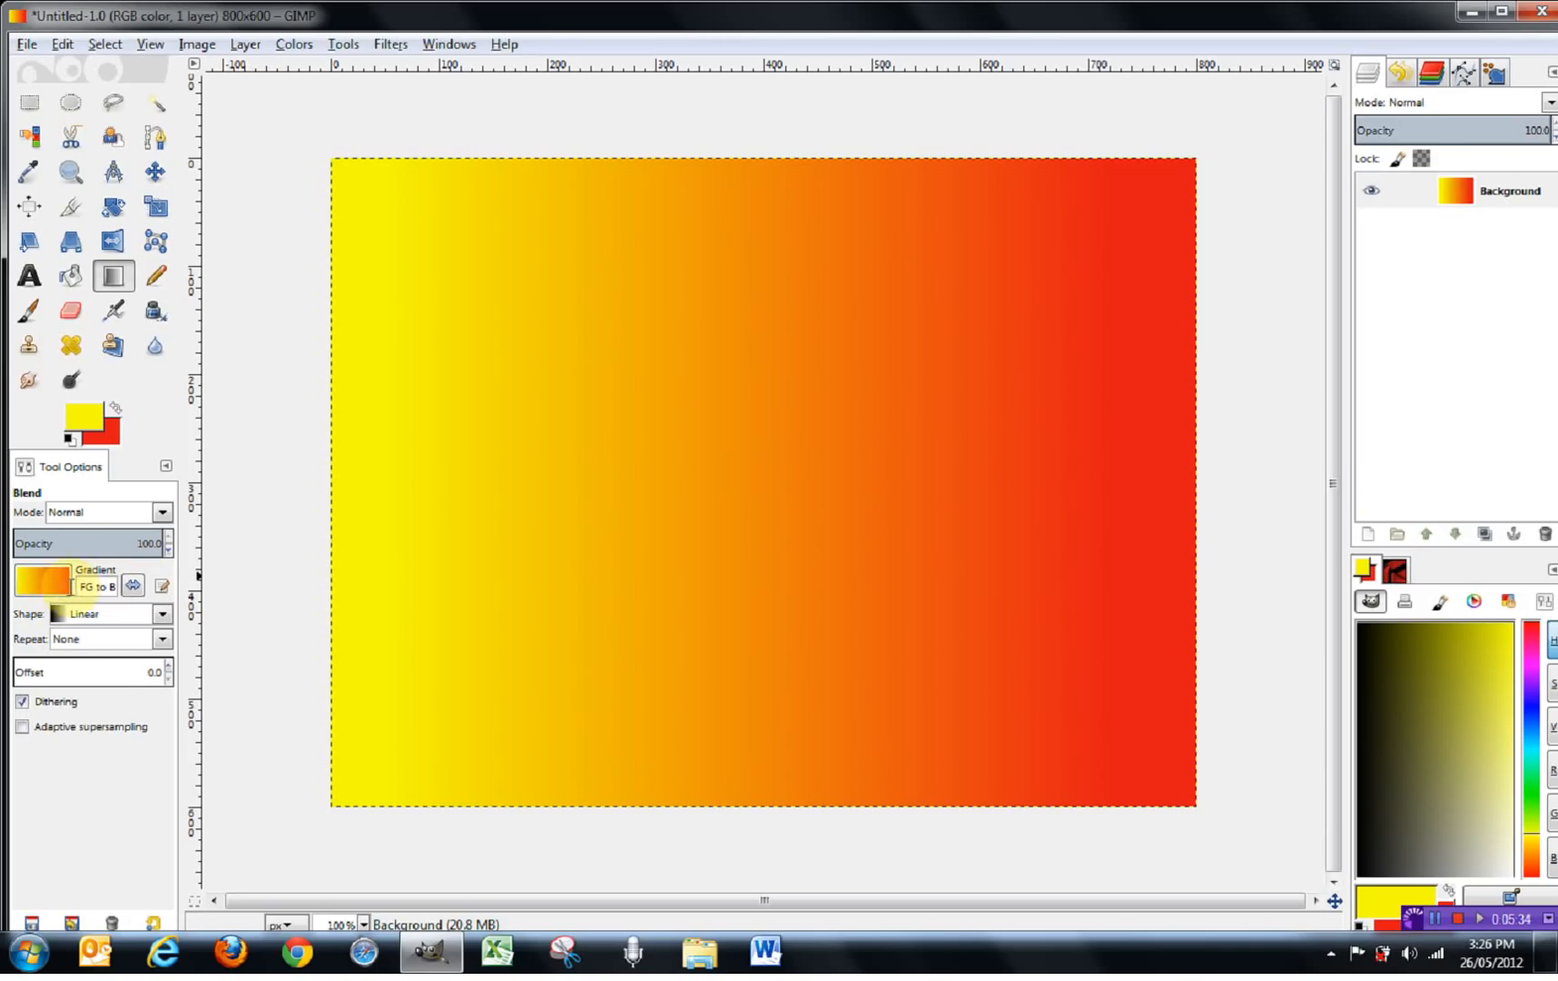
left_click(47, 582)
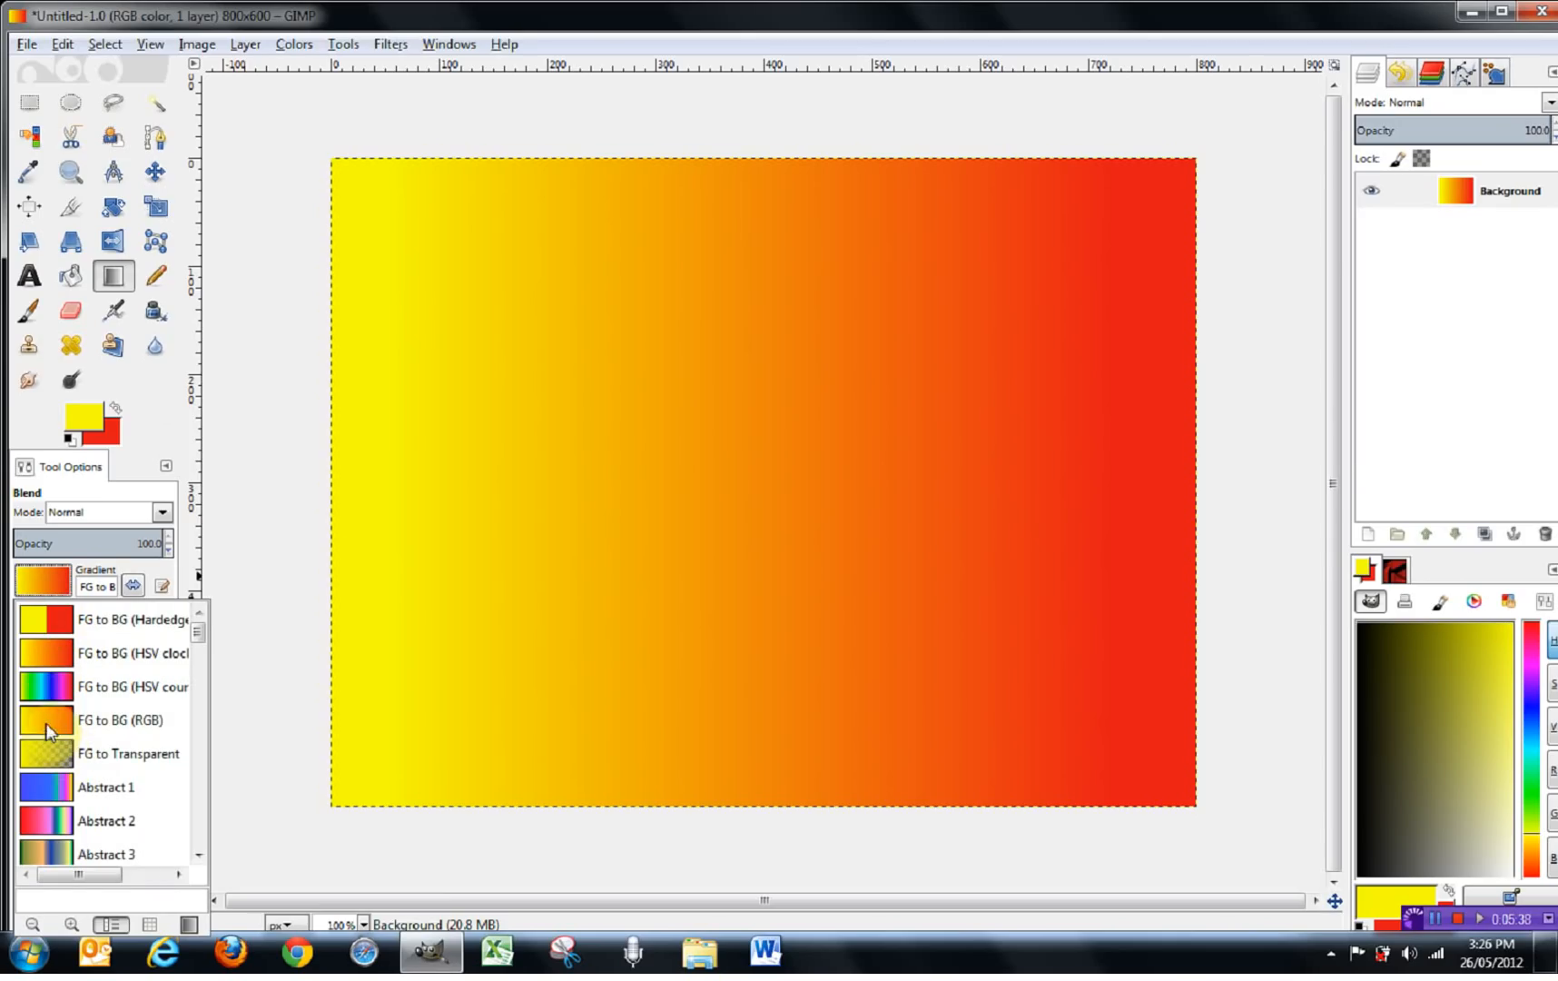
left_click(58, 619)
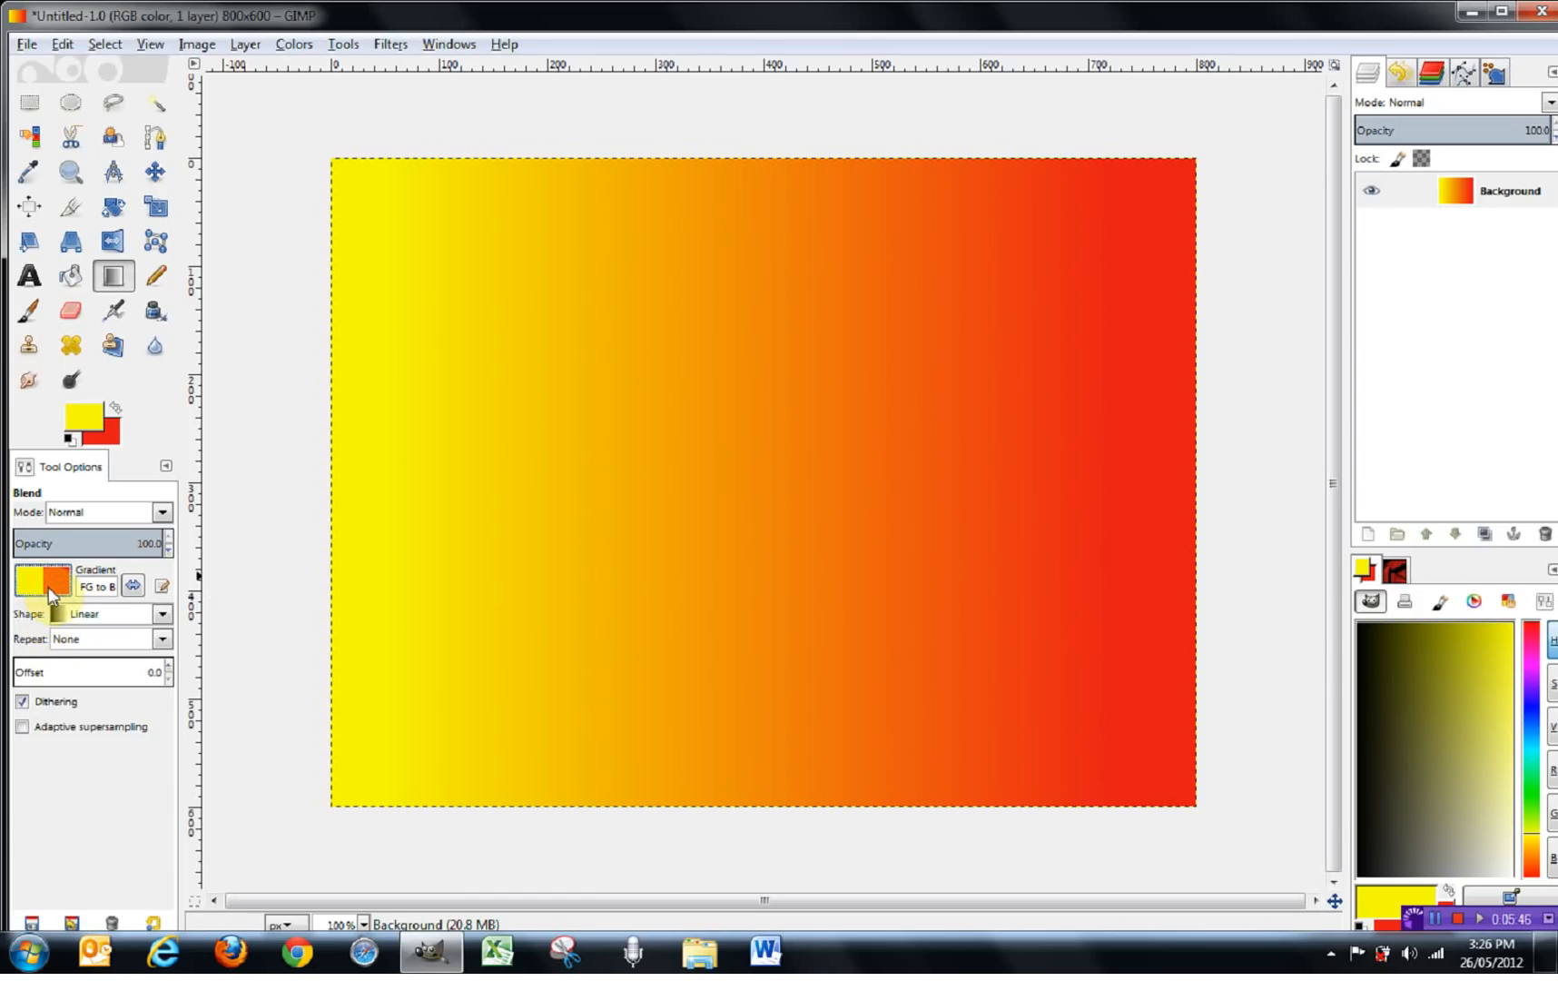
left_click_drag(448, 508, 1069, 373)
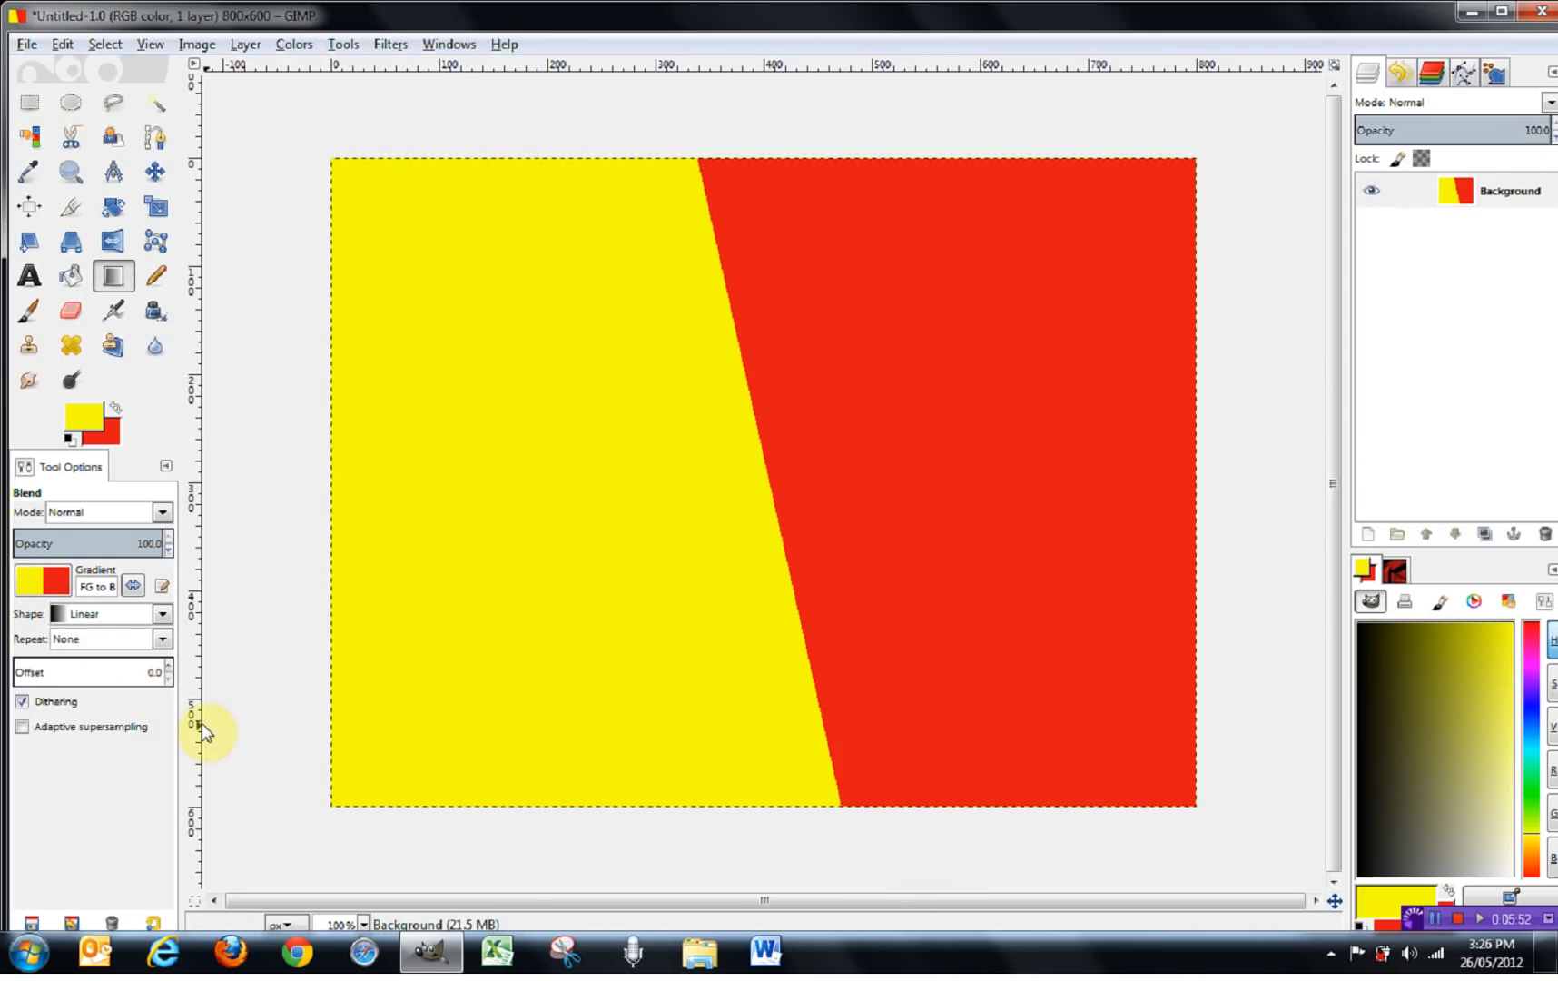
- Choose the Burning Transparency gradient and lay five short linear blends at different angles across the canvas
left_click(46, 585)
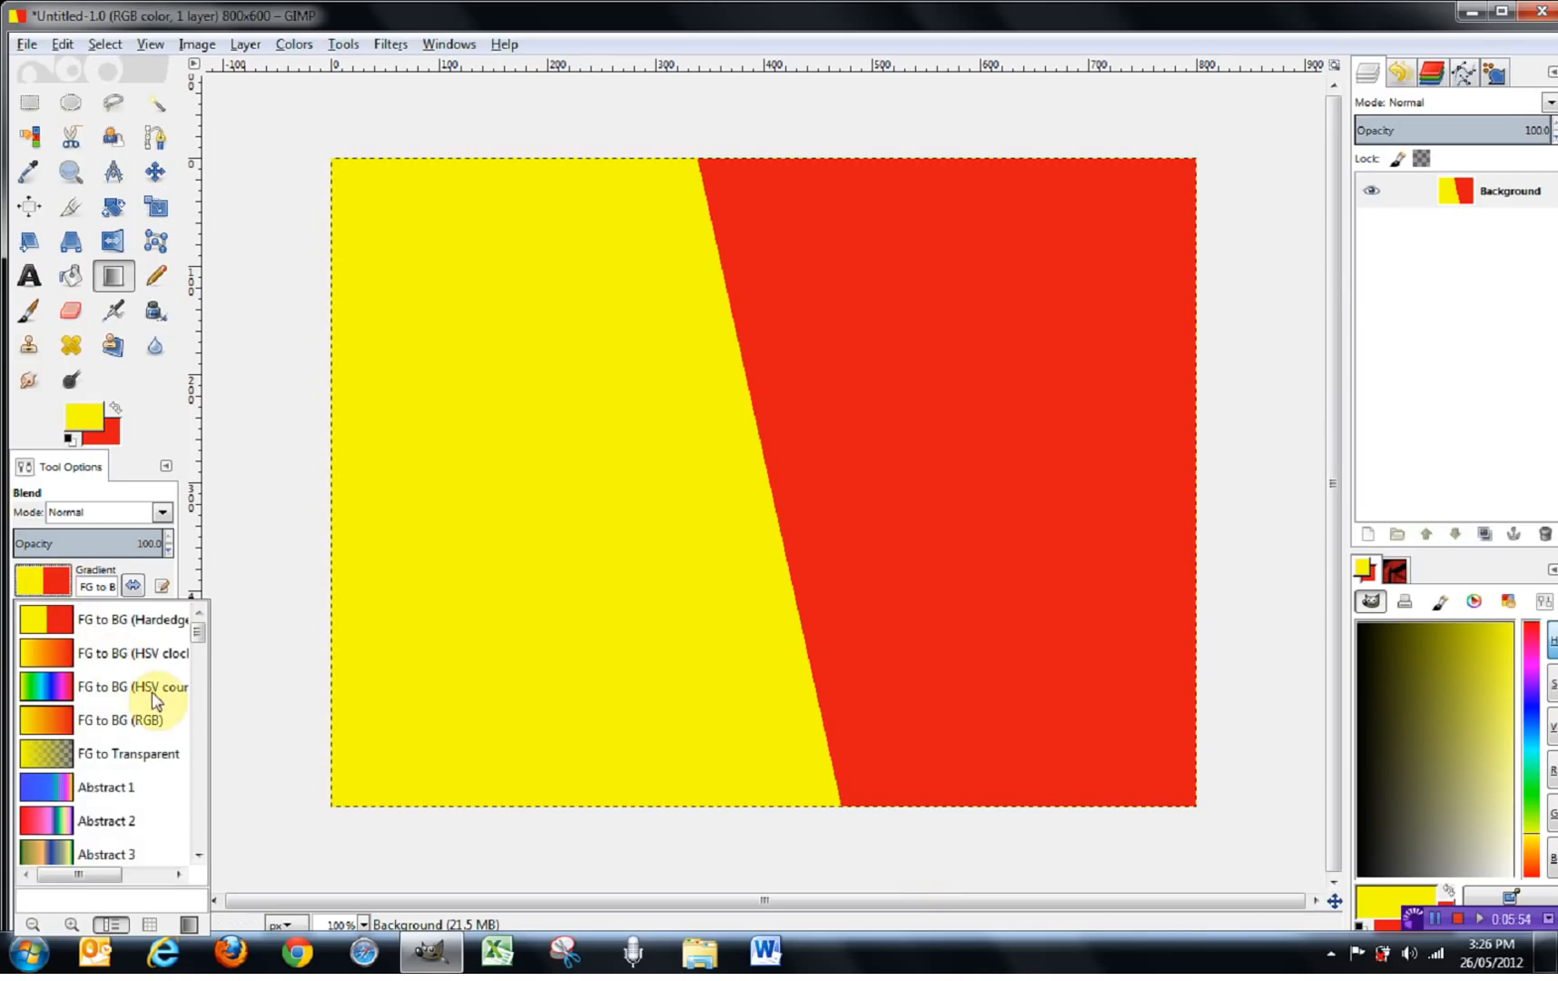
mouse_move(198, 630)
left_mouse_down()
mouse_move(202, 681)
mouse_move(207, 652)
left_mouse_up()
left_click(66, 761)
left_click_drag(522, 505, 719, 409)
left_click_drag(1032, 301, 937, 388)
left_click_drag(792, 344, 906, 319)
left_click_drag(568, 416, 612, 476)
mouse_move(469, 377)
left_mouse_down()
mouse_move(484, 386)
mouse_move(347, 493)
left_mouse_up()
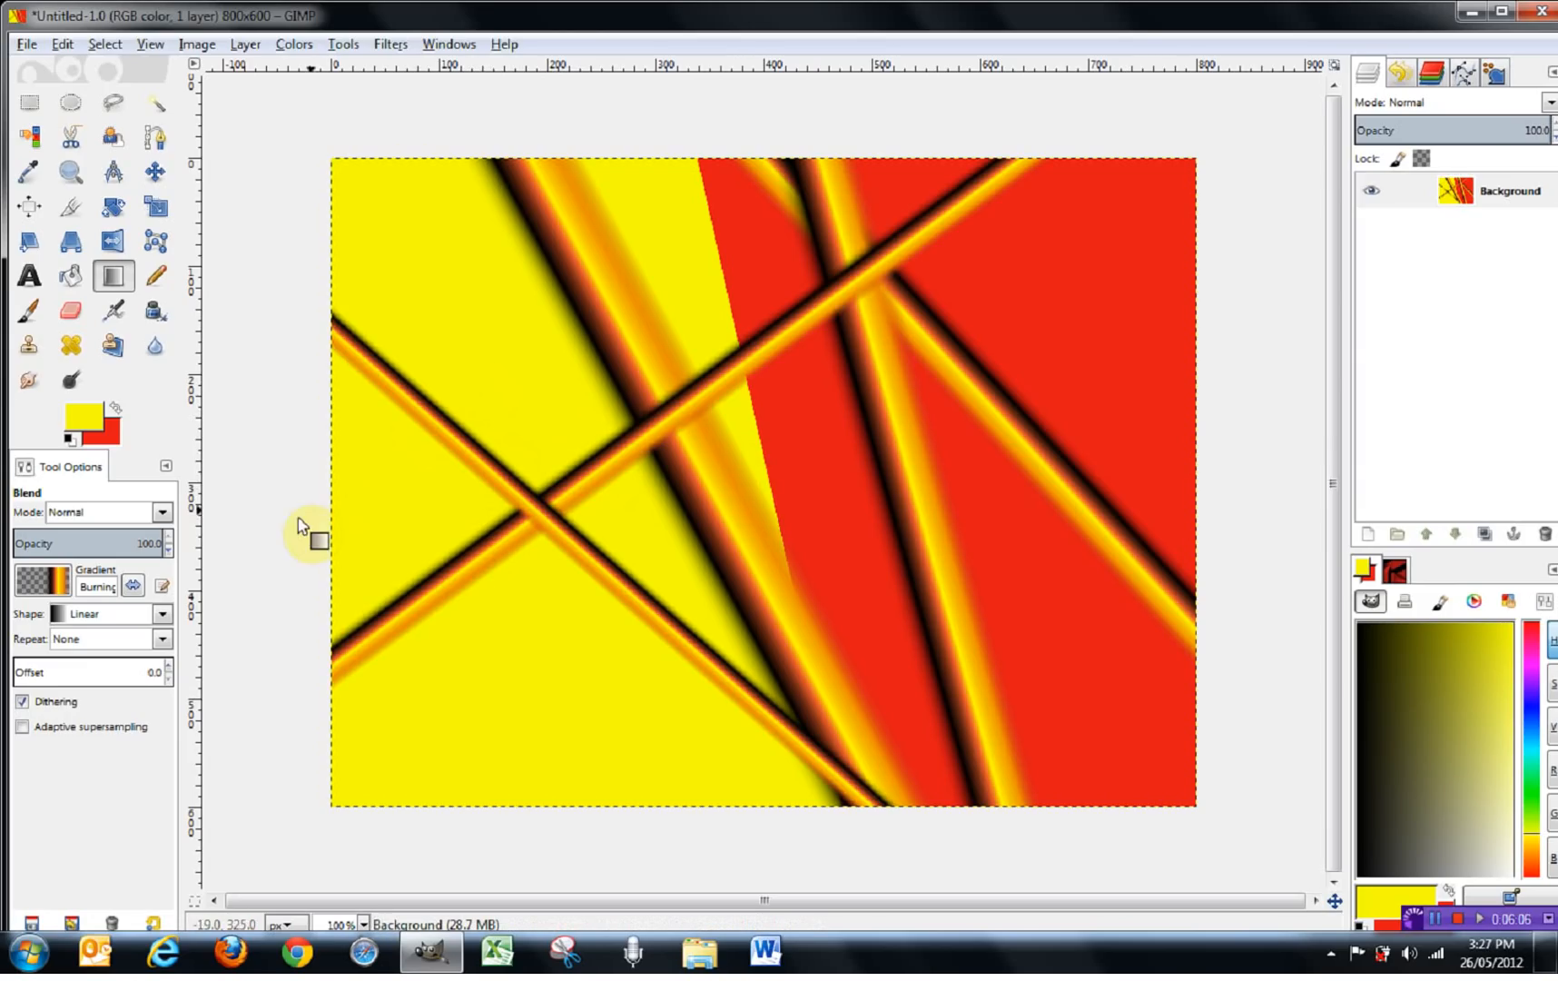
- Choose the Neon Yellow gradient and add two near-vertical glowing lines, one on each half of the canvas
left_click(46, 581)
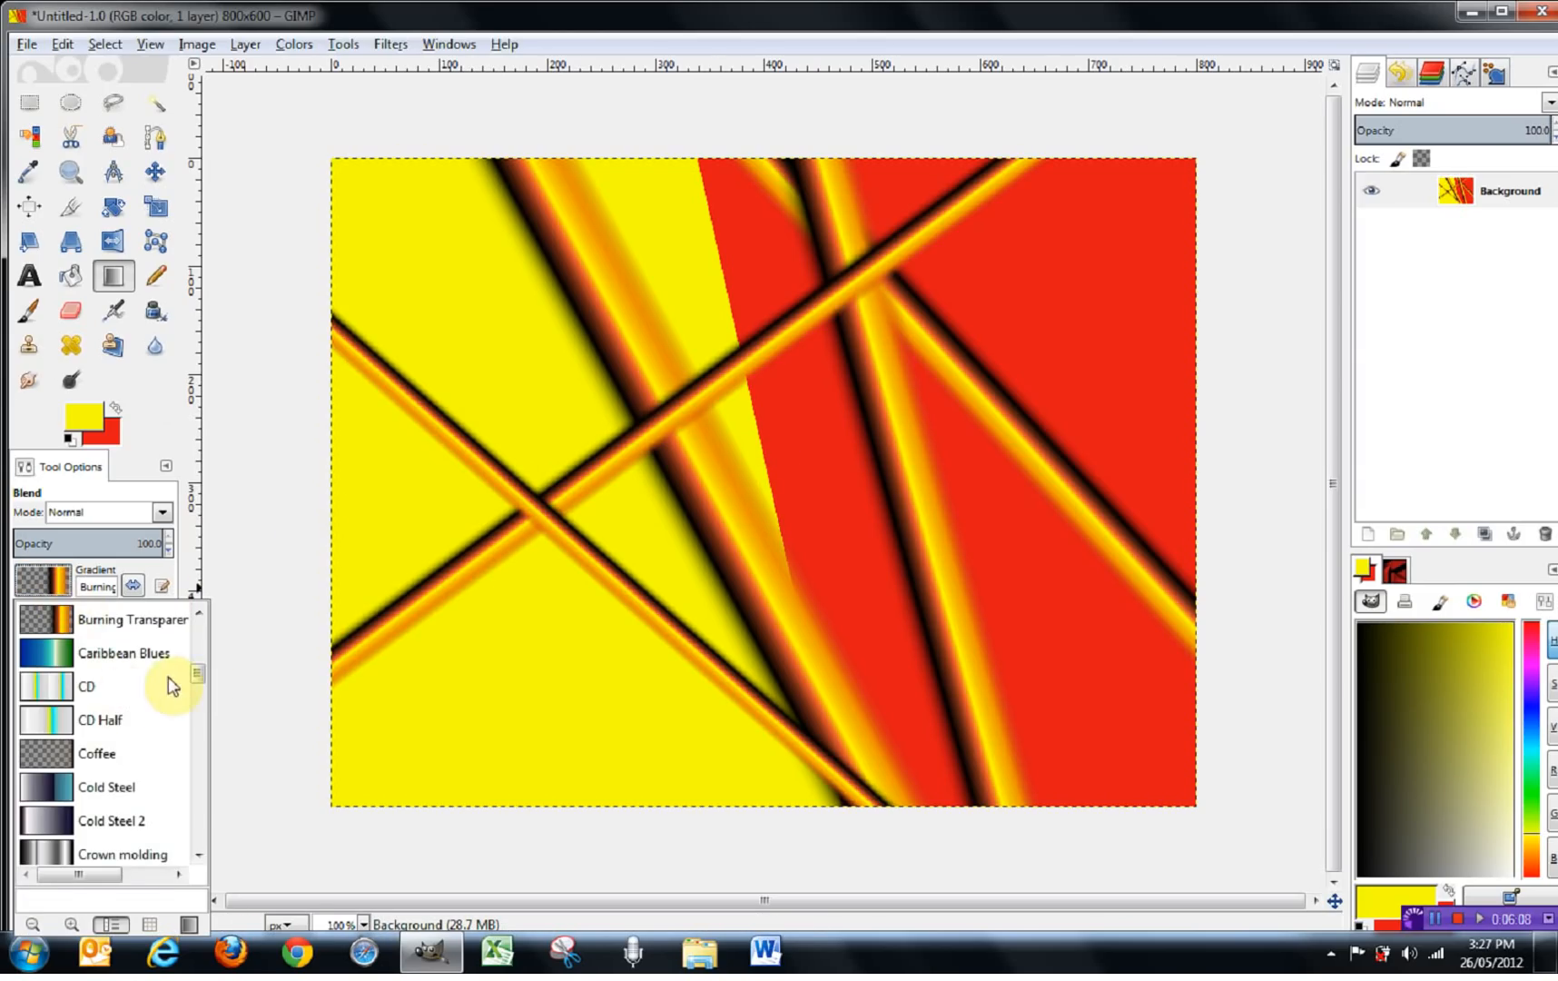
scroll(197, 718, "down", 6)
scroll(200, 763, "down", 6)
left_click(57, 632)
left_click_drag(393, 684, 772, 557)
left_click_drag(1062, 428, 861, 448)
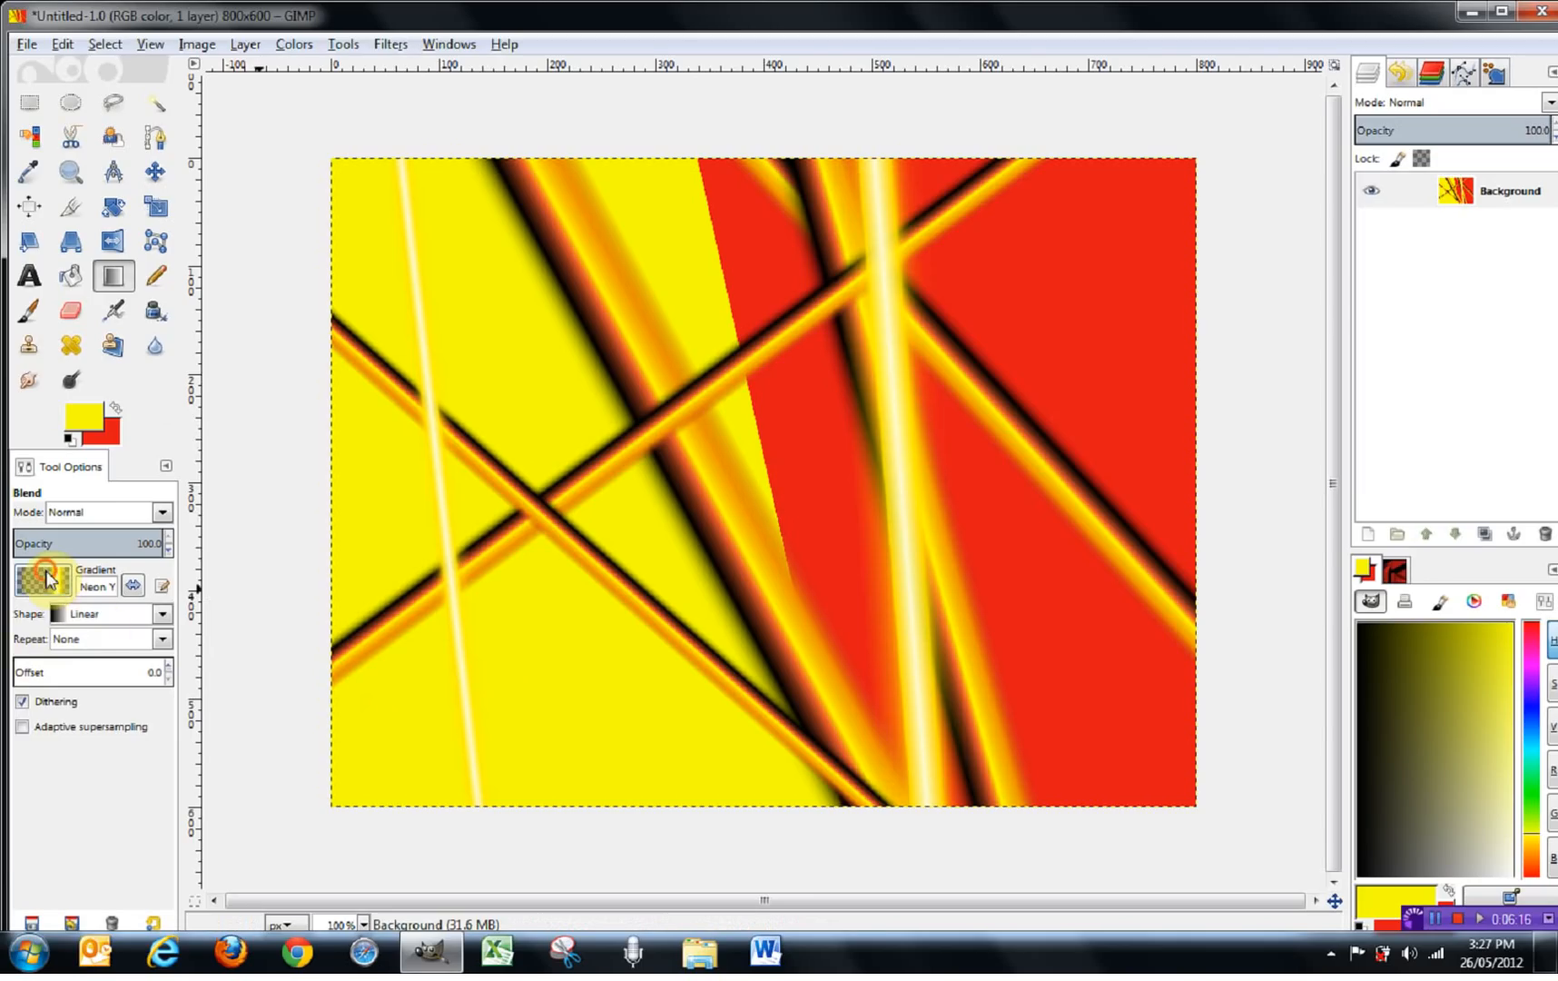
- Choose the Tube Red gradient and add two short blends, one on the canvas's right half and one on its left
left_click(45, 578)
left_click_drag(198, 800, 202, 835)
left_click(105, 799)
left_click_drag(994, 364, 1061, 348)
left_click_drag(399, 509, 443, 442)
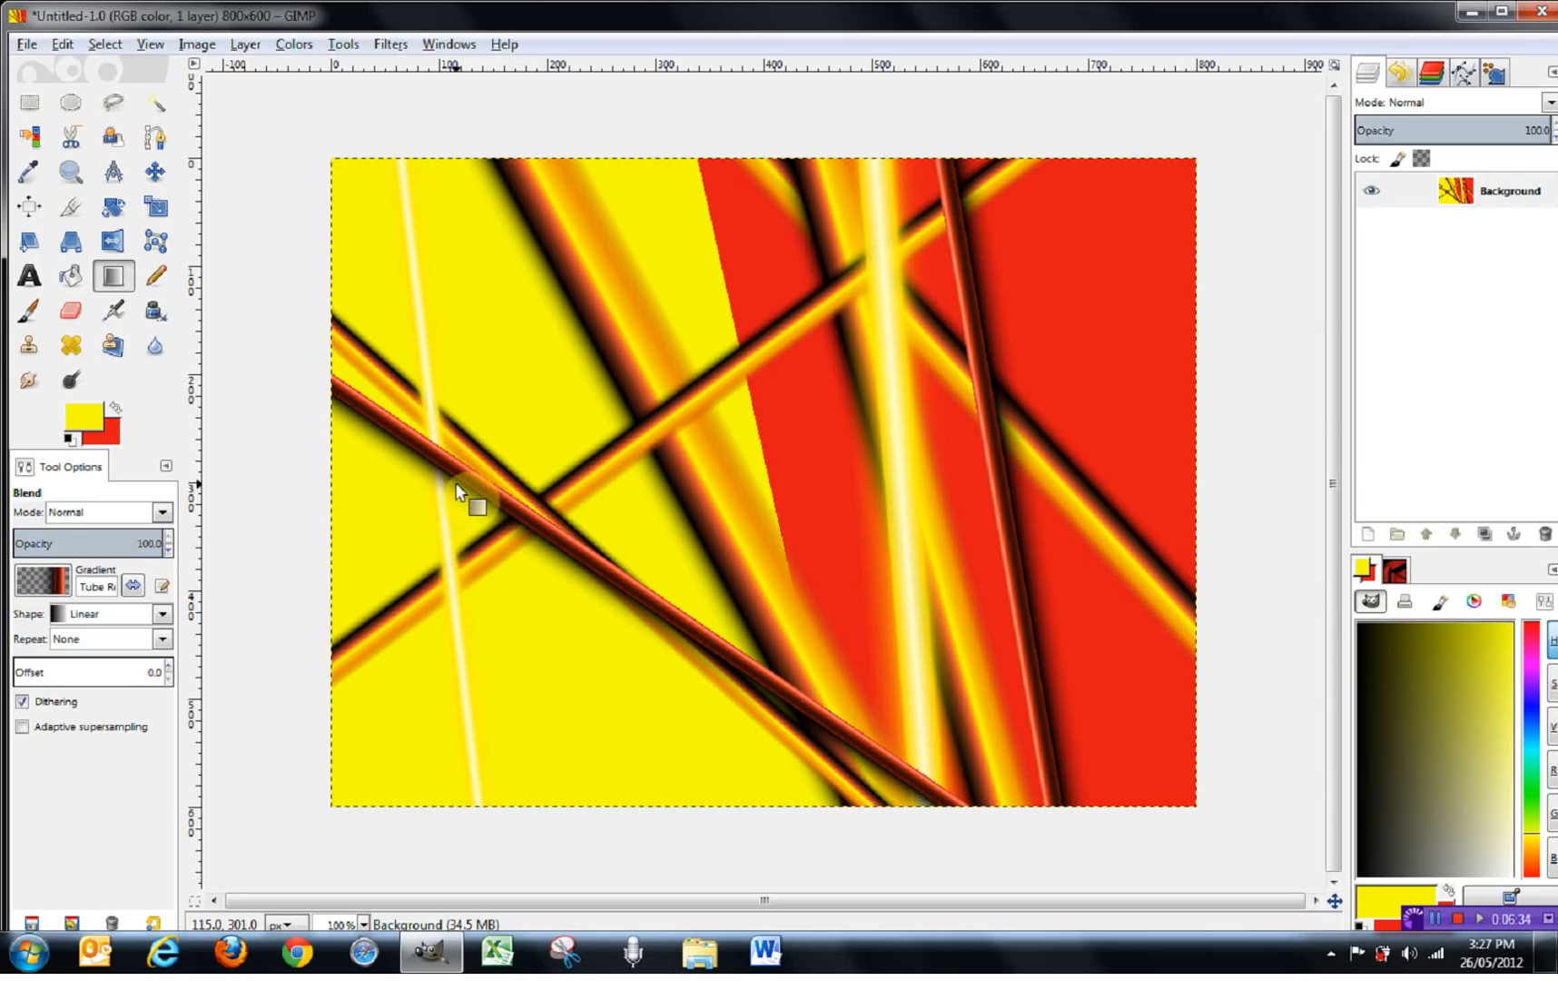
- Choose the Yellow Orange gradient and blend it diagonally from the canvas's lower-left area towards the upper right
left_click(38, 578)
left_click(73, 847)
left_click_drag(474, 622, 991, 429)
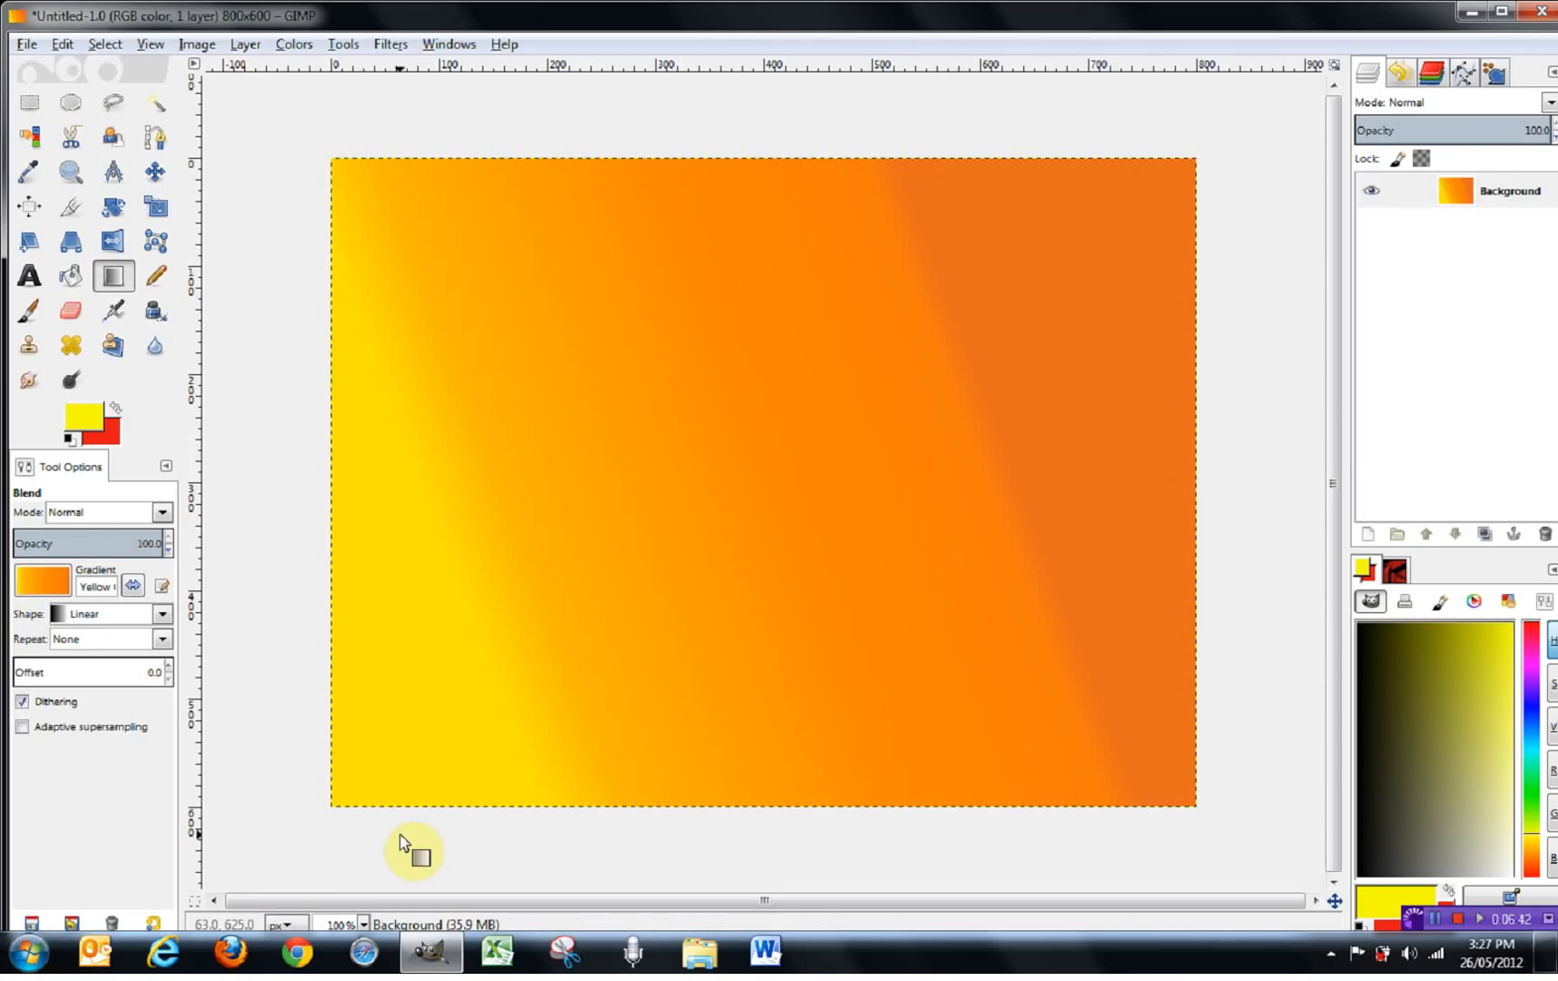
- Switch back to the FG to BG (RGB) gradient and apply it almost horizontally across the middle of the canvas
left_click(41, 580)
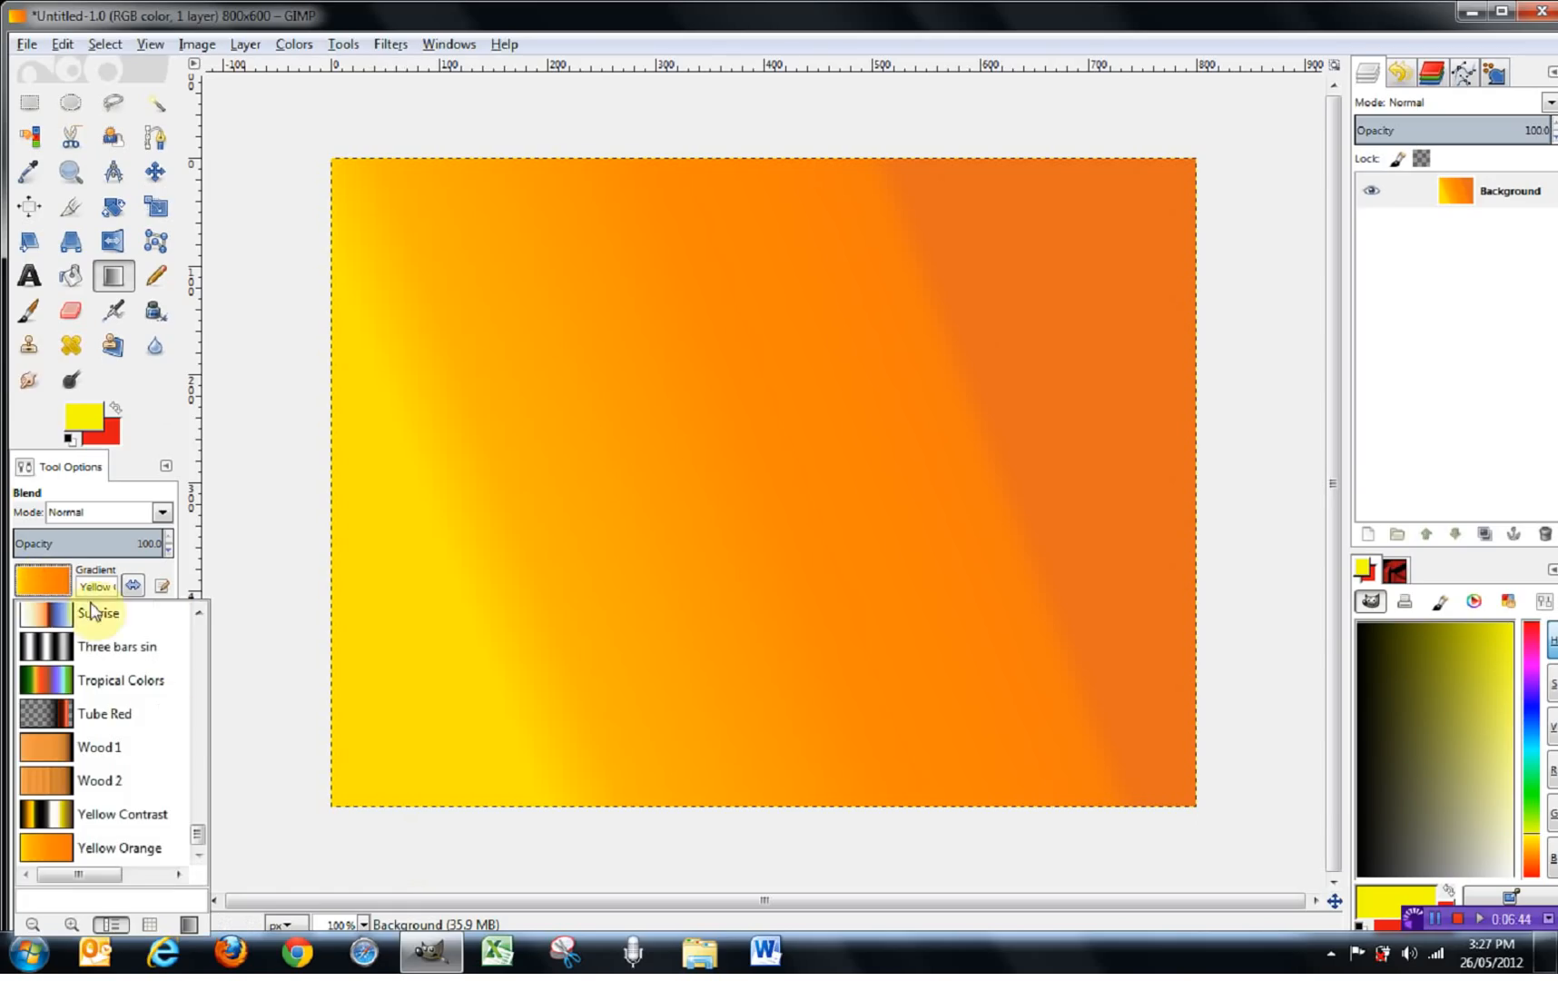
left_click_drag(202, 831, 193, 637)
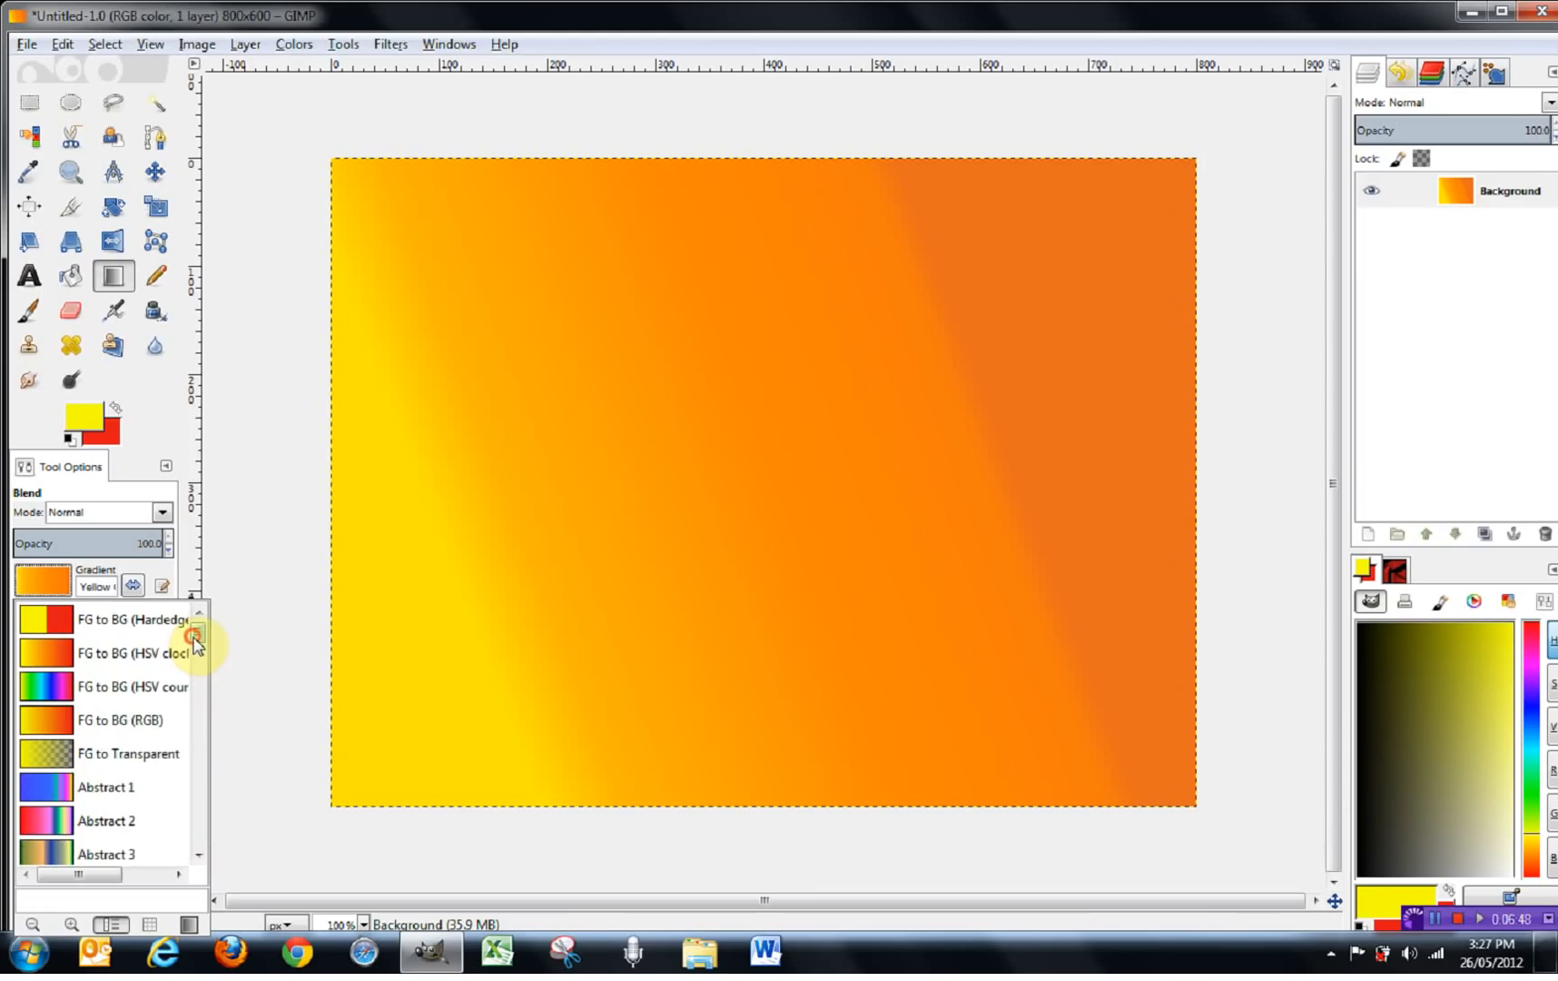
left_click(52, 727)
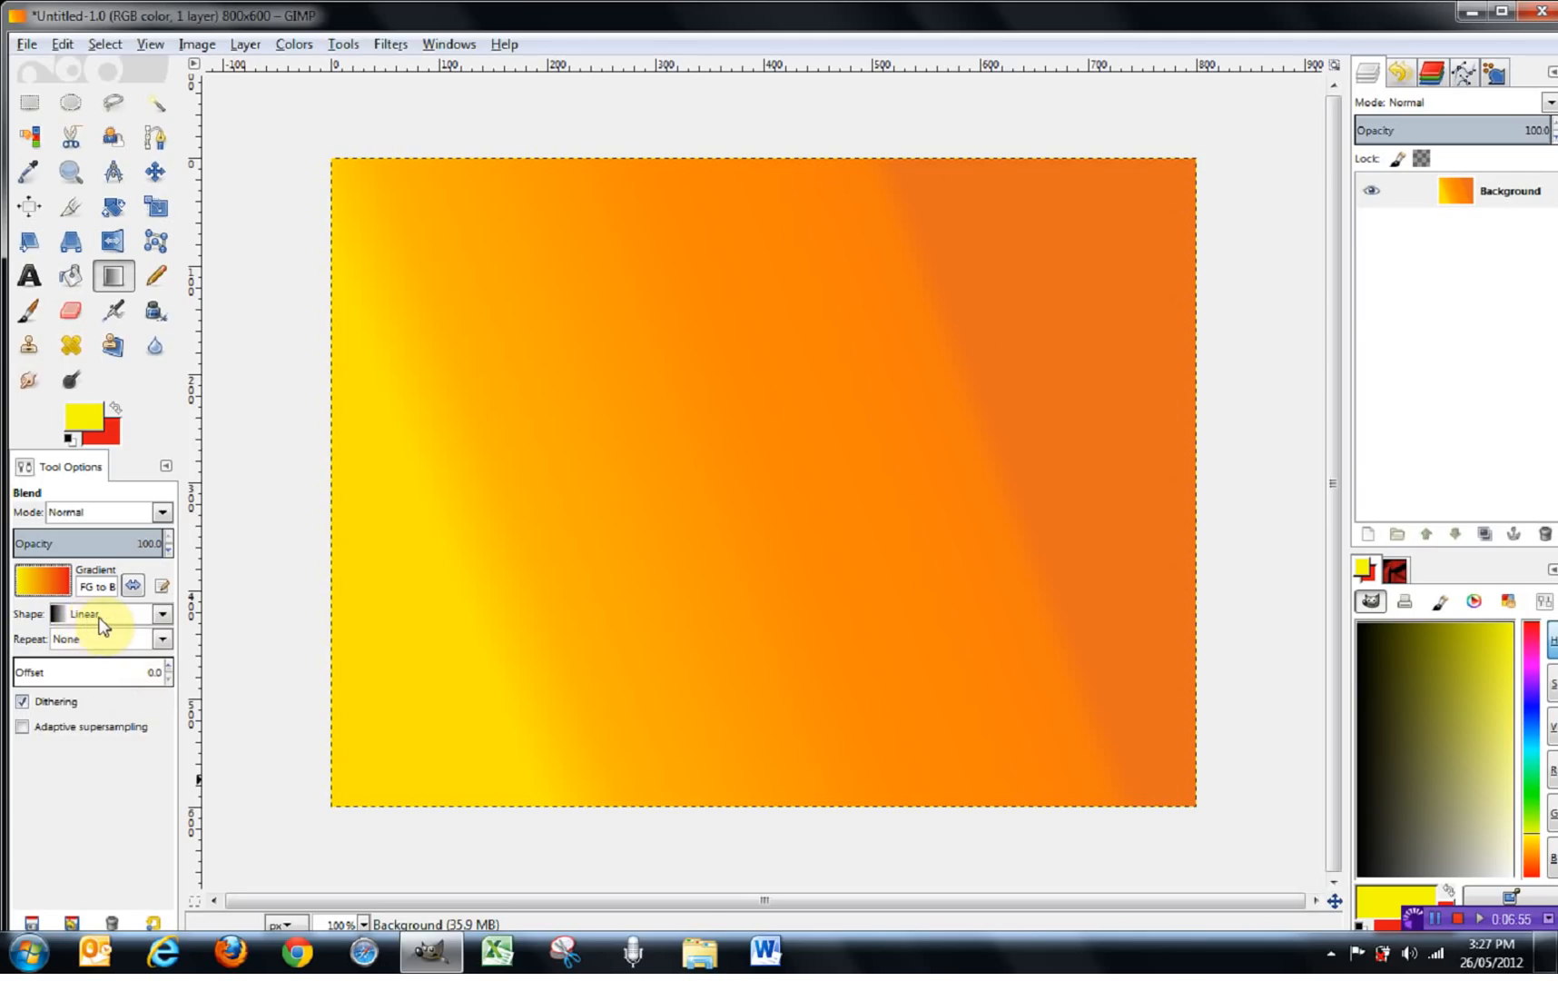
left_click_drag(445, 519, 999, 509)
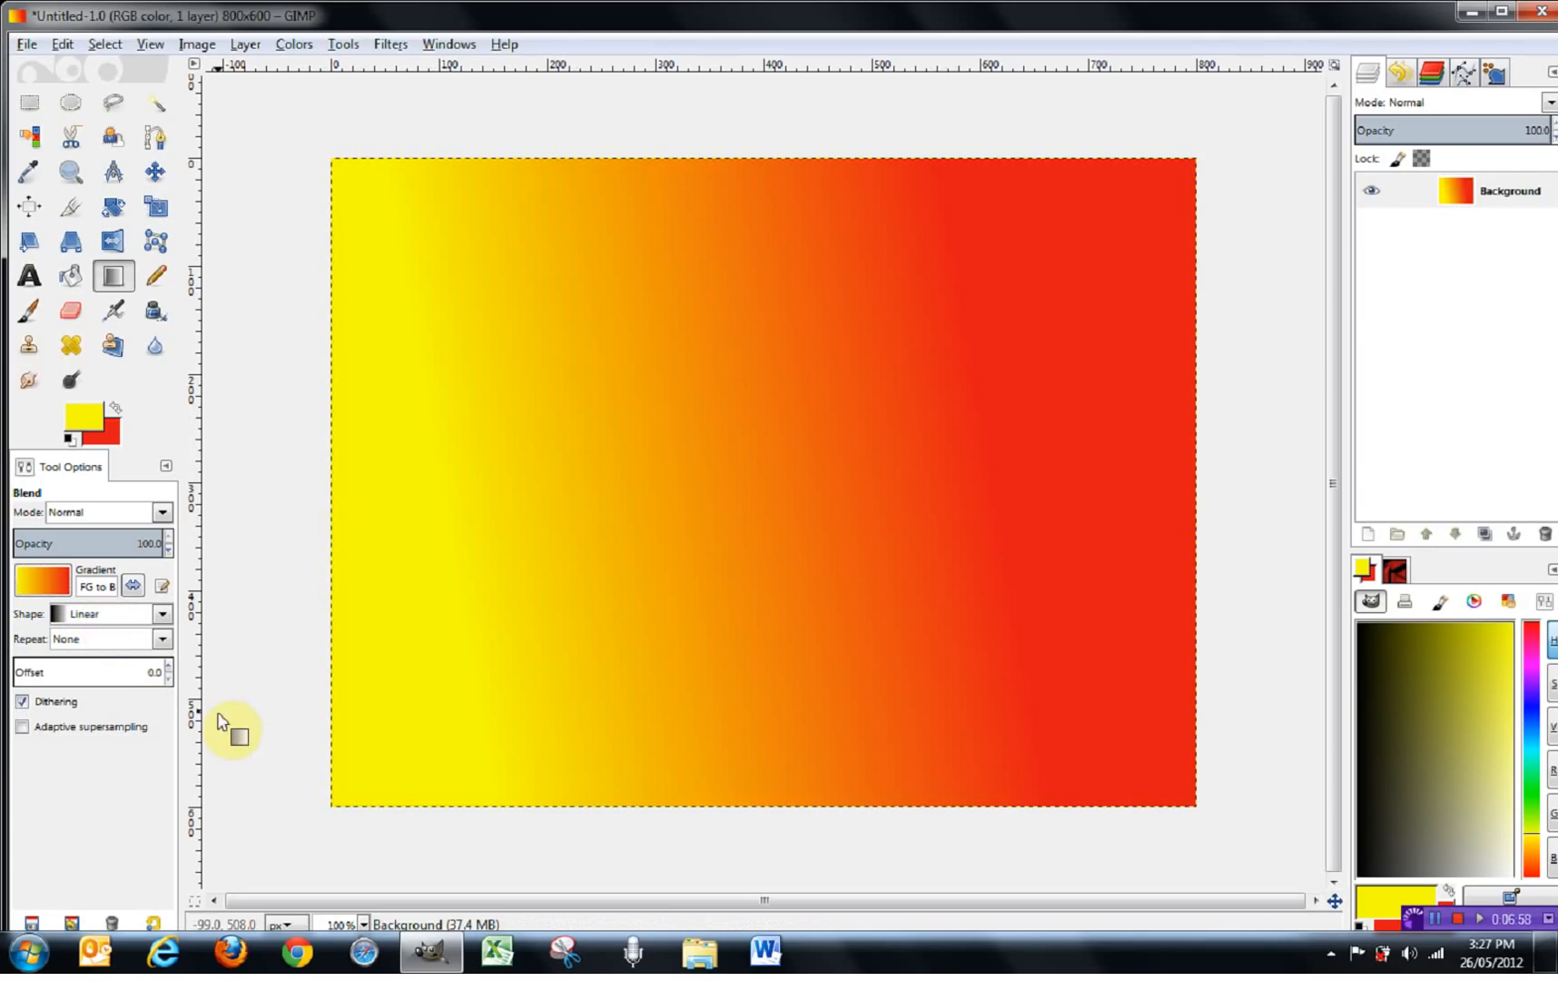
- Set the gradient shape to Bi-linear and apply three diagonal blends of different lengths, the last one starting near the canvas centre
left_click(160, 617)
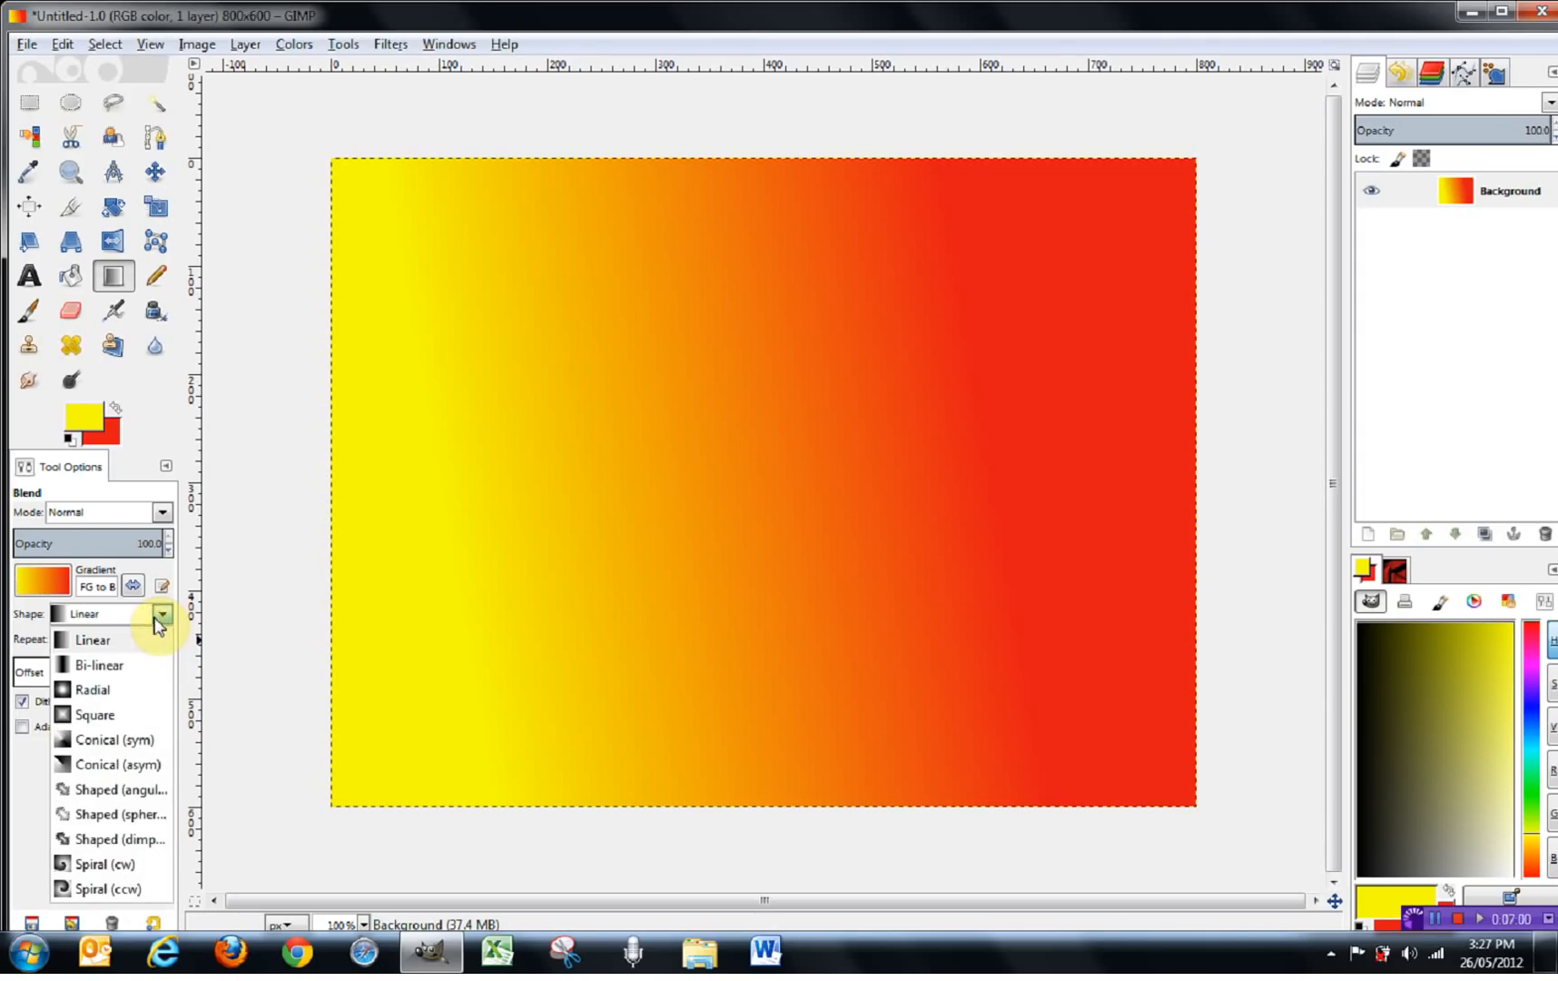
left_click(100, 668)
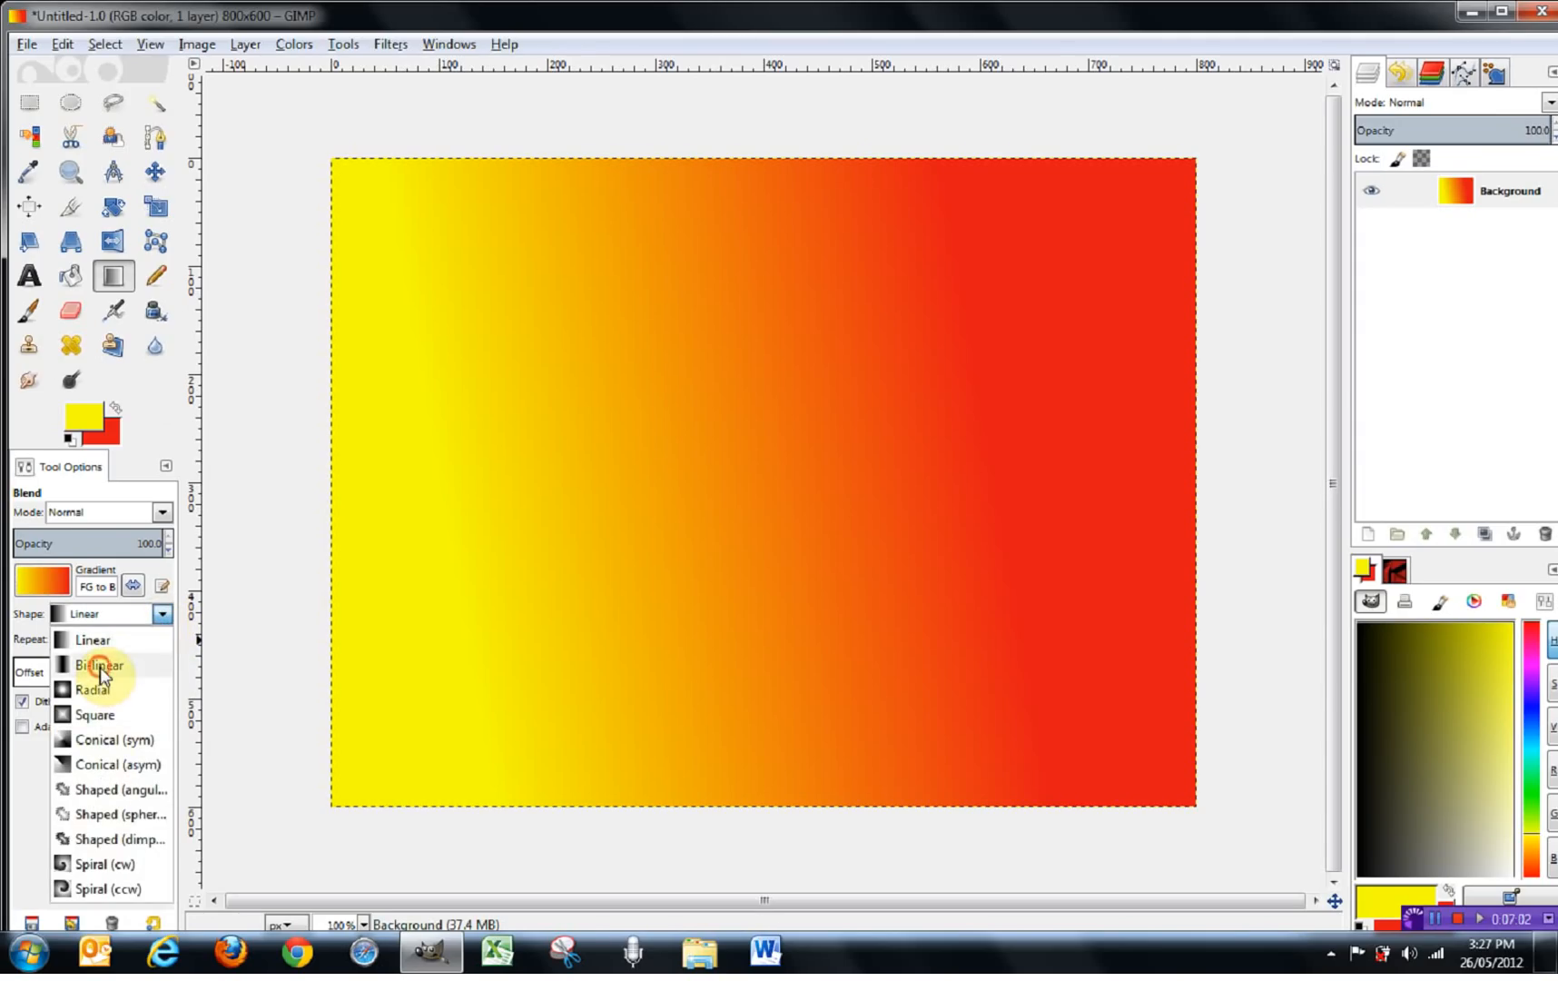
left_click_drag(445, 527, 967, 365)
left_click_drag(492, 621, 618, 583)
left_click_drag(713, 474, 897, 398)
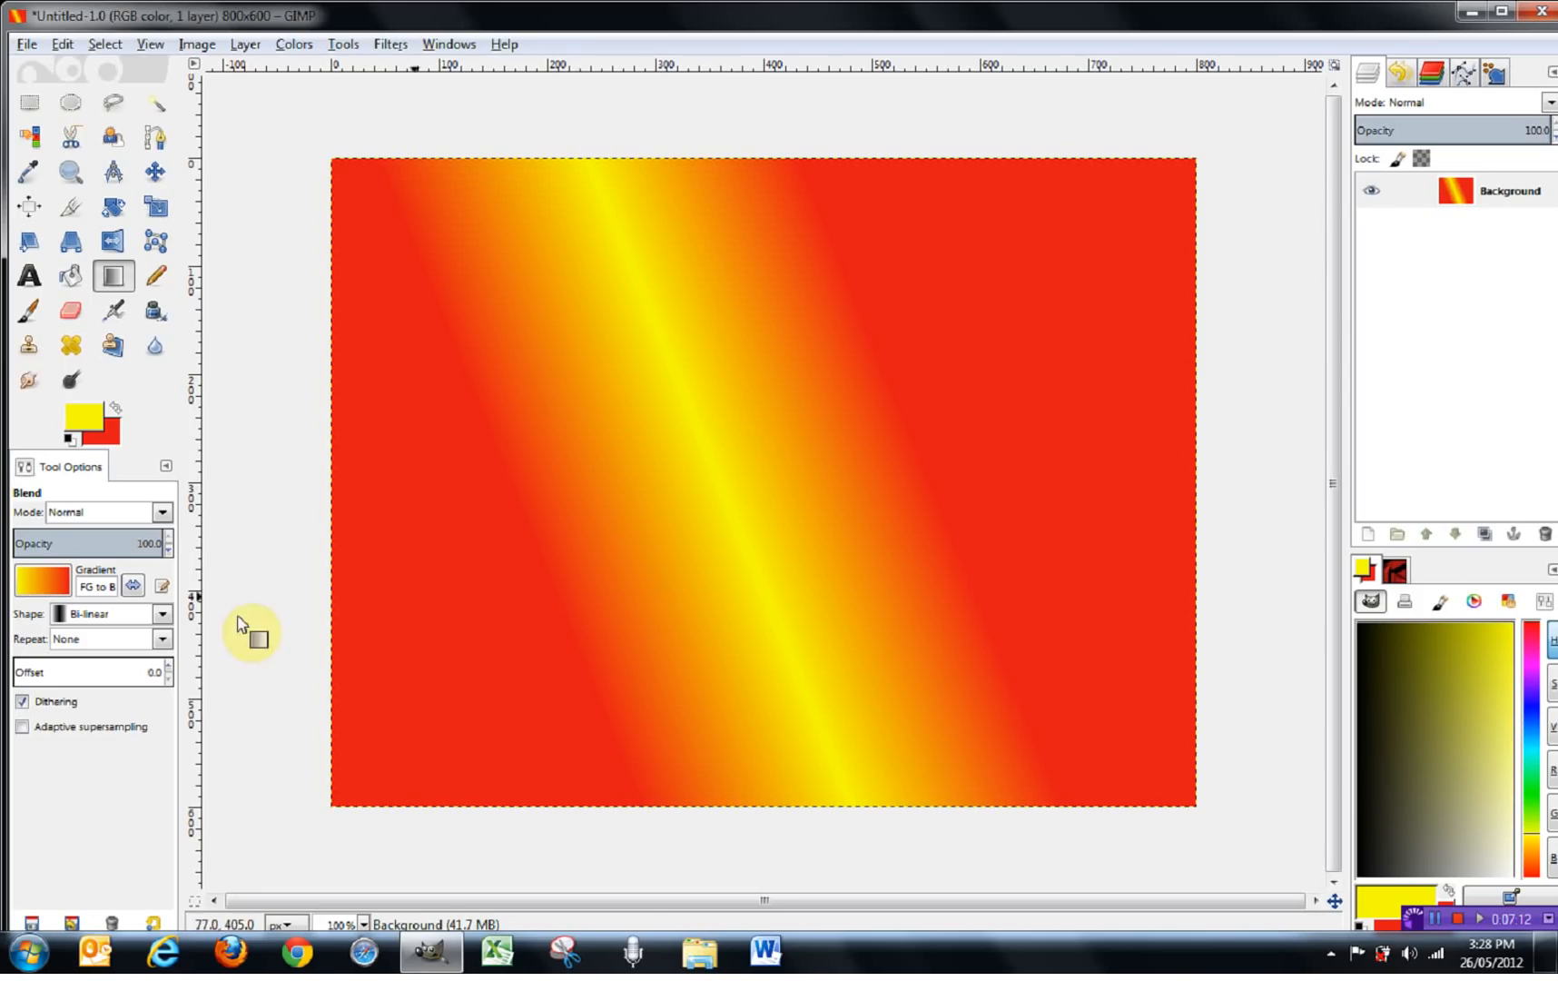
- Set the gradient shape to Radial and redraw it with varying centres and sizes, finishing with a radius of about 230 pixels near the canvas centre
left_click(162, 614)
left_click(98, 689)
left_click_drag(455, 486, 880, 478)
left_click_drag(731, 475, 819, 474)
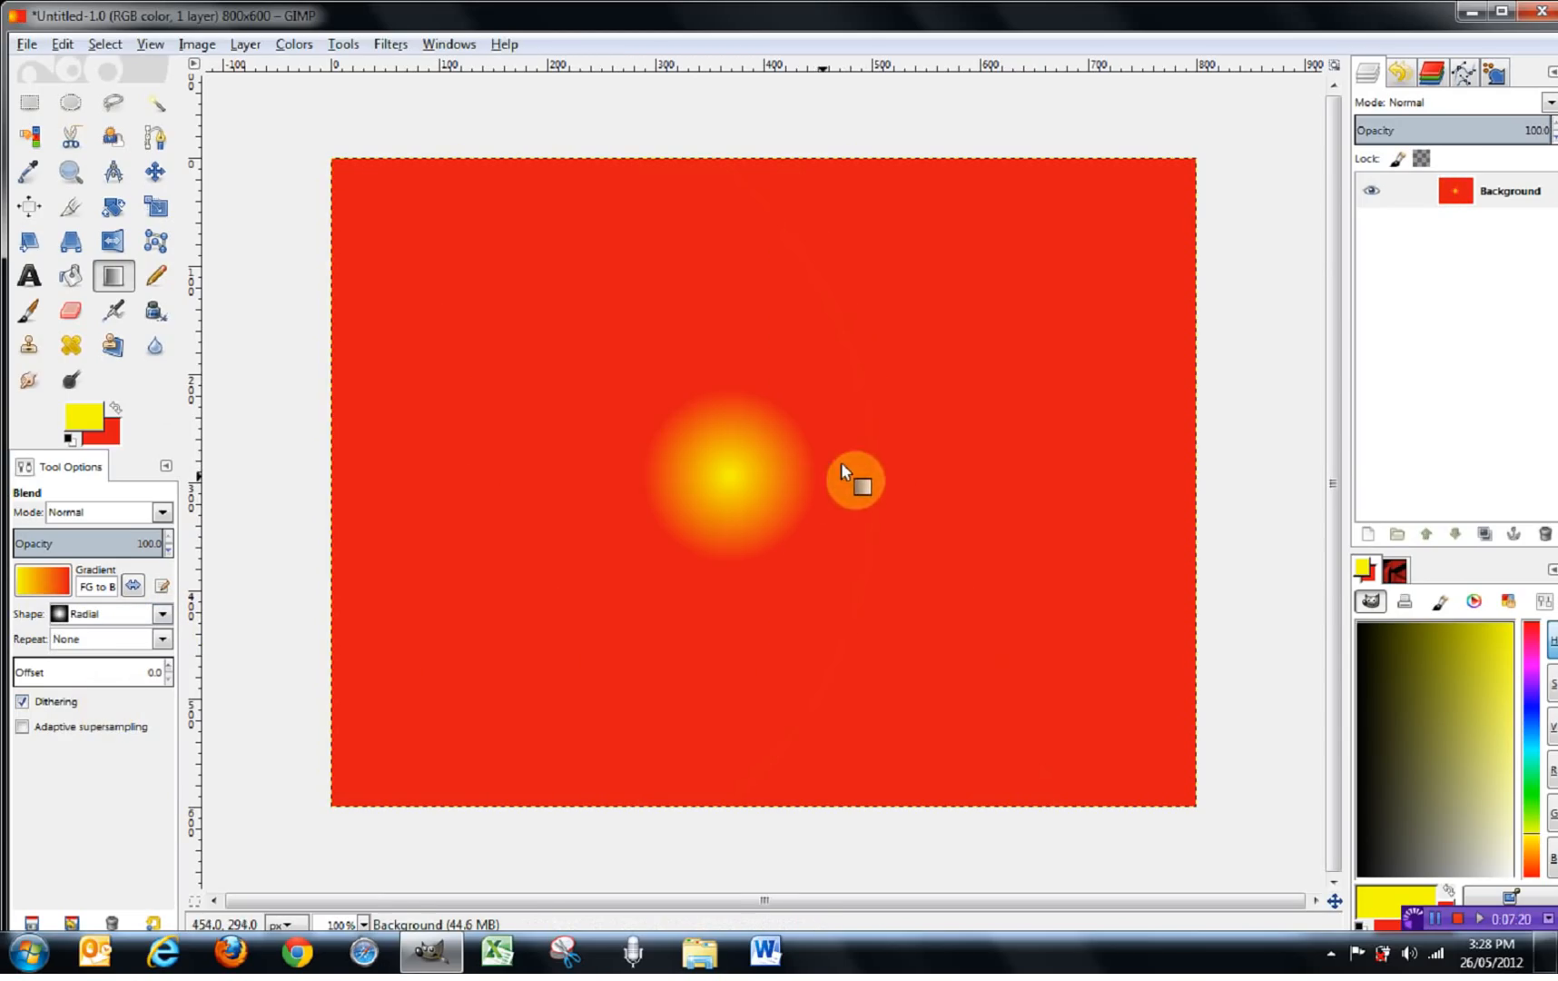
left_click_drag(608, 442, 846, 442)
left_click_drag(653, 478, 855, 474)
left_click_drag(550, 473, 921, 467)
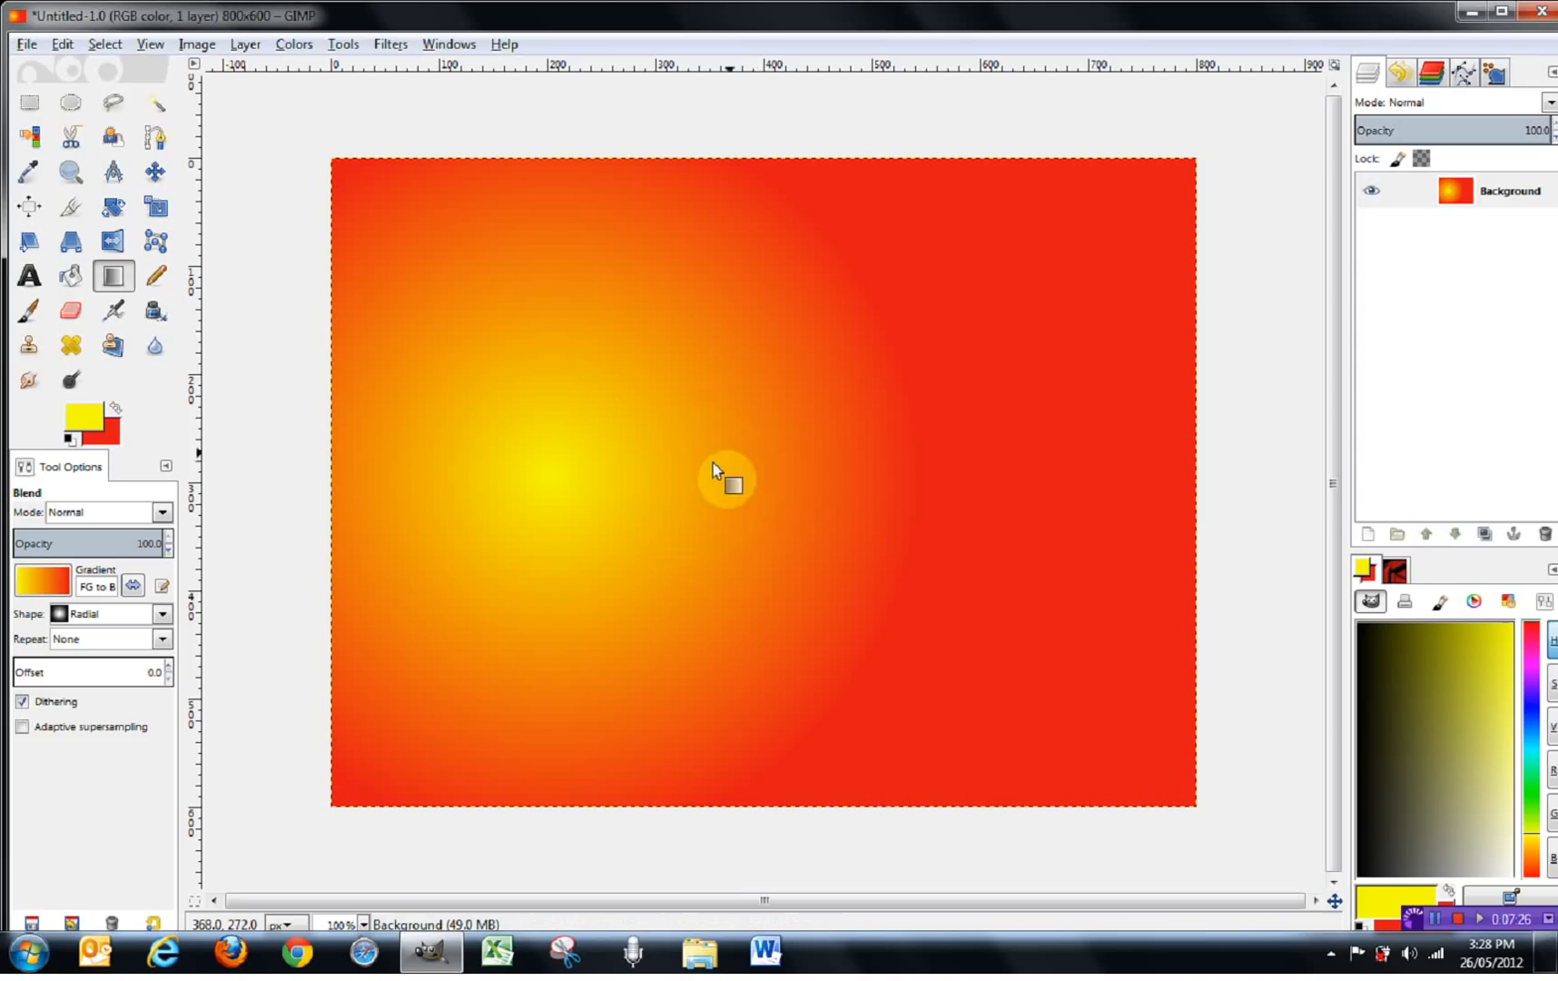
left_click_drag(686, 468, 989, 452)
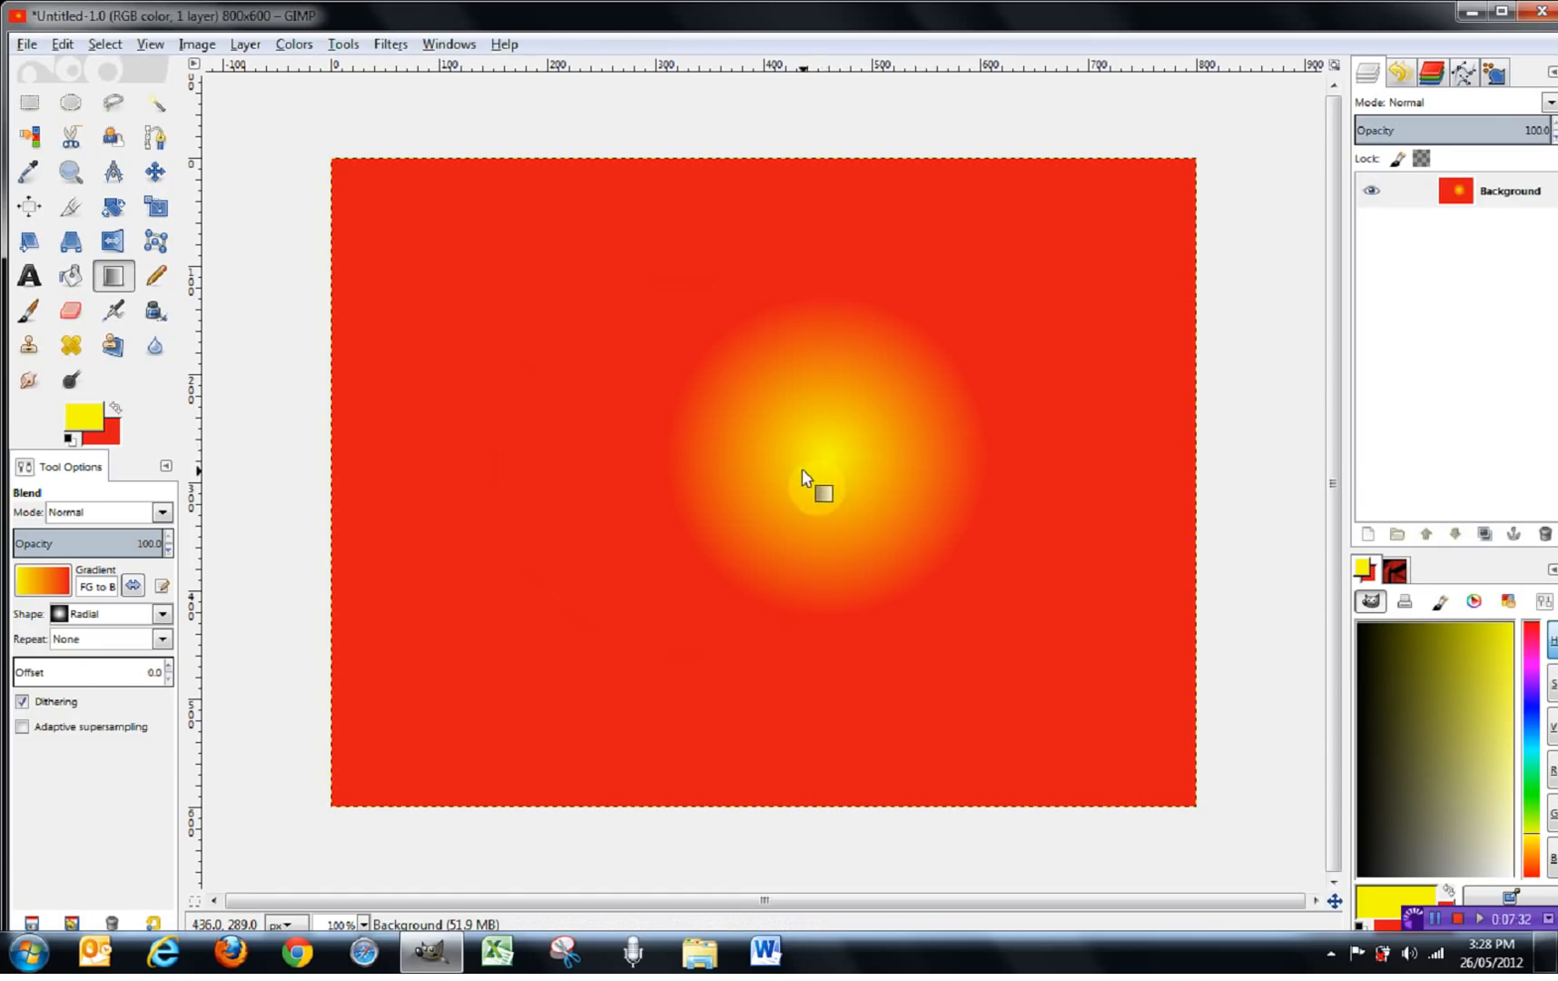
left_click_drag(723, 470, 970, 474)
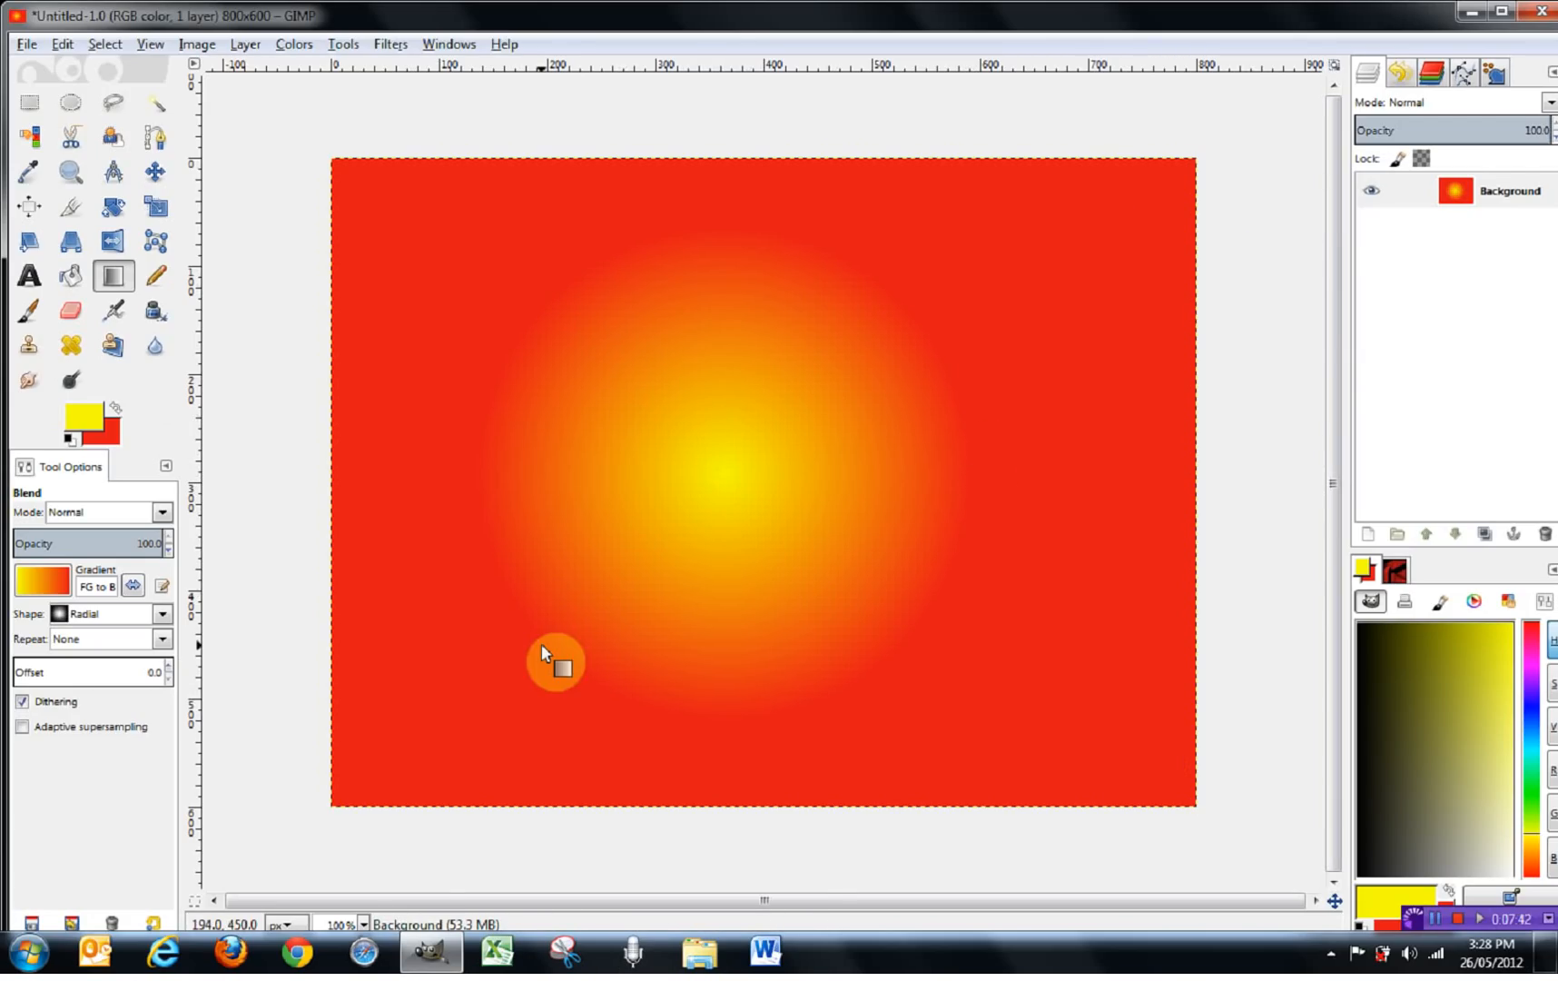
- Set the gradient shape to Spiral (cw) and apply it from the canvas centre towards the upper right
left_click(117, 614)
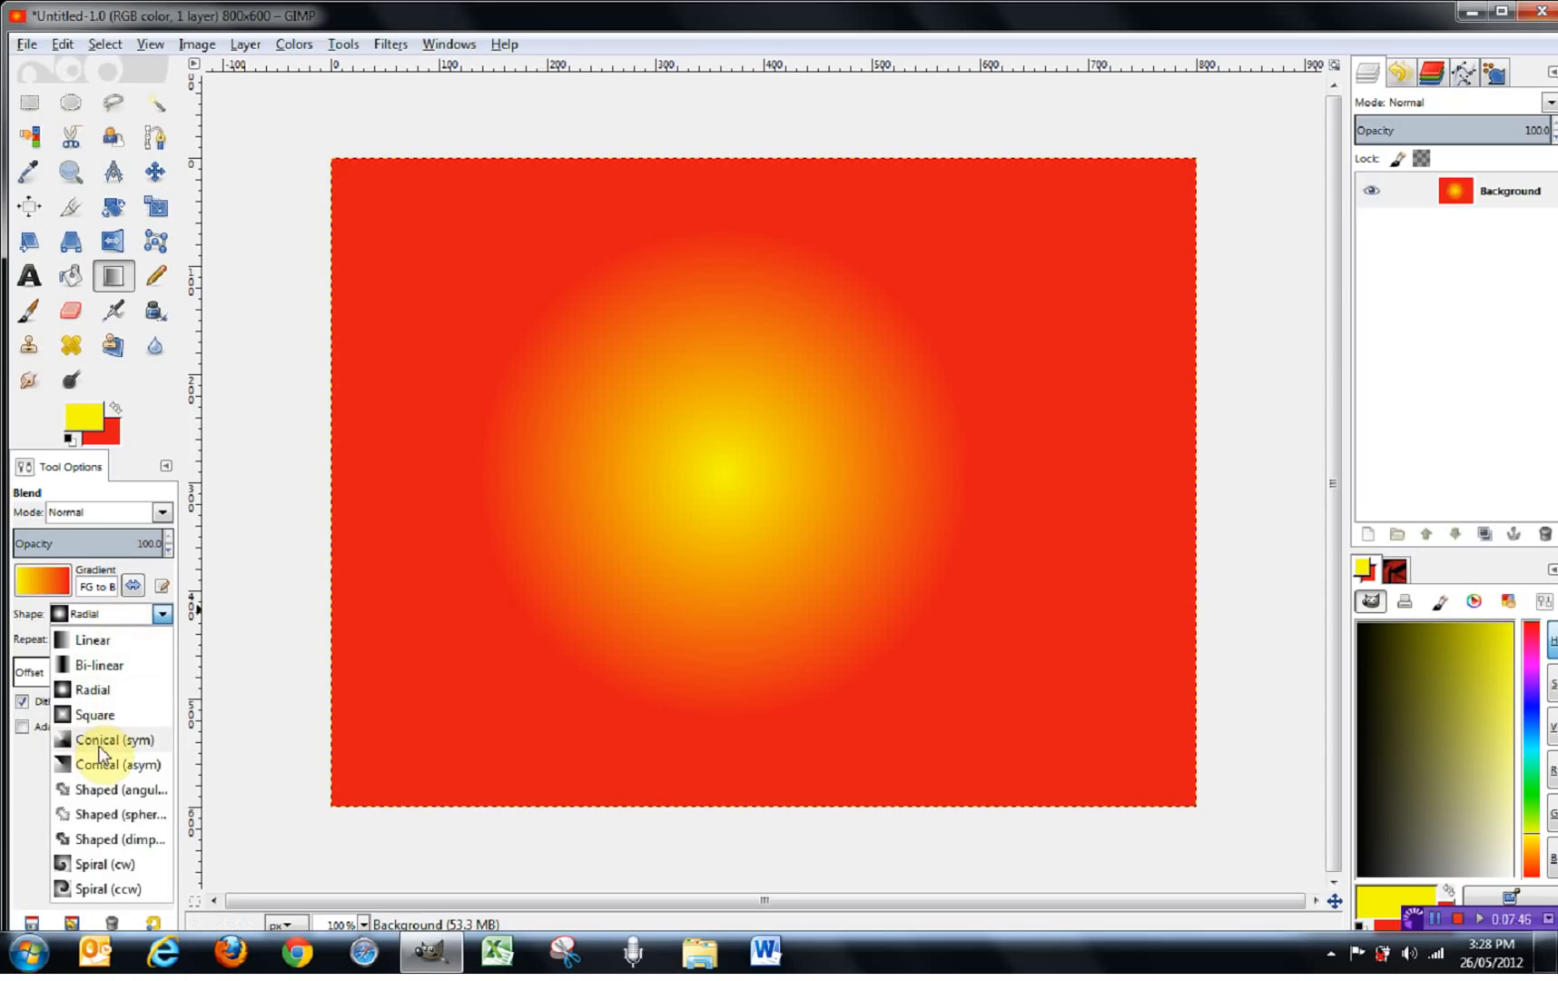
left_click(84, 863)
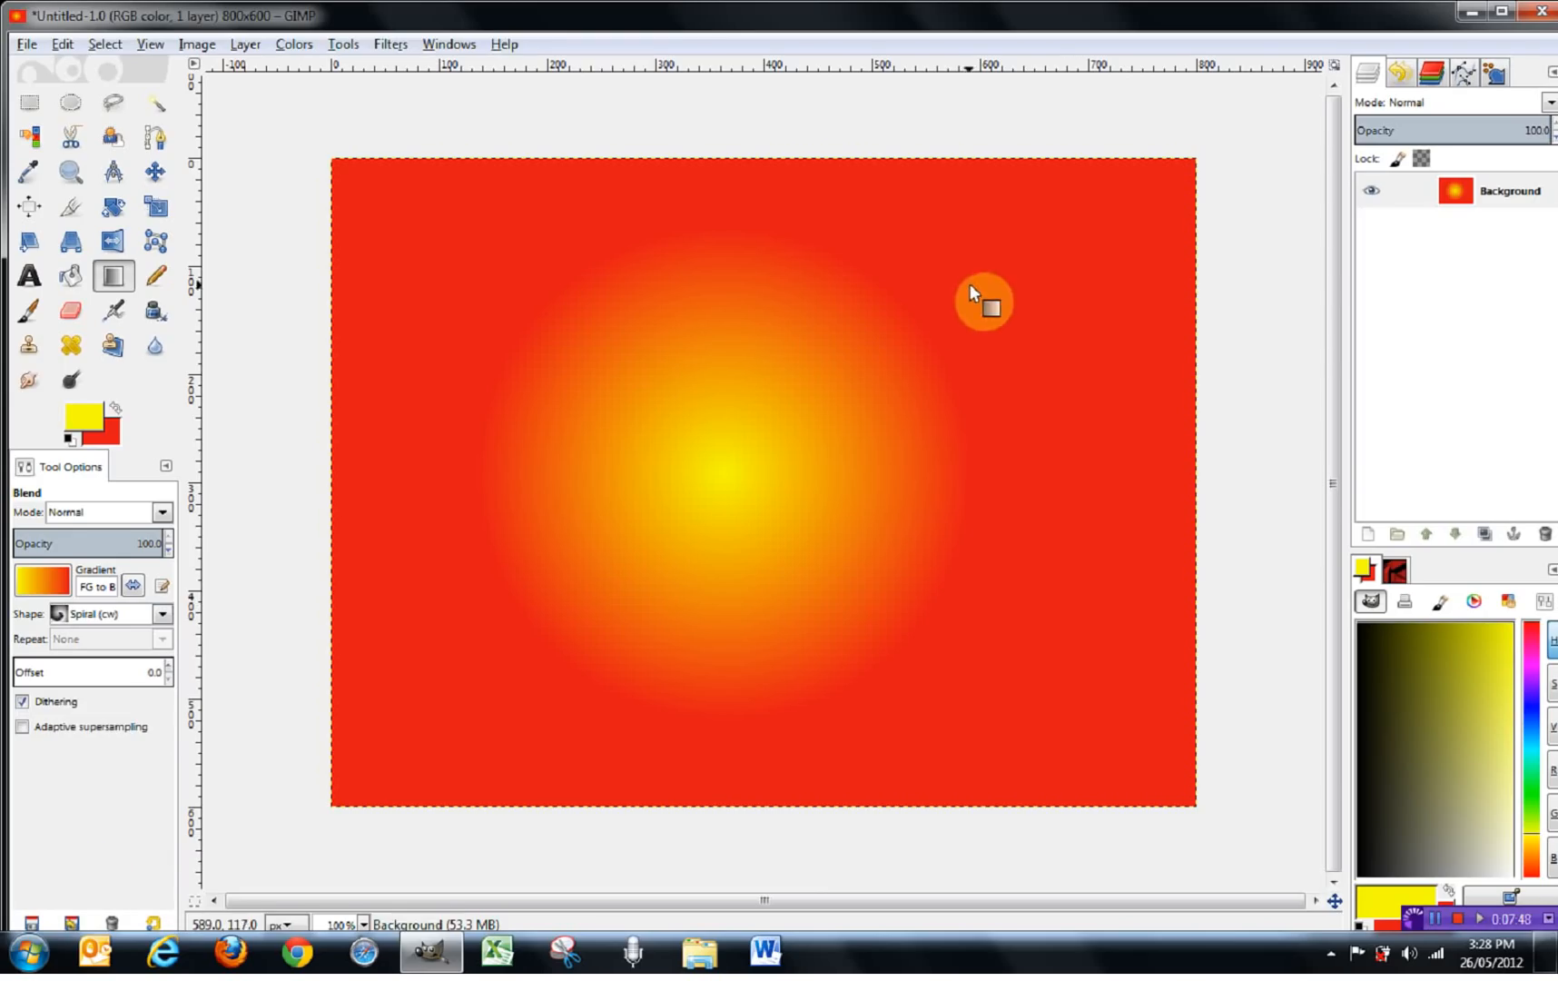
left_click_drag(743, 459, 993, 365)
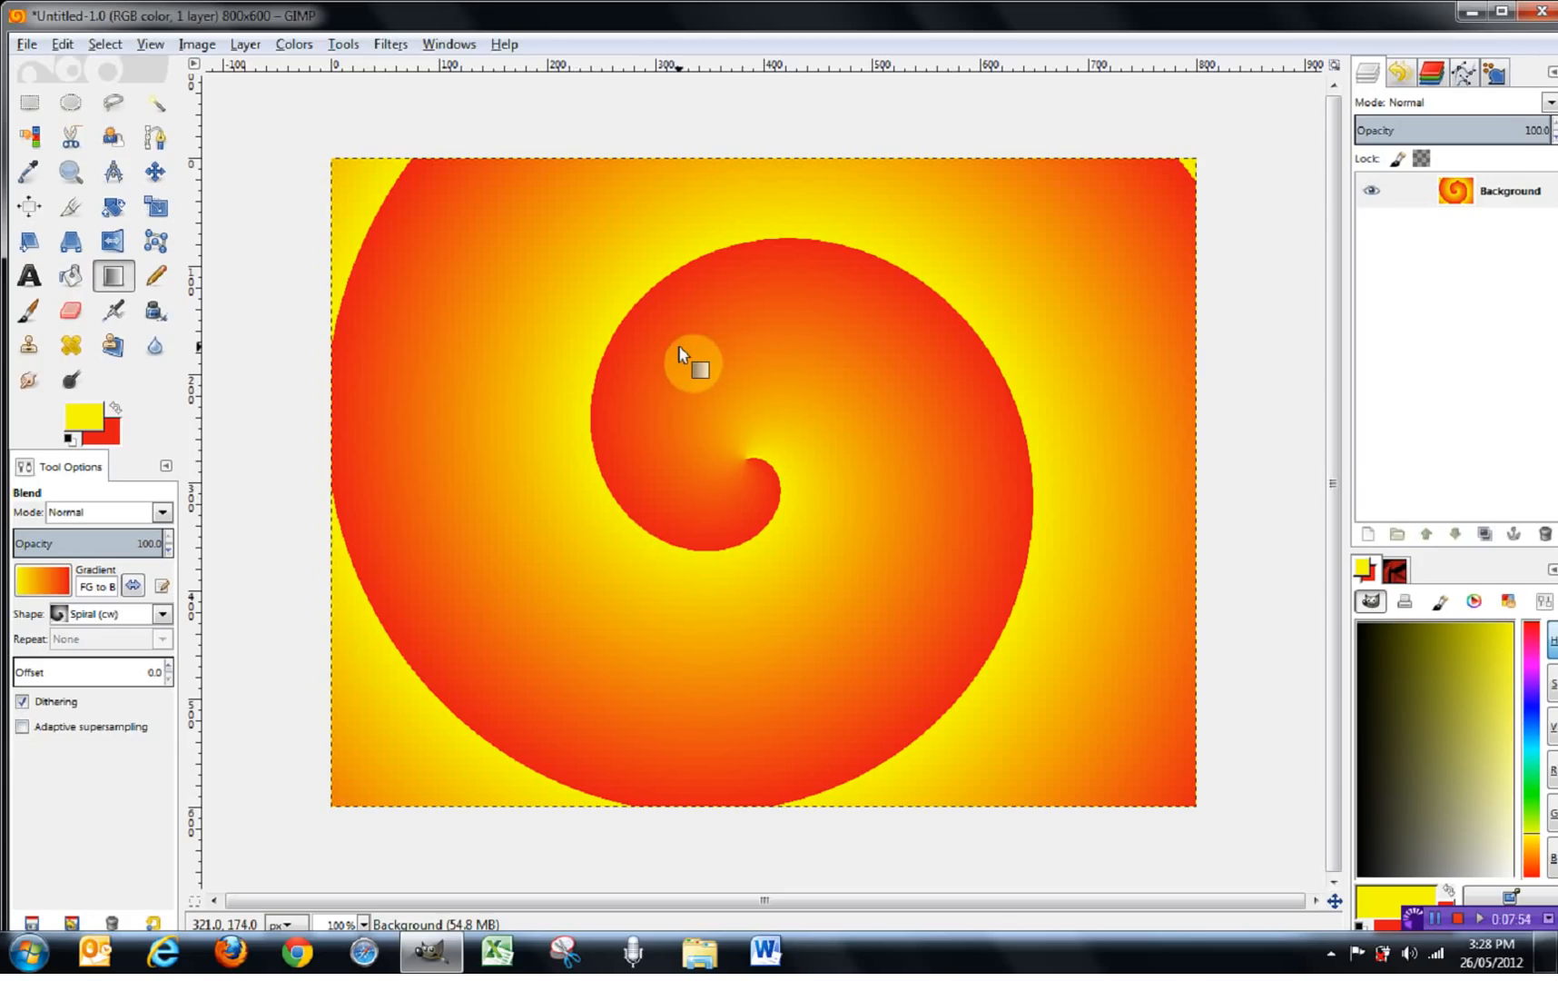
- Return the gradient shape to Linear and blend yellow to red diagonally from the canvas's lower-left area to its upper-right area
left_click(98, 614)
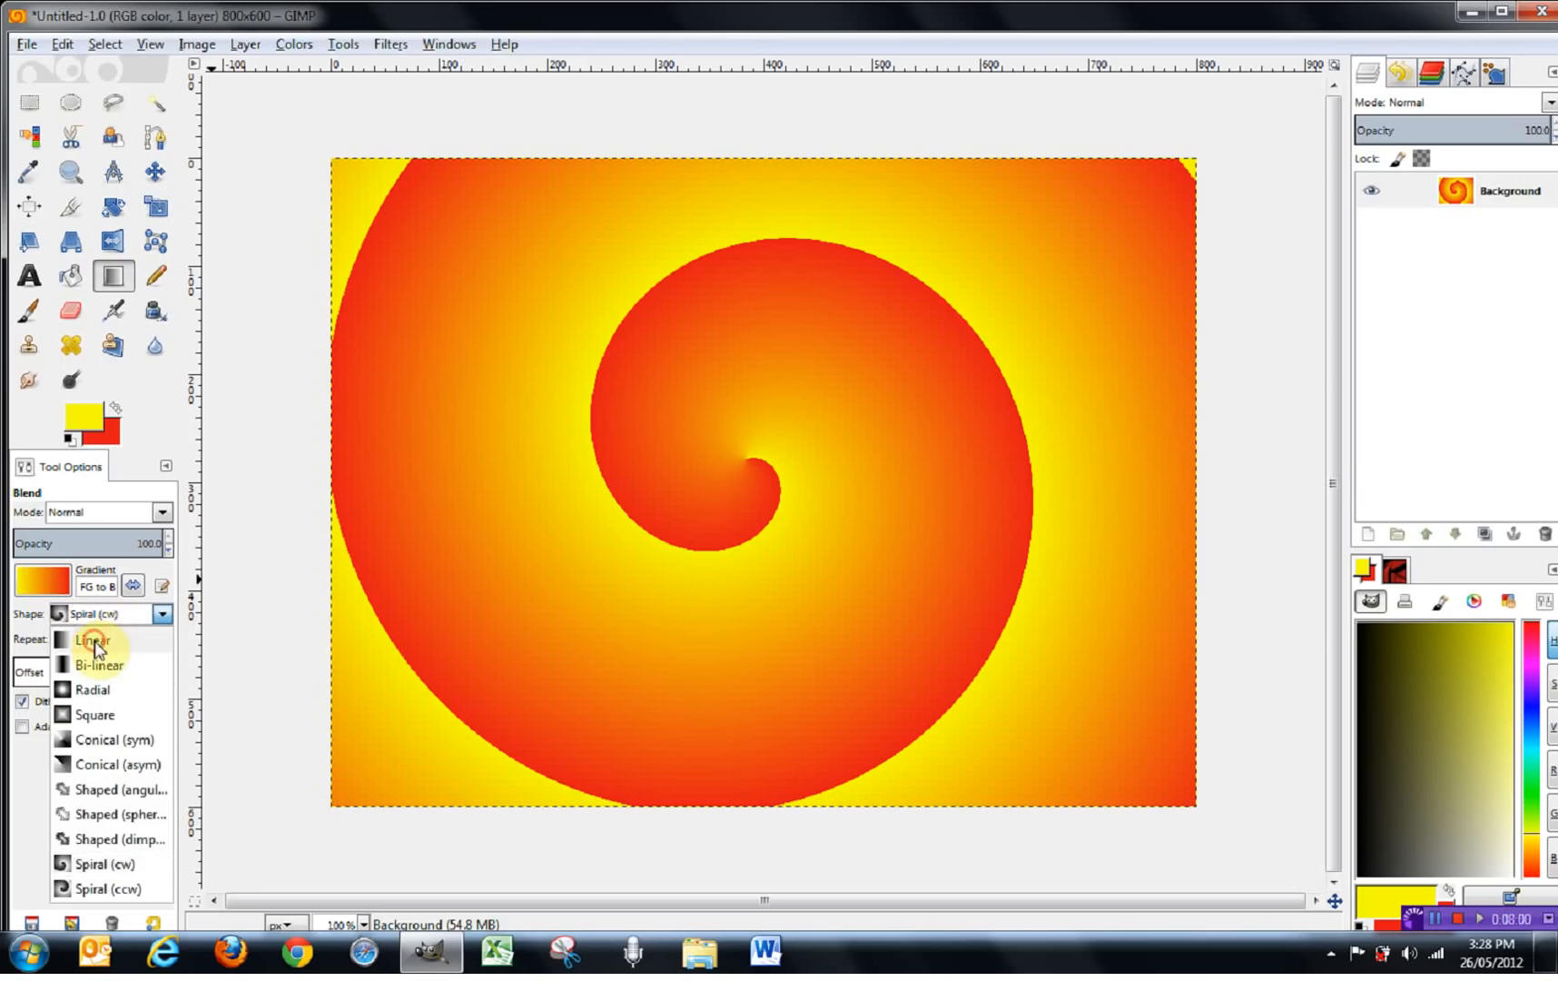
left_click(94, 642)
left_click_drag(458, 665, 991, 287)
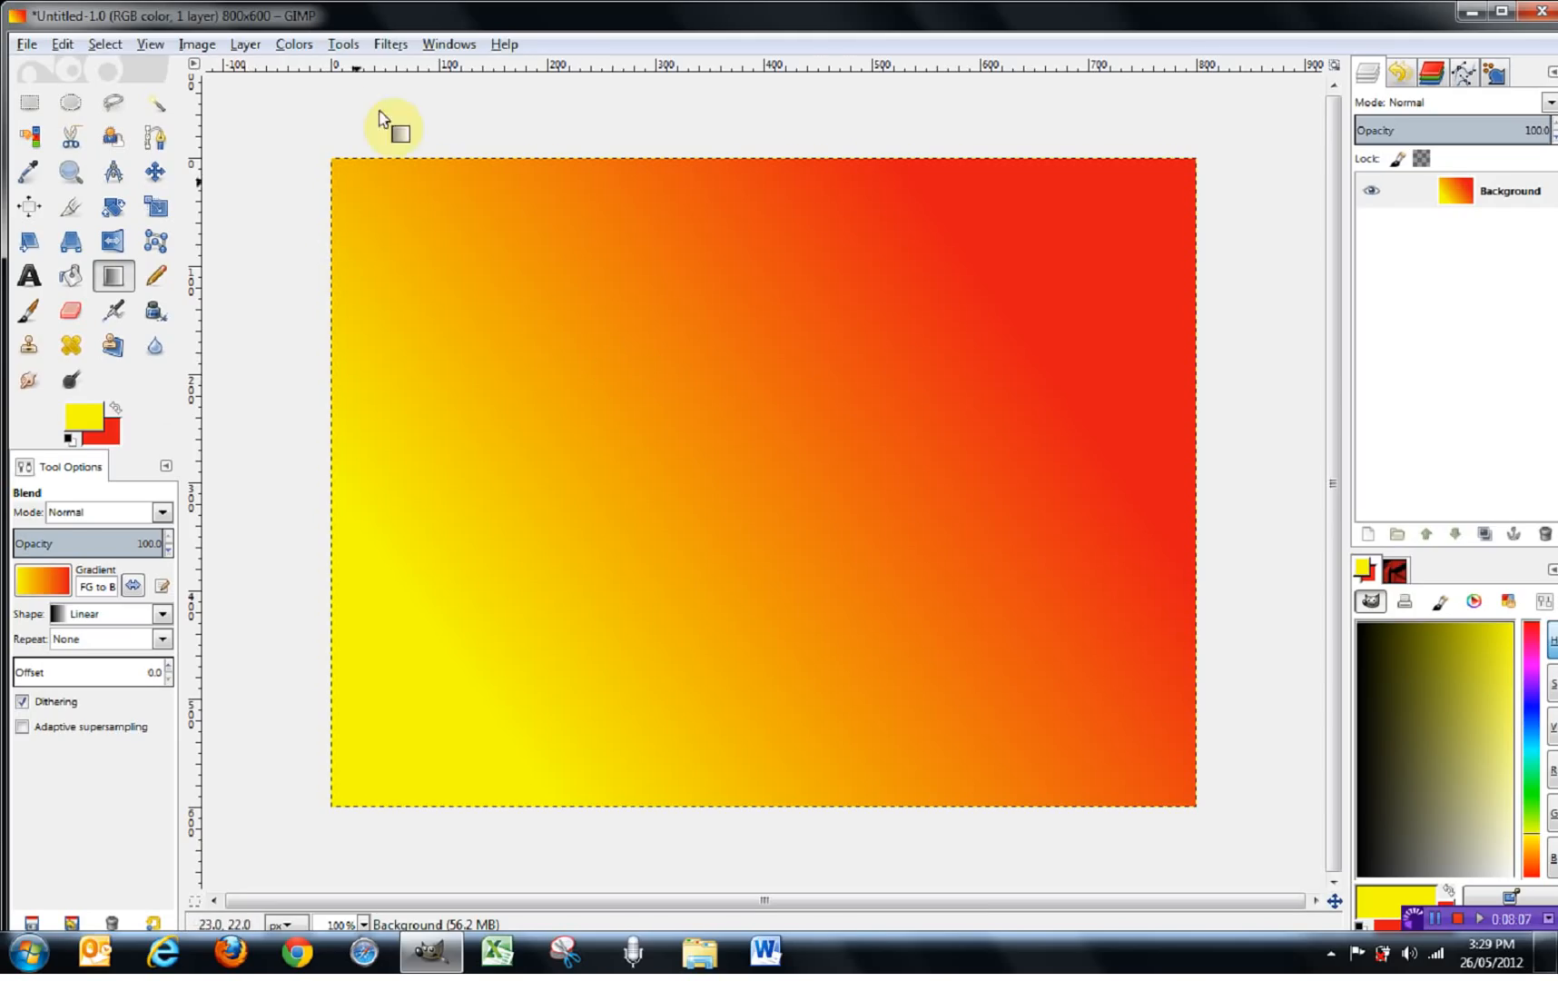
- Select the Pencil tool and draw two yellow slanted strokes at size 20 across the left and middle of the canvas
left_click(345, 44)
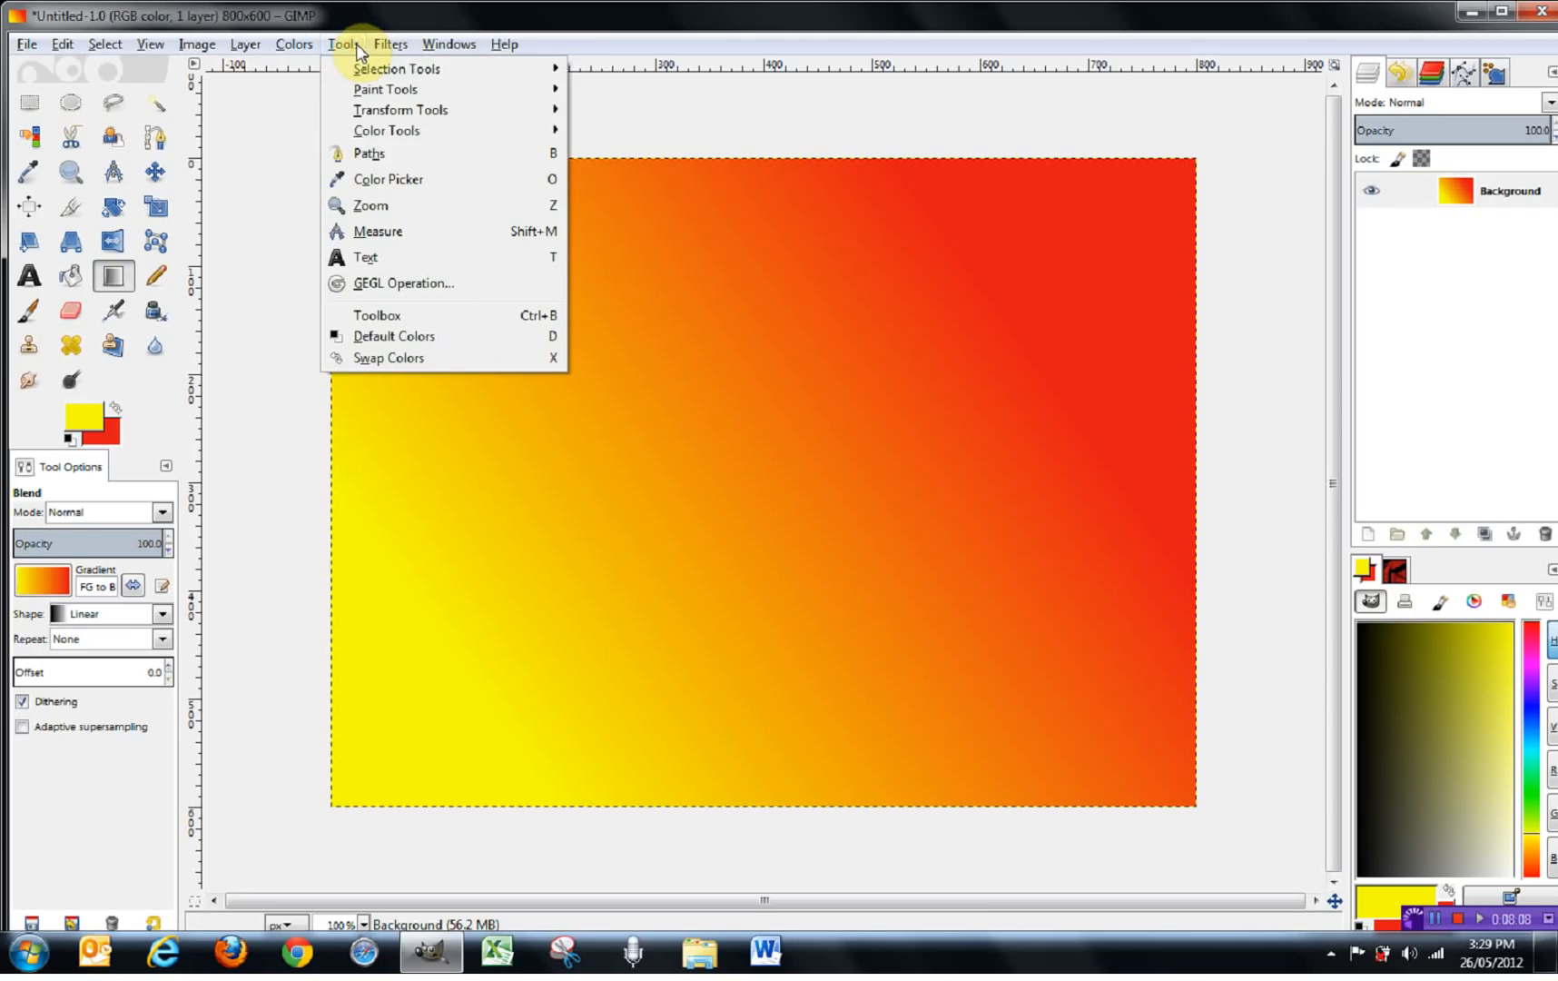
mouse_move(368, 91)
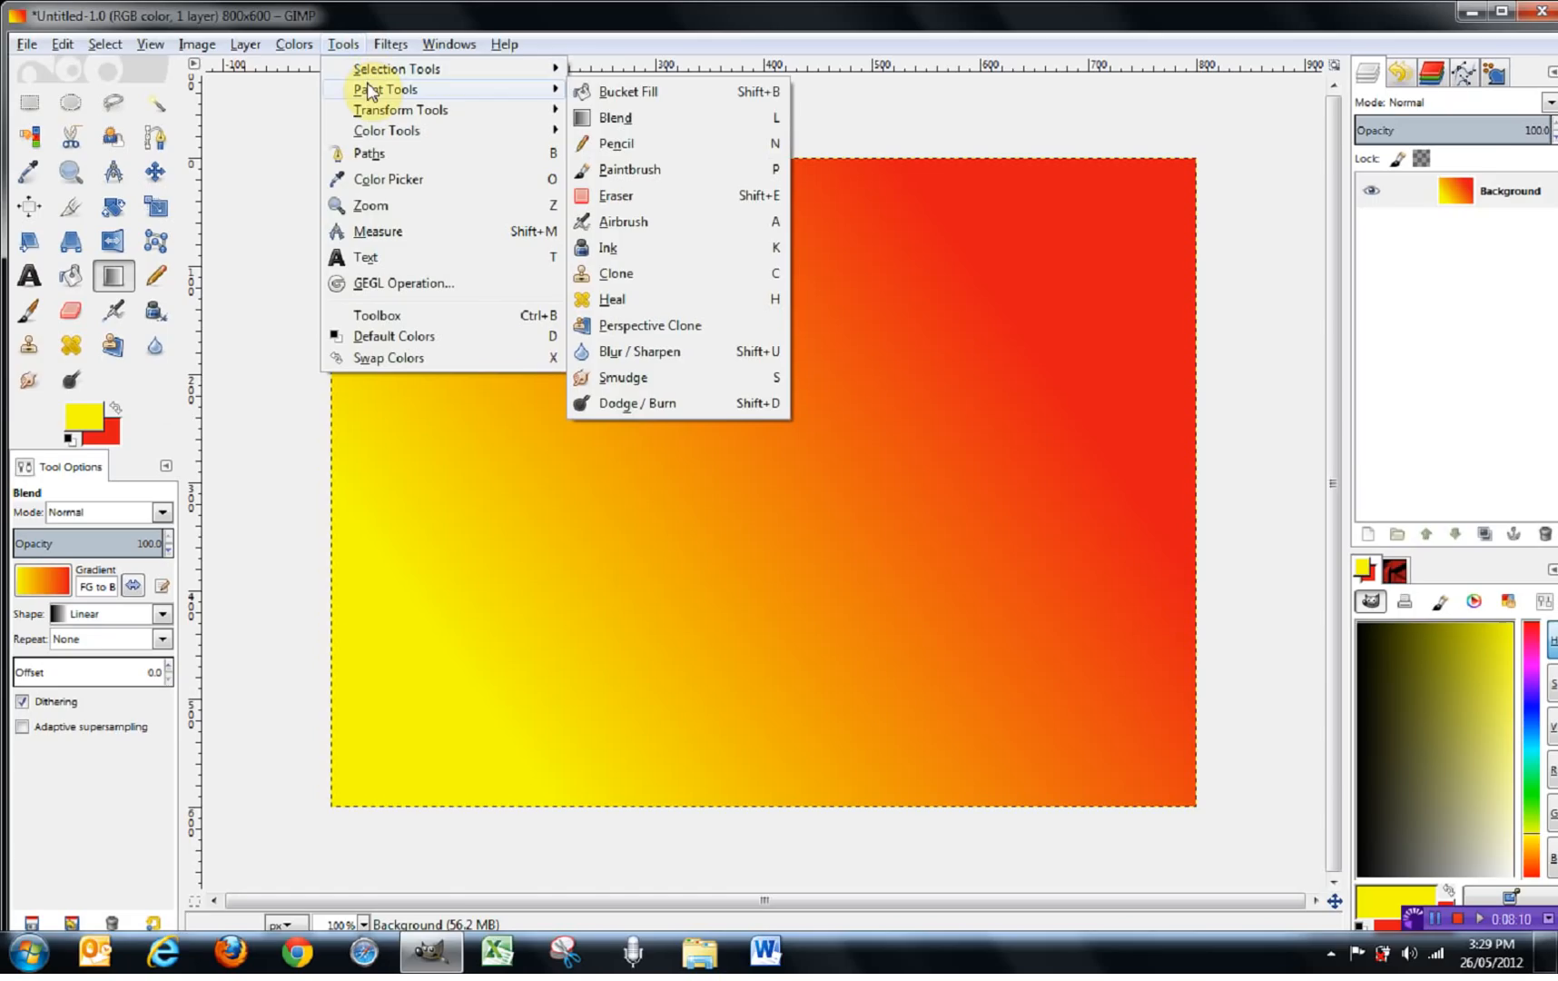
left_click(616, 145)
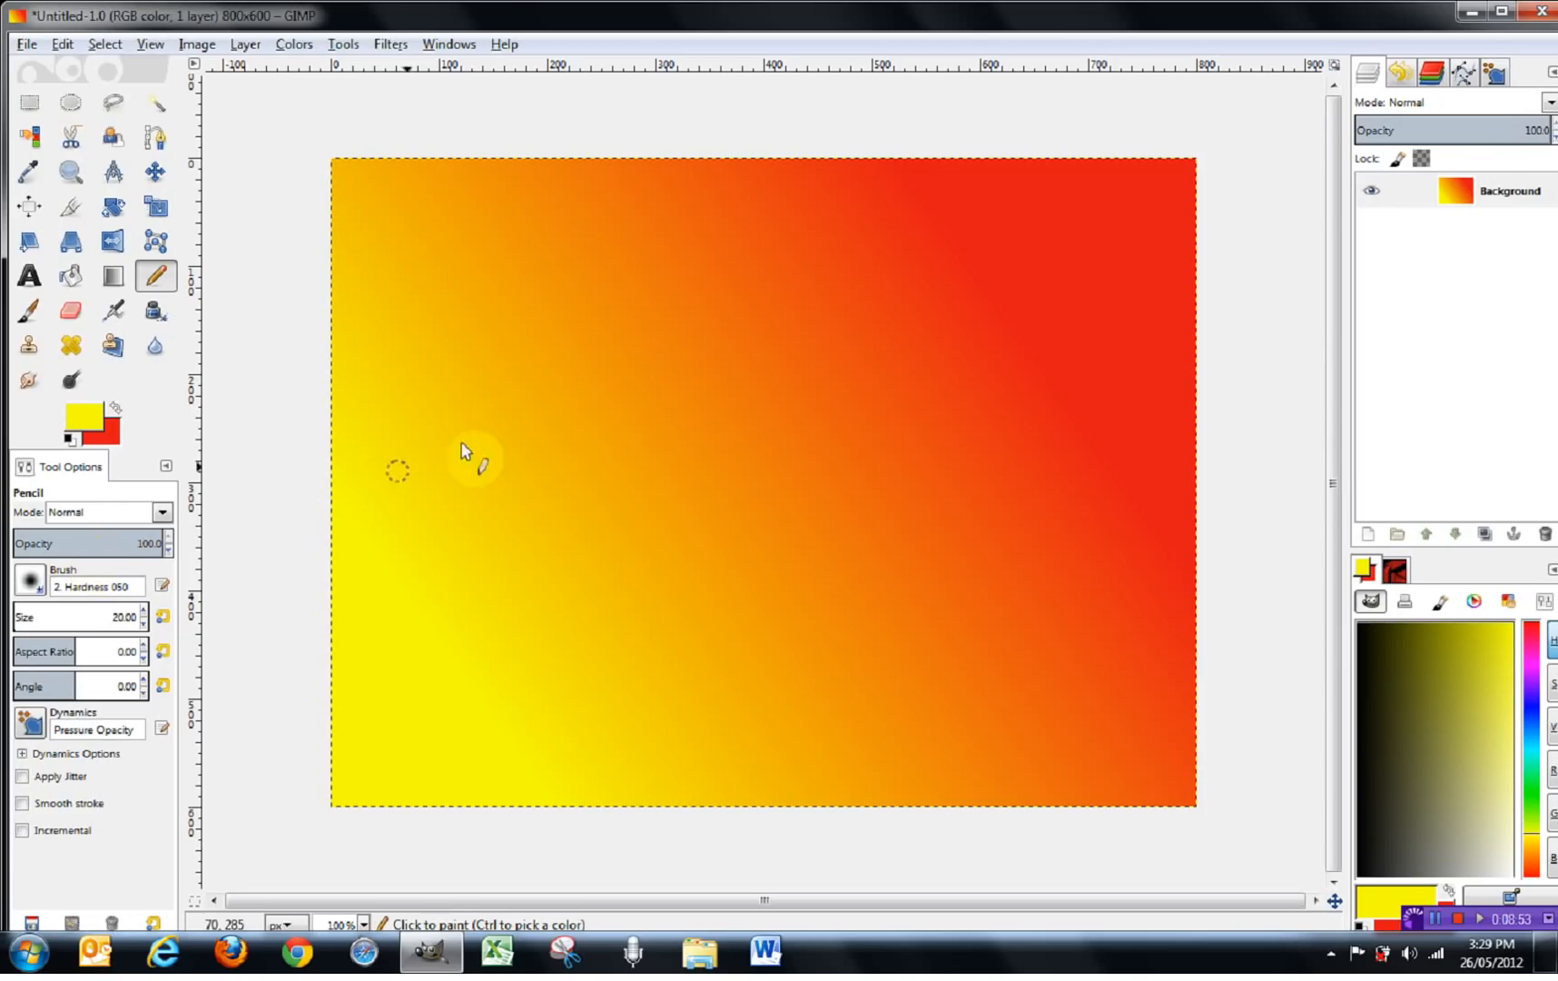
left_click_drag(479, 438, 691, 355)
left_click_drag(565, 522, 795, 435)
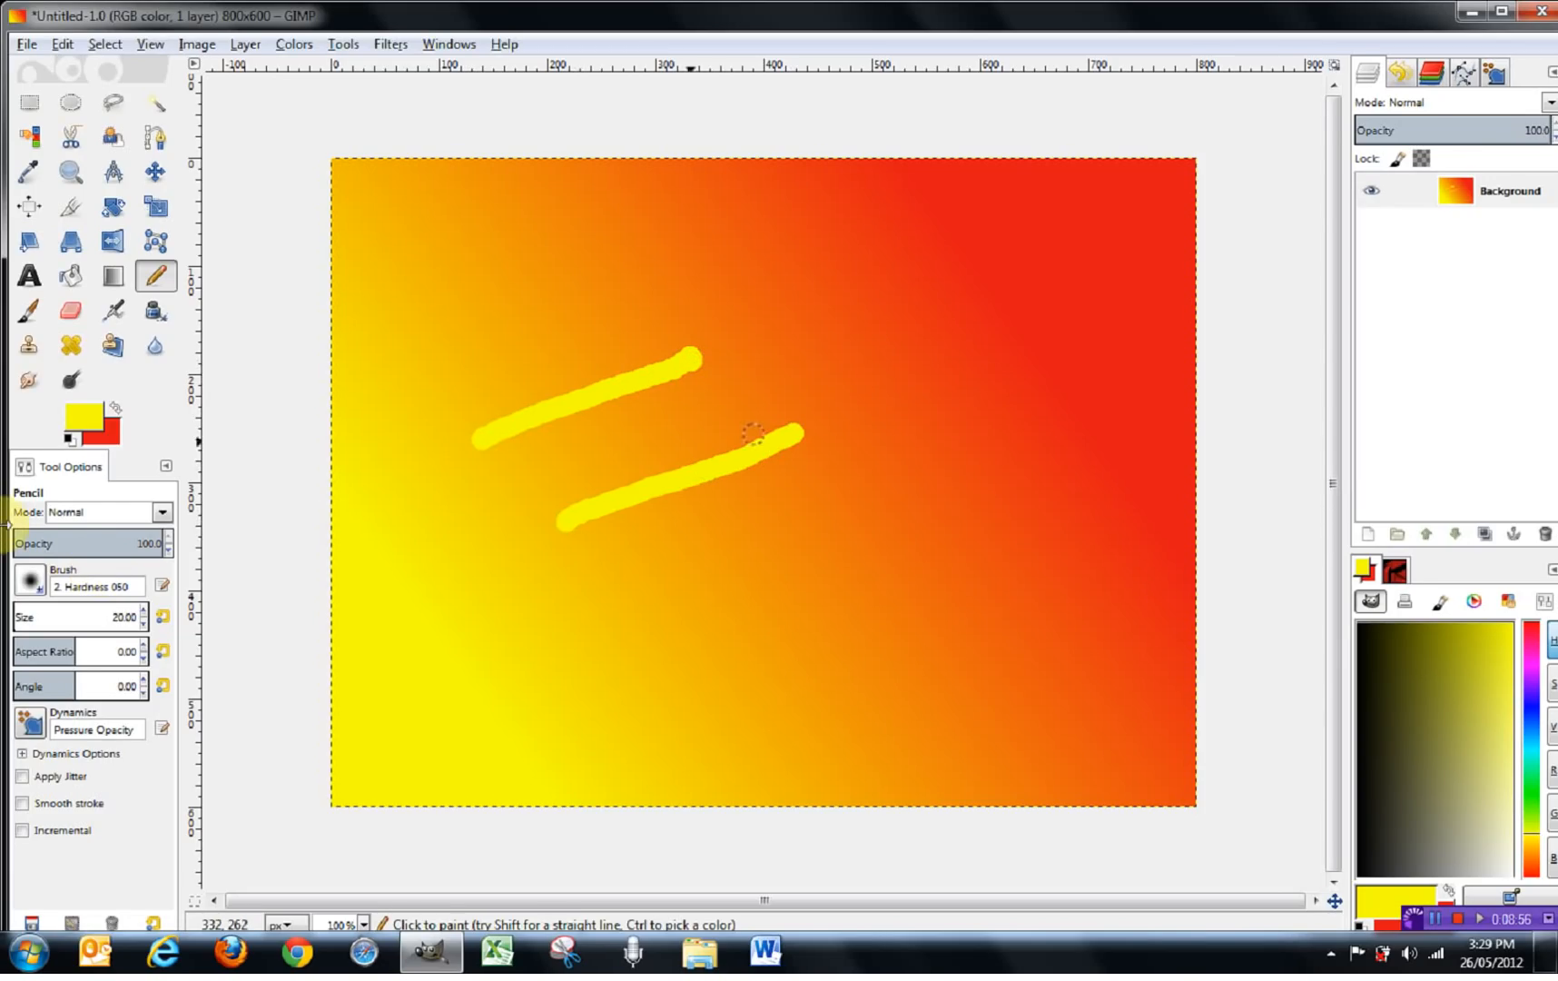
- Reset the colours to default black and white and draw a black pencil stroke above the two yellow ones
left_click(71, 440)
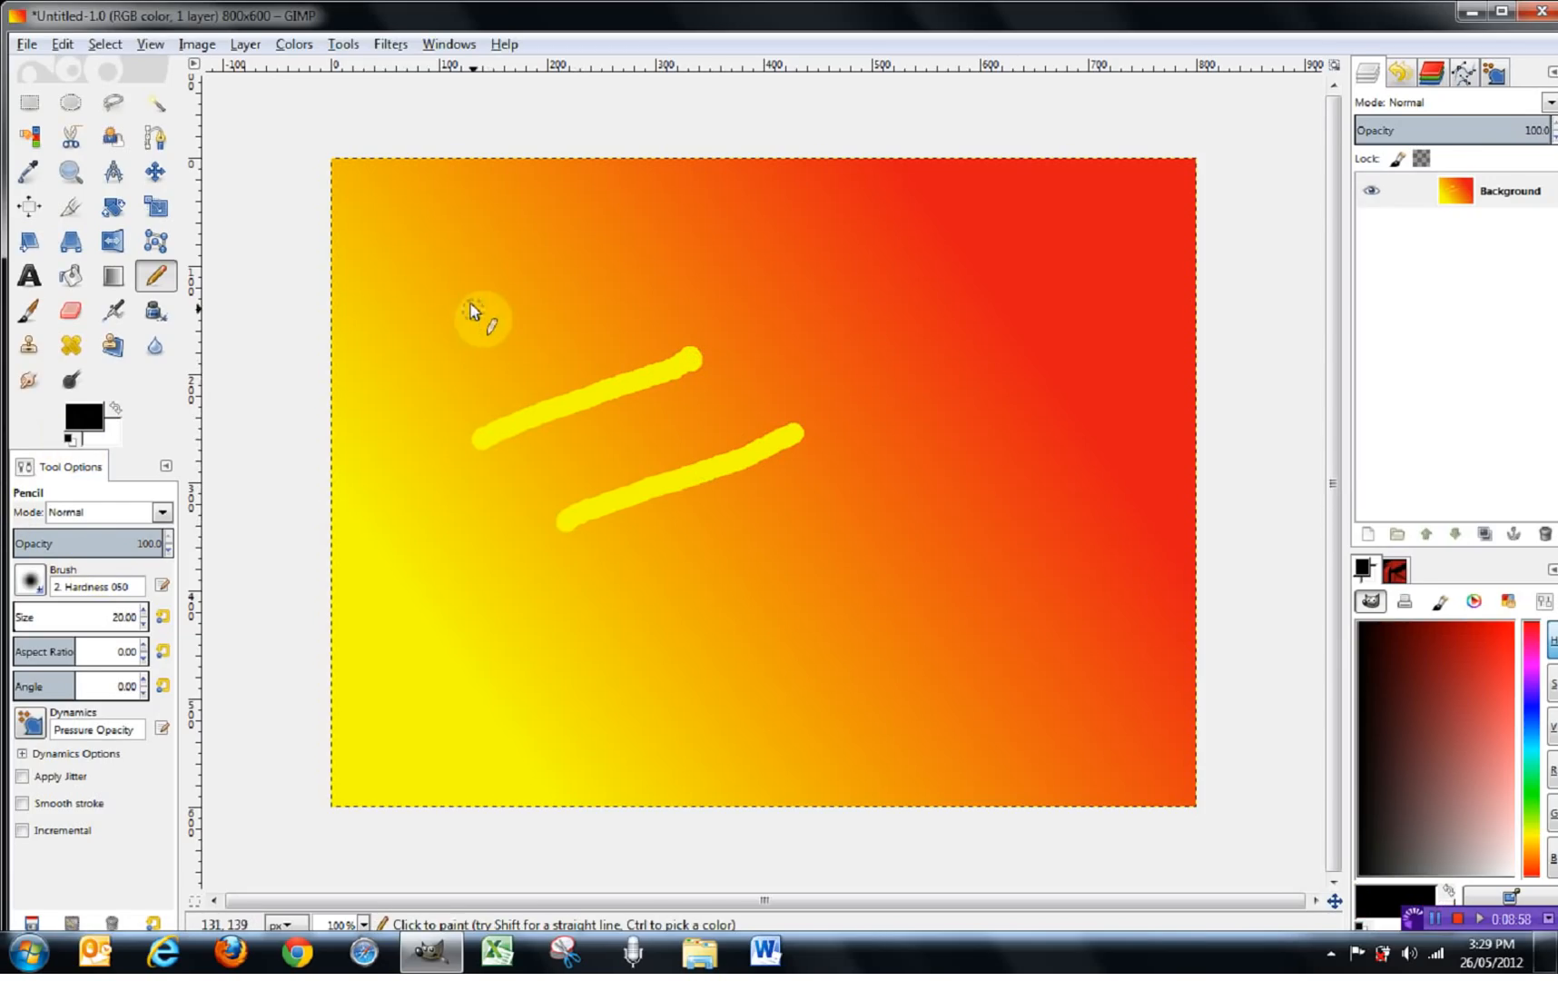
left_click_drag(470, 303, 713, 270)
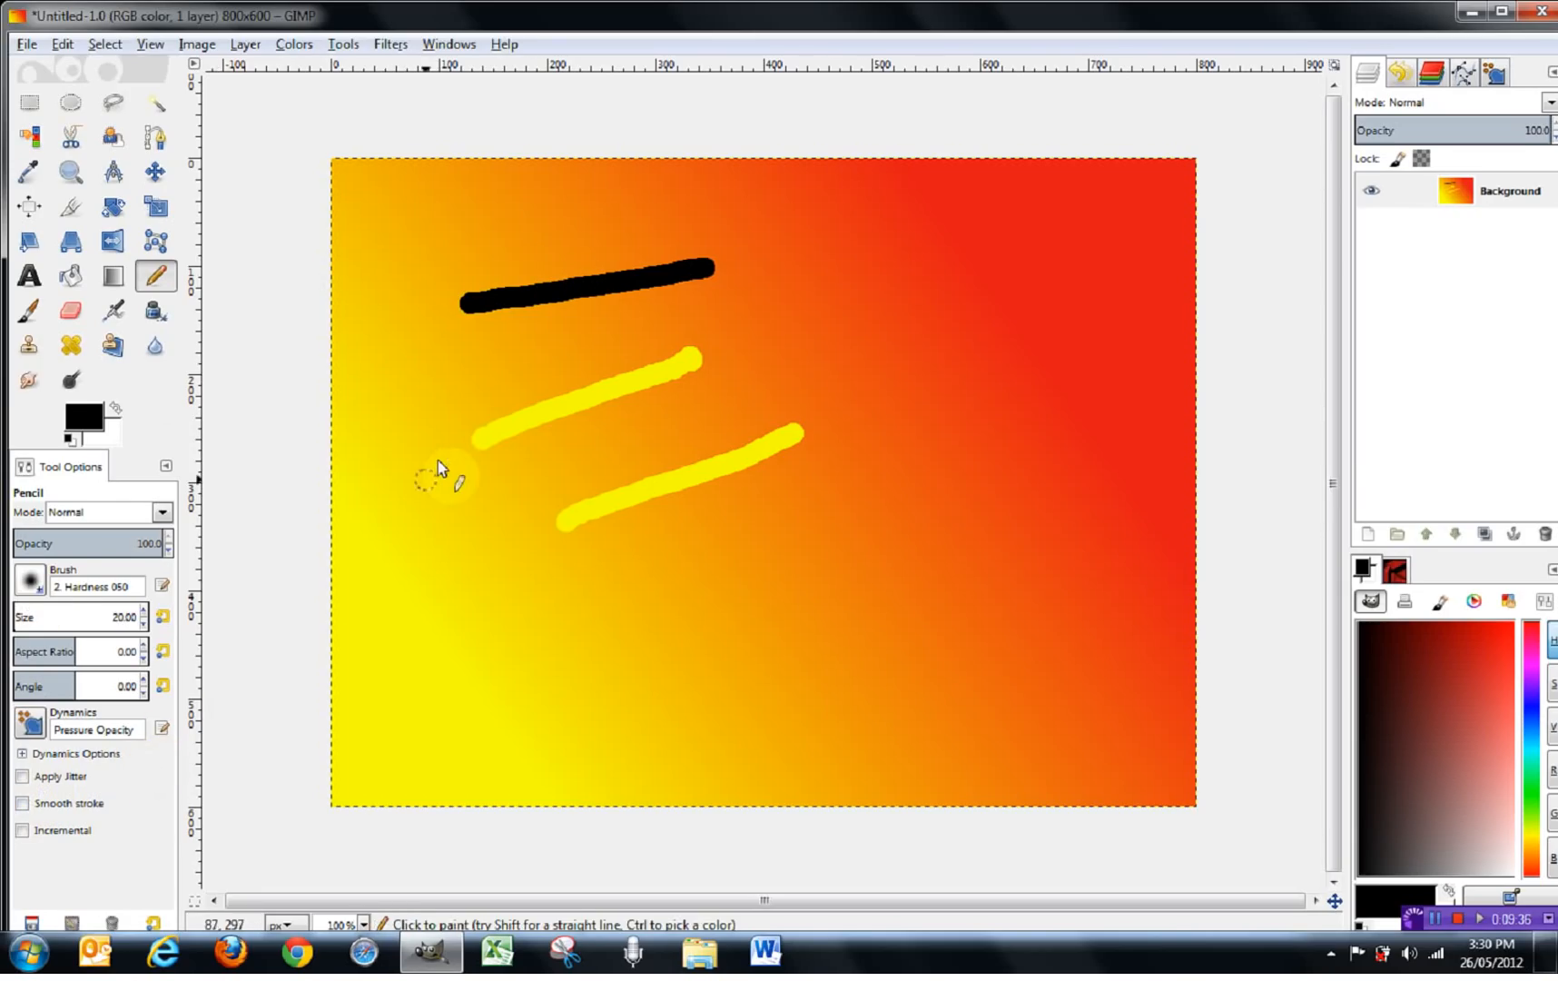
- Undo all three pencil strokes on the gradient background
key("ctrl+z")
key("ctrl+z")
key("ctrl+z")
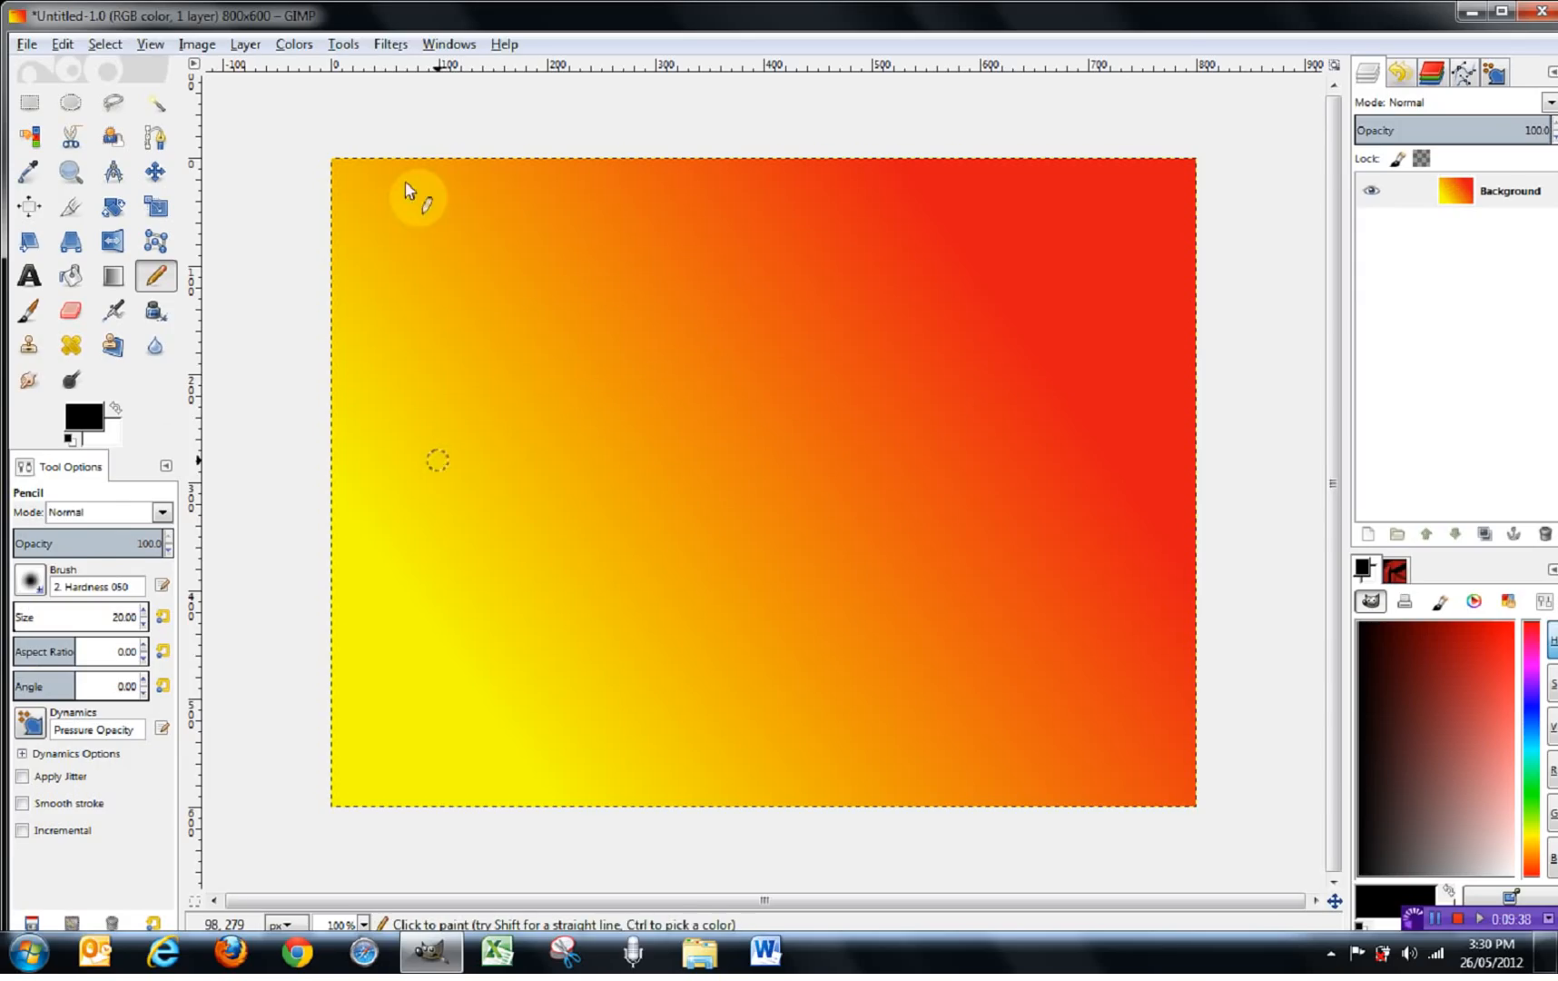
- Paint a black horizontal Paintbrush stroke at size 20 in the canvas's upper area, and draw a Pencil stroke just above it
key("m")
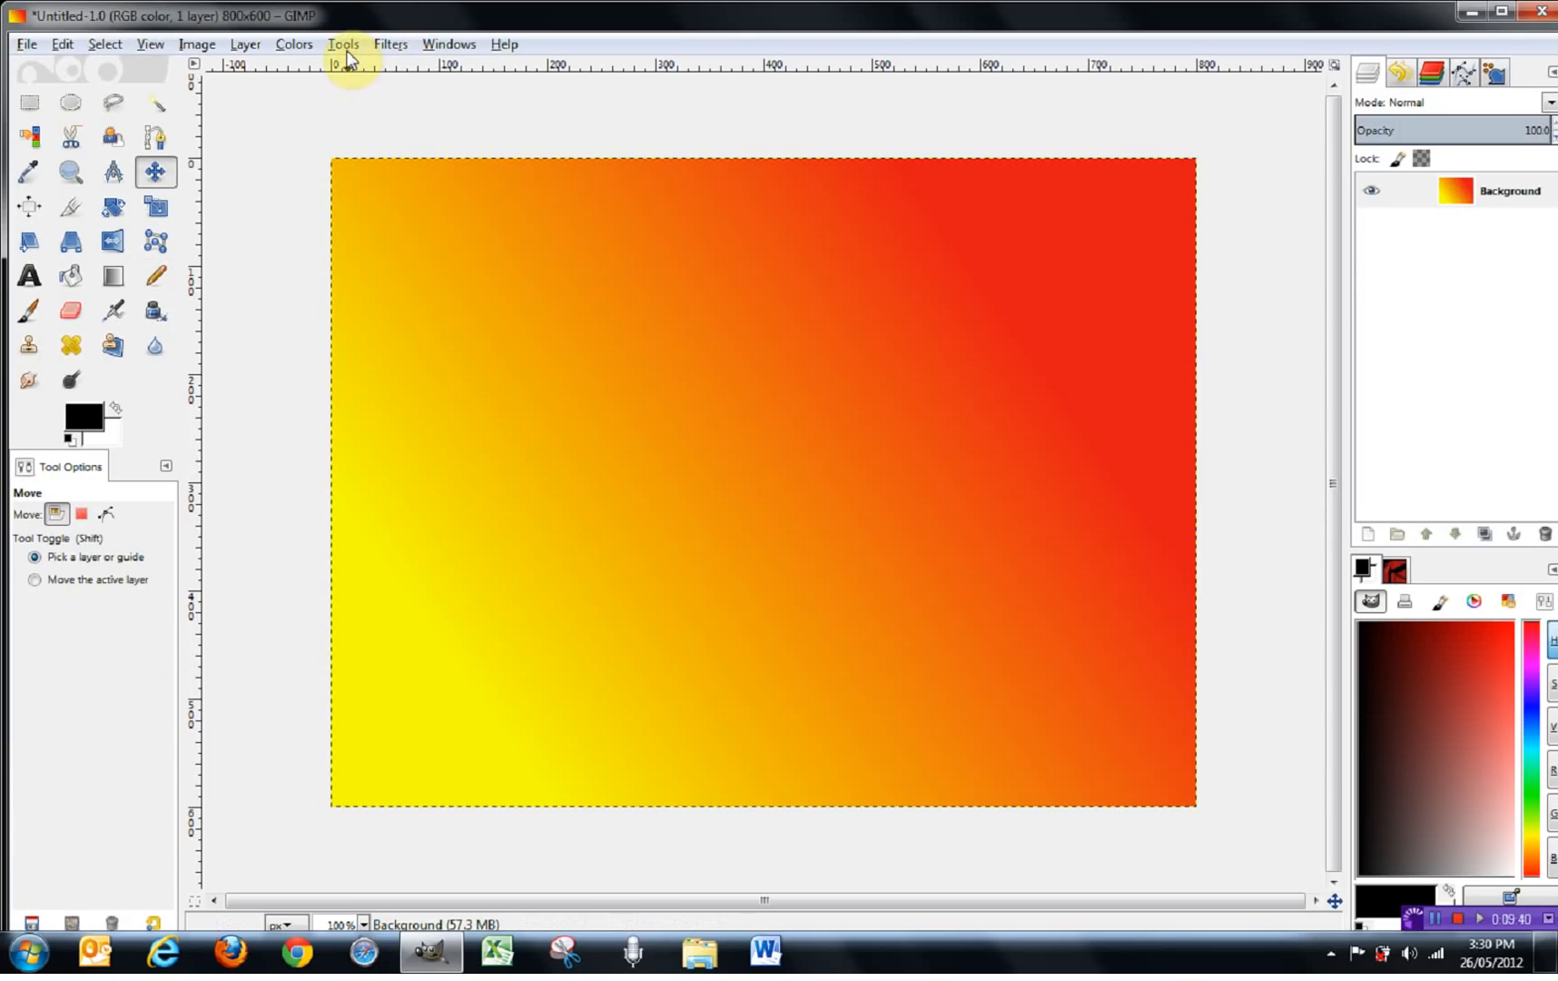
left_click(344, 47)
mouse_move(393, 88)
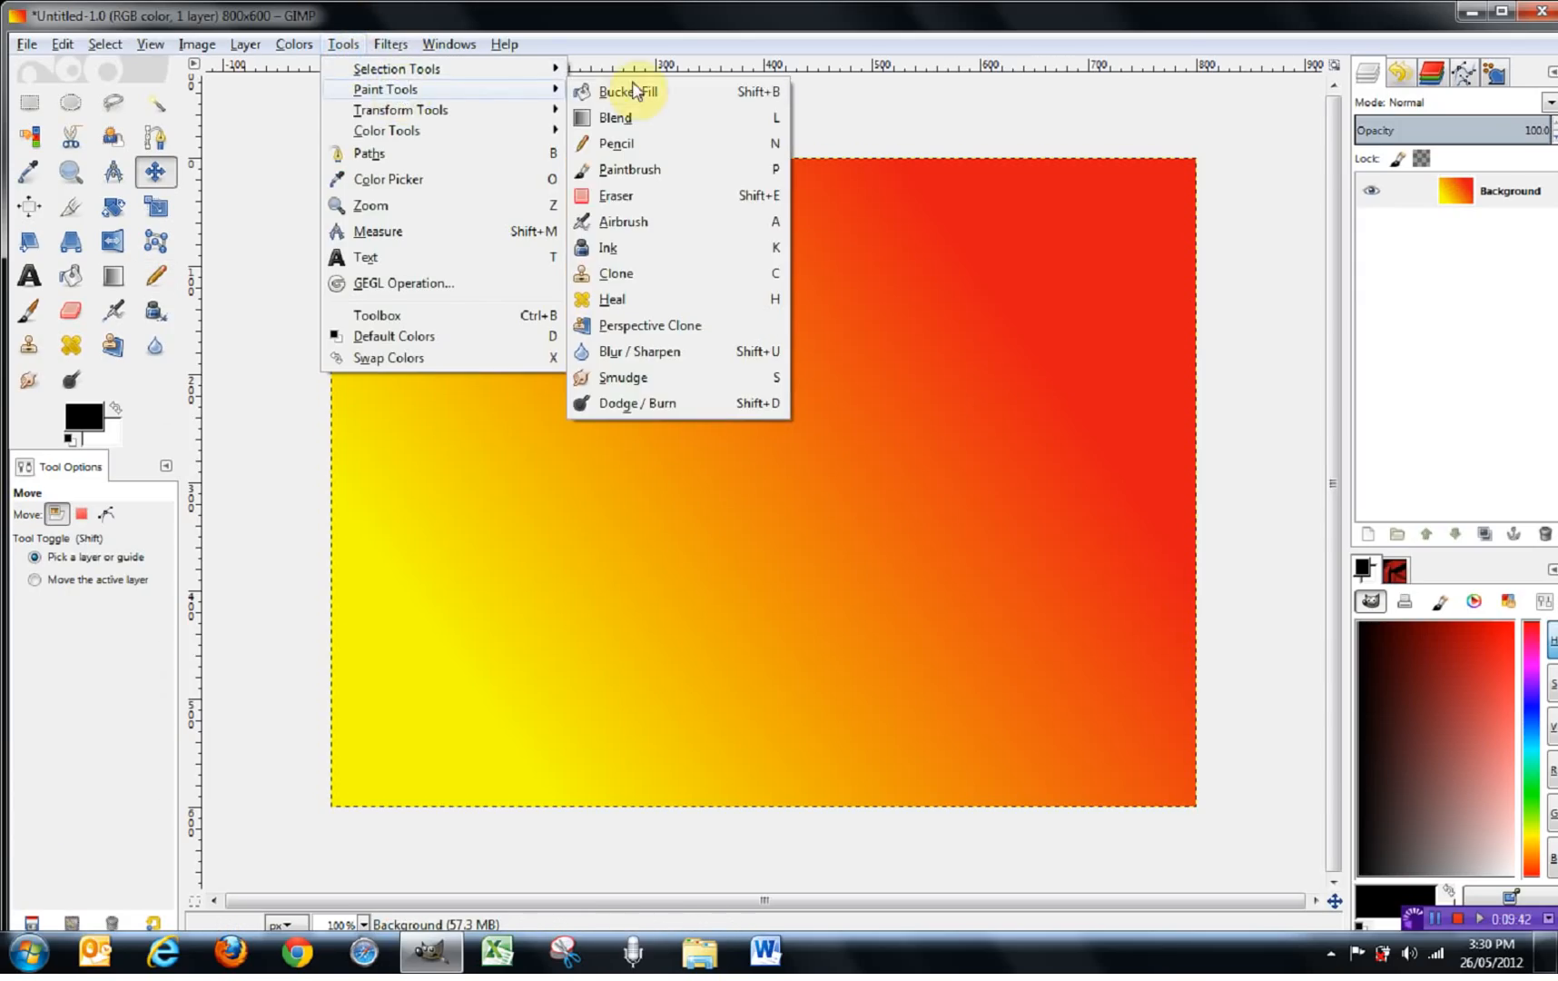
left_click(642, 178)
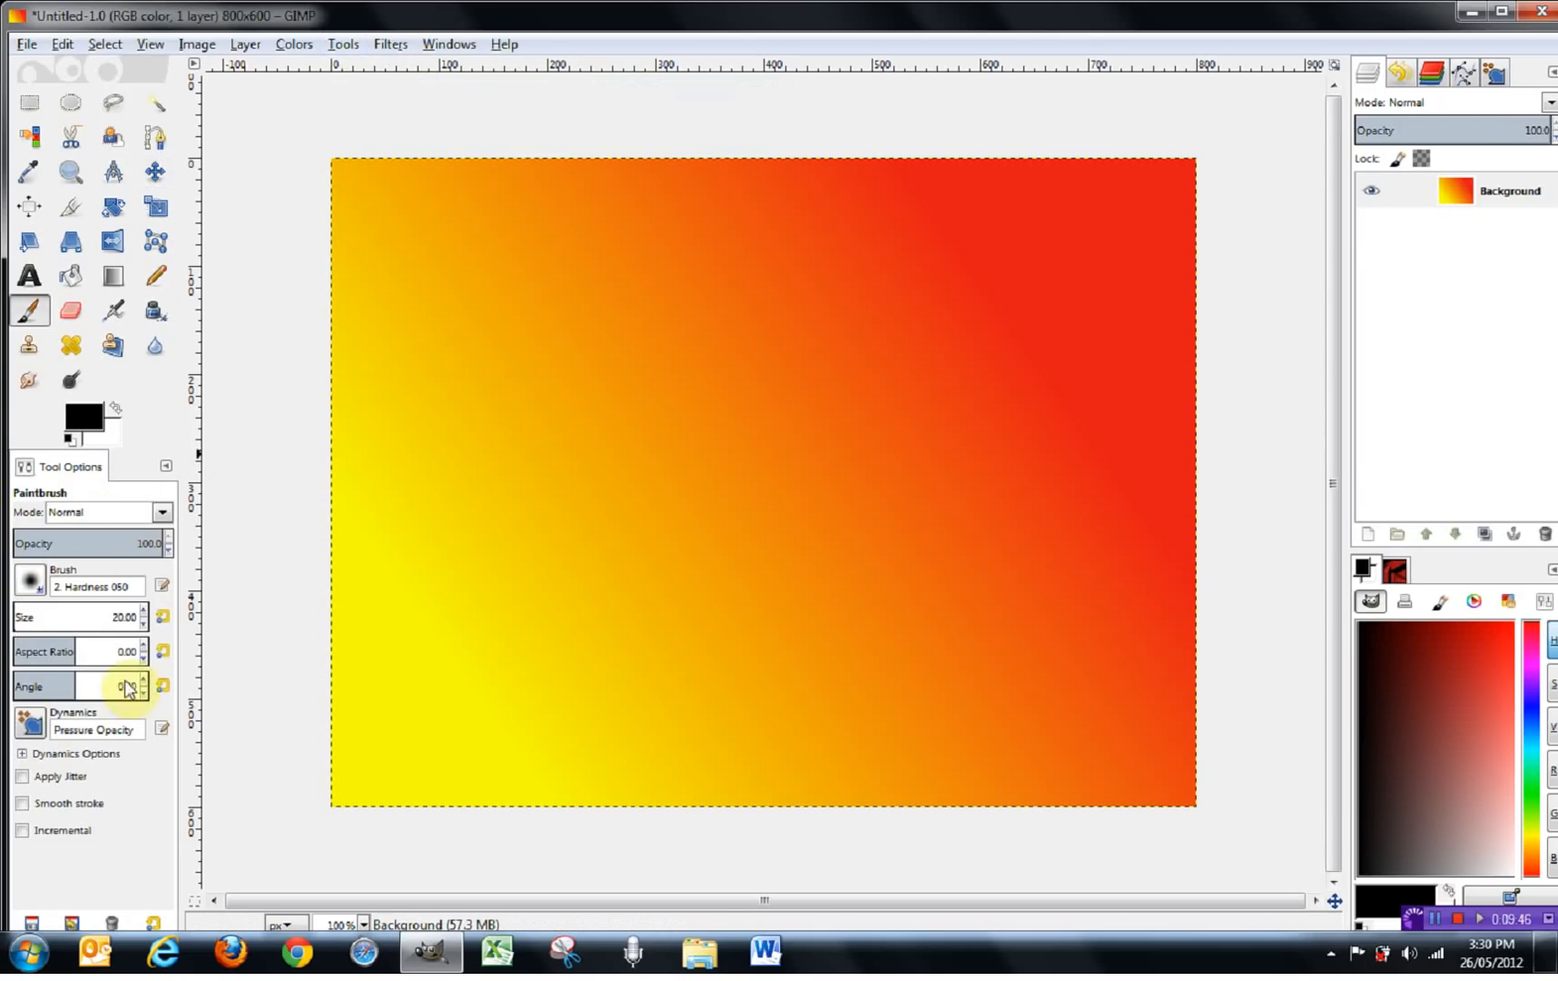
left_click_drag(489, 286, 784, 274)
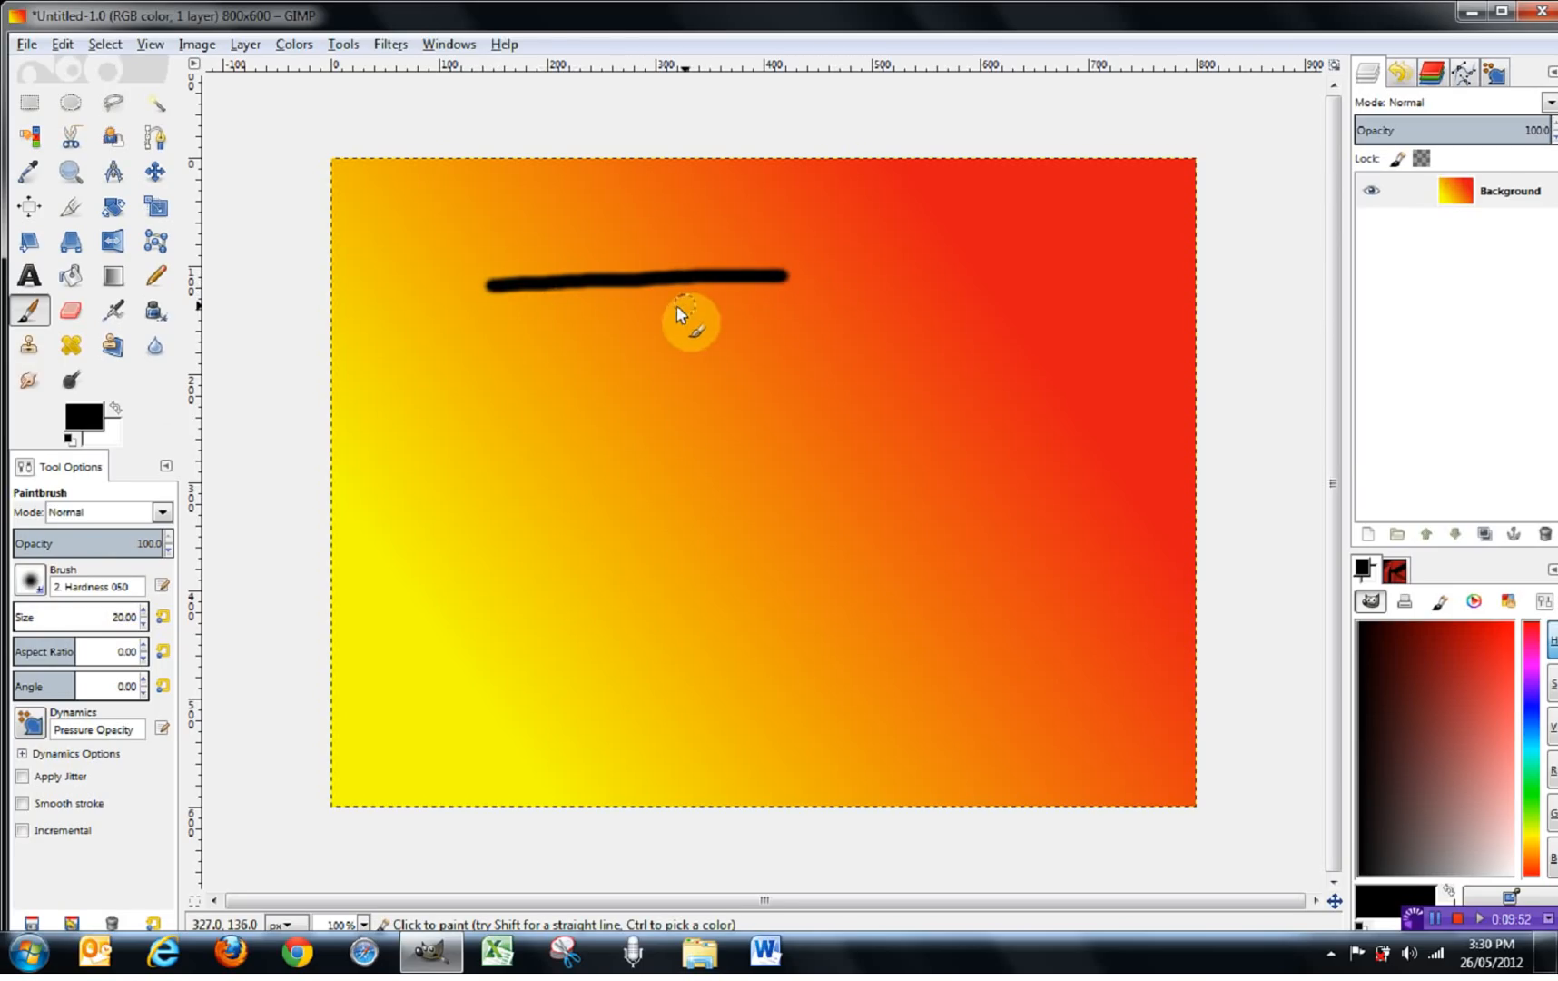
left_click(157, 277)
mouse_move(486, 253)
left_mouse_down()
mouse_move(764, 250)
mouse_move(483, 246)
mouse_move(505, 259)
left_mouse_up()
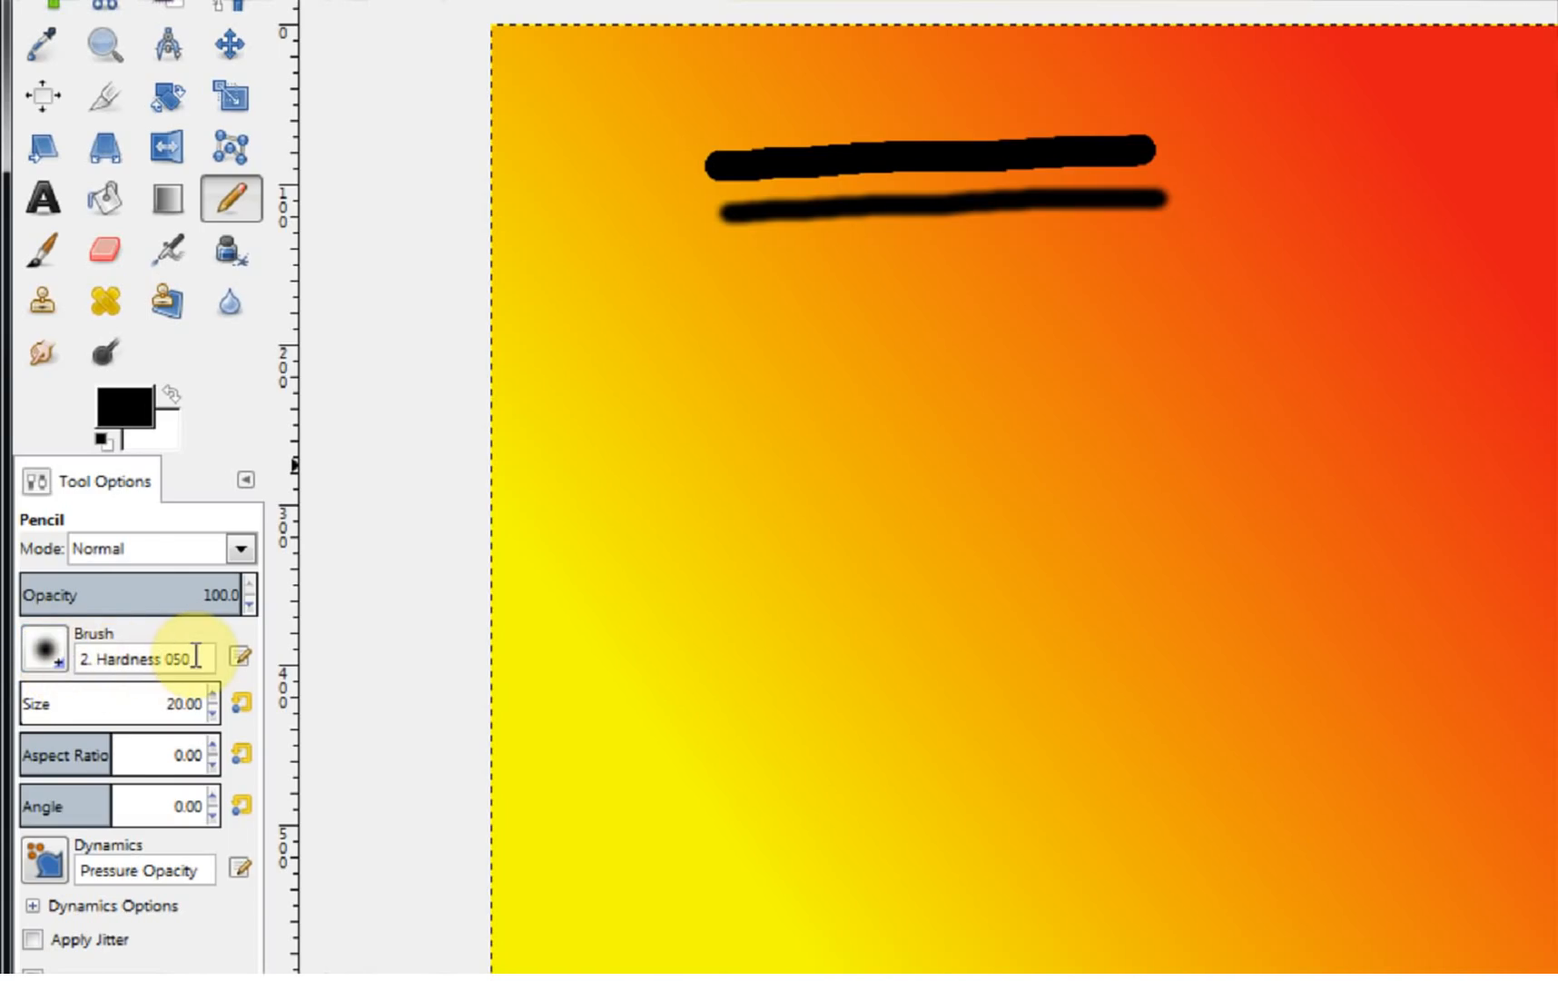
- Return to the Paintbrush, paint one stroke at size 20 and one at size 569.40 across the canvas's middle, and undo both
left_click(46, 253)
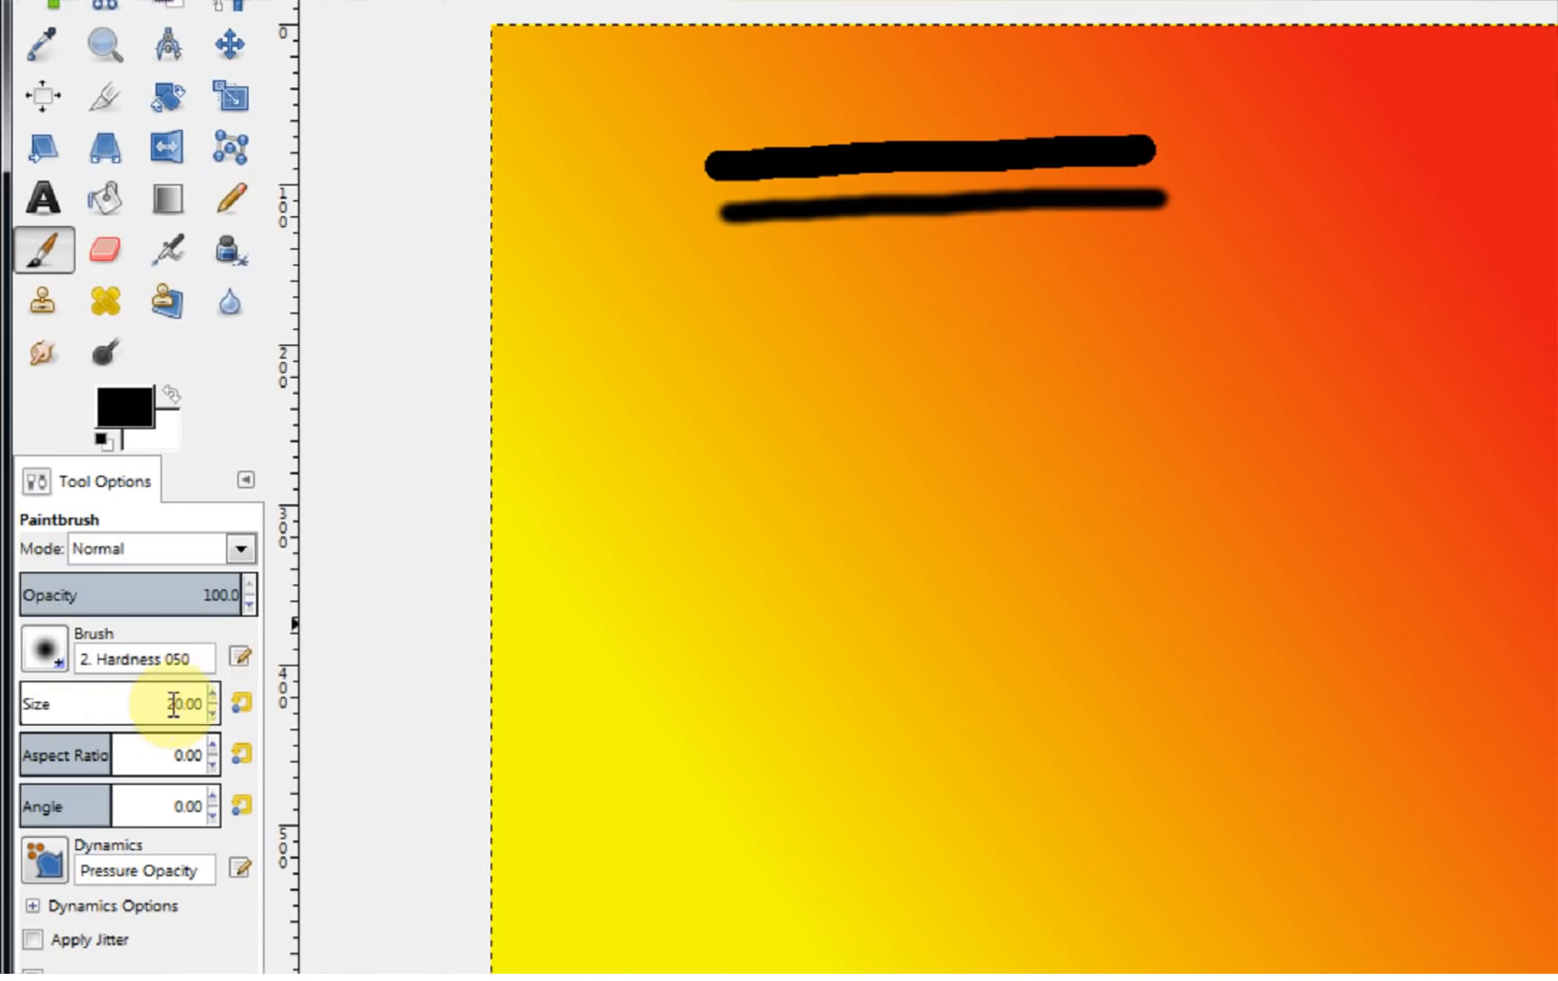
left_click_drag(719, 403, 1085, 380)
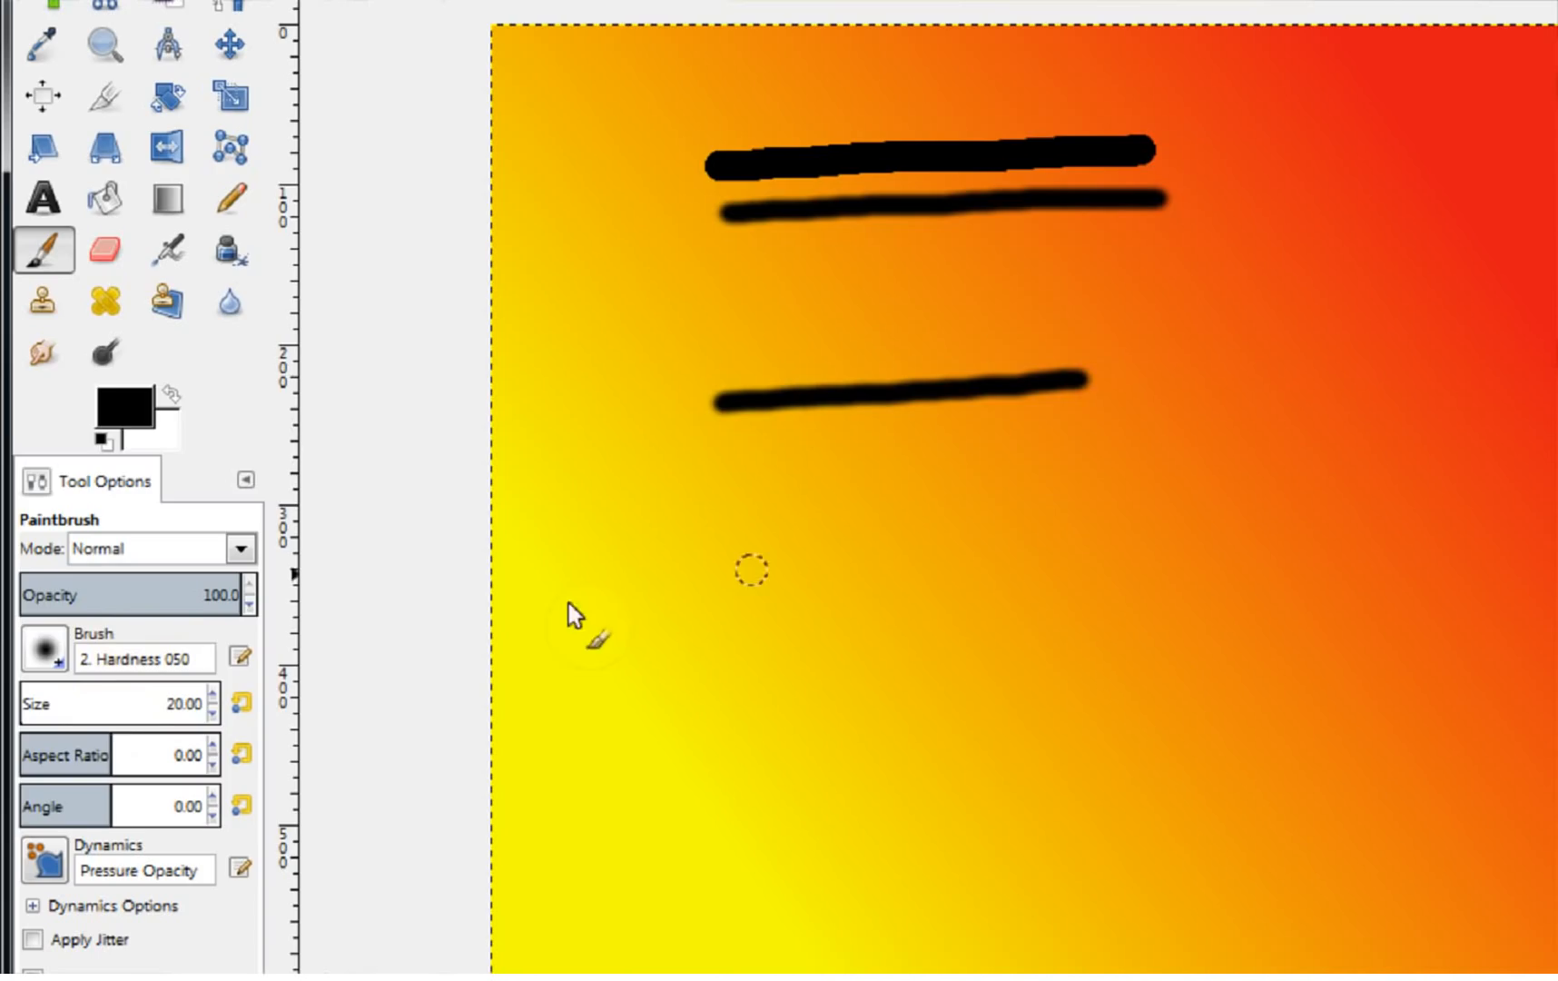
left_click(43, 699)
left_click_drag(44, 699, 136, 699)
mouse_move(690, 554)
left_mouse_down()
mouse_move(1081, 546)
mouse_move(1511, 479)
left_mouse_up()
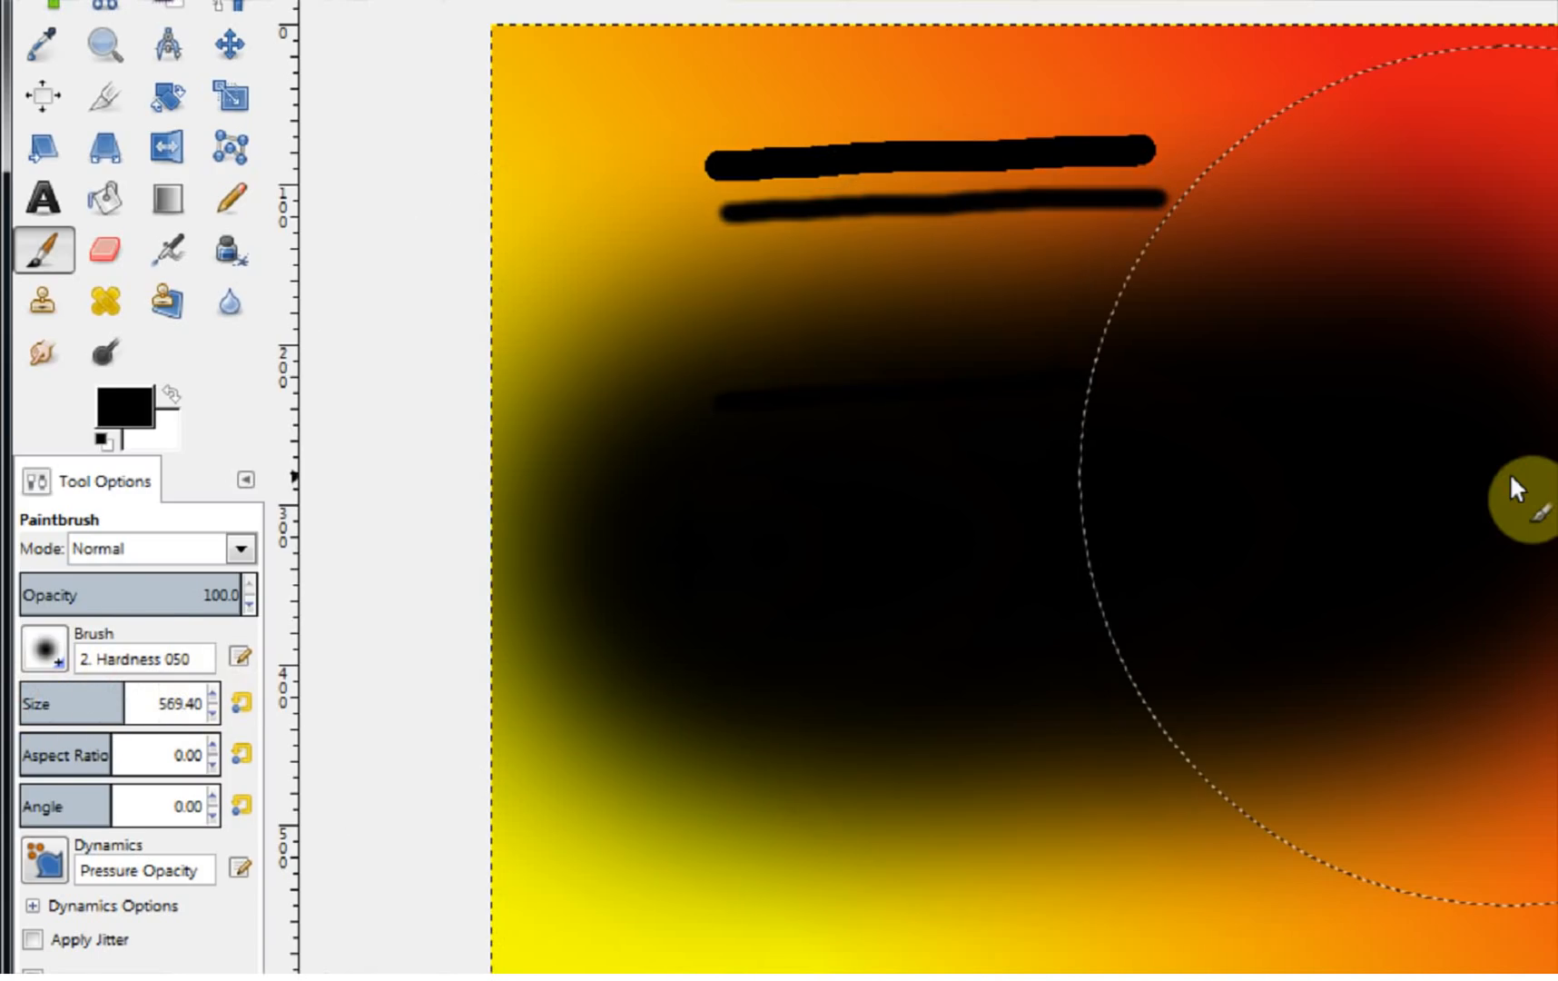
key("ctrl+z")
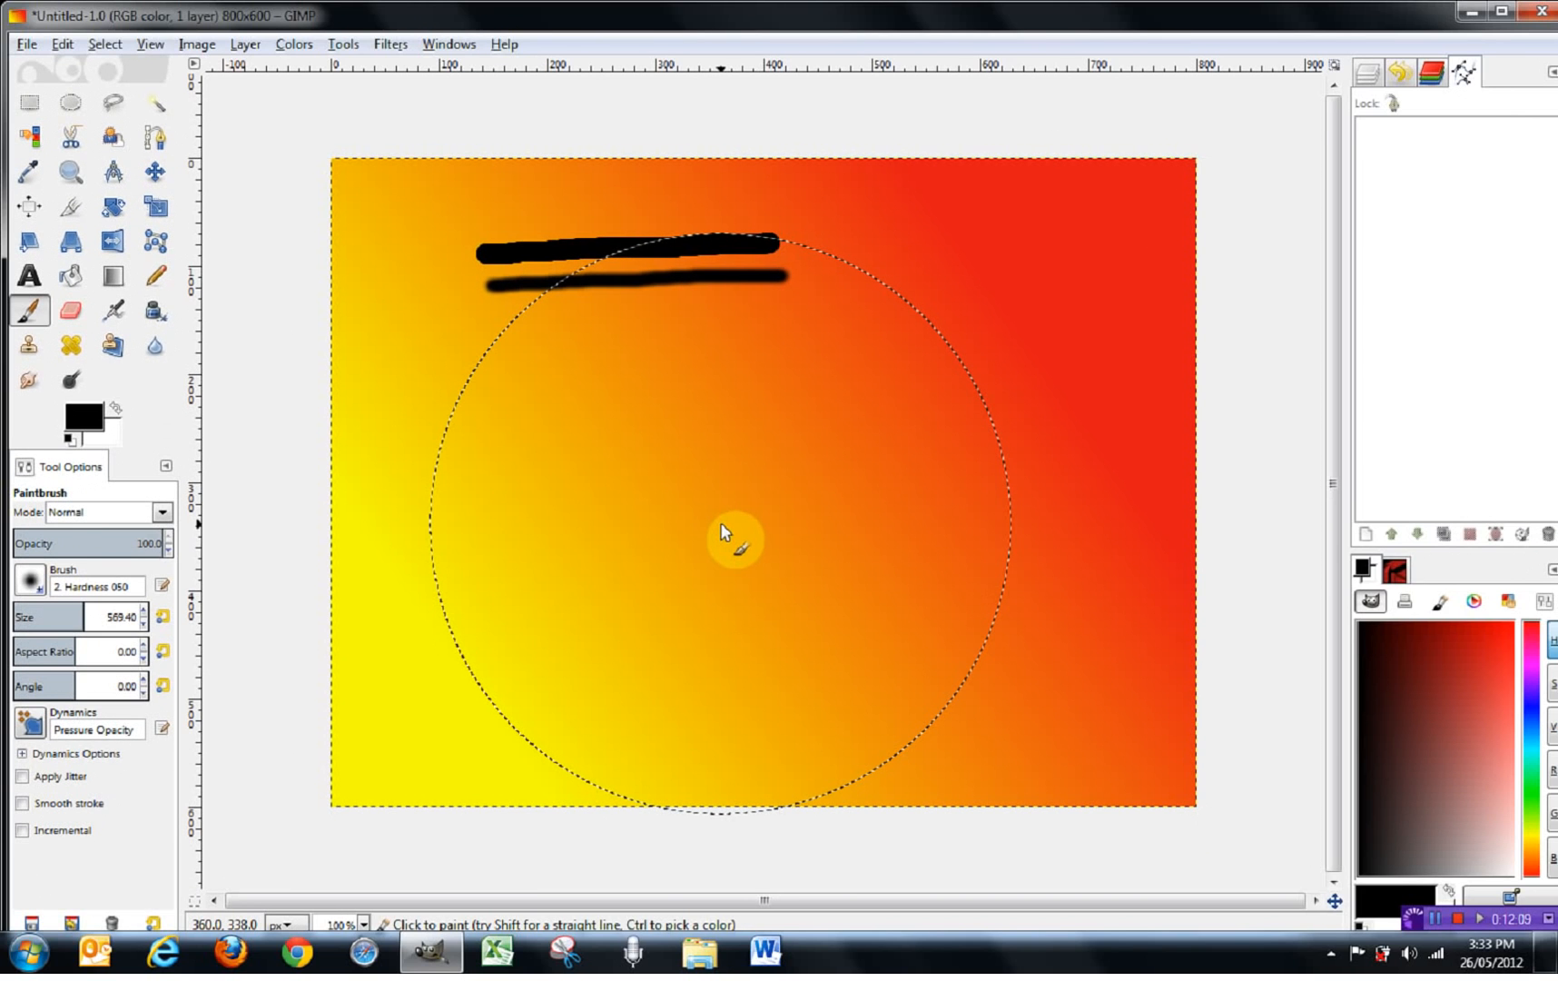
- Reduce the Paintbrush size in small increments to 285.40
key("bracketleft")
key("bracketleft")
key("bracketleft")
key("bracketleft")
key("bracketleft")
key("bracketleft")
key("bracketleft")
key("bracketleft")
key("bracketleft")
key("bracketleft")
key("bracketleft")
key("bracketleft")
key("bracketleft")
key("bracketleft")
key("bracketleft")
key("bracketleft")
key("bracketleft")
key("bracketleft")
key("bracketleft")
key("bracketleft")
key("bracketleft")
key("bracketleft")
key("bracketleft")
key("bracketleft")
key("bracketleft")
key("bracketleft")
key("bracketleft")
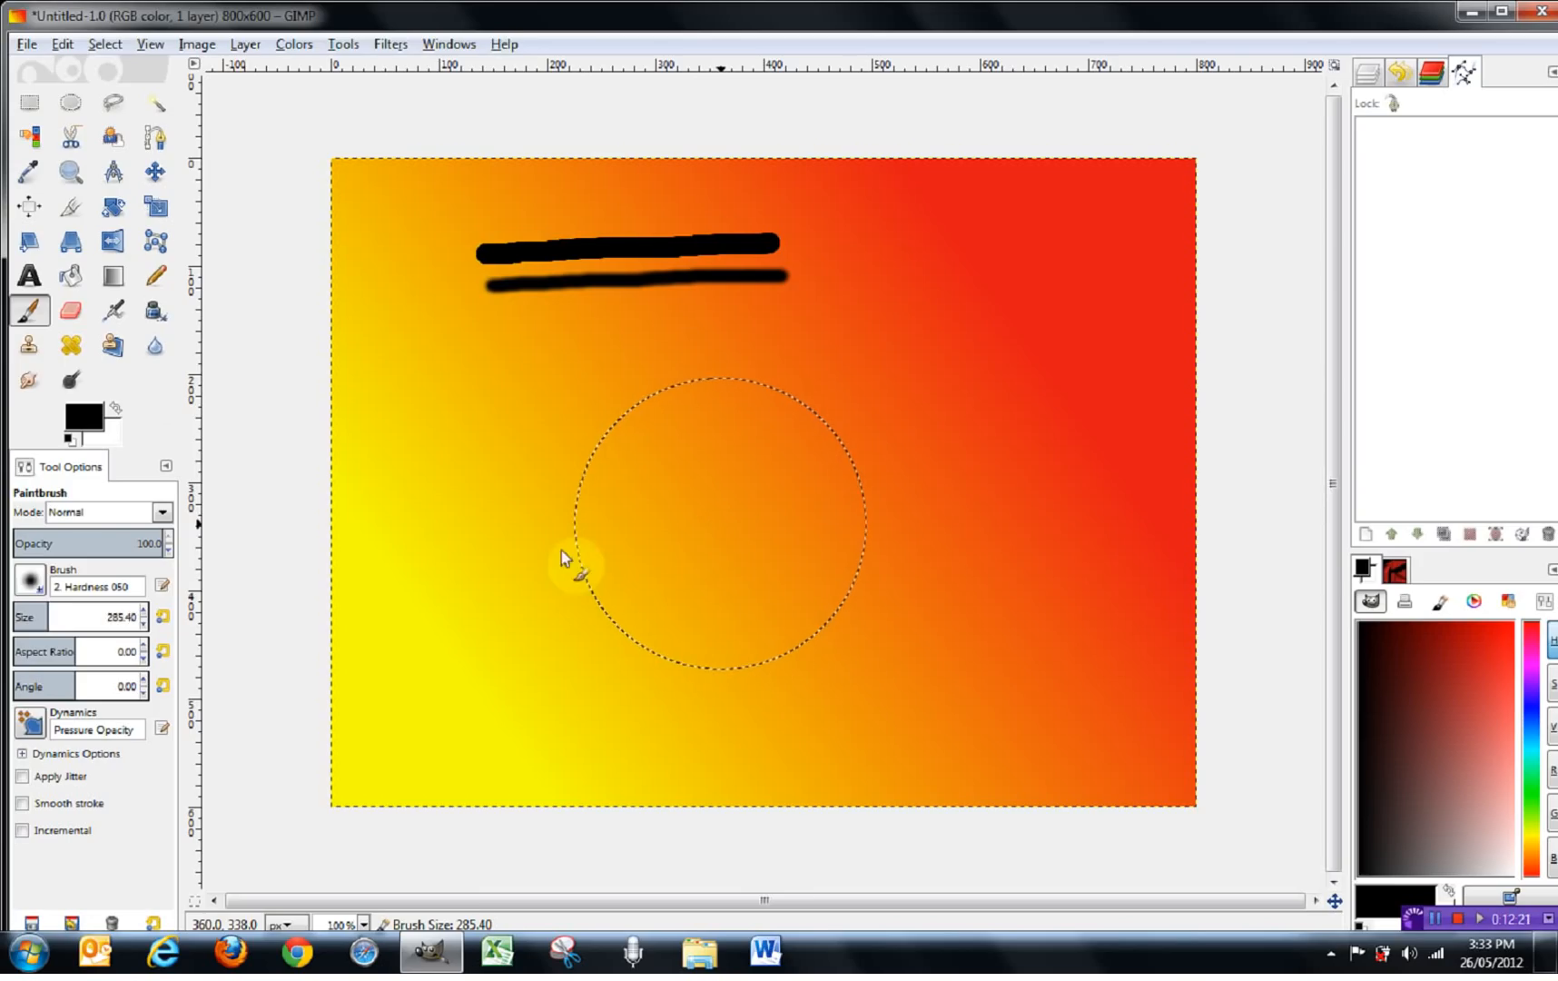
- Reduce the brush size to 93.15, paint a short black test stroke in the middle of the canvas, and undo it
mouse_move(63, 604)
left_mouse_down()
mouse_move(17, 616)
mouse_move(59, 646)
left_mouse_up()
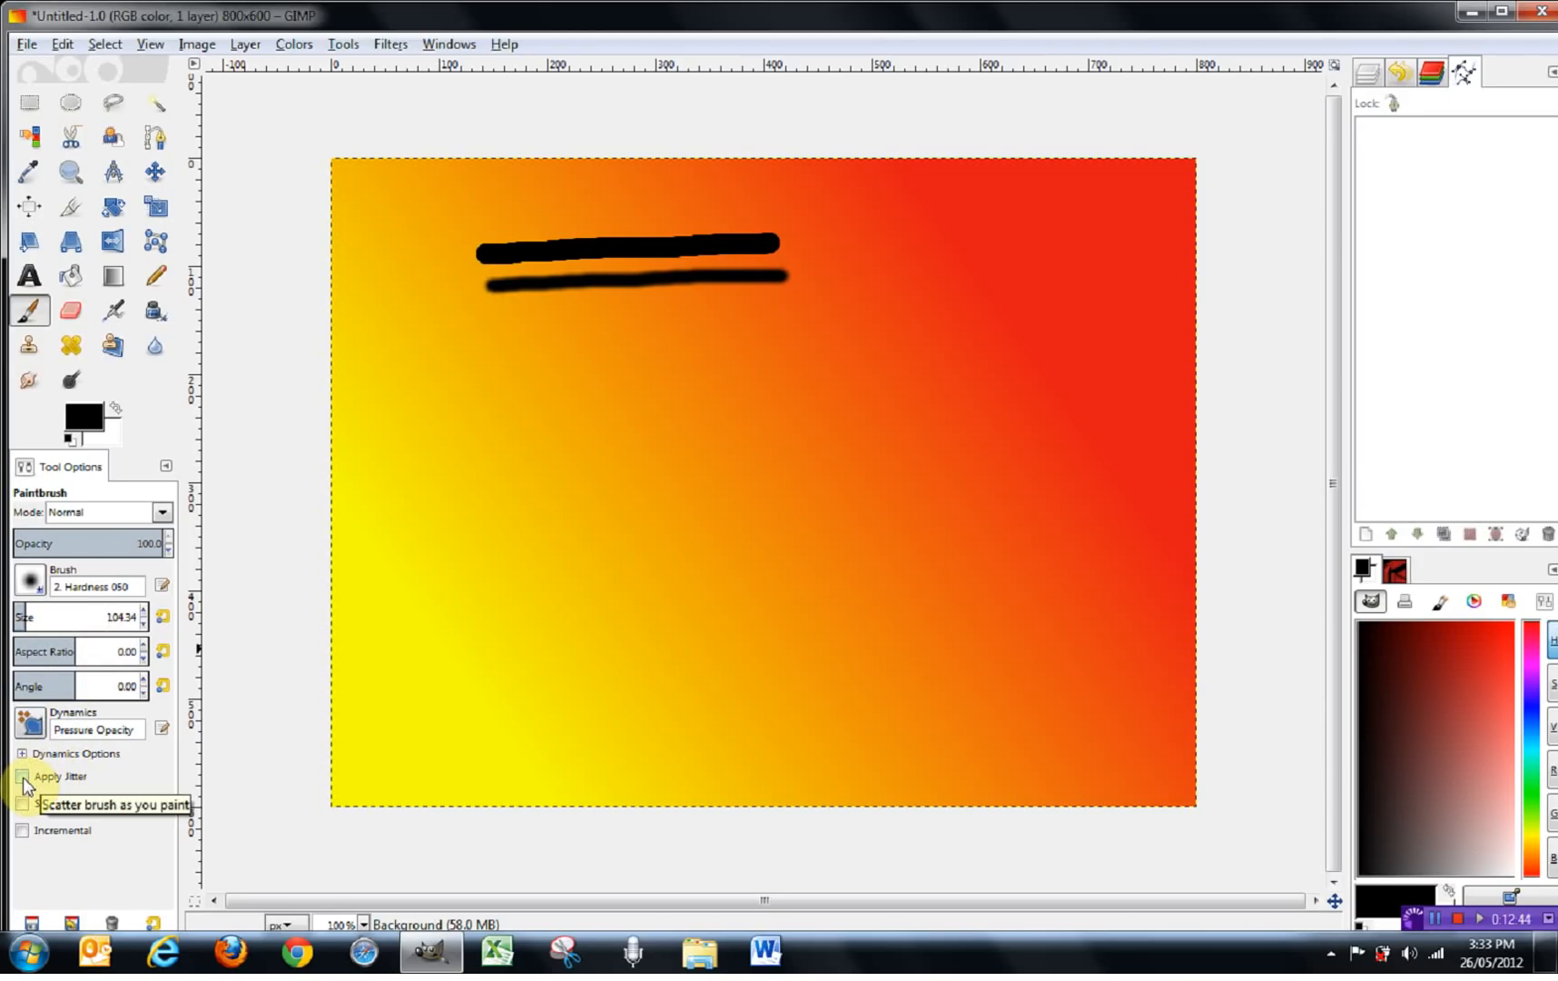
left_click_drag(24, 619, 13, 619)
left_click_drag(646, 471, 843, 458)
key("ctrl+z")
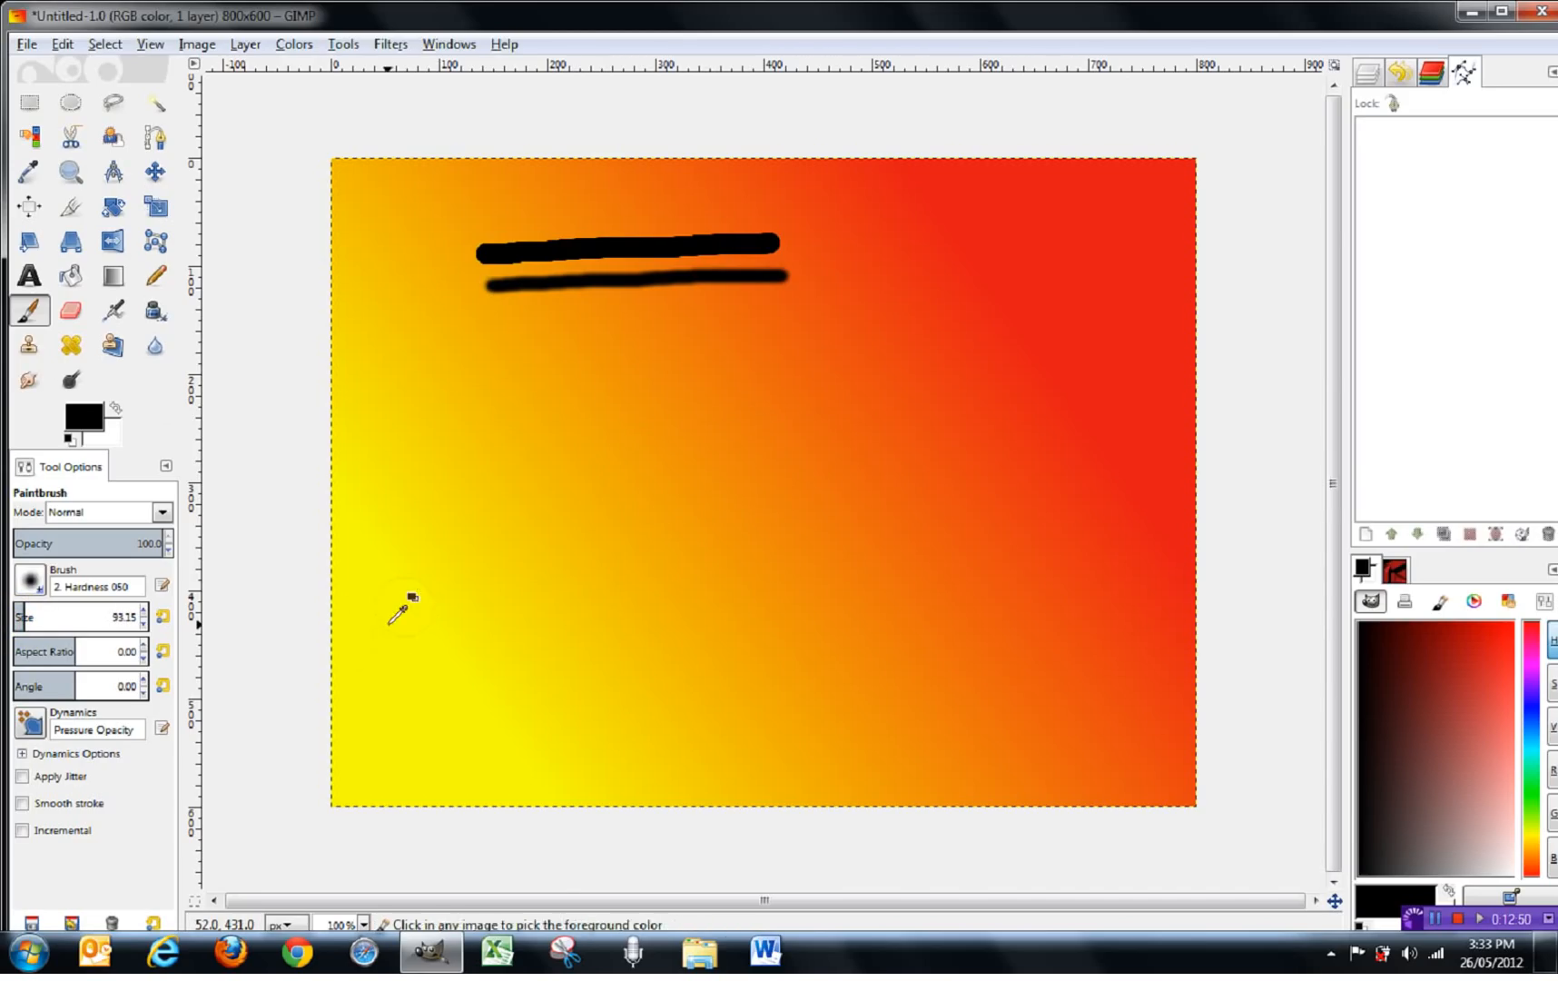
- Enable Apply Jitter and paint a diagonal stroke at amount 0.20, followed by several scattered strokes across the canvas at amount 6.07
left_click(23, 778)
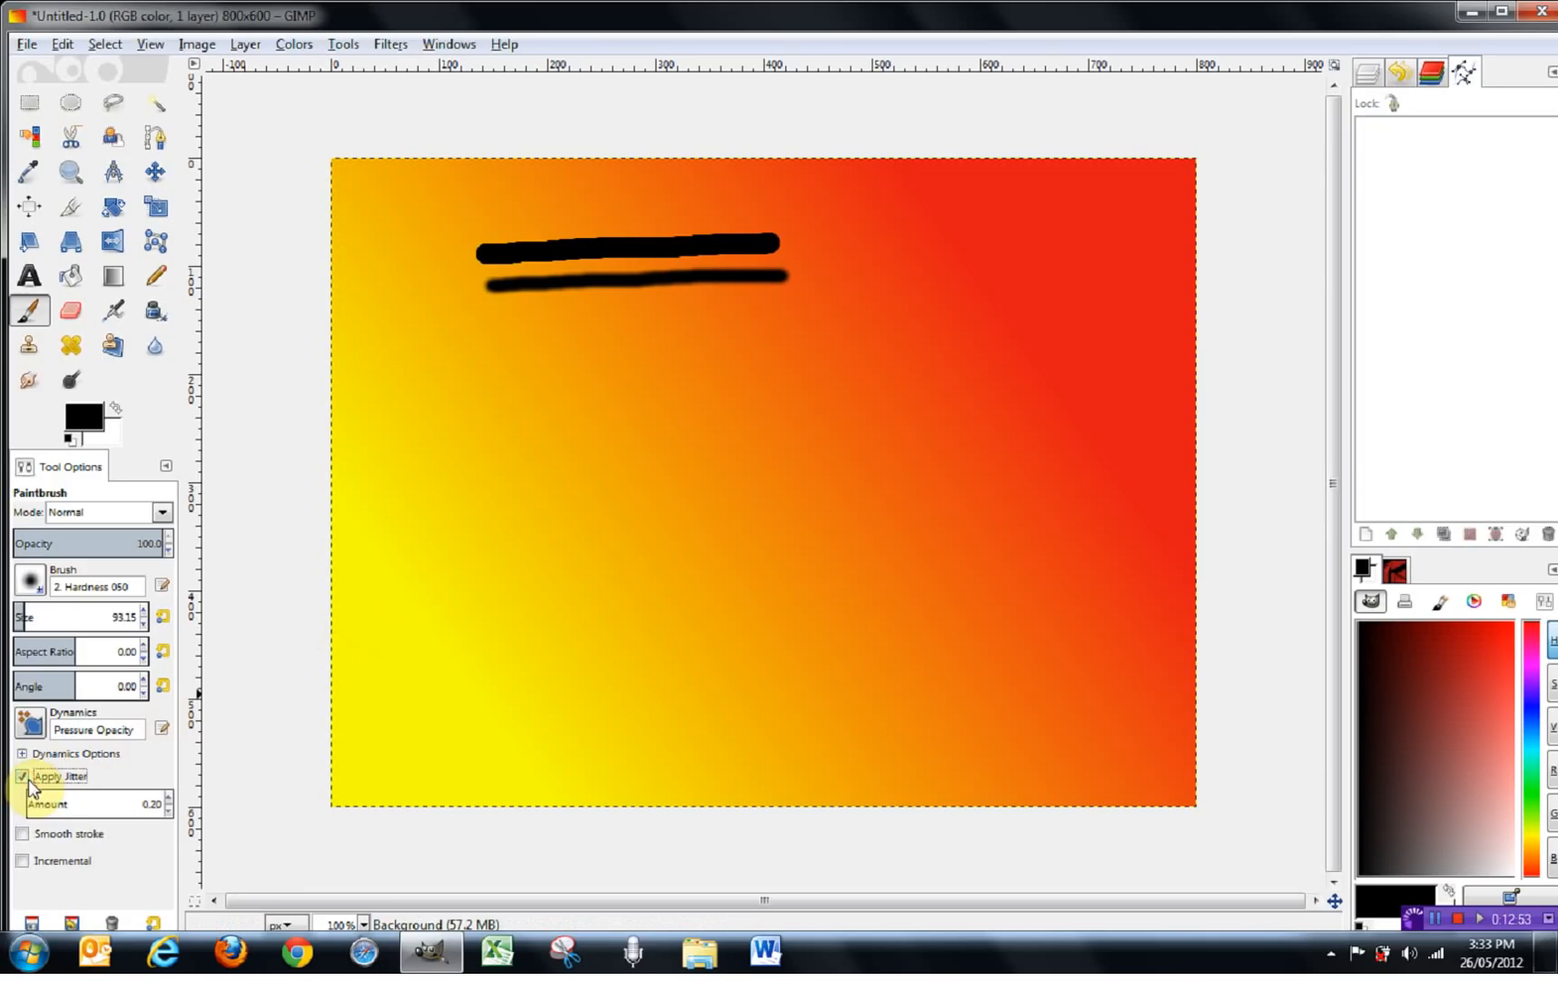
left_click_drag(463, 650, 1023, 400)
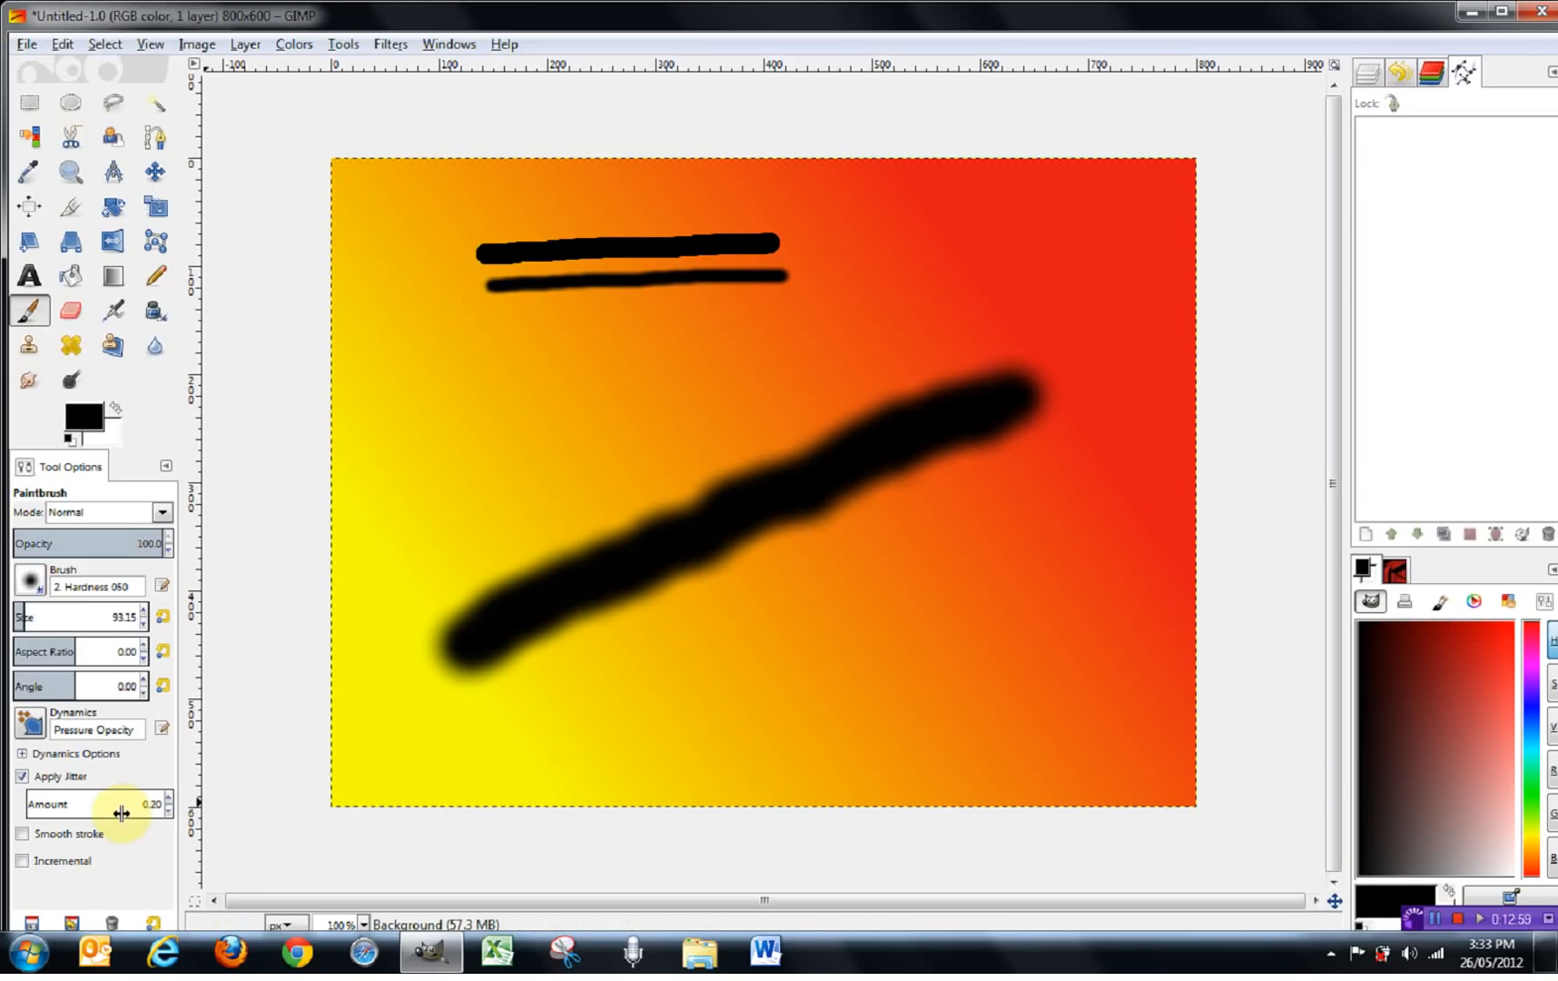
left_click_drag(36, 811, 200, 796)
mouse_move(463, 720)
left_mouse_down()
mouse_move(508, 686)
mouse_move(697, 619)
mouse_move(1032, 432)
left_mouse_up()
mouse_move(391, 362)
left_mouse_down()
mouse_move(424, 281)
mouse_move(680, 333)
left_mouse_up()
mouse_move(1147, 720)
left_mouse_down()
mouse_move(1019, 643)
mouse_move(531, 647)
left_mouse_up()
left_click_drag(361, 682, 429, 572)
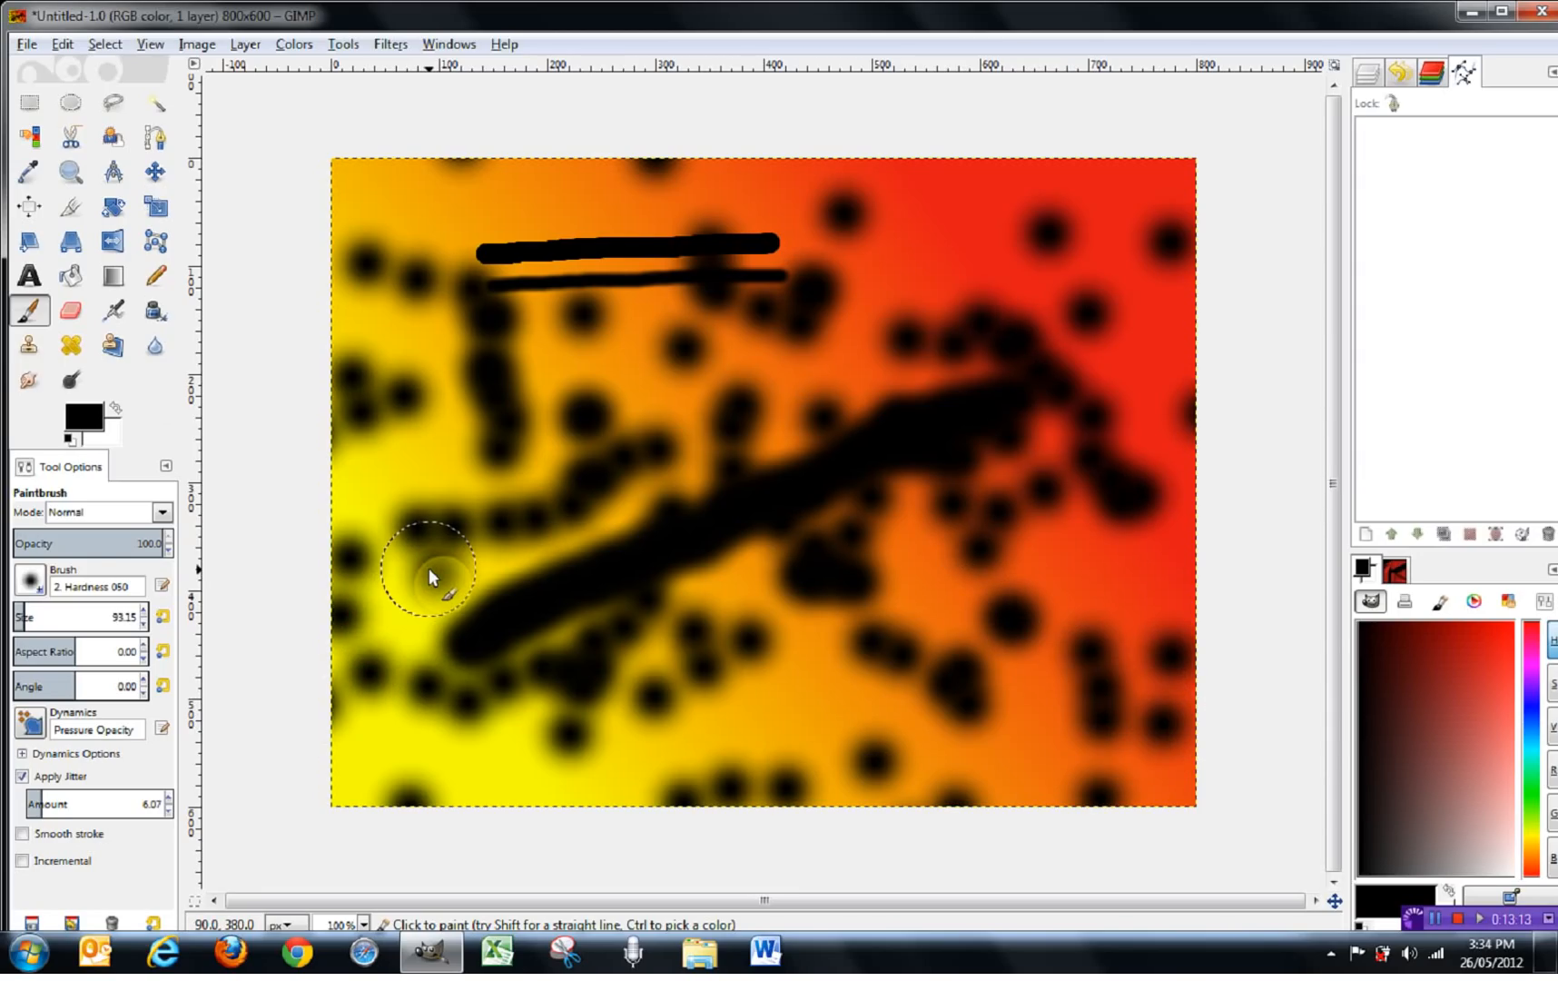
- Undo all the jittered strokes, lower the jitter amount to 1.57 and turn off Apply Jitter
key("ctrl+z")
key("ctrl+z")
key("ctrl+z")
key("ctrl+z")
key("ctrl+z")
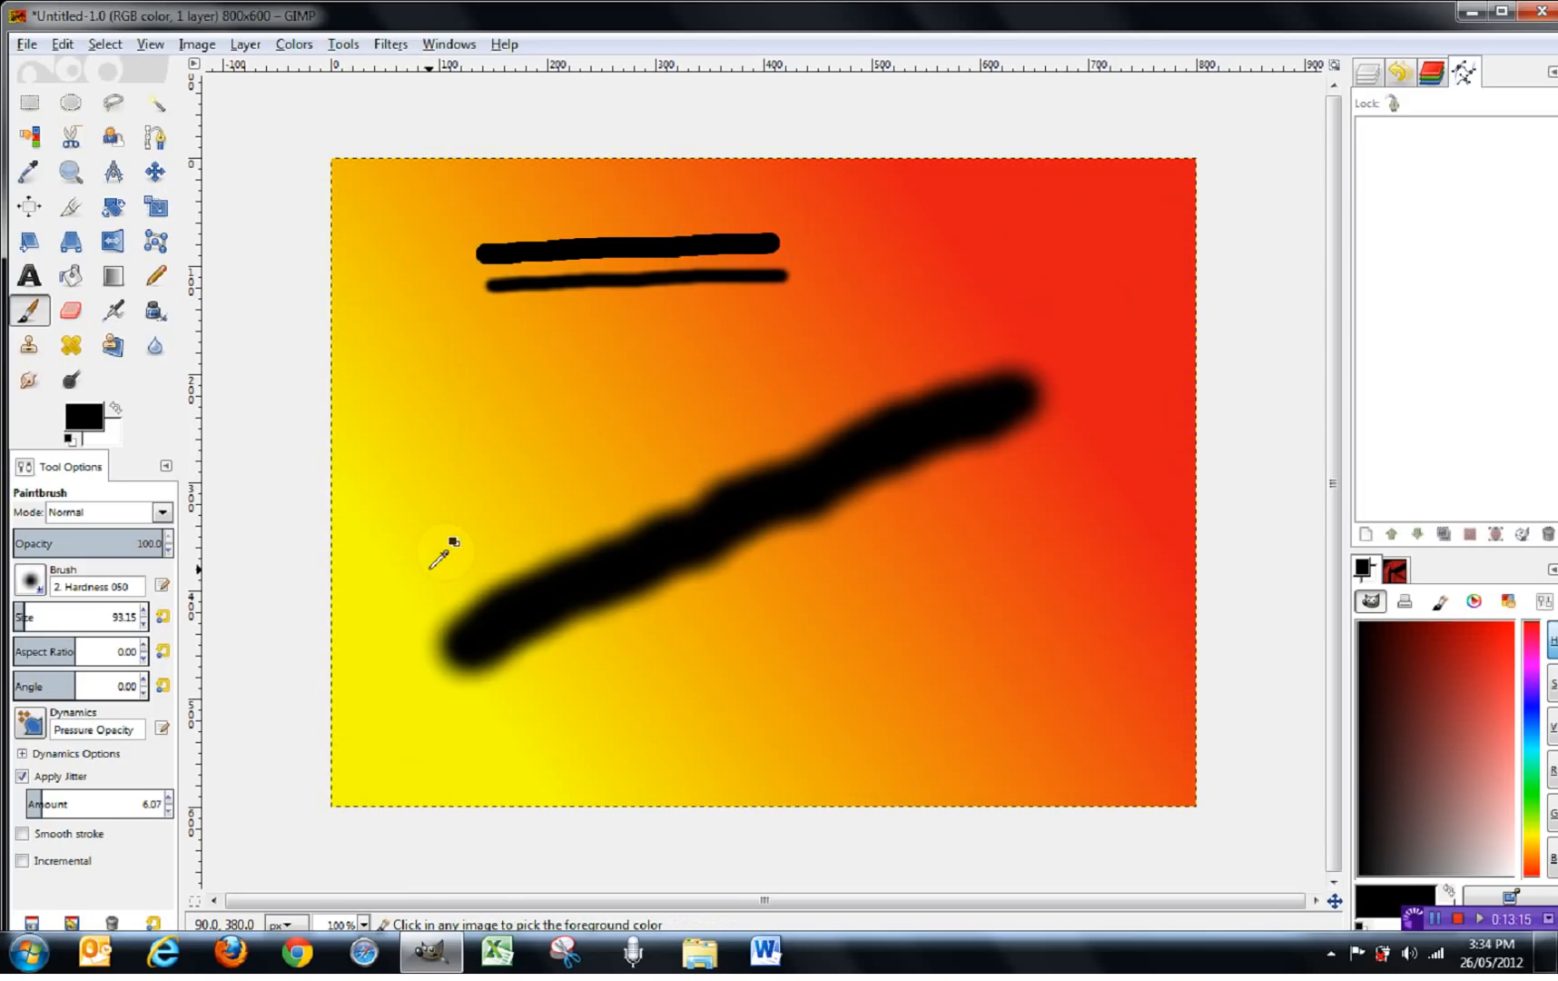
left_click_drag(50, 803, 30, 804)
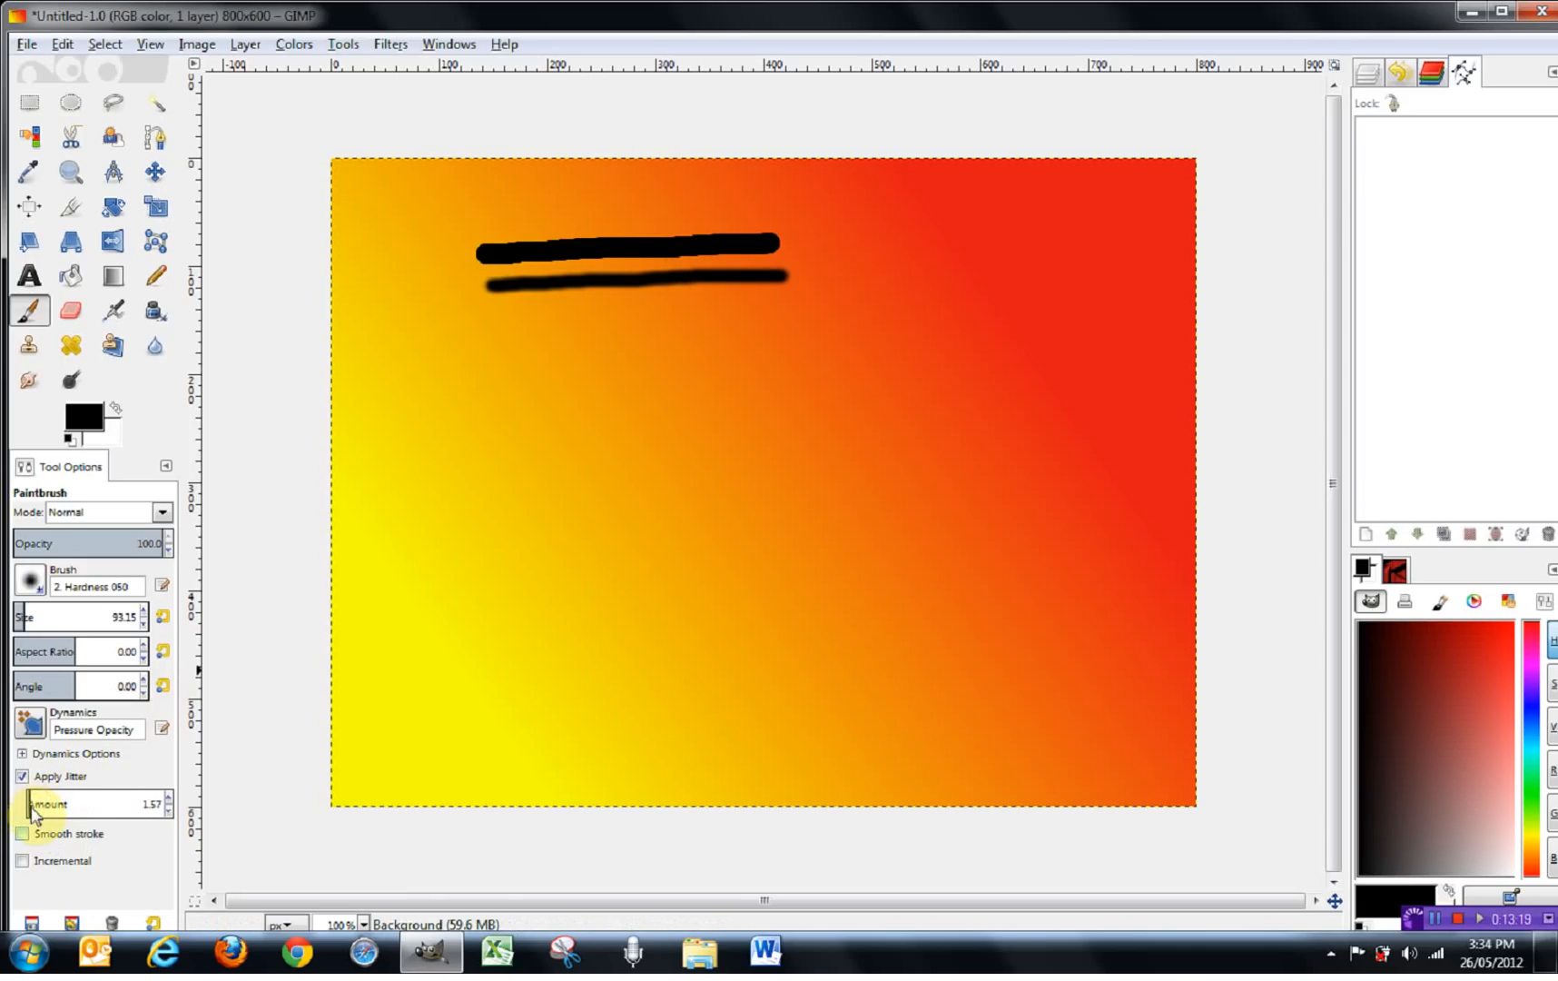
left_click(22, 777)
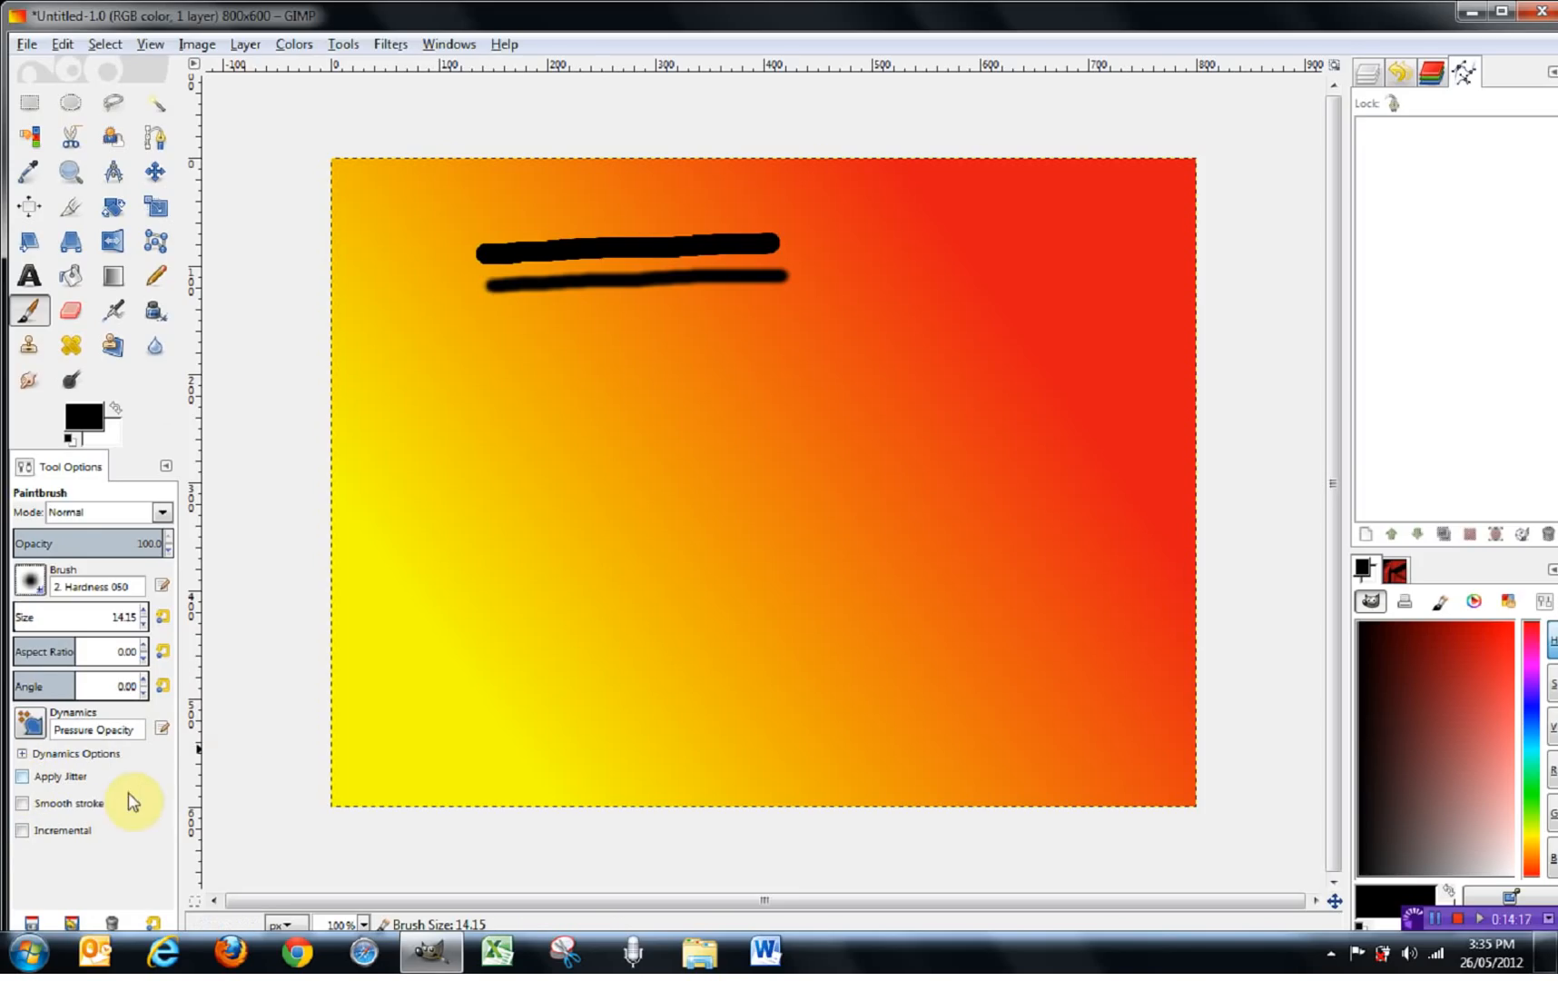
- Turn on Smooth stroke to view its Quality and Weight settings, and turn it back off
left_click(32, 806)
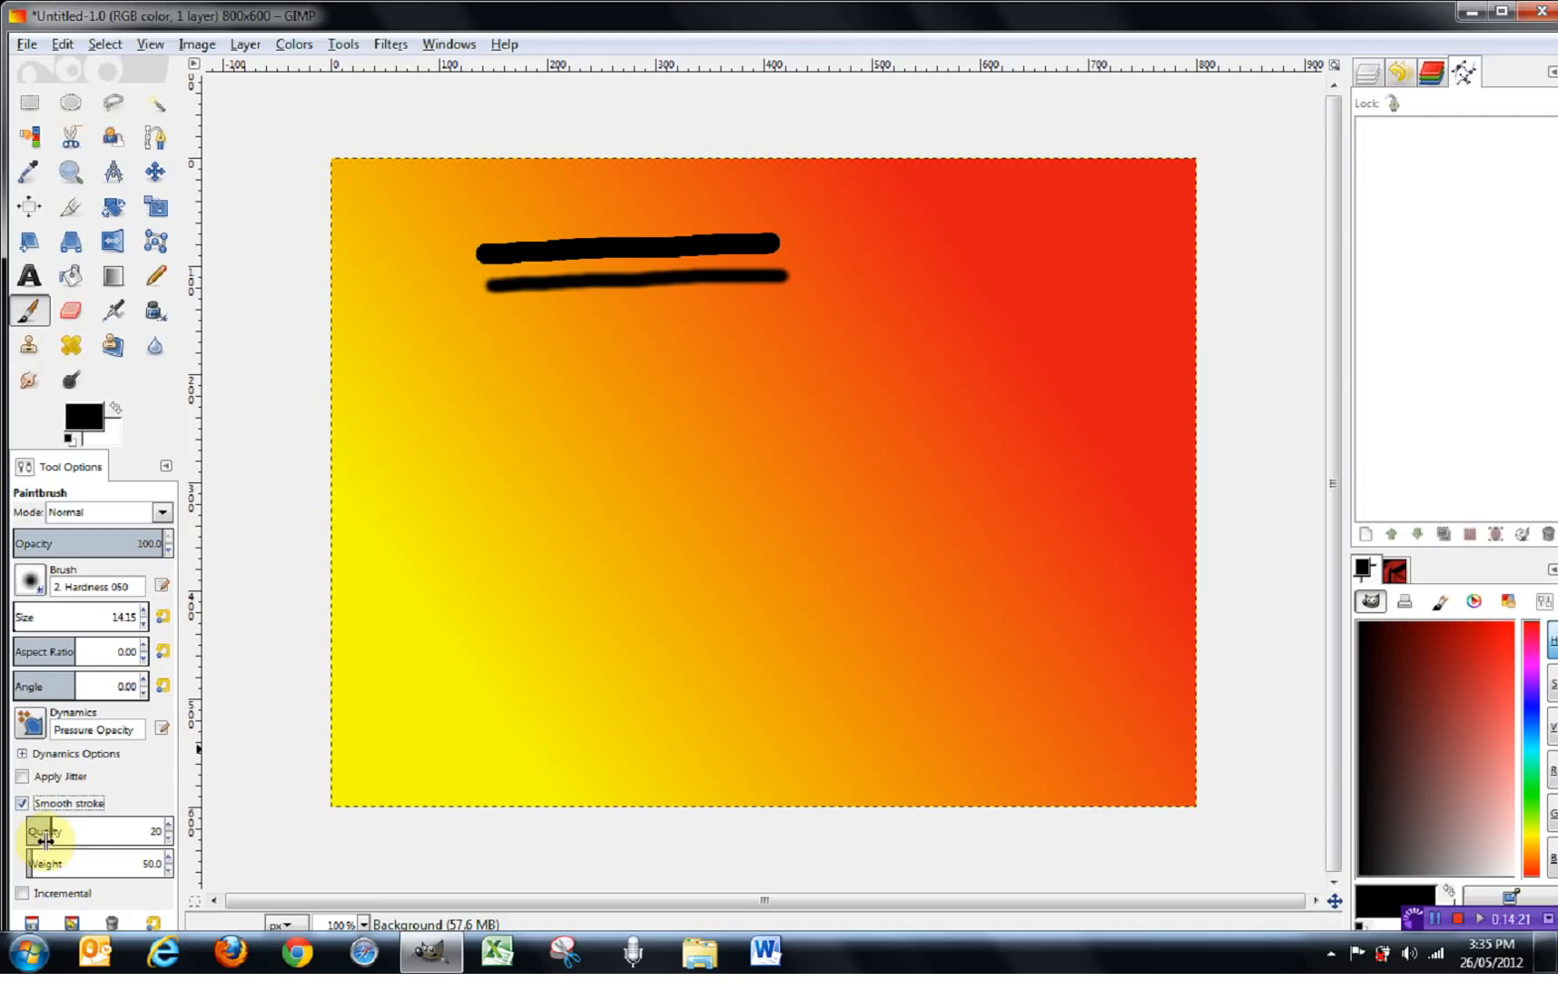
left_click(22, 804)
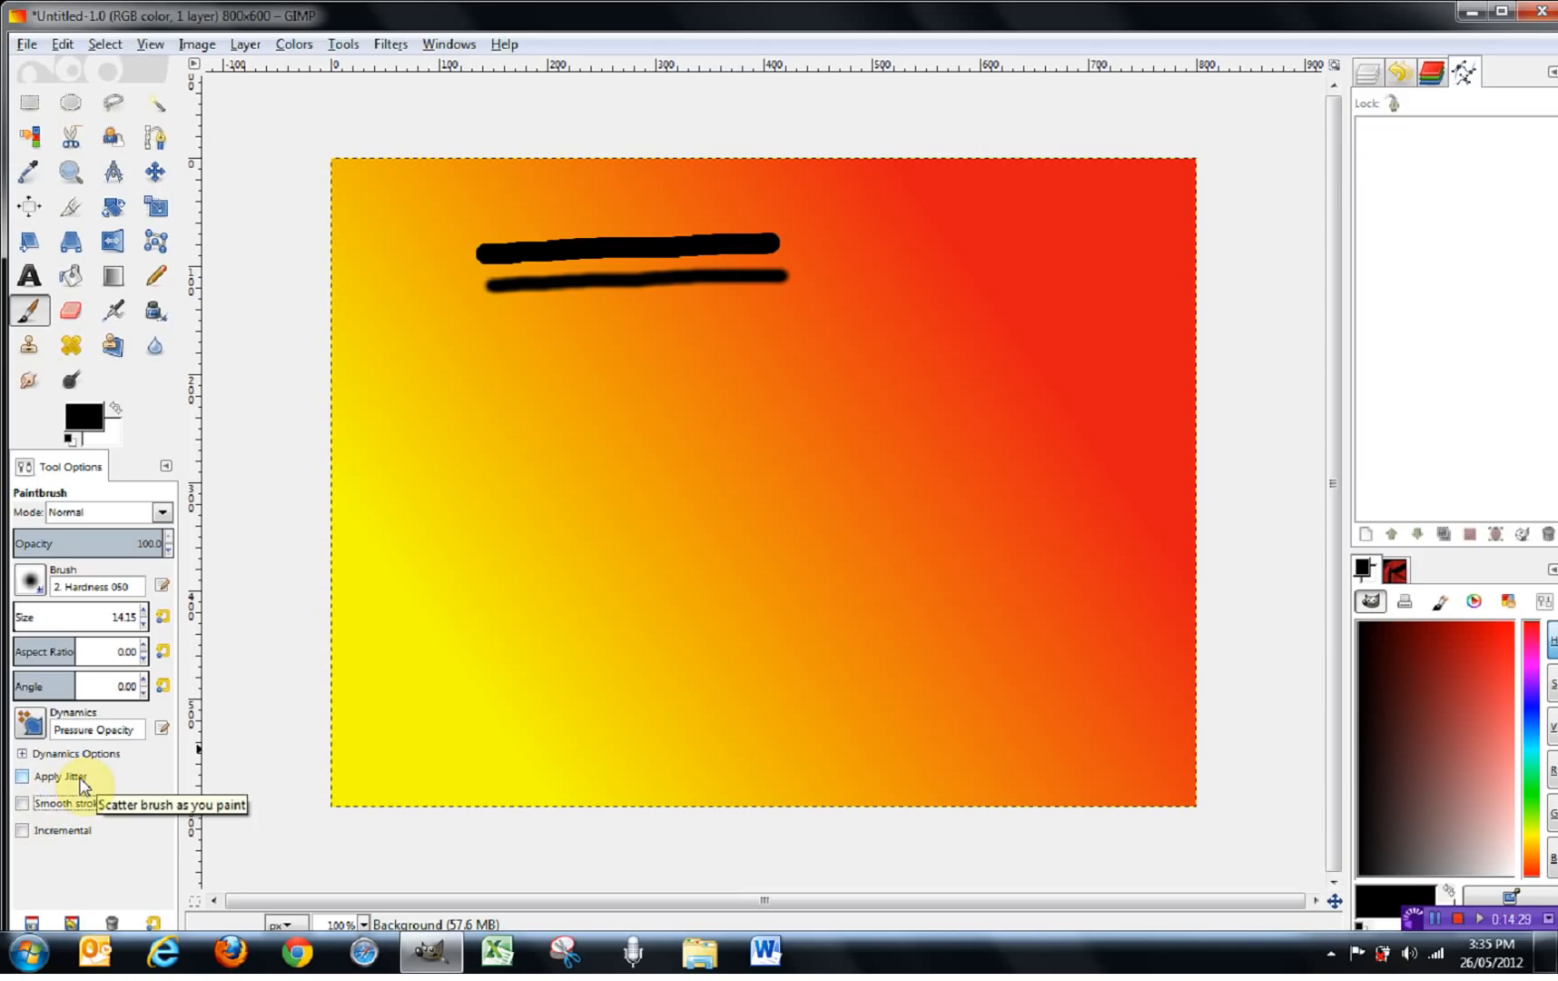
- Choose the 2. Hardness 100 brush and paint three letter e shapes in a row below the two black lines at size 14.15
left_click(30, 581)
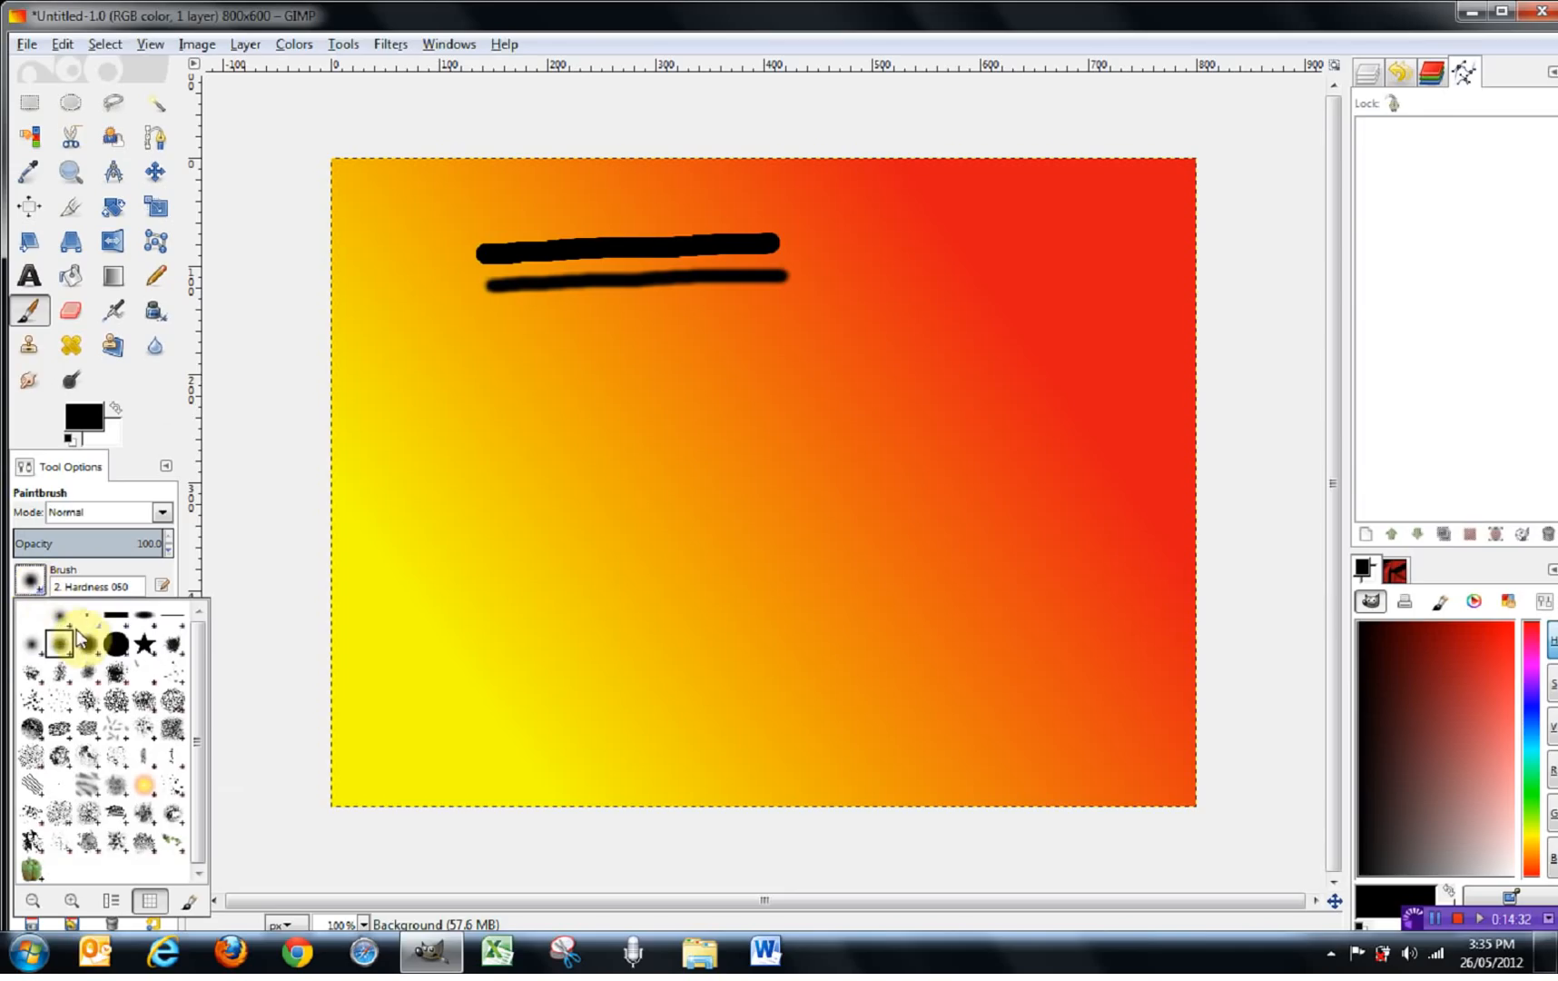
left_click(116, 644)
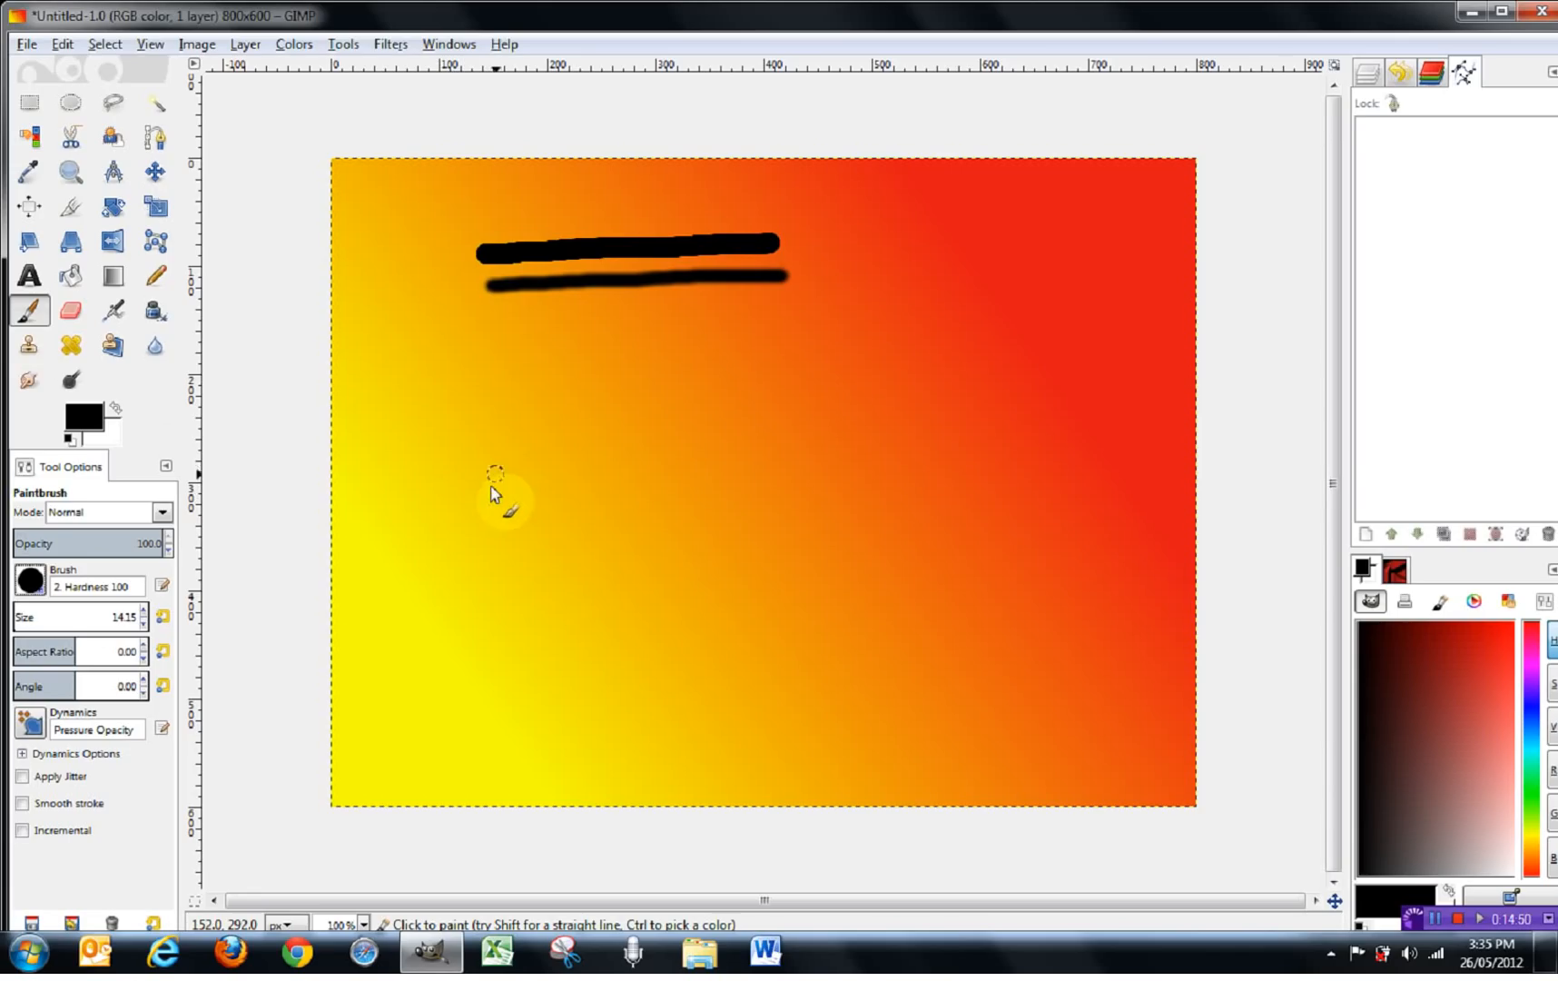
mouse_move(469, 464)
left_mouse_down()
mouse_move(486, 413)
mouse_move(439, 478)
mouse_move(527, 473)
left_mouse_up()
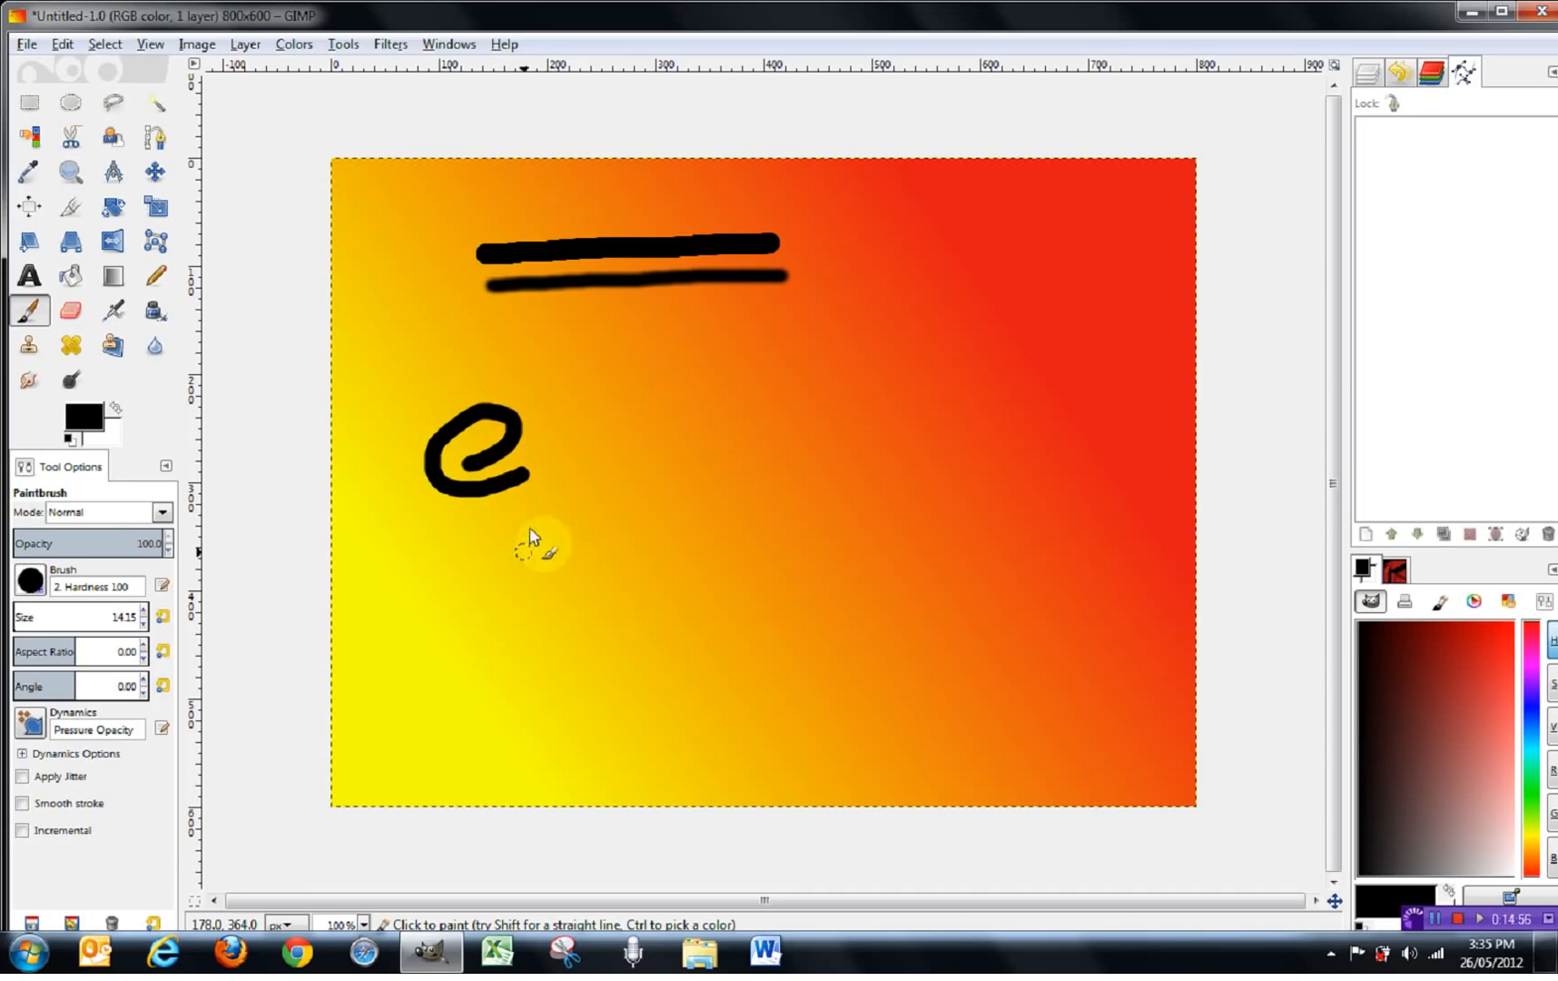
mouse_move(574, 434)
left_mouse_down()
mouse_move(627, 403)
mouse_move(569, 428)
mouse_move(624, 443)
mouse_move(714, 411)
mouse_move(727, 376)
mouse_move(702, 441)
mouse_move(744, 441)
left_mouse_up()
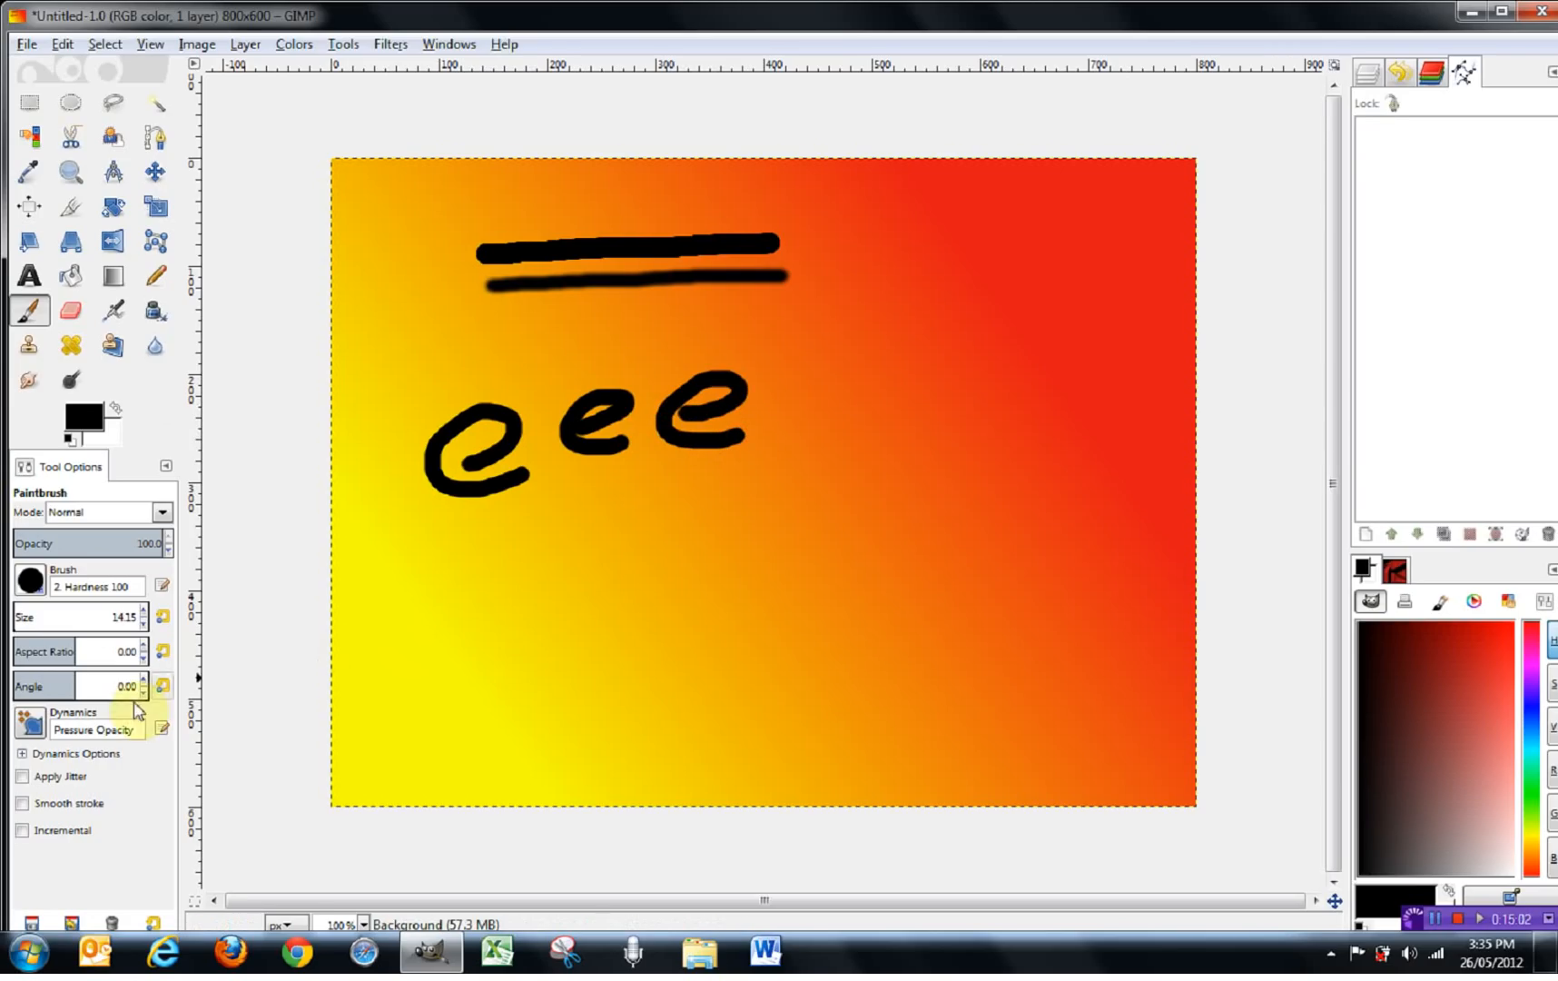
- Enable Smooth stroke with Quality 64 and Weight 591.8, and paint four more letter e shapes around the existing three
left_click(24, 803)
left_click_drag(49, 828, 112, 829)
left_click_drag(32, 866, 113, 861)
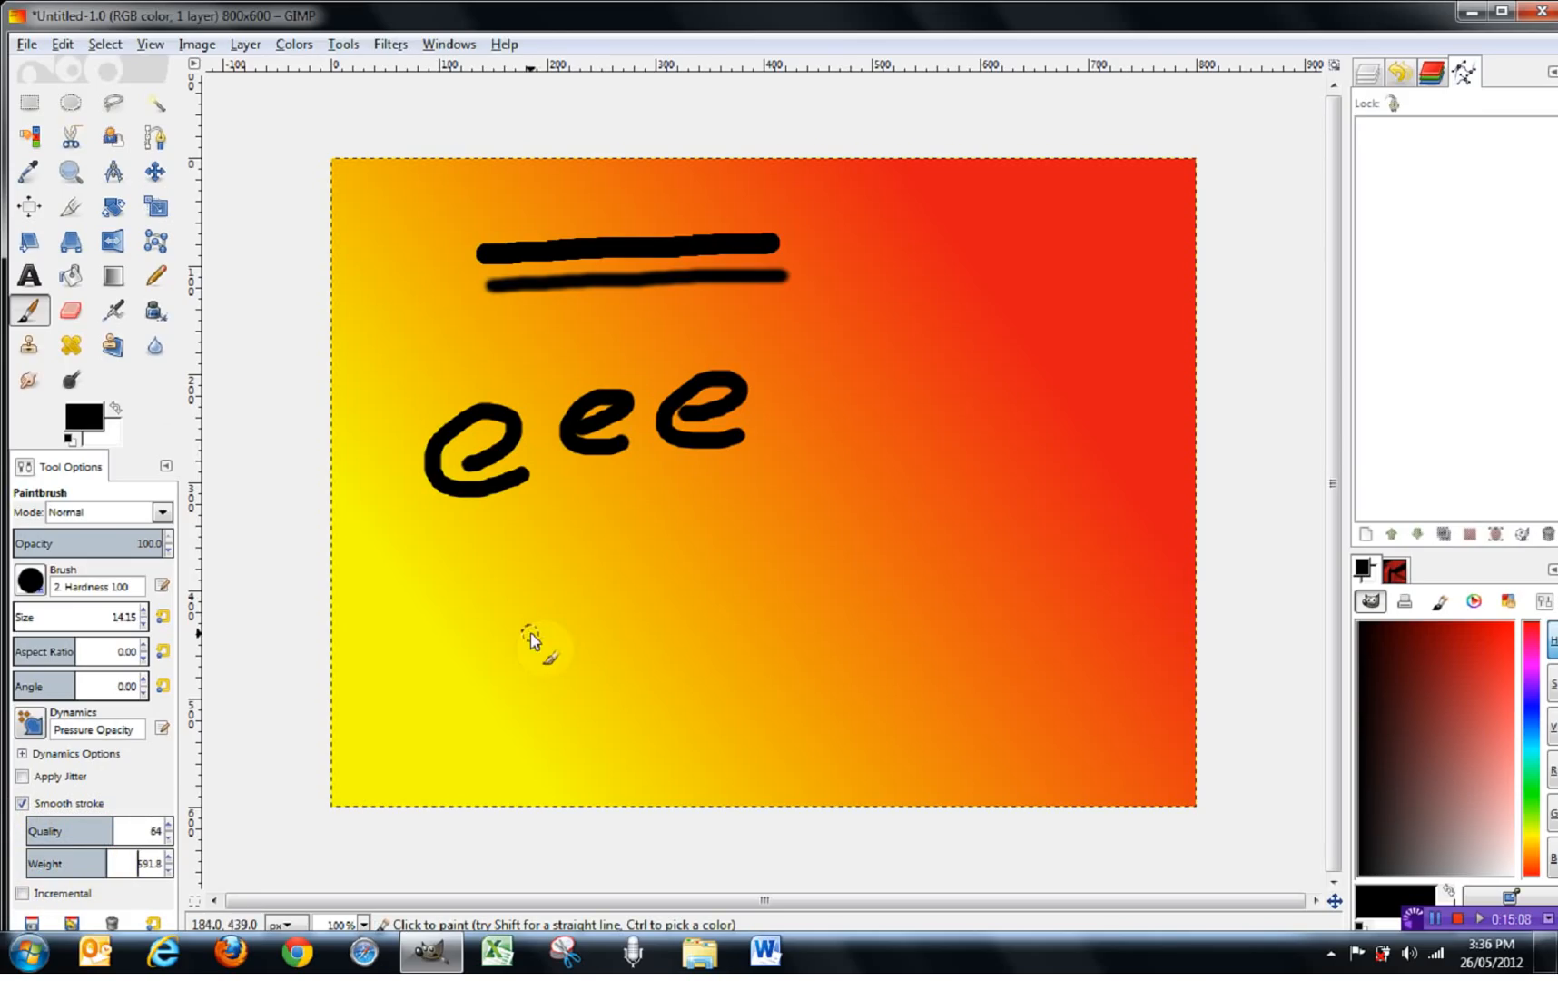
mouse_move(520, 626)
left_mouse_down()
mouse_move(539, 629)
mouse_move(480, 637)
mouse_move(576, 653)
left_mouse_up()
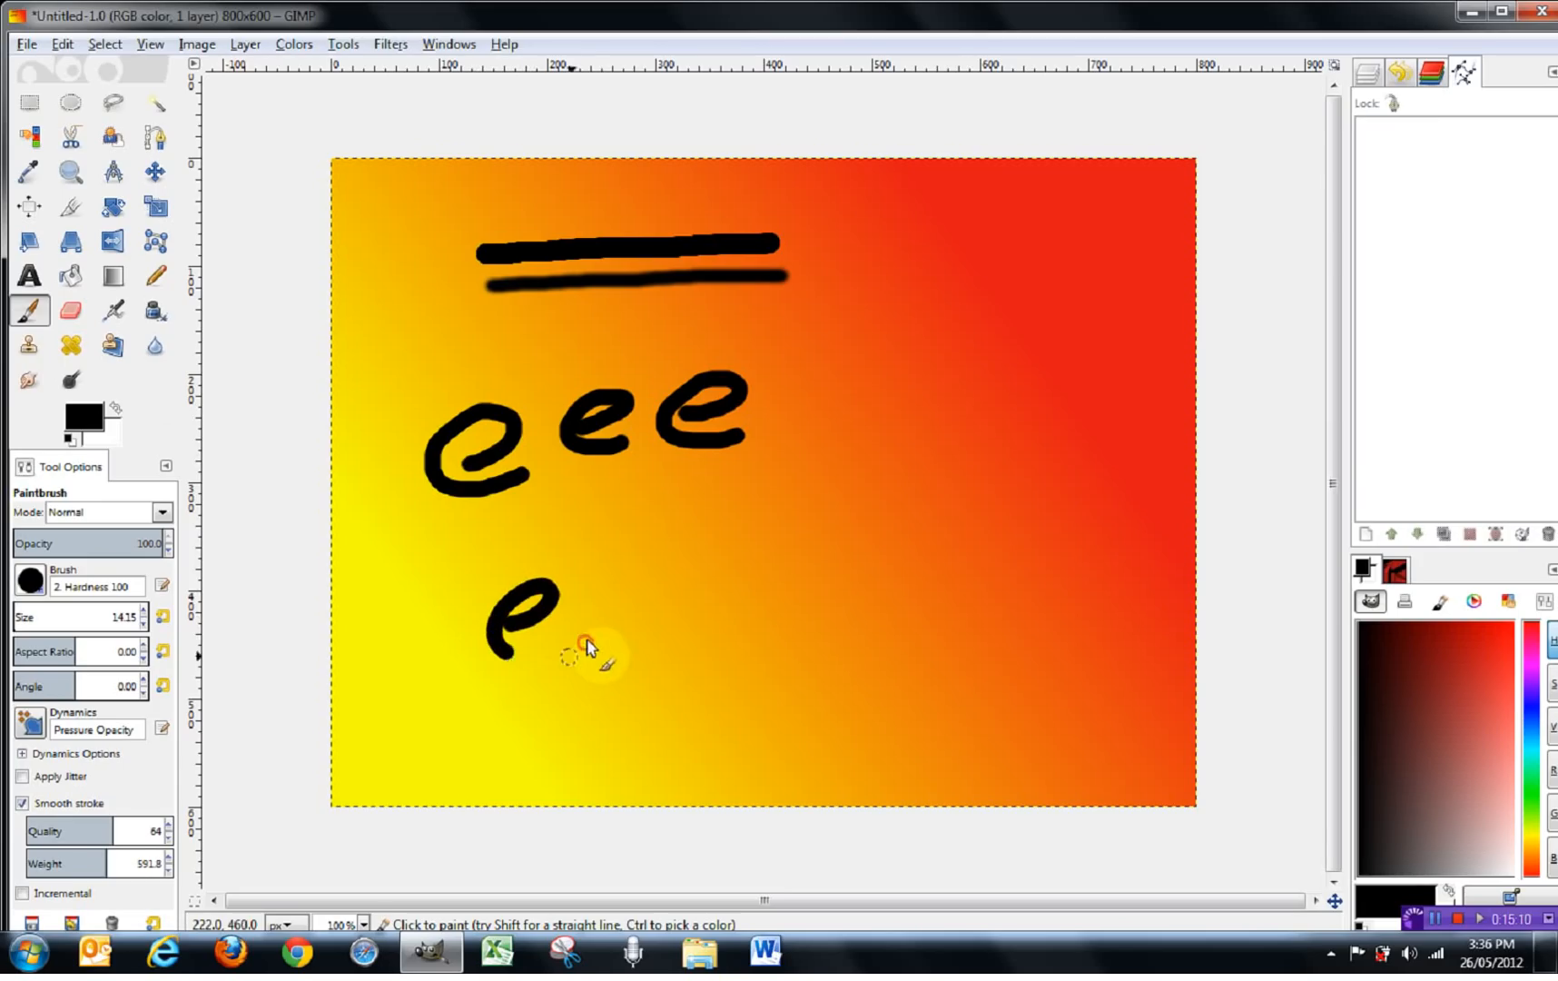
mouse_move(704, 603)
left_mouse_down()
mouse_move(765, 530)
mouse_move(677, 567)
mouse_move(692, 626)
mouse_move(723, 644)
mouse_move(826, 586)
left_mouse_up()
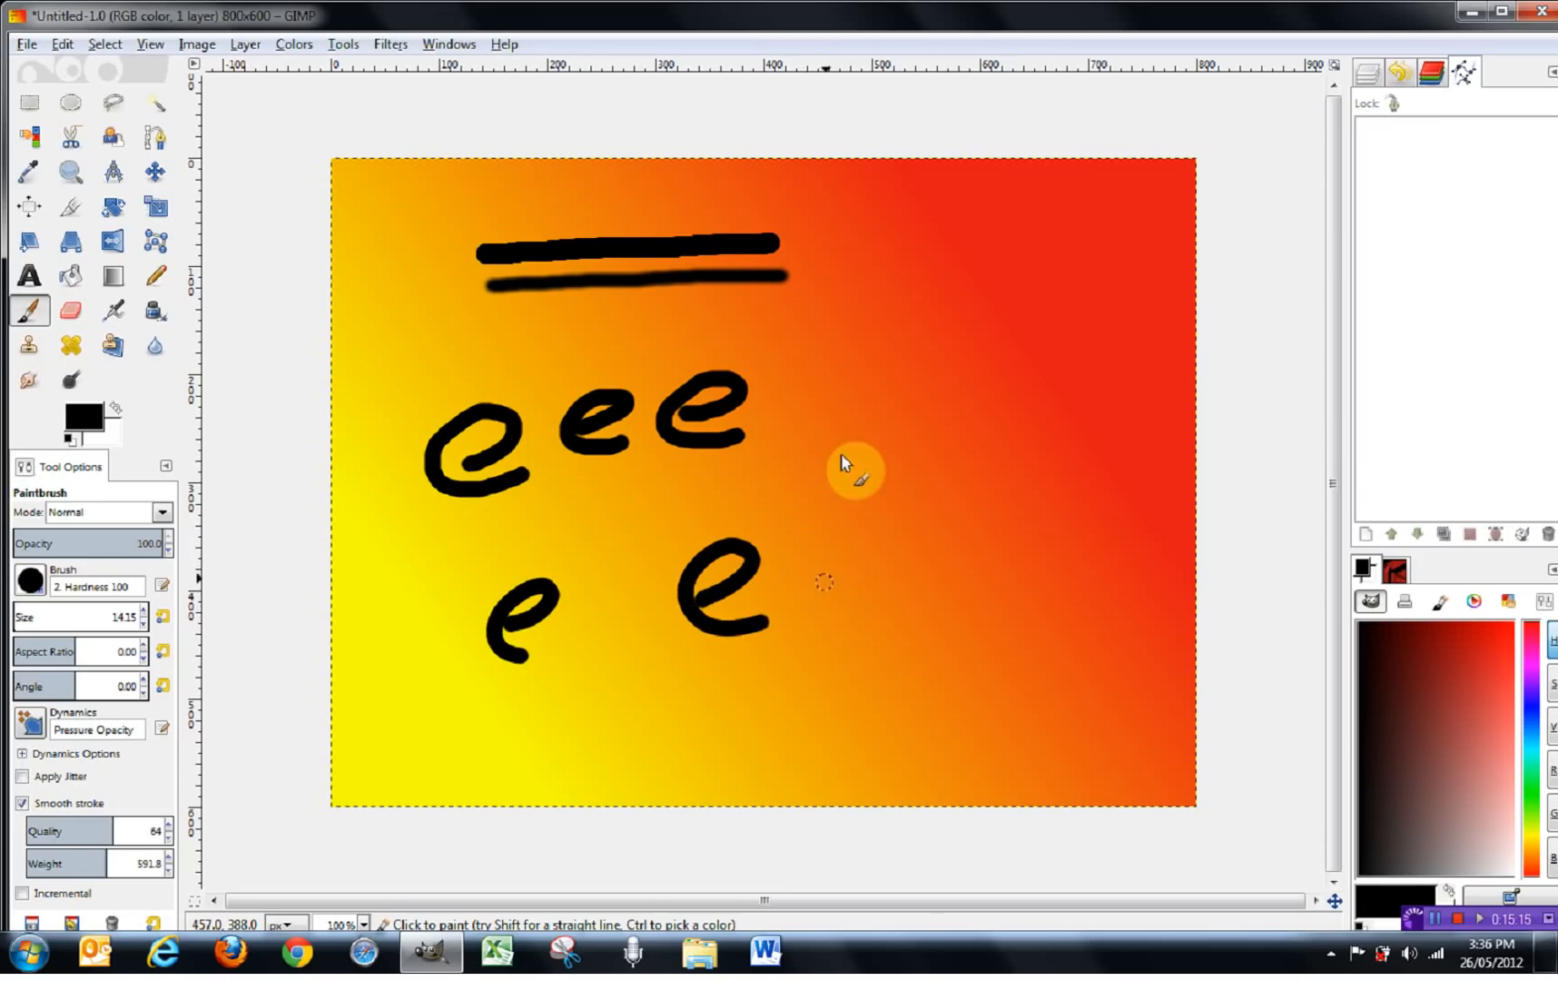
mouse_move(835, 420)
left_mouse_down()
mouse_move(897, 376)
mouse_move(850, 374)
mouse_move(803, 421)
mouse_move(809, 439)
mouse_move(872, 467)
mouse_move(922, 431)
left_mouse_up()
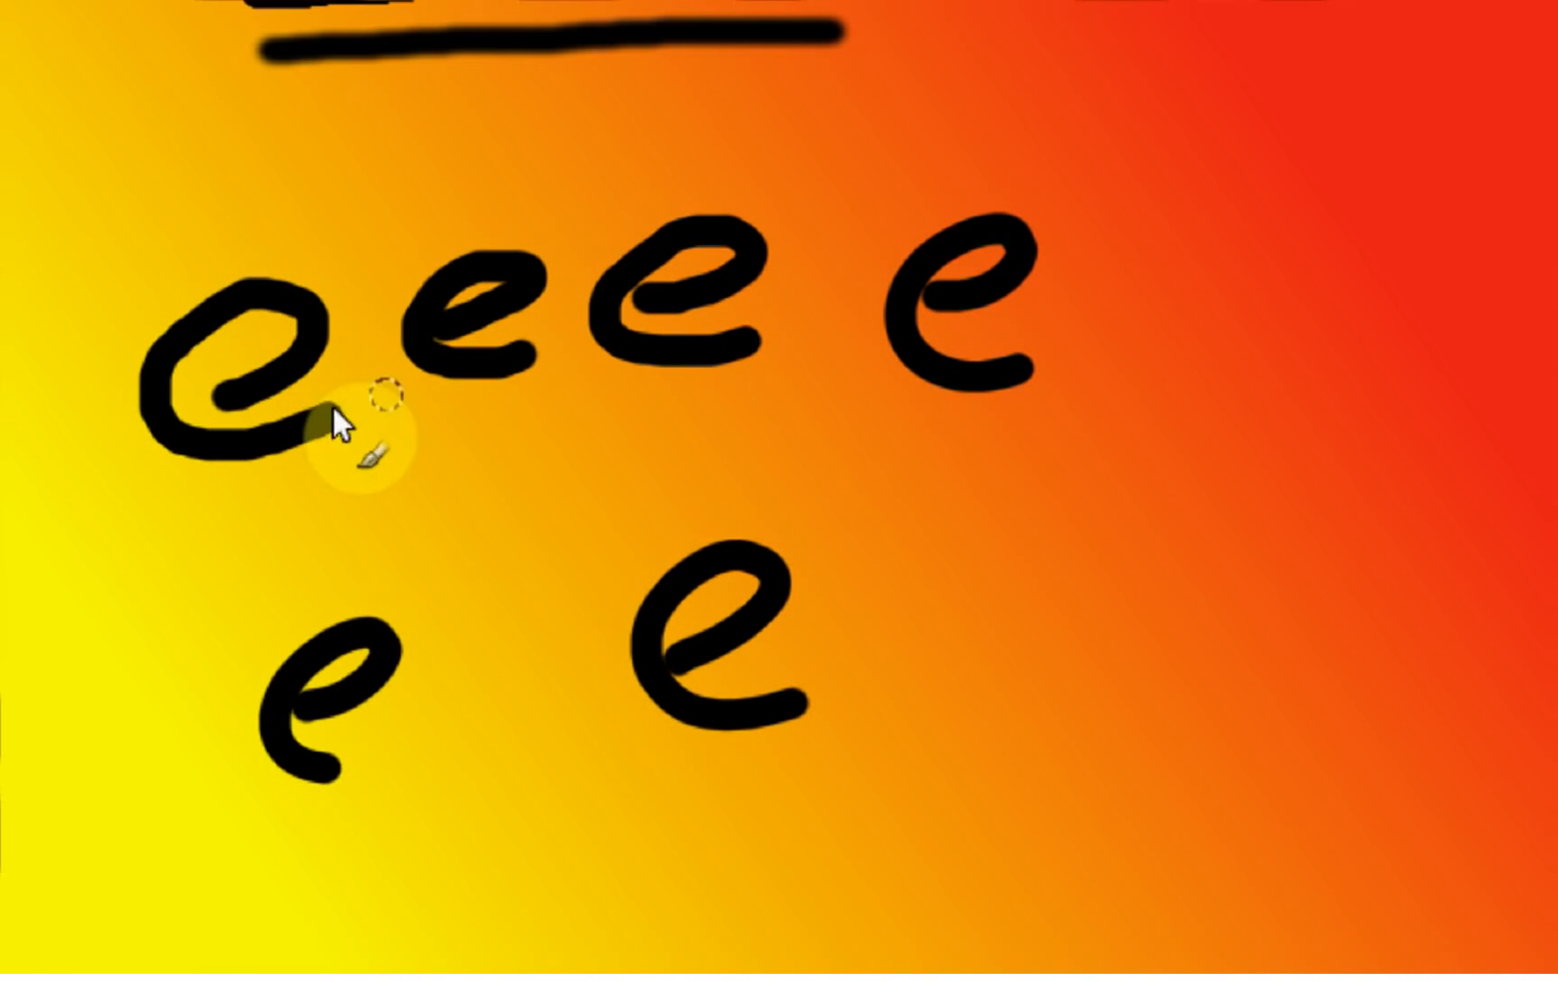
mouse_move(202, 213)
left_mouse_down()
mouse_move(248, 149)
mouse_move(137, 241)
mouse_move(251, 244)
left_mouse_up()
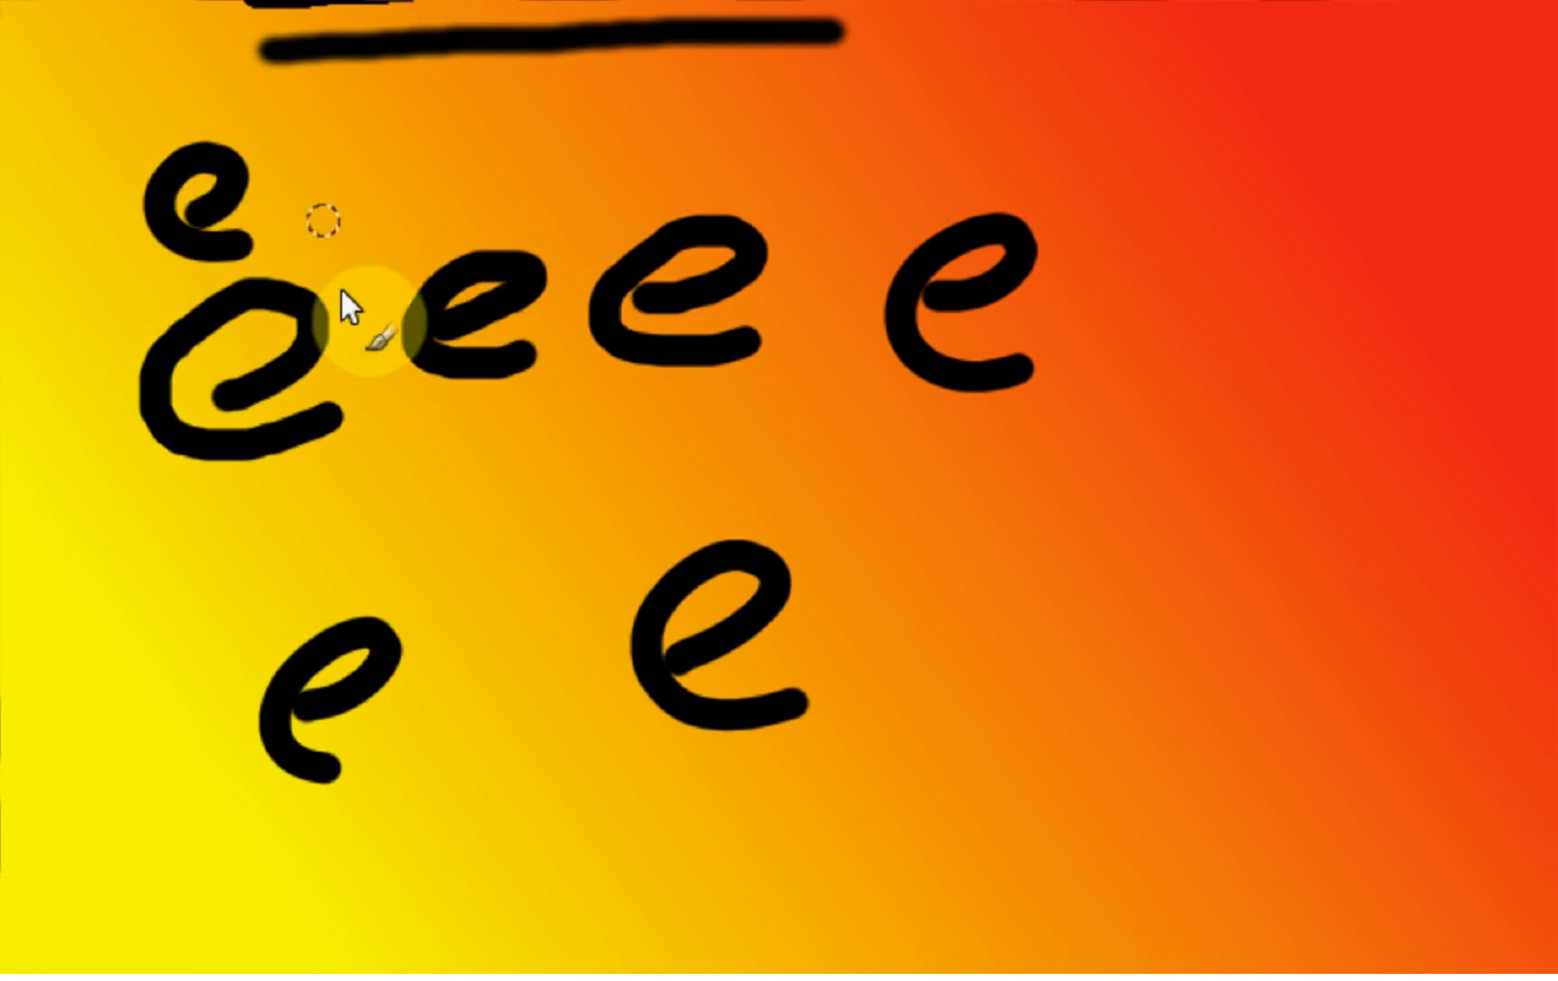
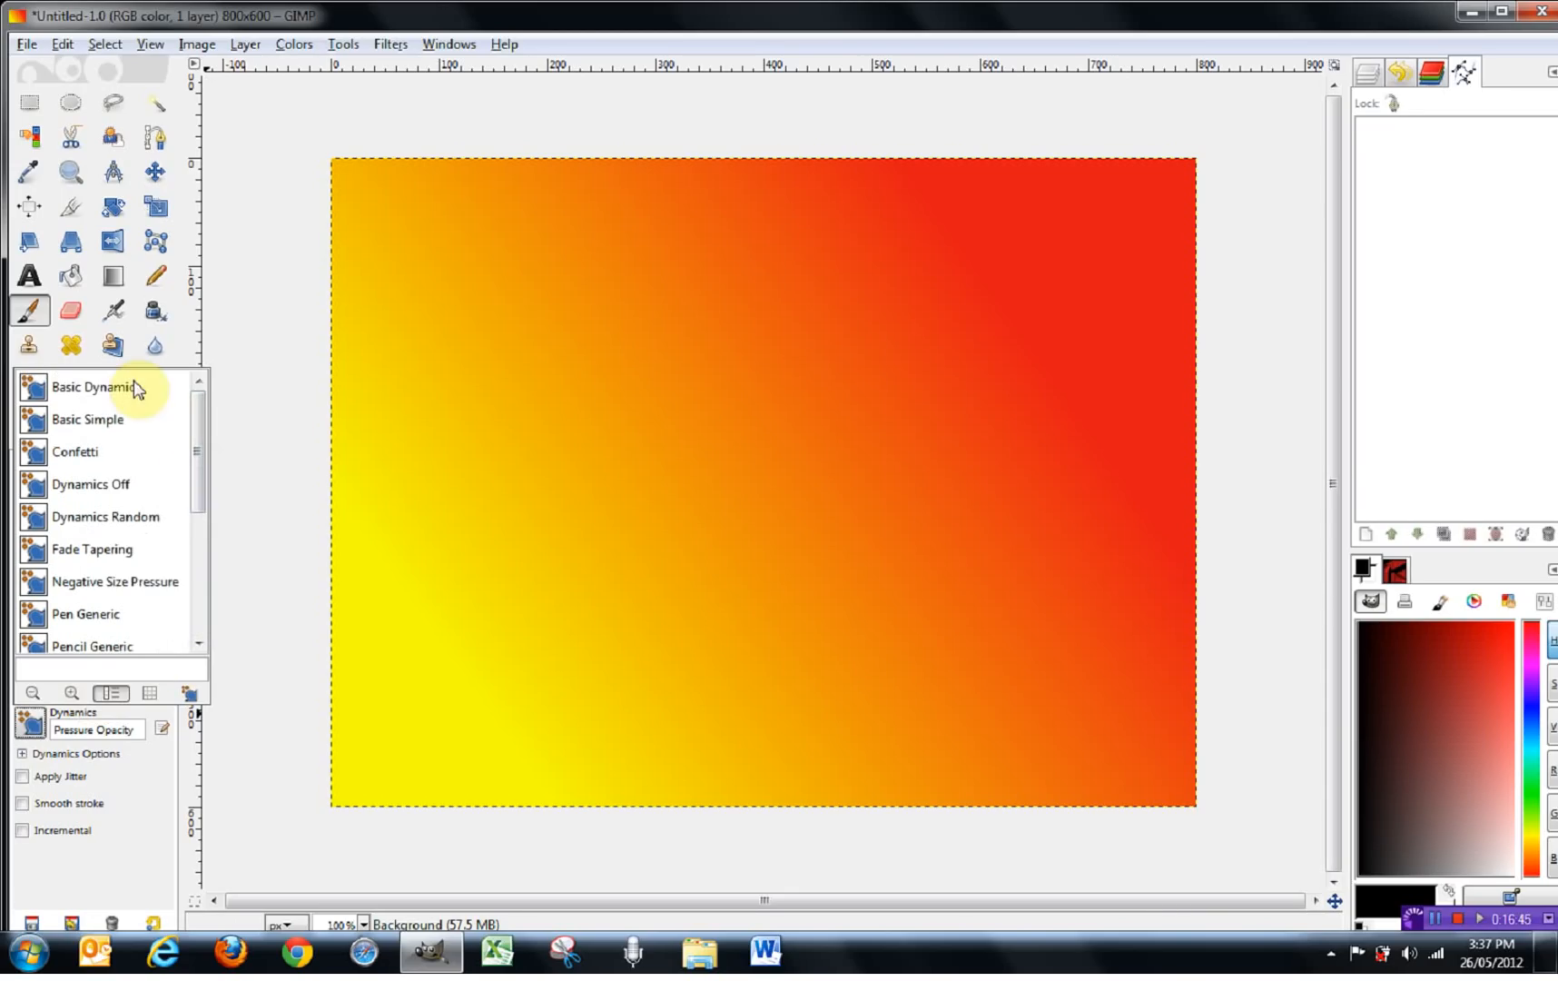
- Set the brush dynamics to Basic Dynamics and paint four long black strokes across the cleared gradient canvas
left_click(80, 397)
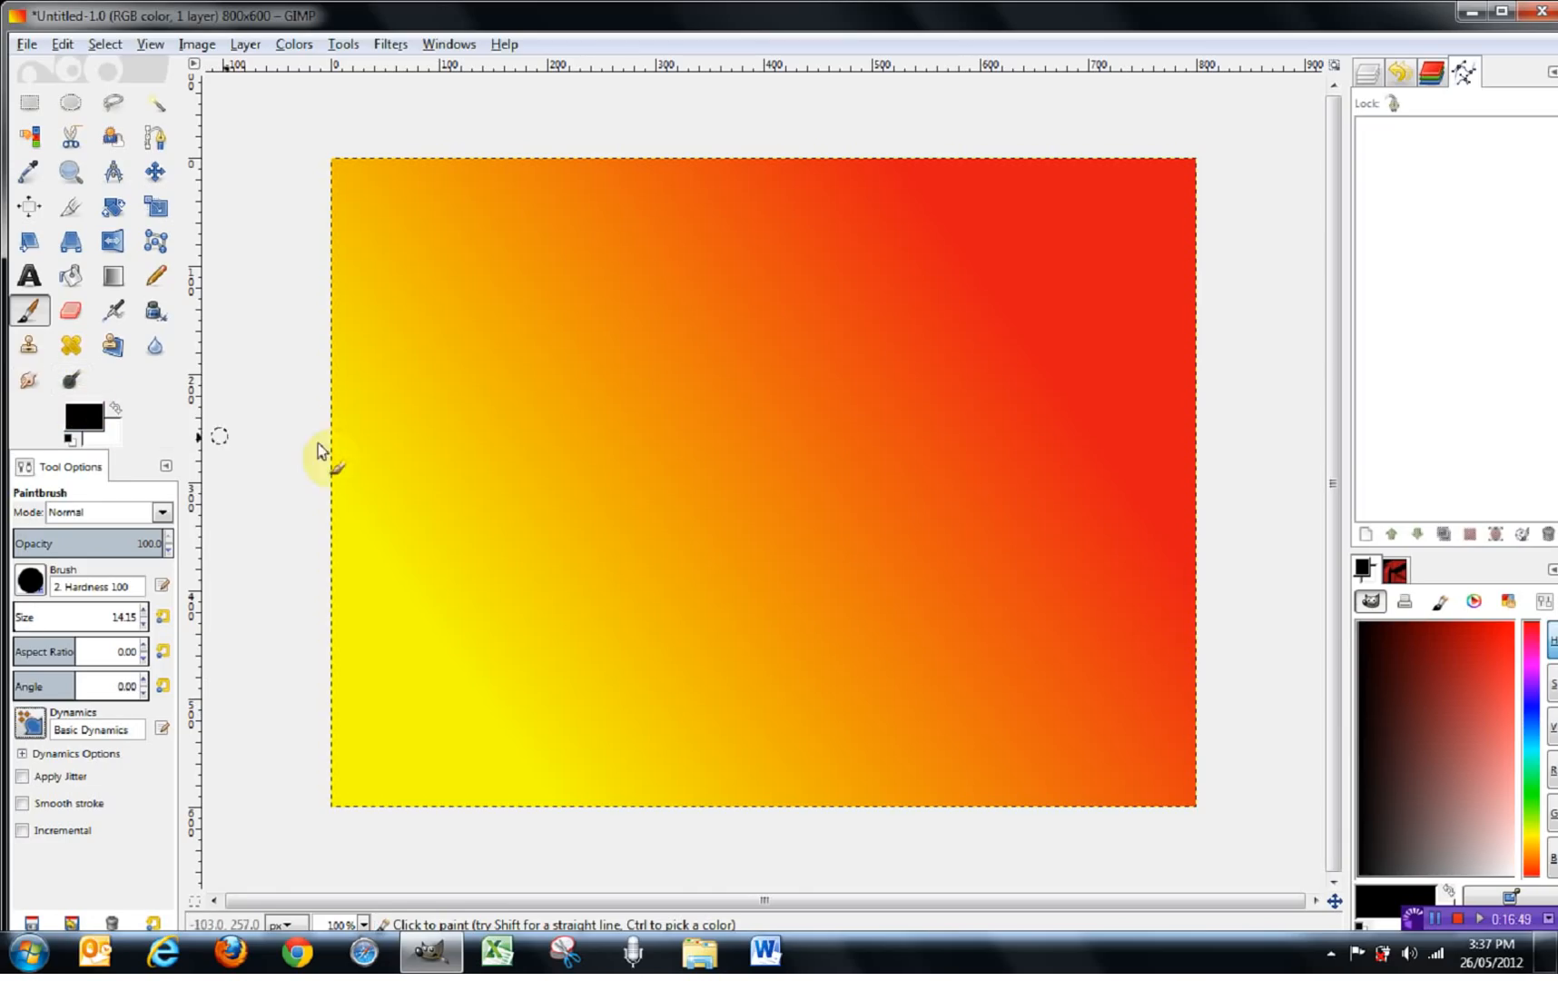
mouse_move(400, 567)
left_mouse_down()
mouse_move(488, 518)
mouse_move(729, 440)
mouse_move(762, 486)
mouse_move(557, 598)
left_mouse_up()
left_click_drag(432, 380, 872, 274)
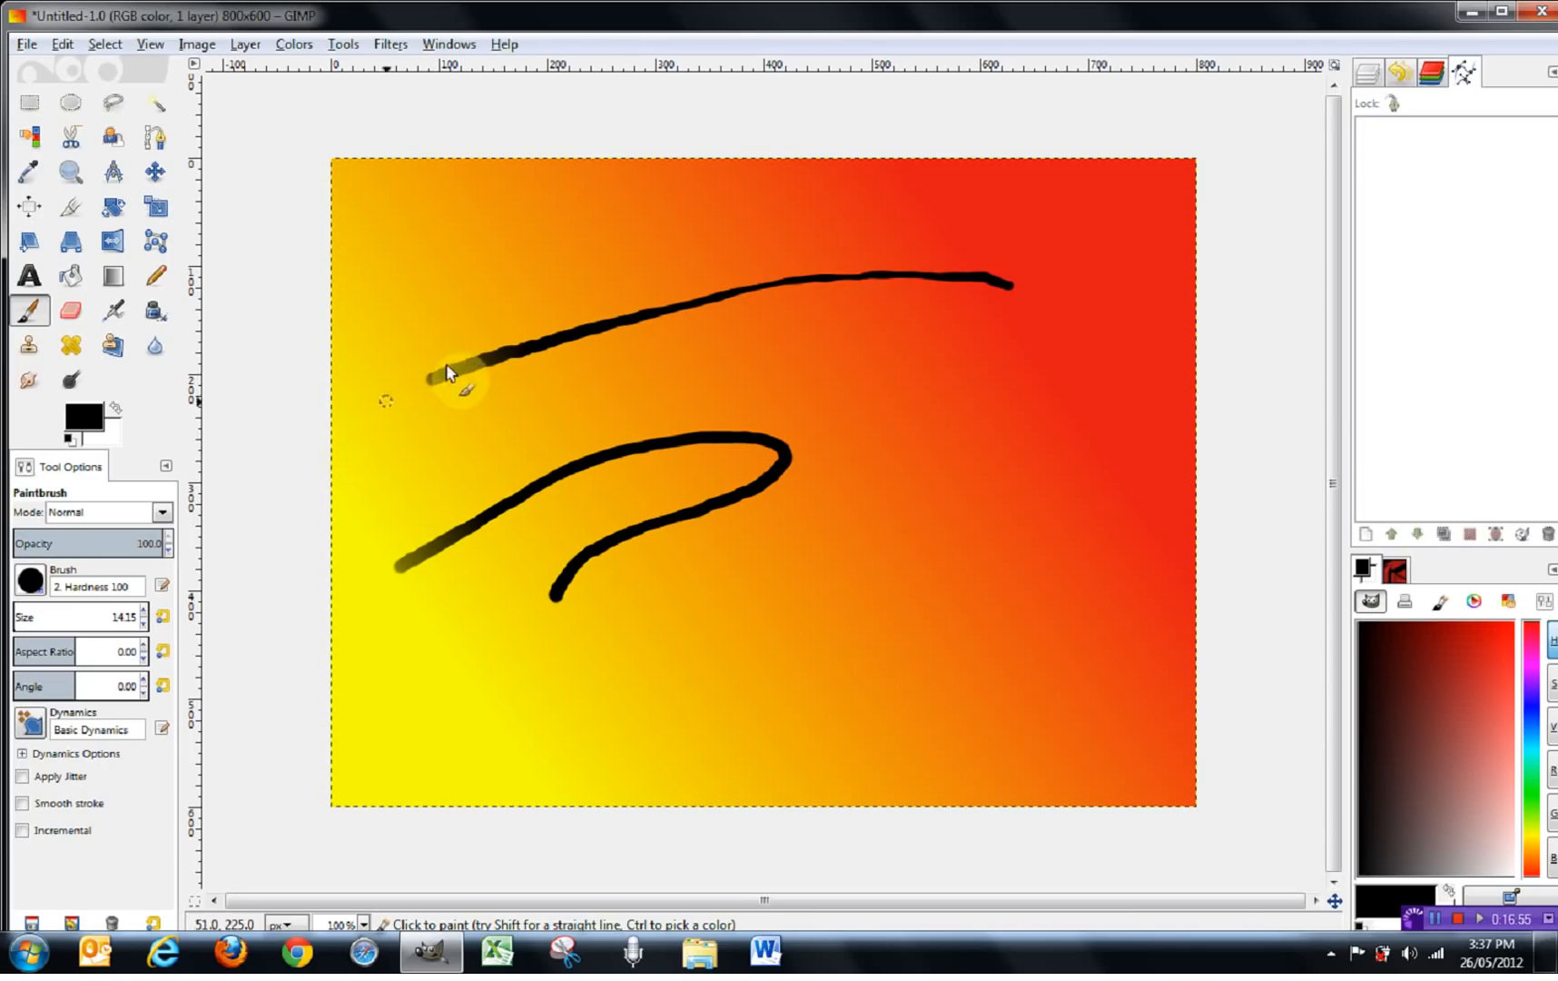
left_click_drag(432, 377, 622, 327)
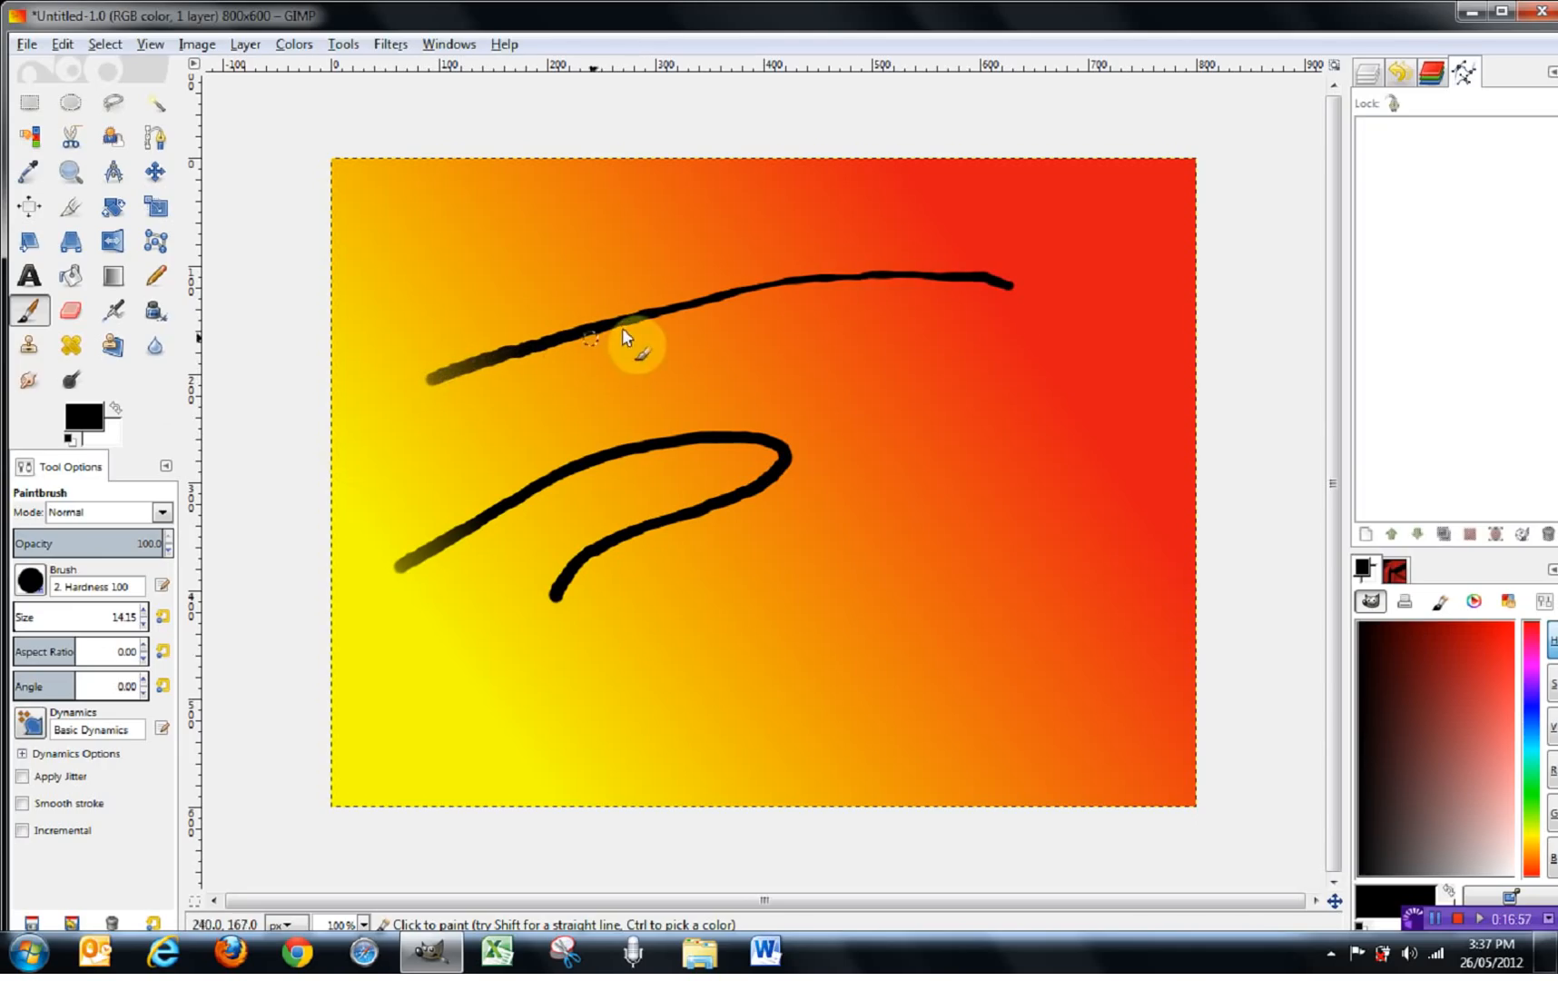
mouse_move(484, 719)
left_mouse_down()
mouse_move(748, 647)
mouse_move(1001, 494)
mouse_move(1013, 432)
left_mouse_up()
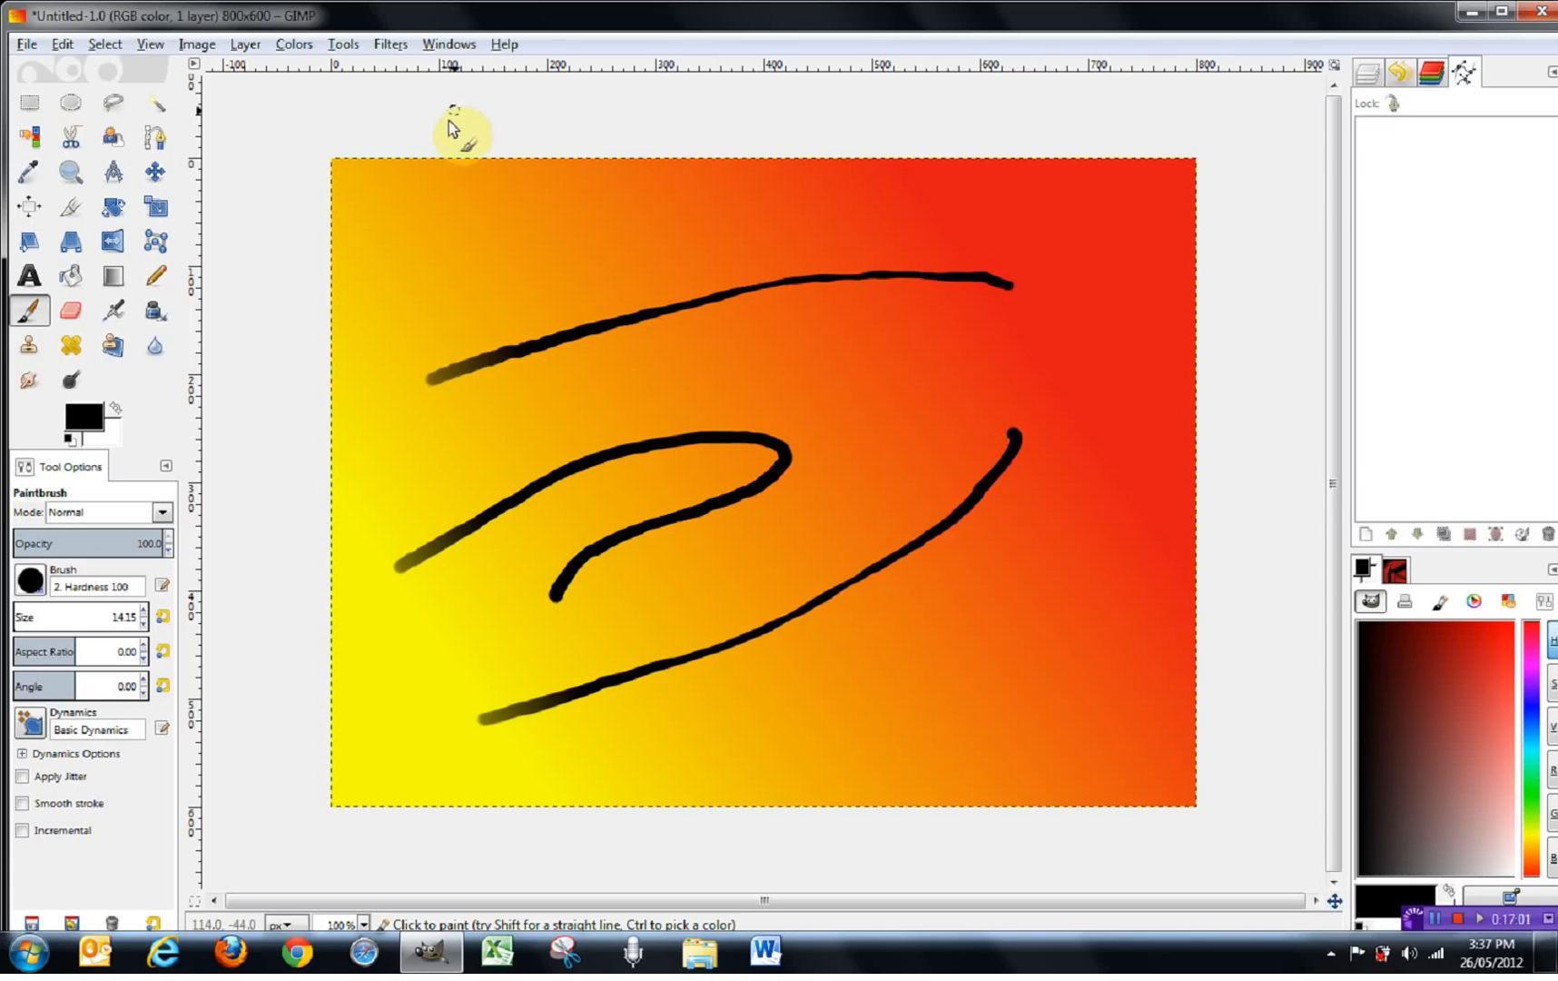
left_click_drag(412, 214, 944, 178)
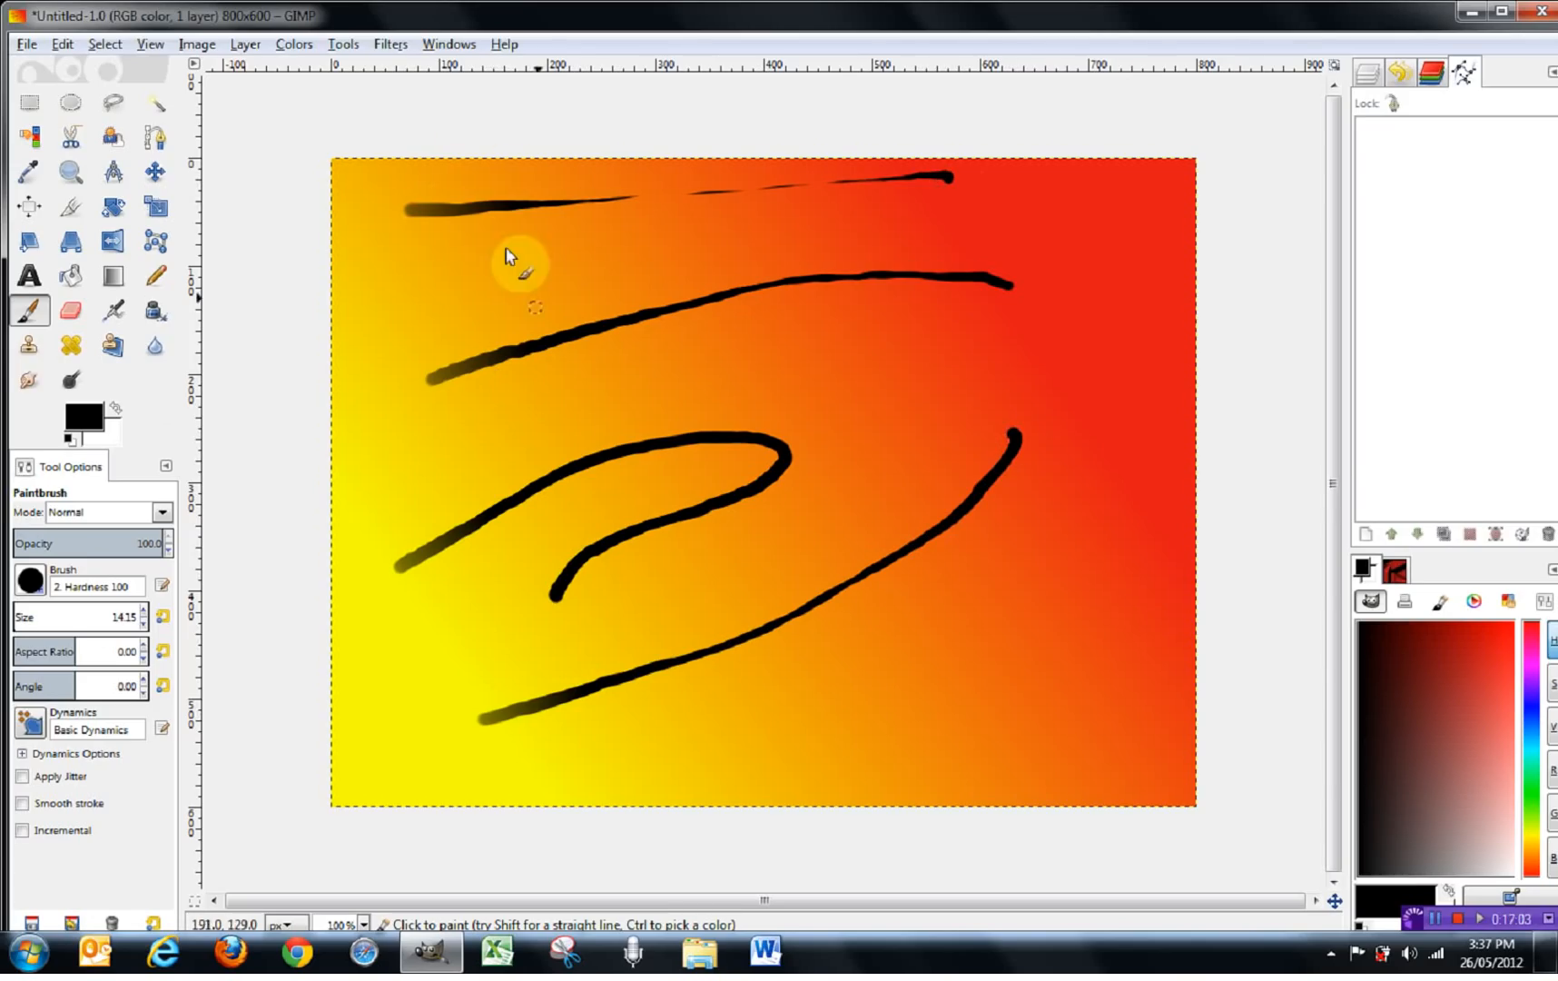
- Paint several long sweeping and looping black strokes over the four existing lines with Basic Dynamics
left_click_drag(454, 207, 702, 192)
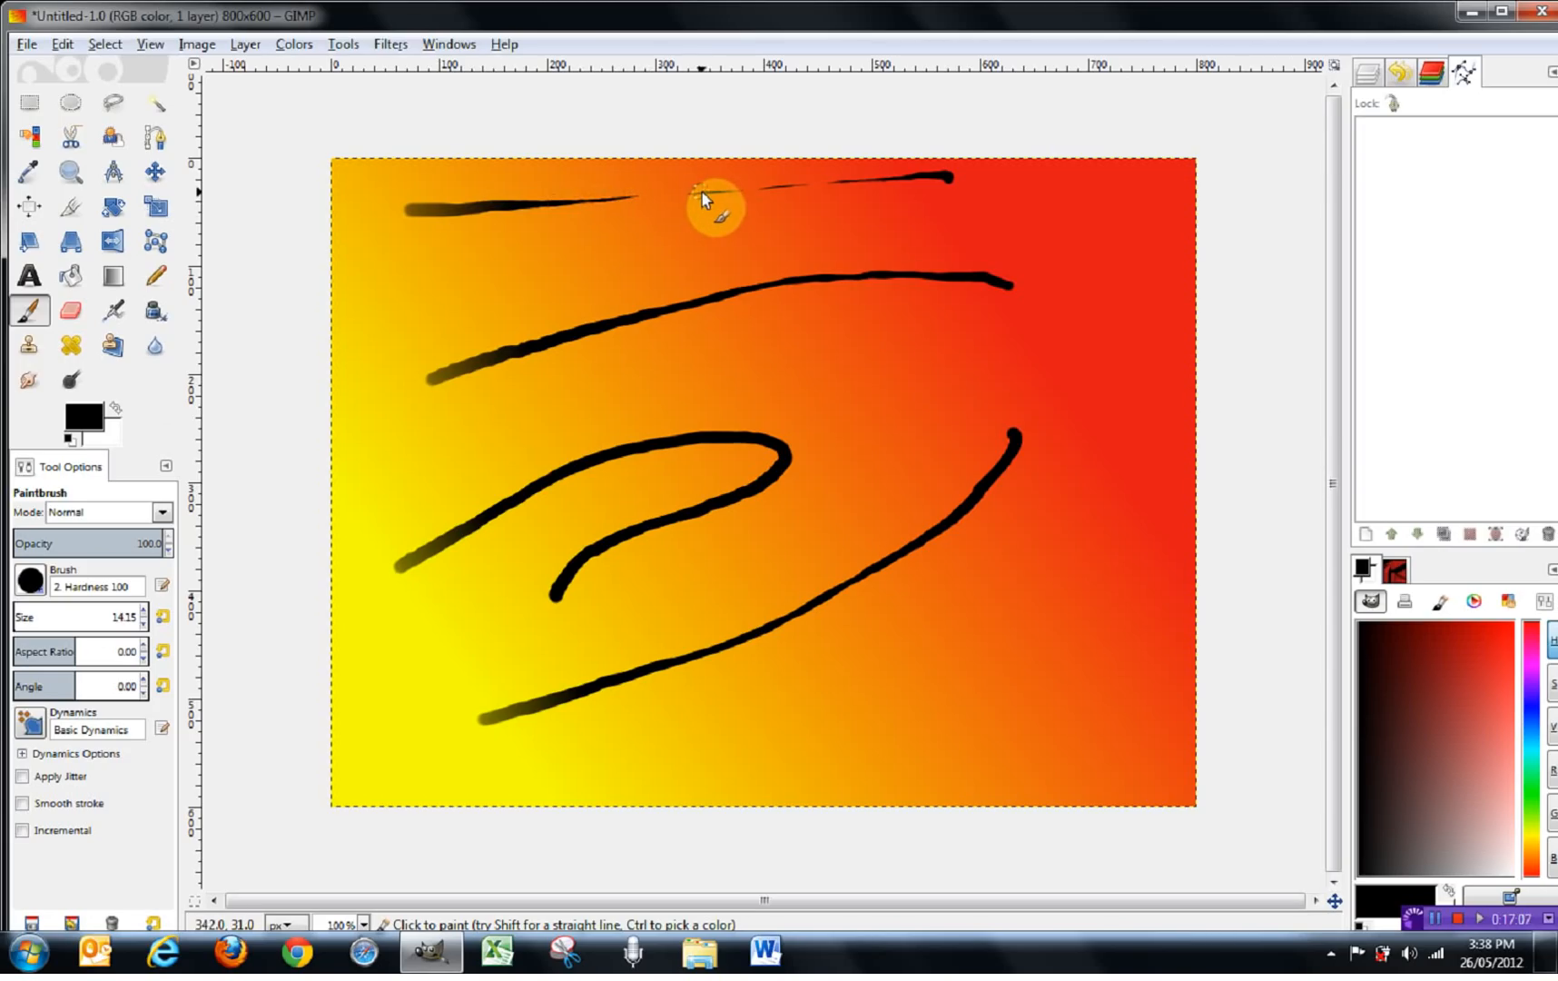
left_click(408, 303)
mouse_move(408, 303)
left_mouse_down()
mouse_move(684, 243)
mouse_move(945, 210)
mouse_move(935, 289)
mouse_move(684, 396)
mouse_move(907, 404)
mouse_move(736, 604)
left_mouse_up()
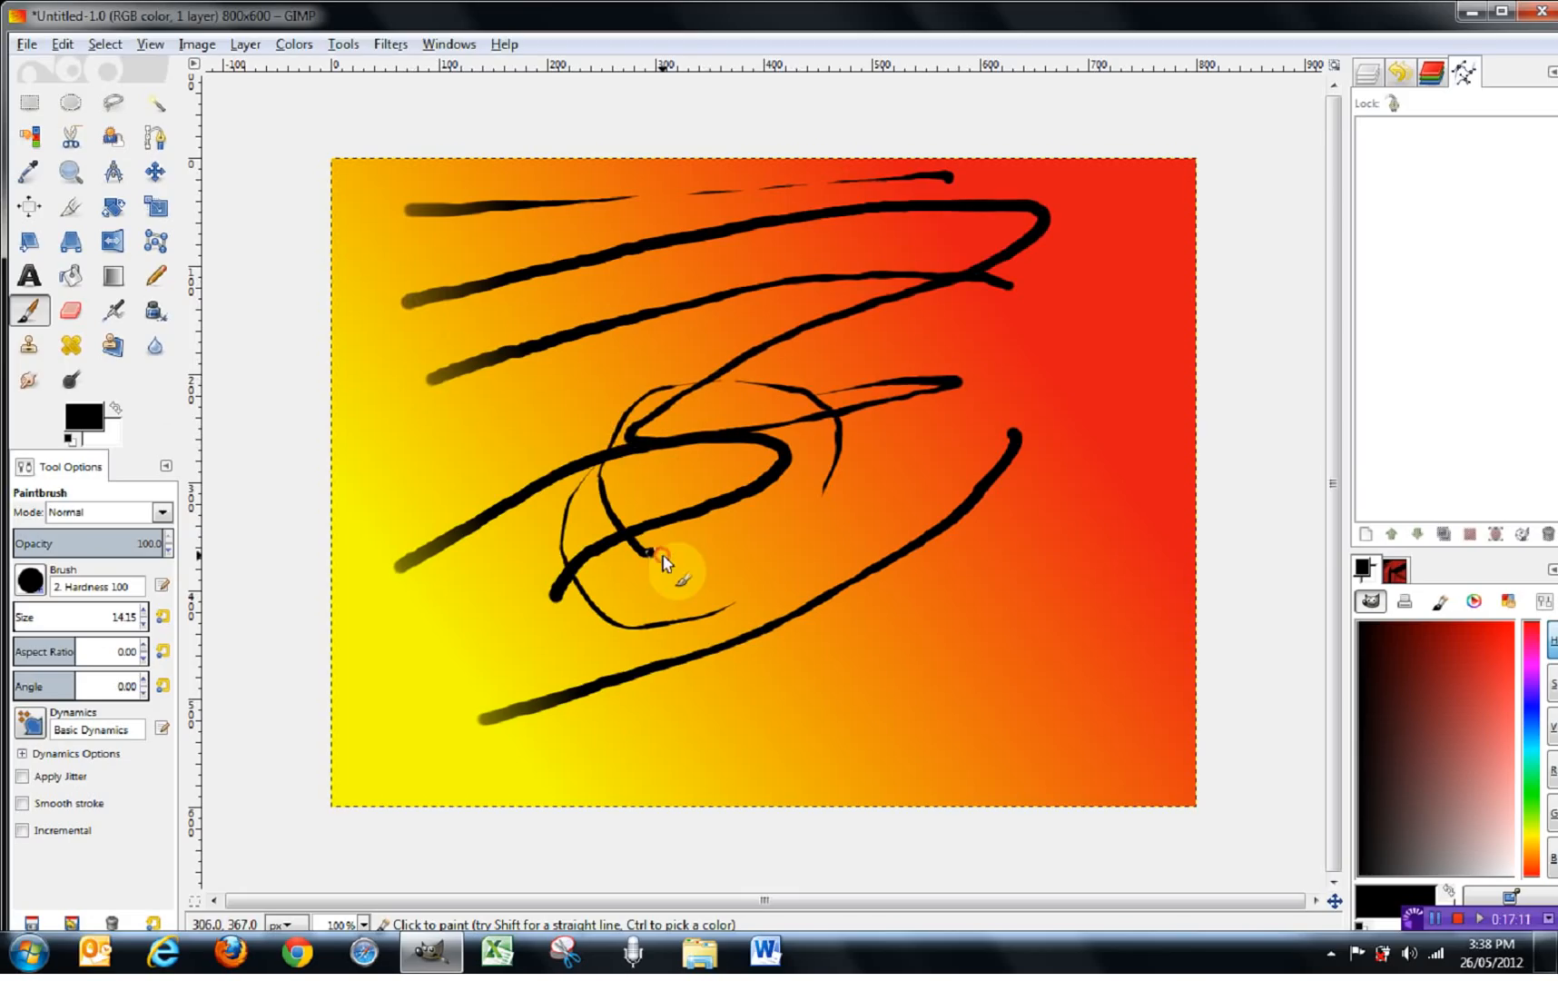
mouse_move(581, 402)
left_mouse_down()
mouse_move(547, 591)
mouse_move(578, 837)
mouse_move(516, 593)
left_mouse_up()
mouse_move(726, 508)
left_mouse_down()
mouse_move(969, 532)
mouse_move(916, 575)
mouse_move(958, 693)
mouse_move(771, 712)
left_mouse_up()
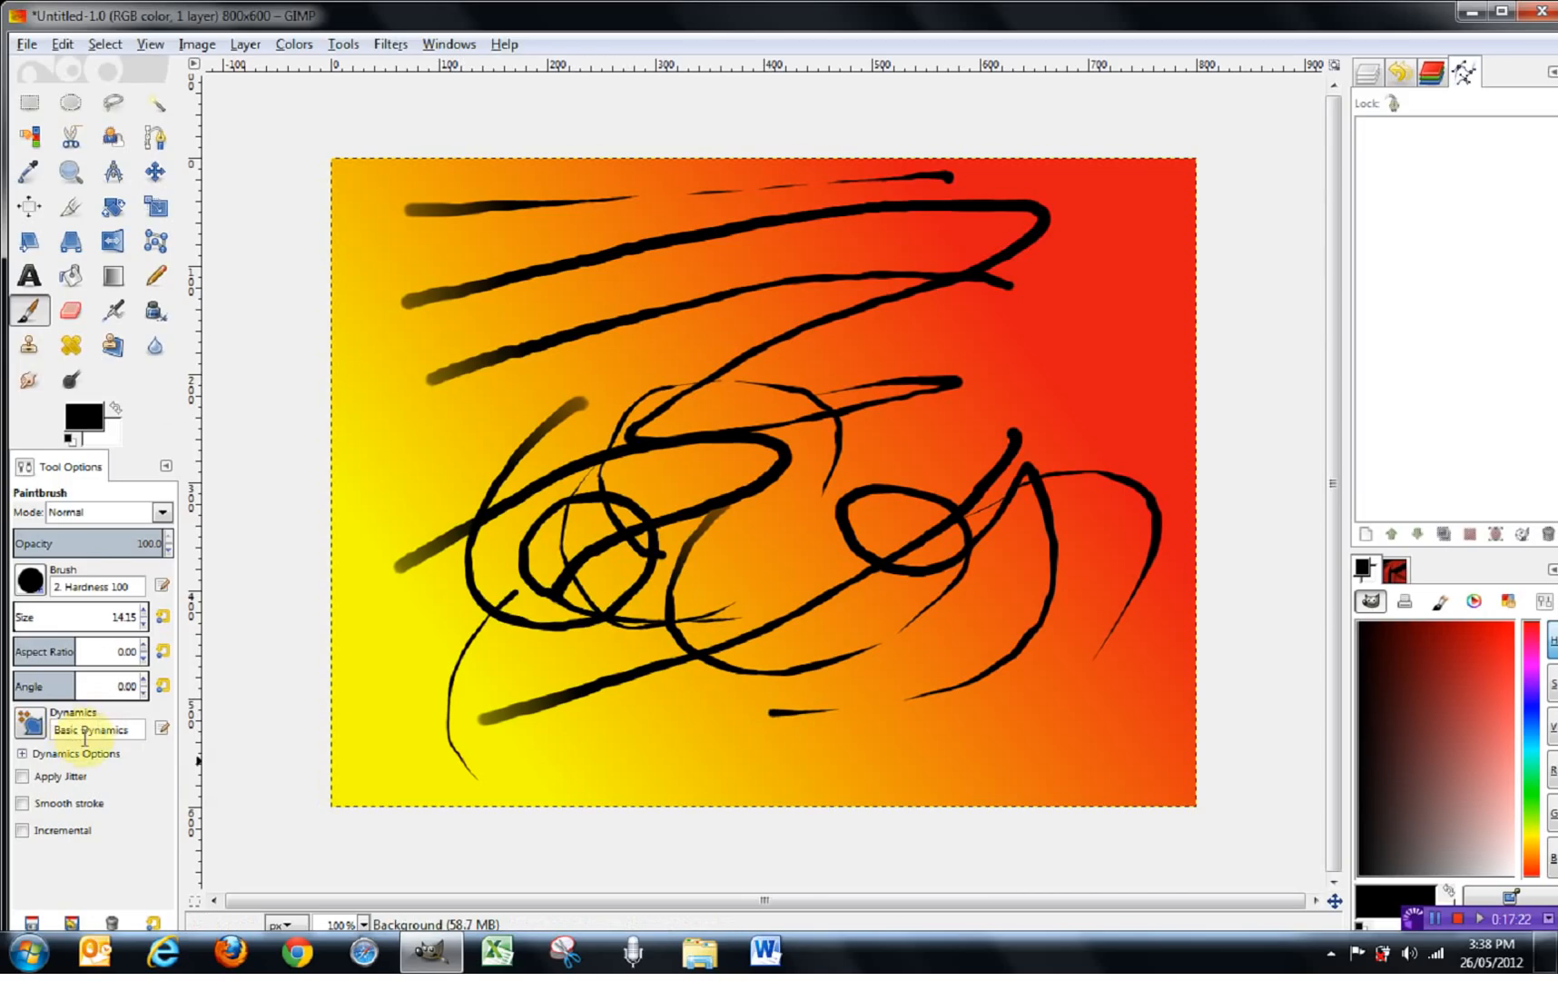
- Examine the list of brush dynamics presets and the mapping matrices of Basic Dynamics and Basic Simple
left_click(27, 721)
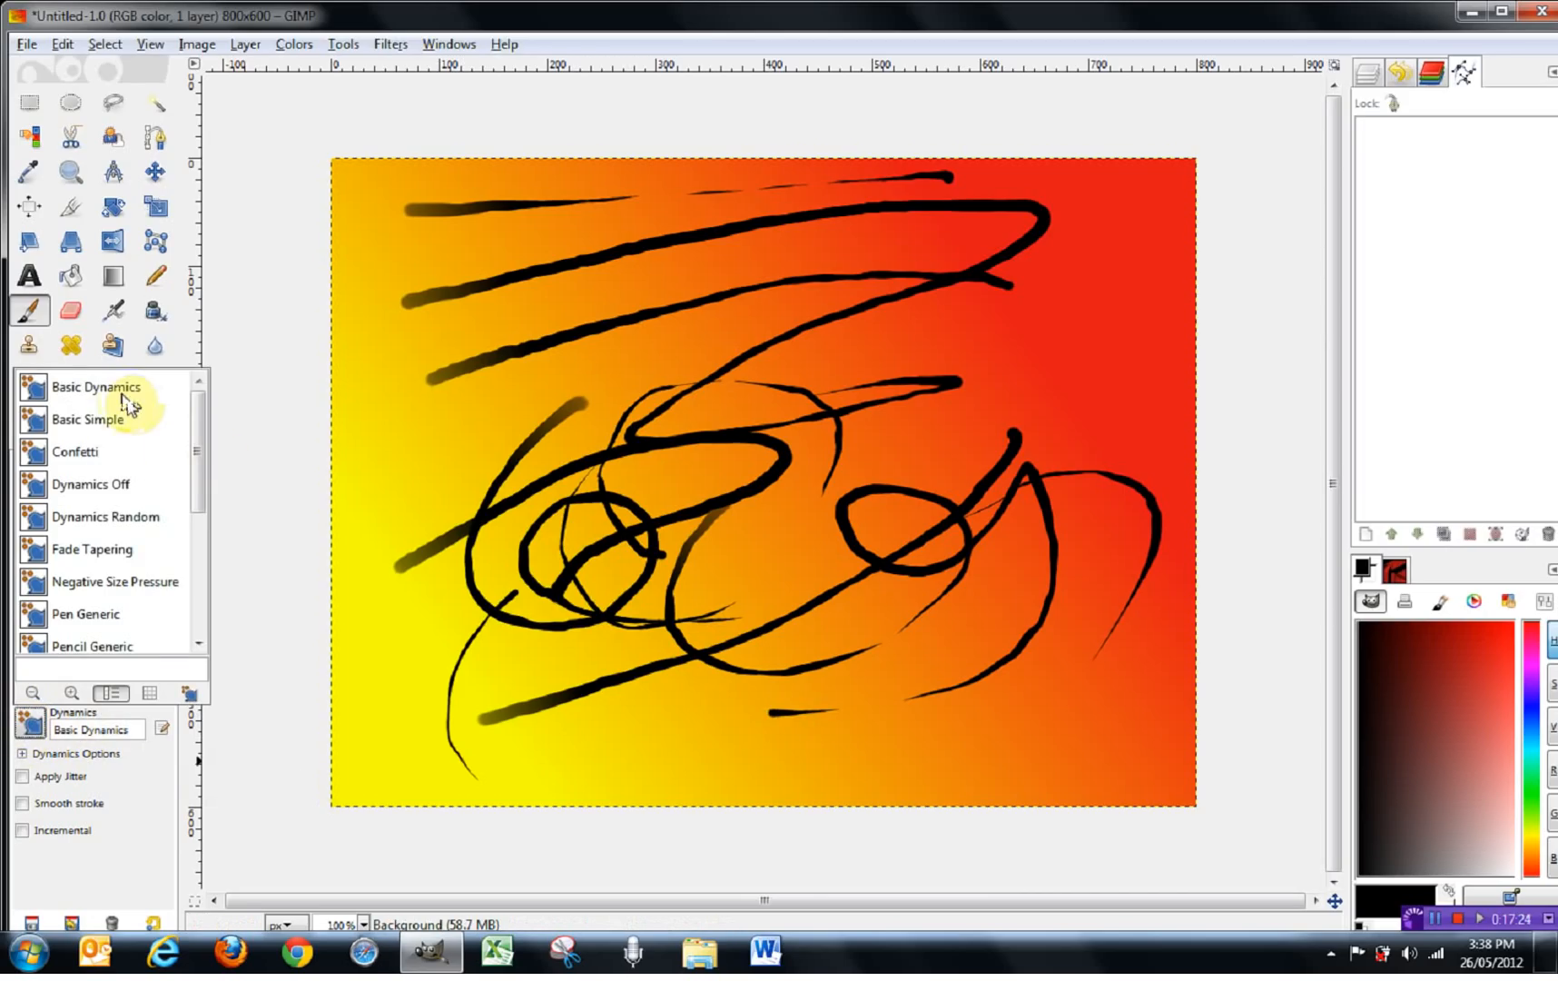
mouse_move(198, 480)
left_mouse_down()
mouse_move(202, 613)
mouse_move(215, 445)
mouse_move(198, 394)
left_mouse_up()
scroll(202, 614, "down", 1)
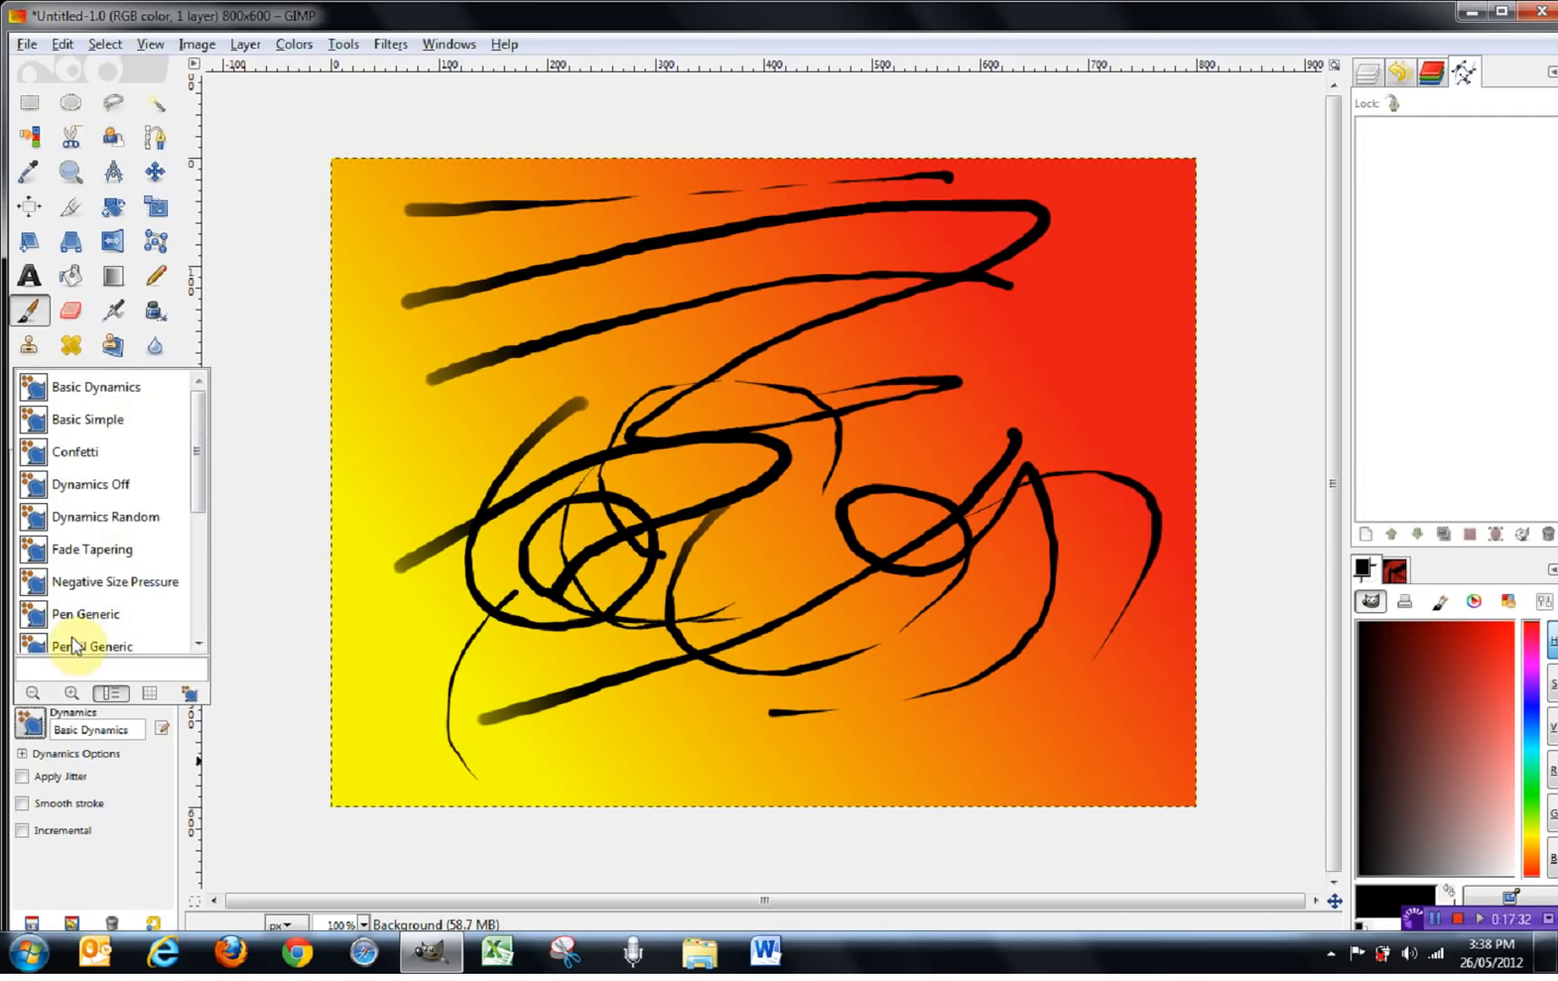
left_click(163, 755)
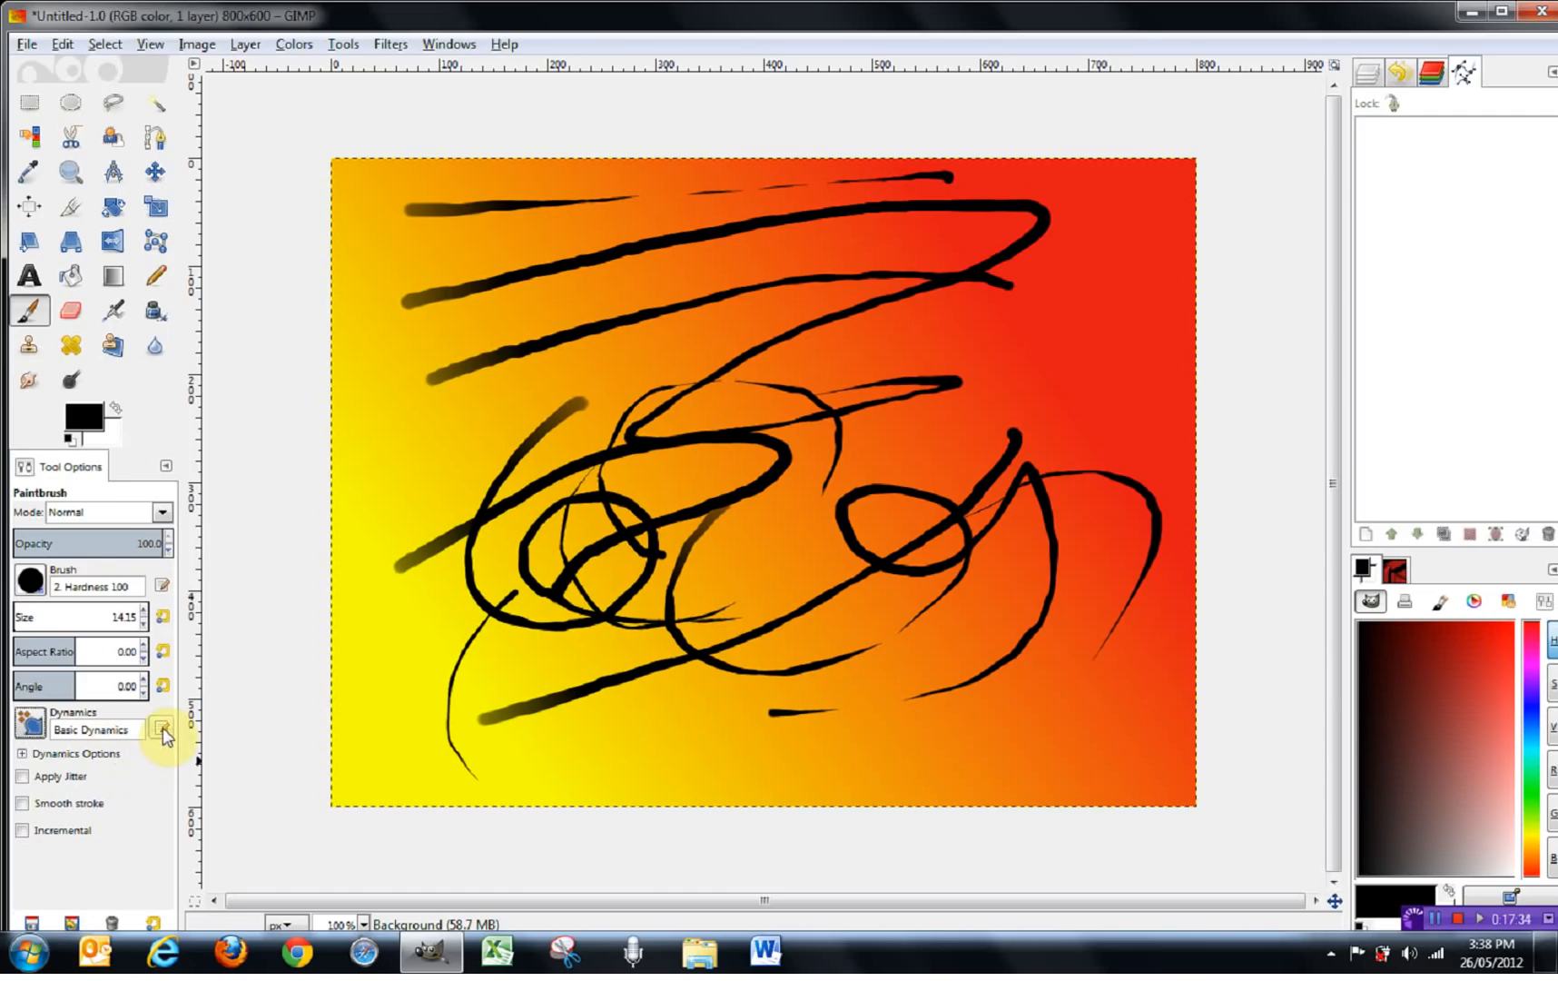
left_click(162, 729)
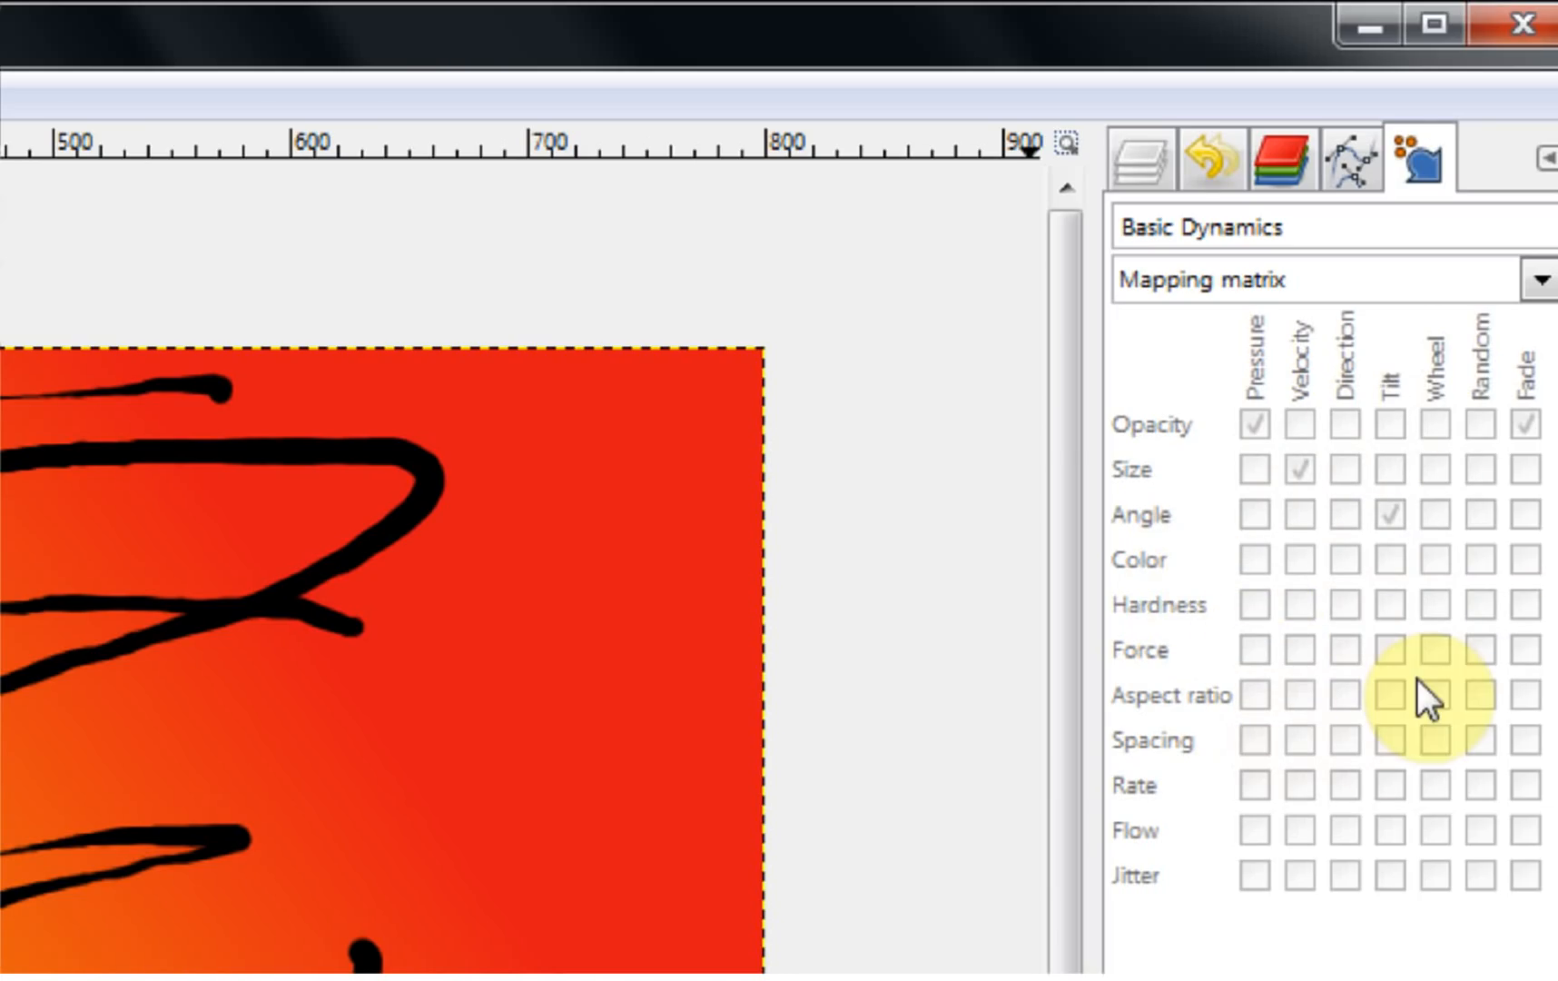
left_click(1253, 420)
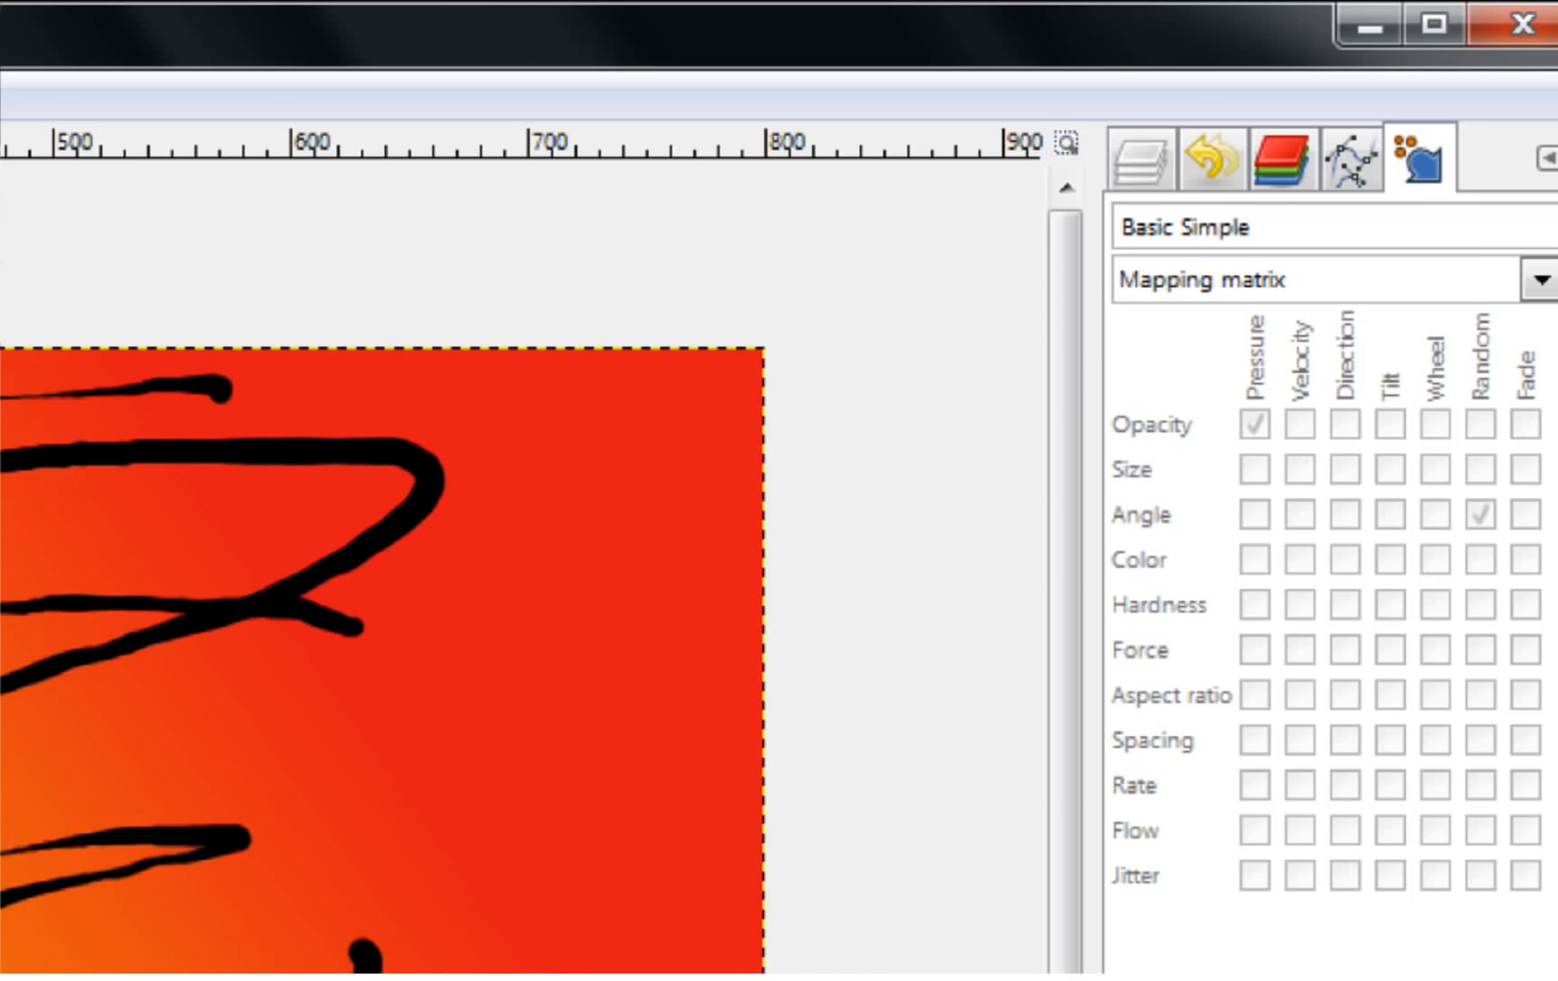
left_click(1479, 514)
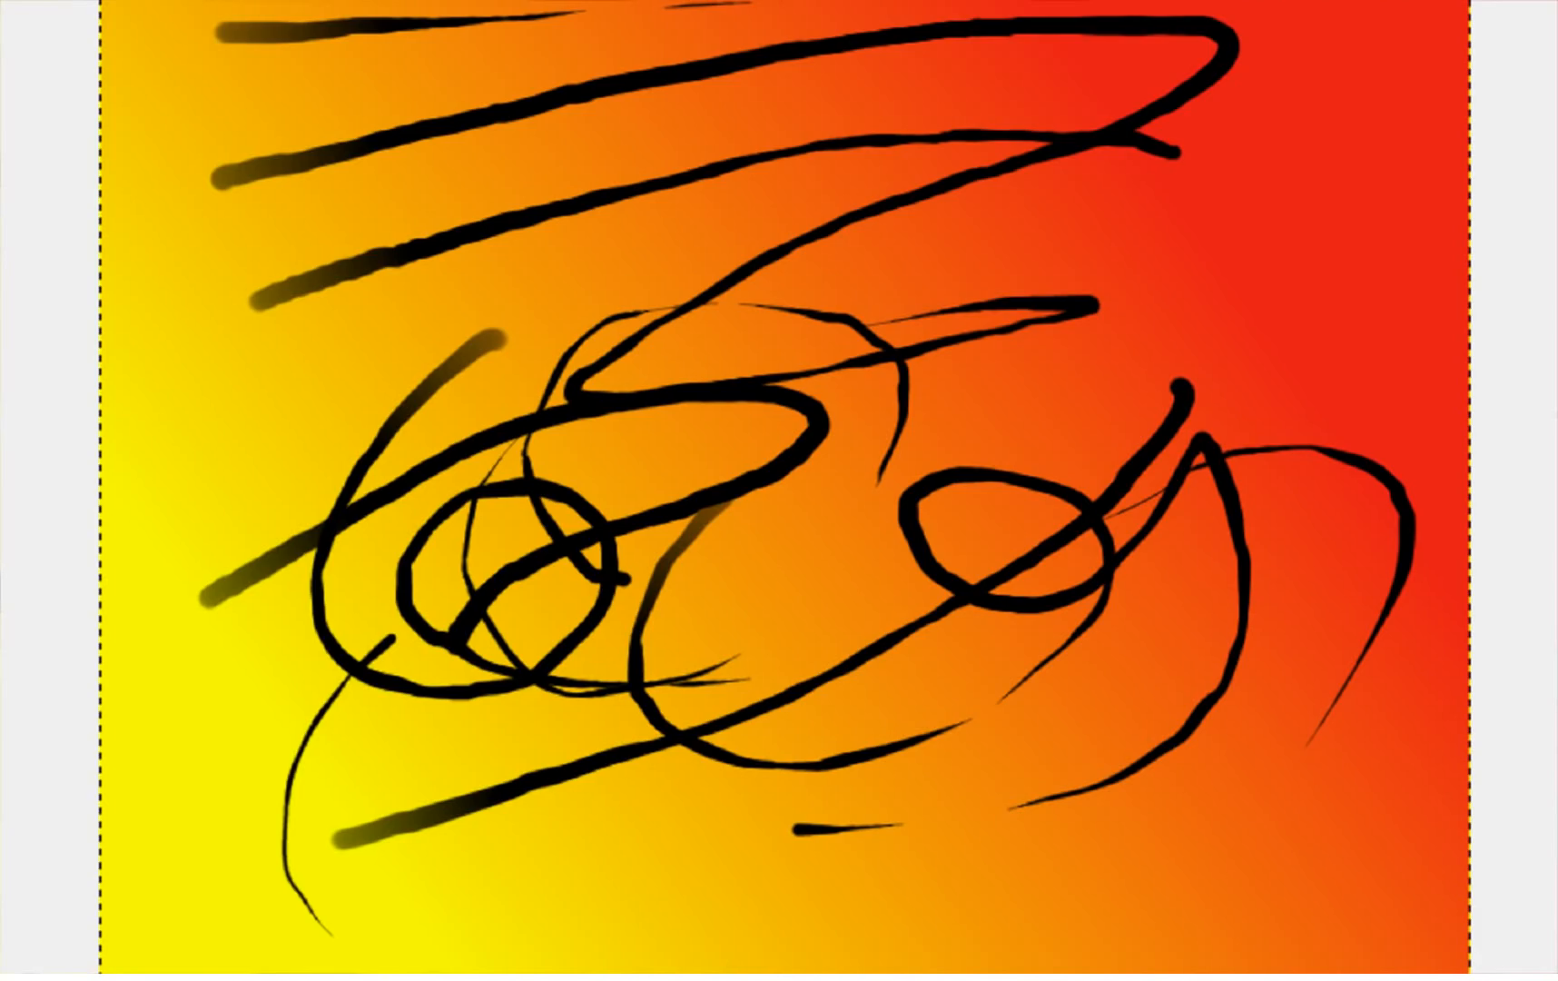
- Paint a horizontal black test stroke below the scribbles and a rising stroke through the upper lines, the latter with Velocity Tapering
left_click_drag(441, 888, 968, 880)
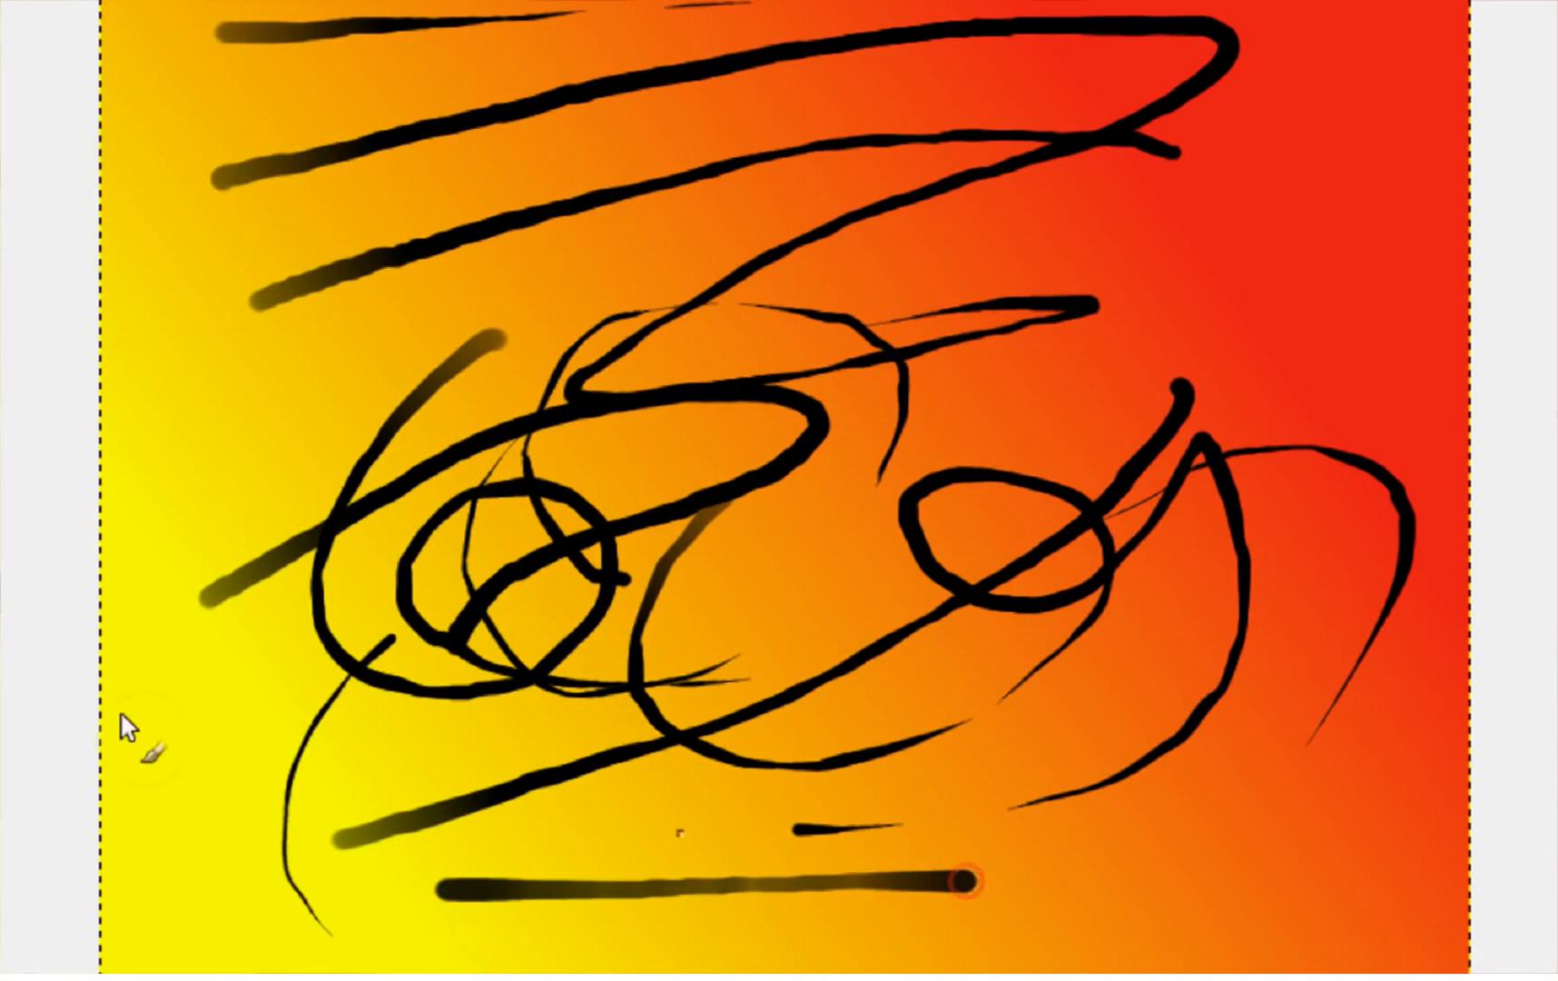
left_click_drag(245, 387, 985, 125)
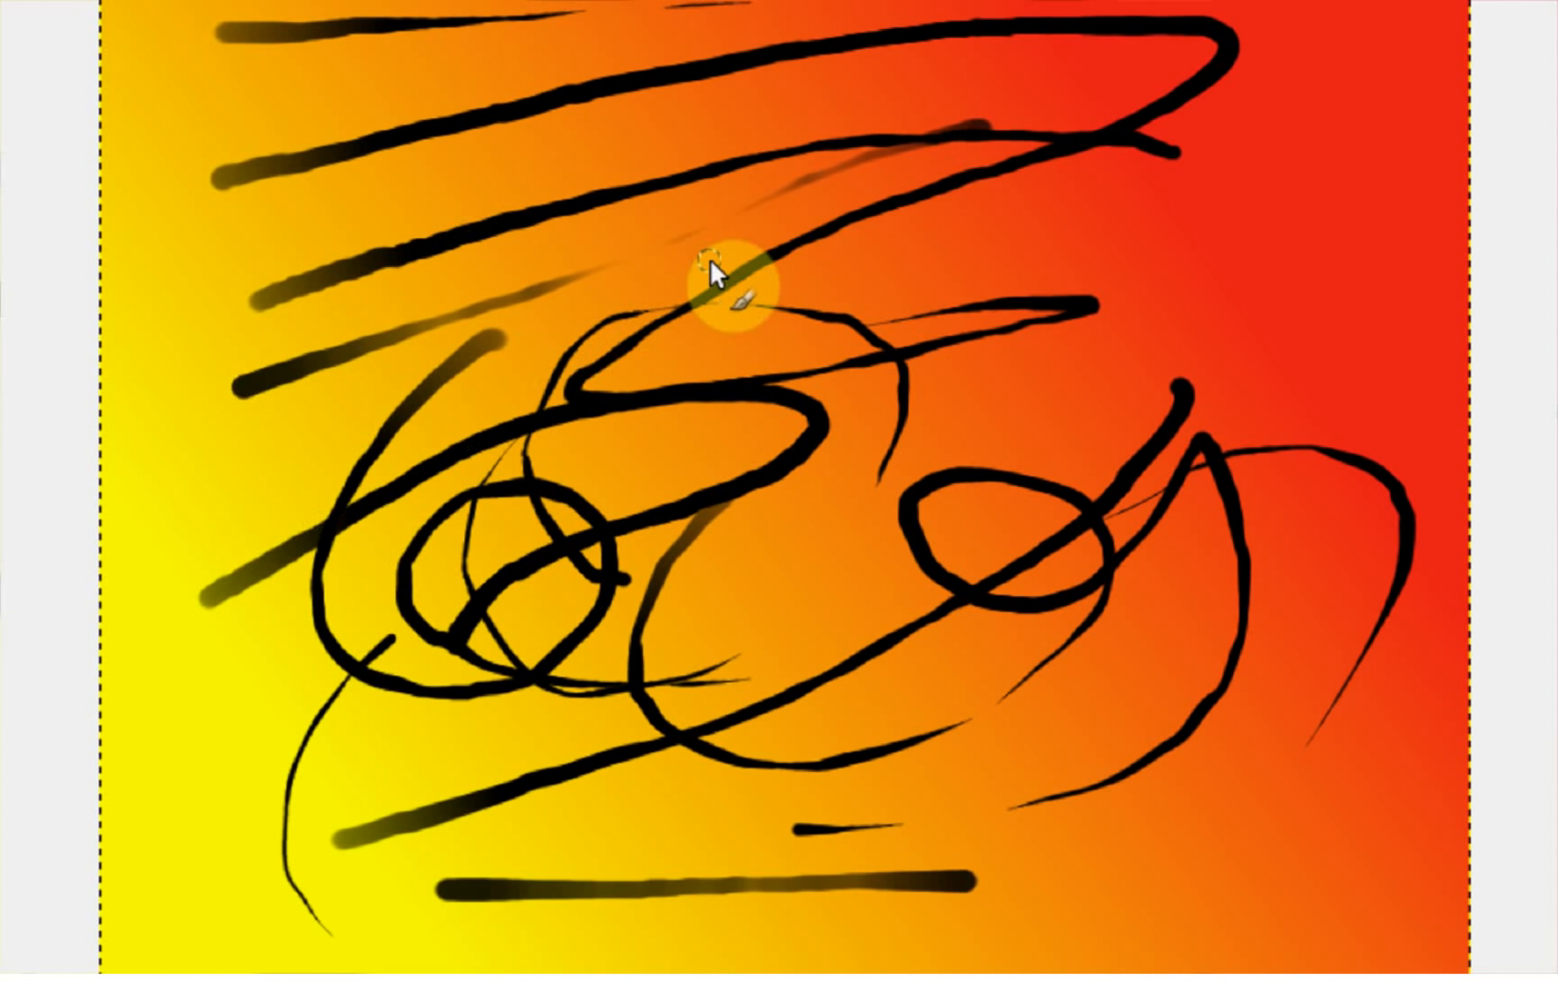
- Undo all the black paint strokes back to the plain yellow-to-red gradient
key("ctrl+z")
key("ctrl+z")
key("ctrl+z")
key("ctrl+z")
key("ctrl+z")
key("ctrl+z")
key("ctrl+z")
key("ctrl+z")
key("ctrl+z")
key("ctrl+z")
key("ctrl+z")
key("ctrl+z")
key("ctrl+z")
key("ctrl+z")
key("ctrl+z")
key("ctrl+z")
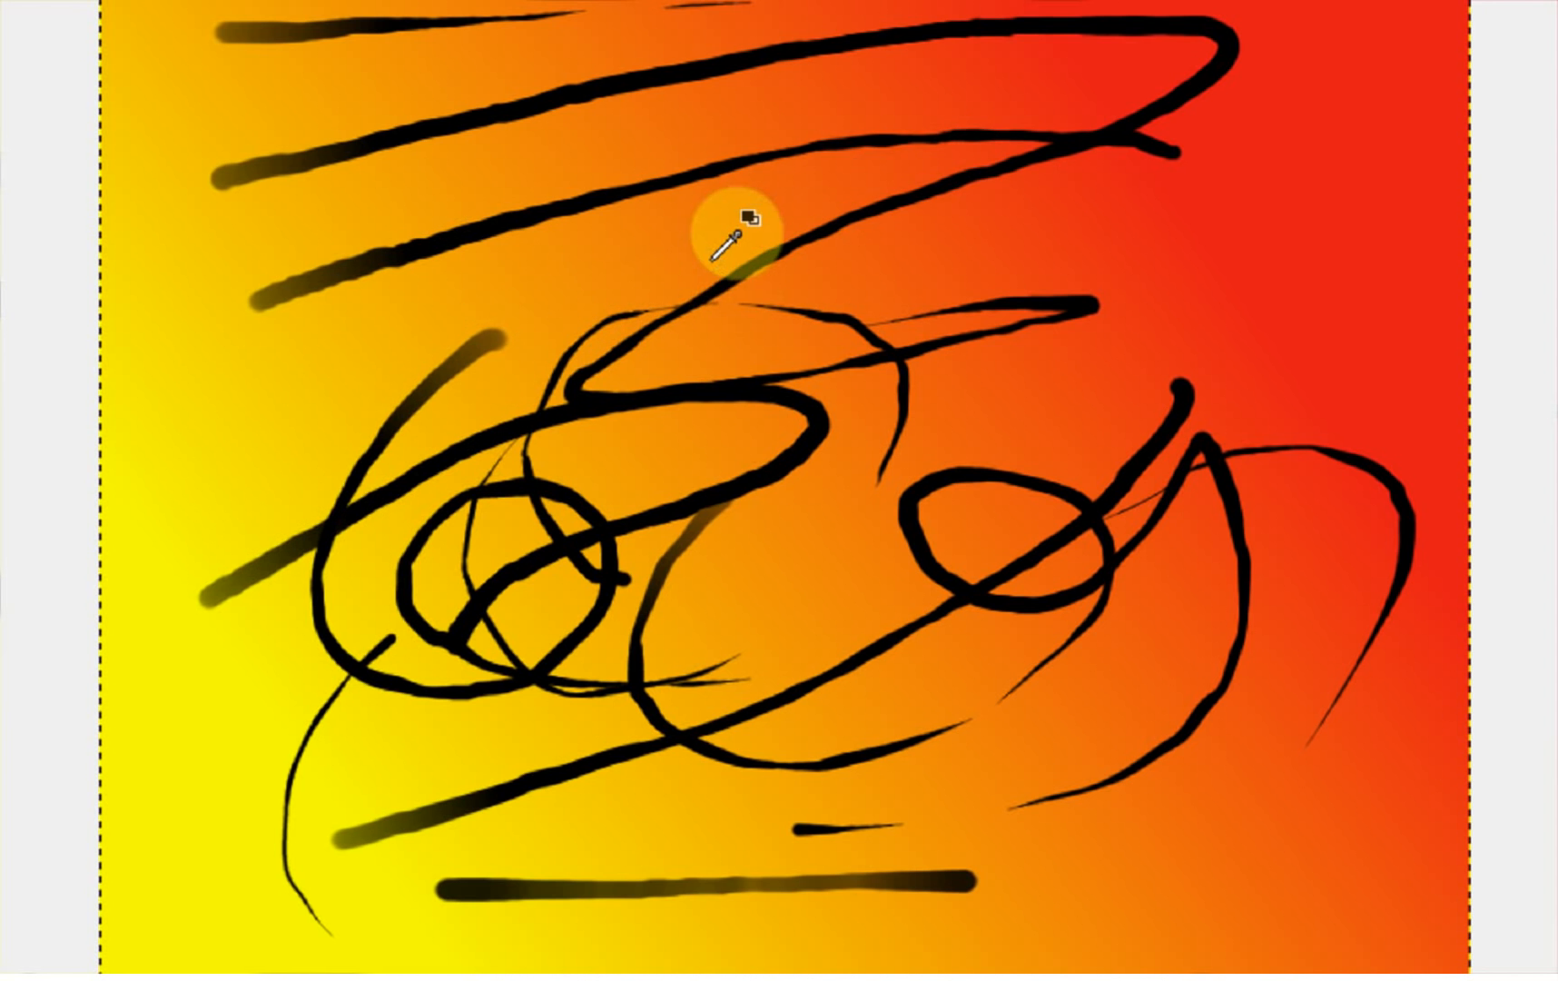
key("ctrl+z")
key("ctrl+z")
key("ctrl+z")
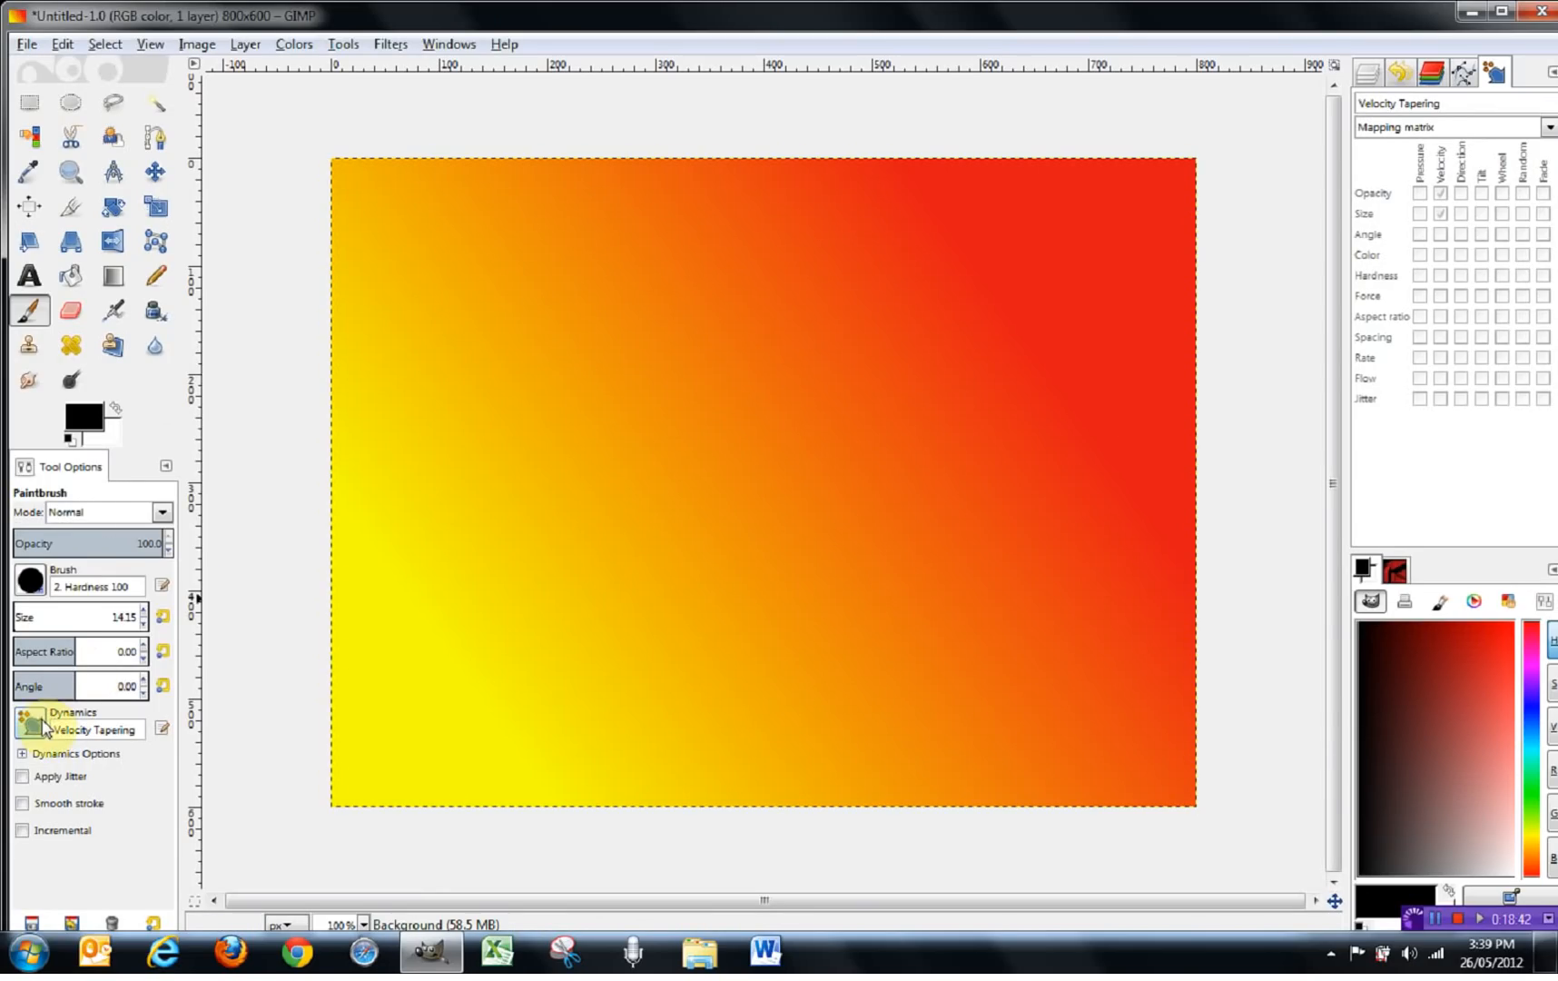
- Set the paintbrush dynamics to Dynamics Off
left_click(31, 724)
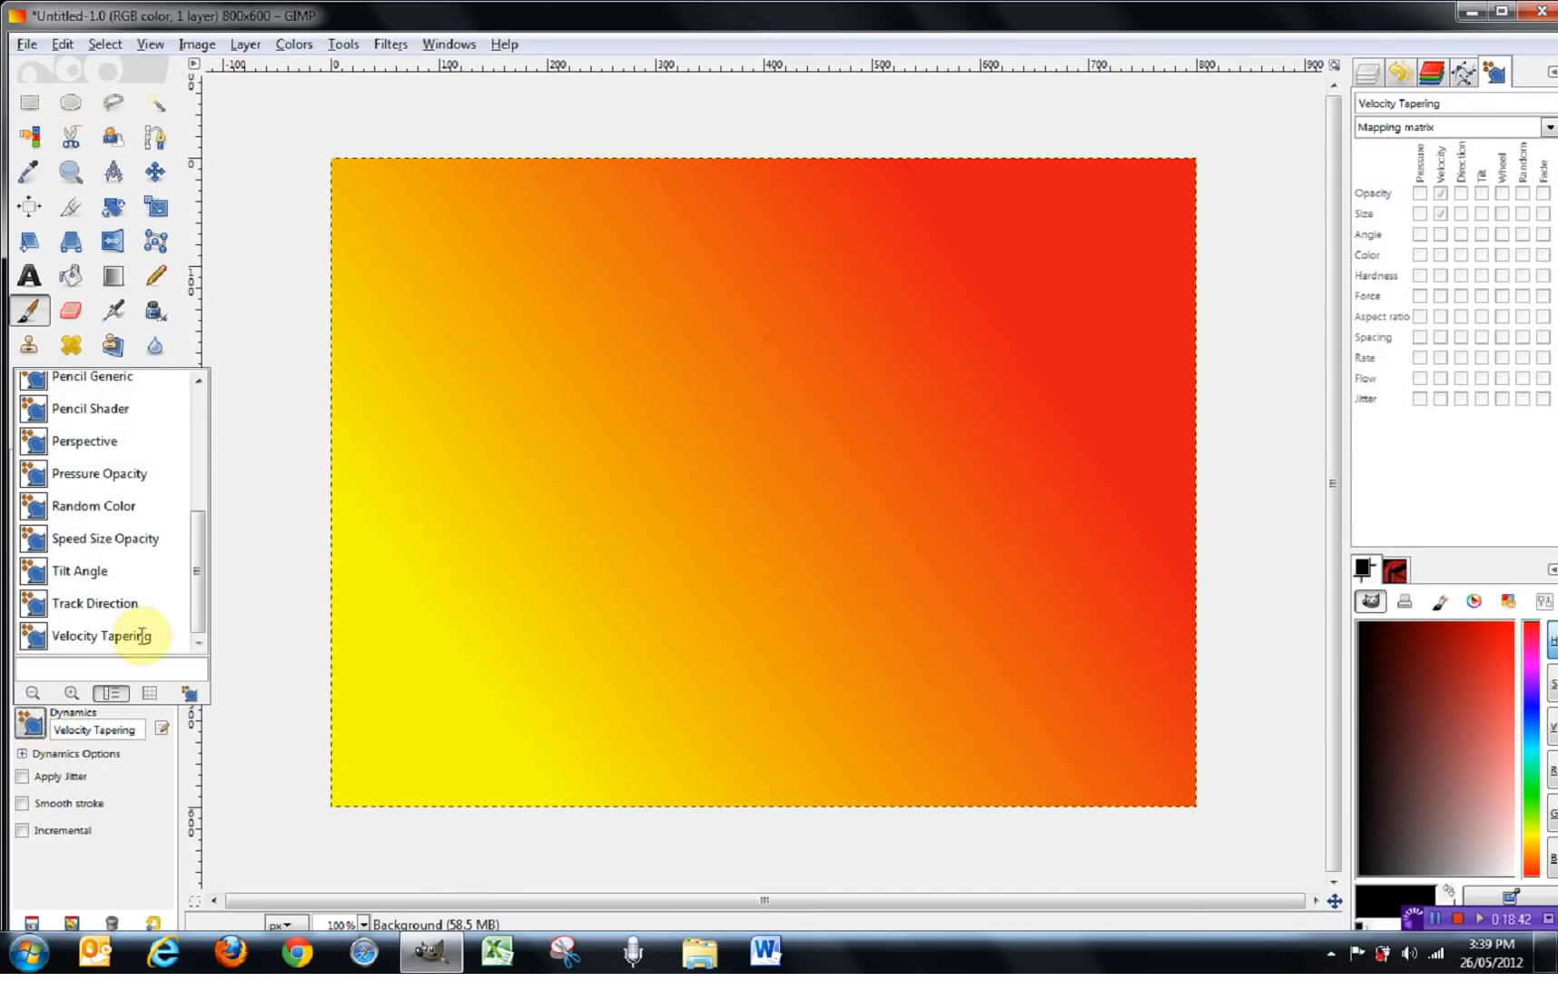
left_click_drag(196, 561, 211, 422)
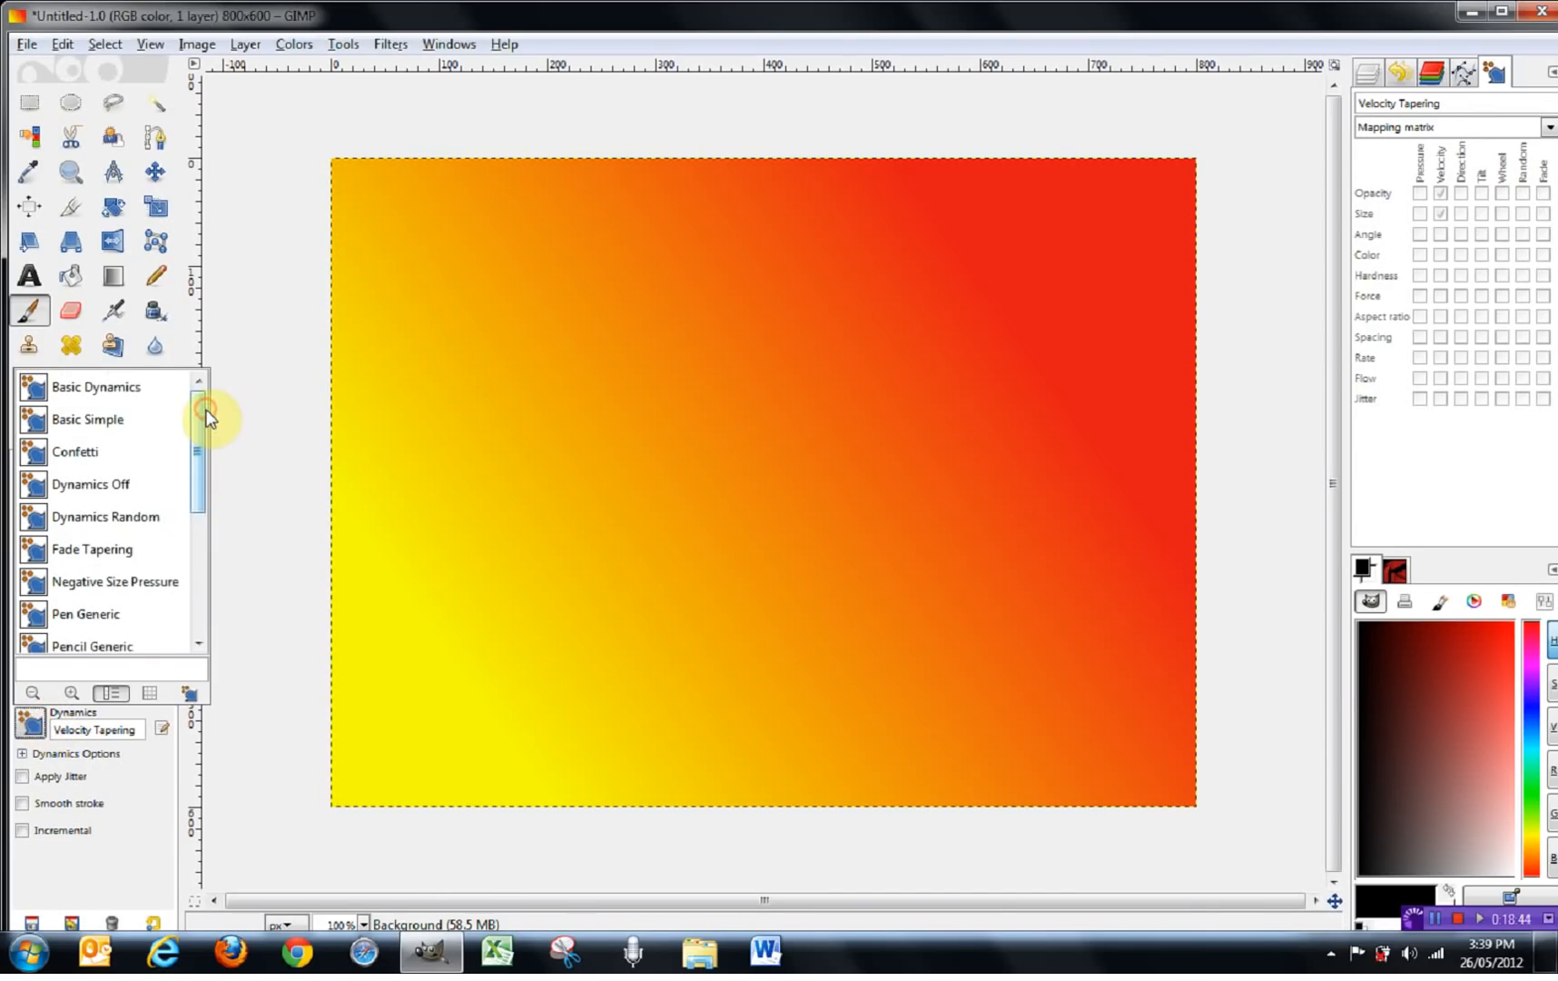
left_click(87, 484)
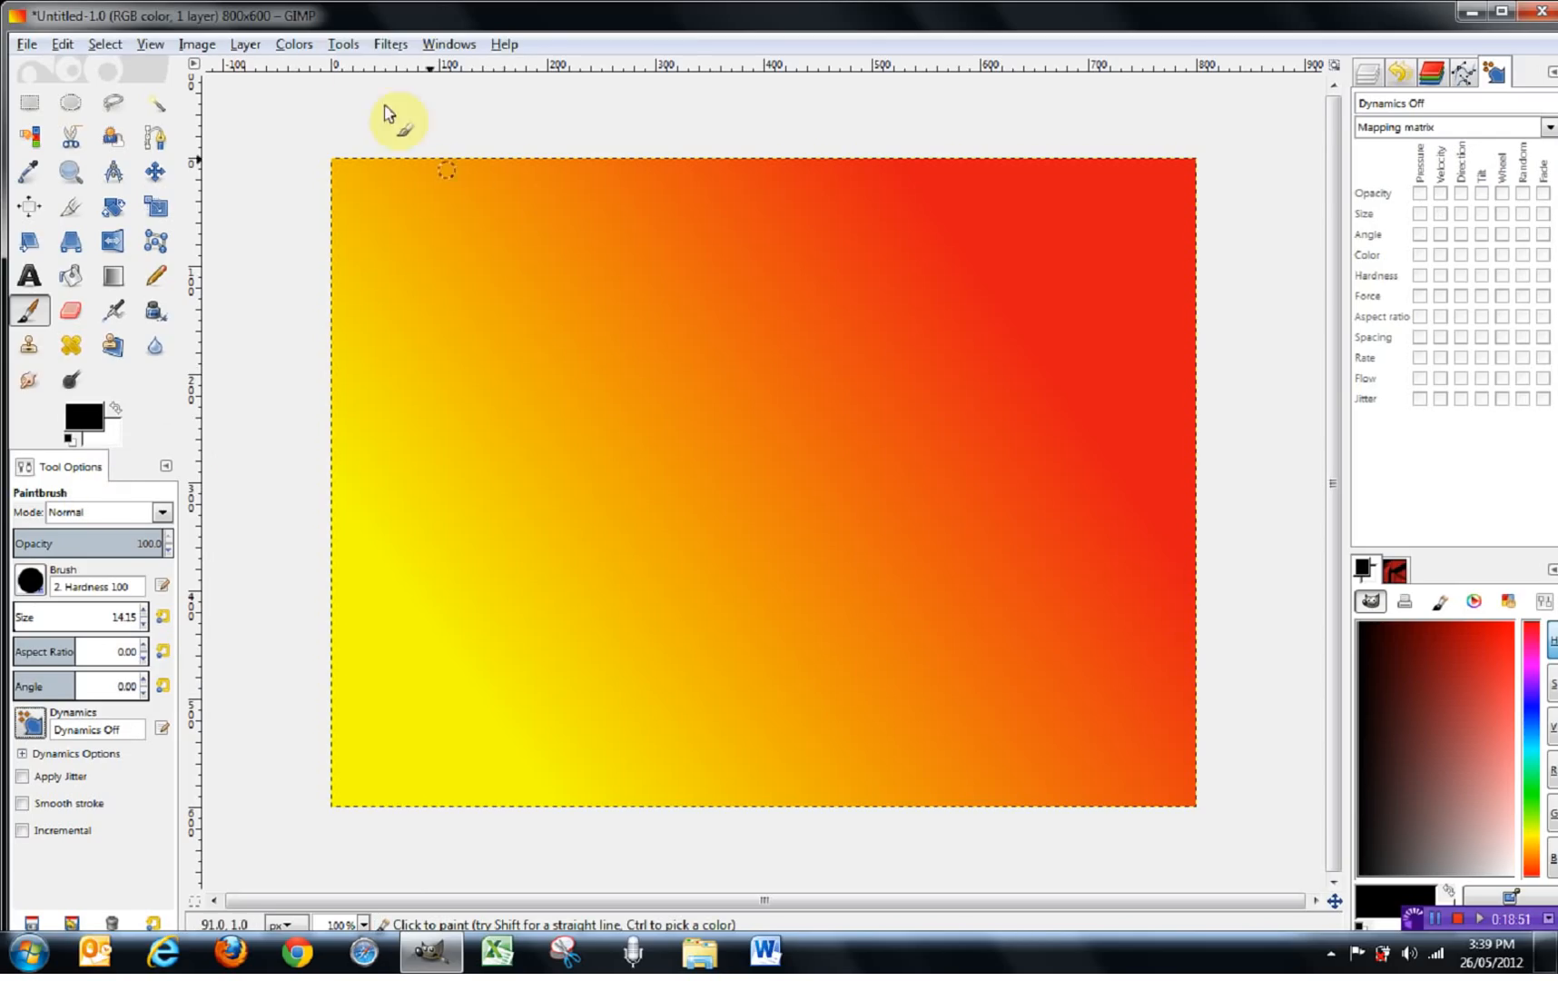
- Erase a long rising diagonal line across the gradient to the white background color with the Eraser at size 14.15
left_click(343, 45)
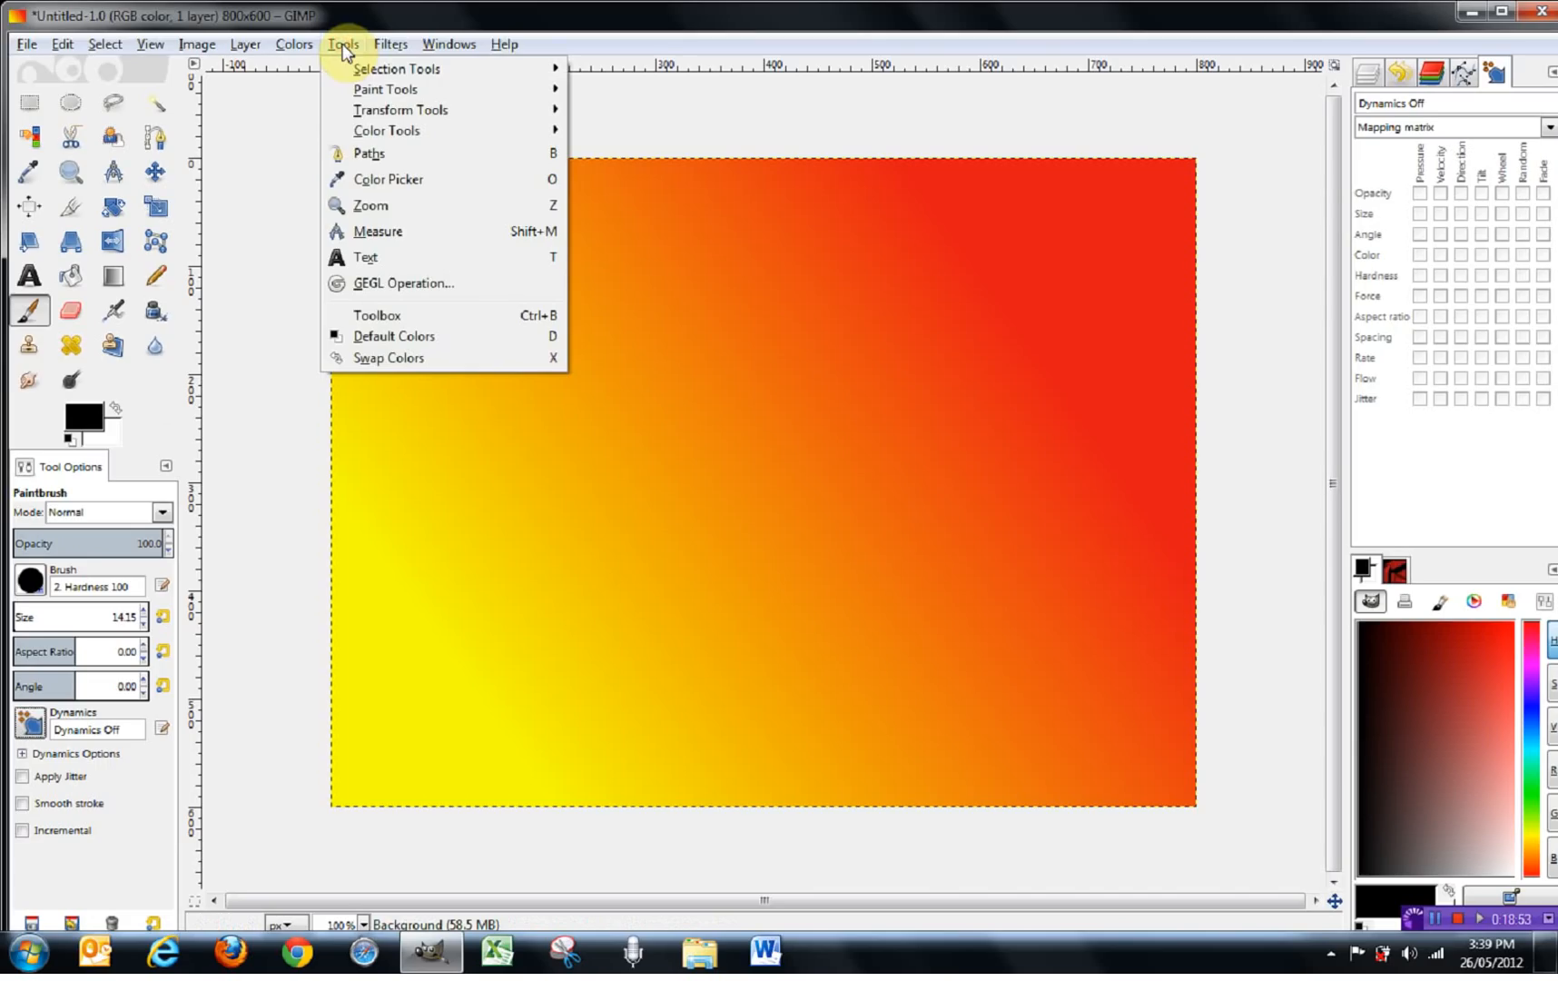
mouse_move(387, 92)
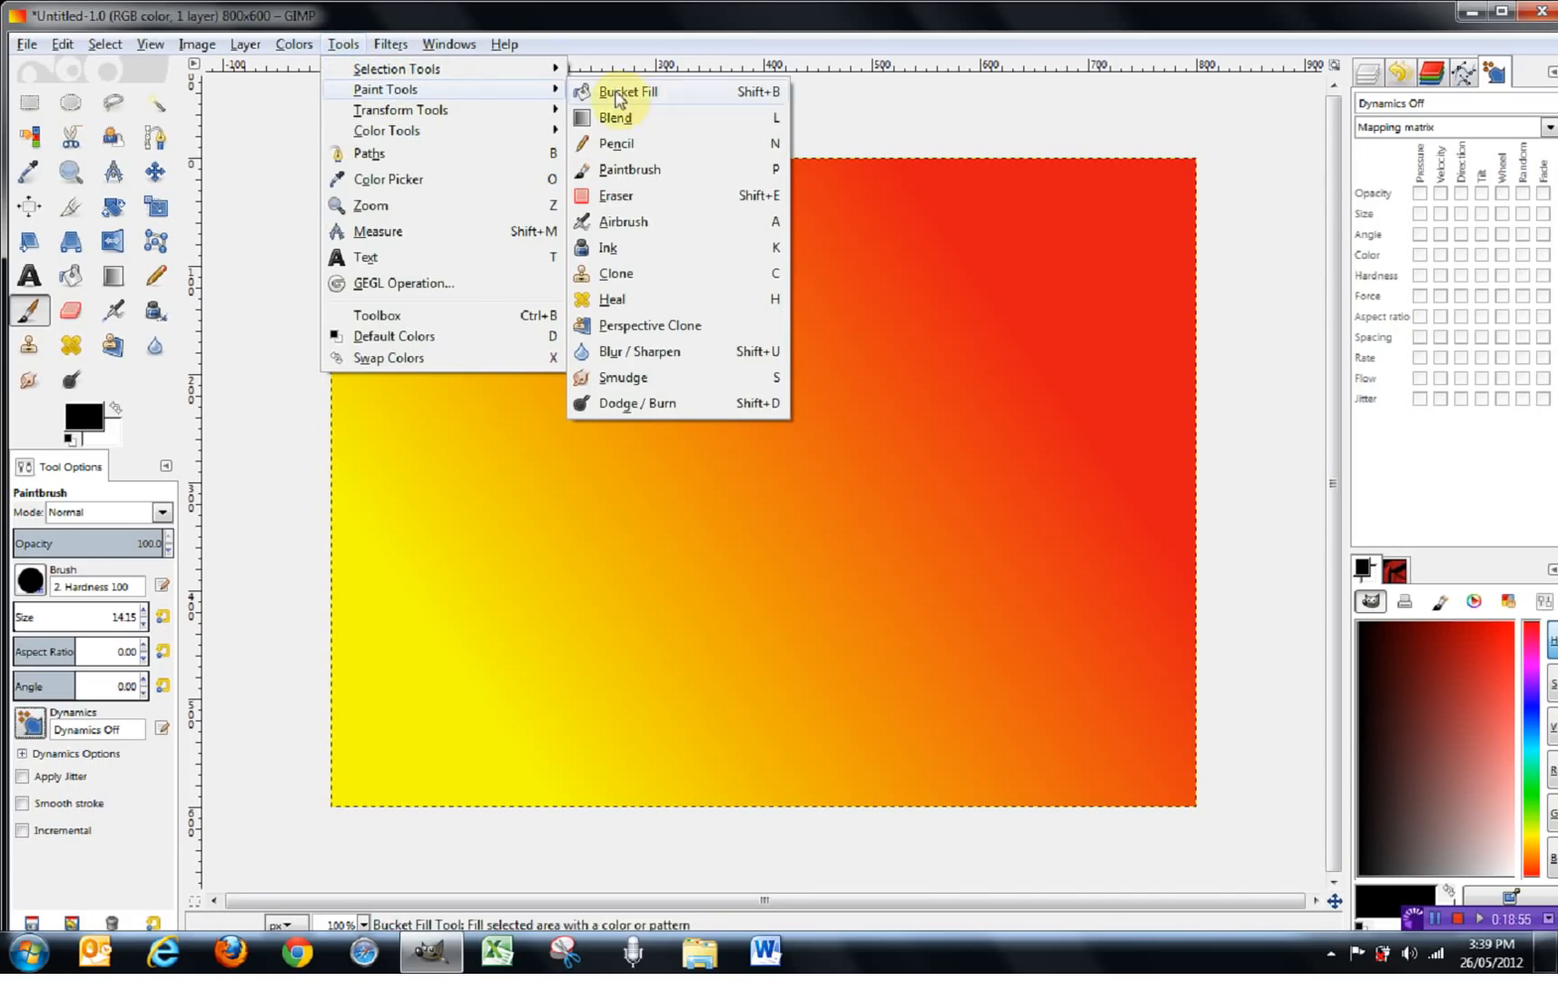
left_click(633, 198)
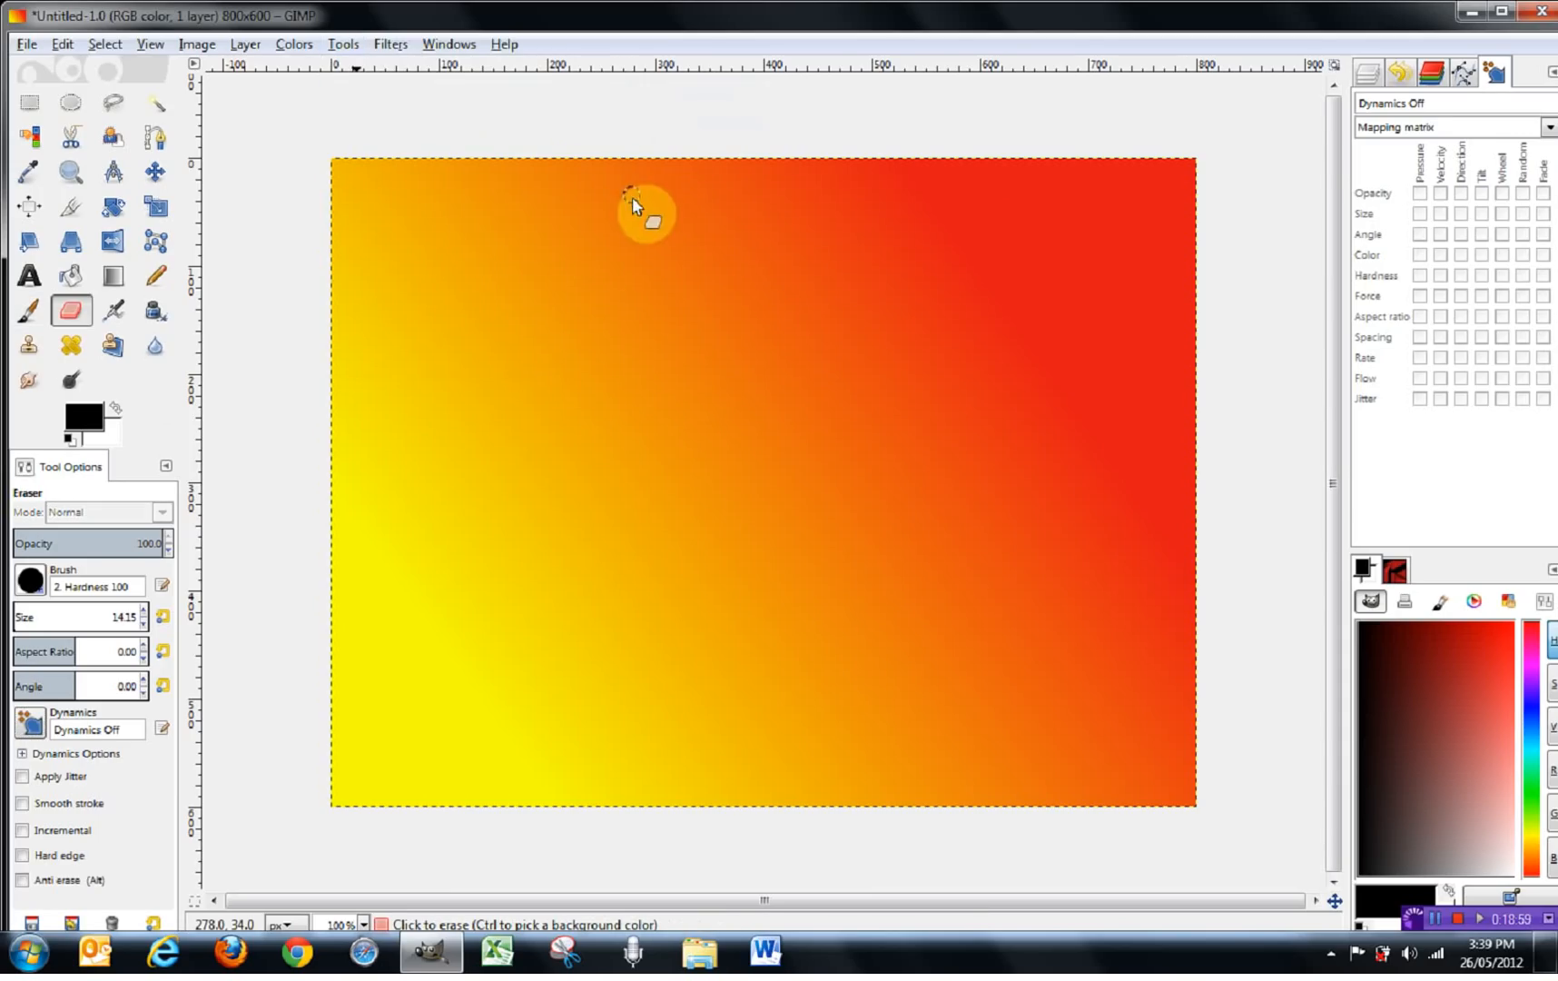
left_click_drag(487, 492, 1068, 258)
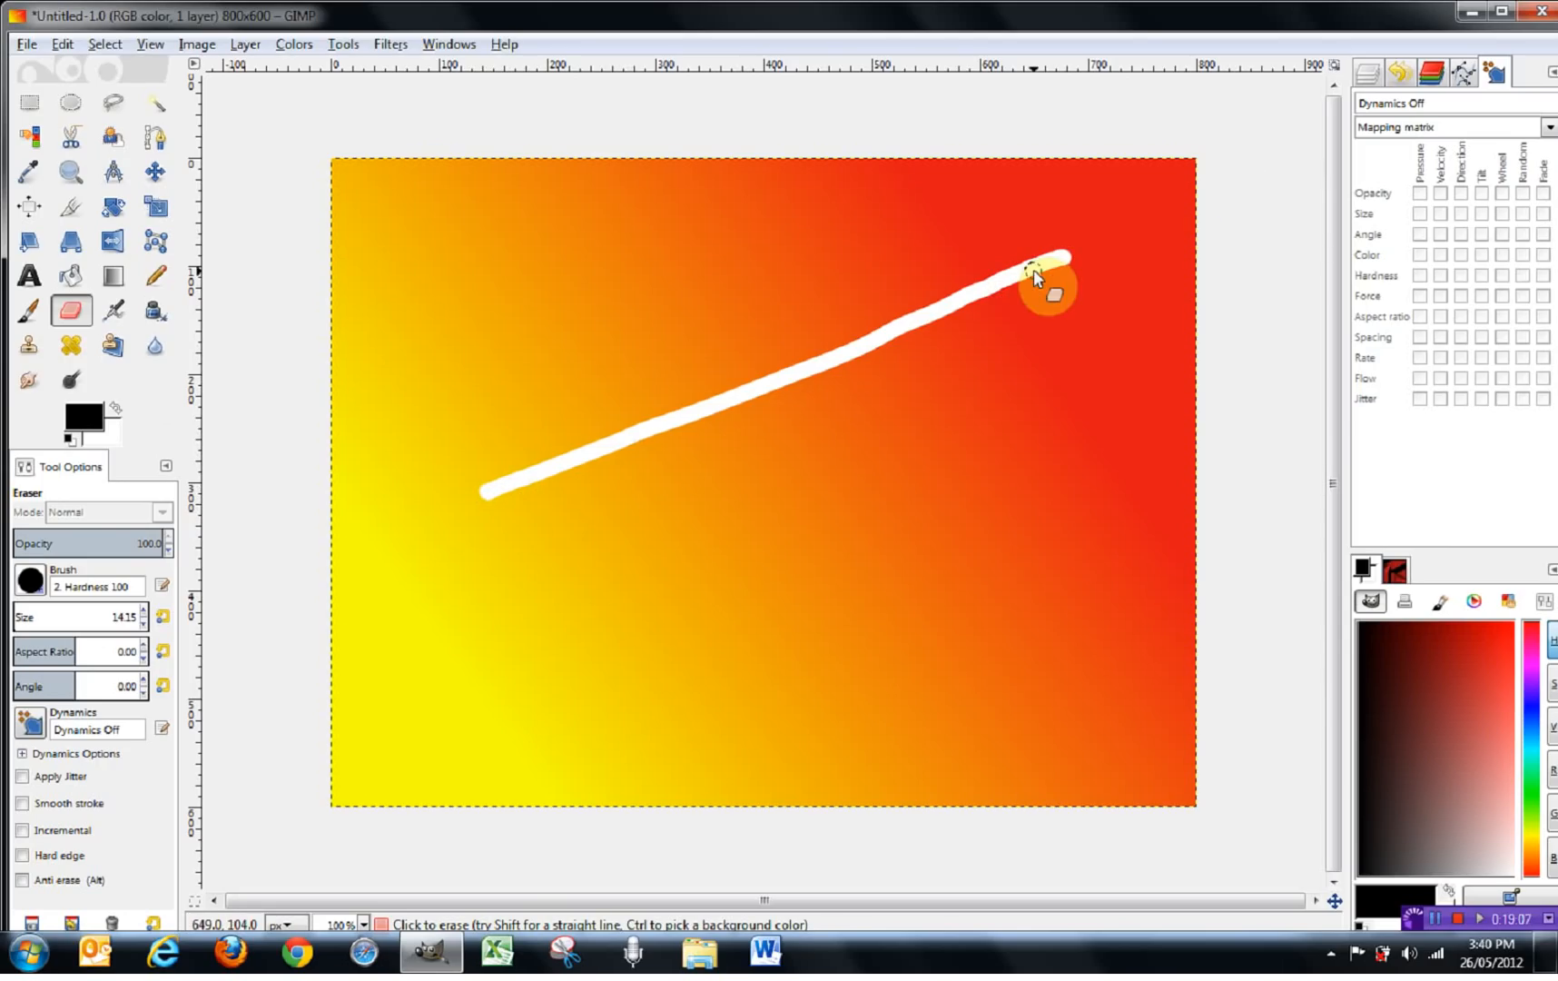
- Erase a second diagonal line below the white one with a green background color, and reset the colors to black and white
left_click(110, 440)
left_click(370, 369)
left_click(463, 421)
left_click_drag(515, 623, 913, 461)
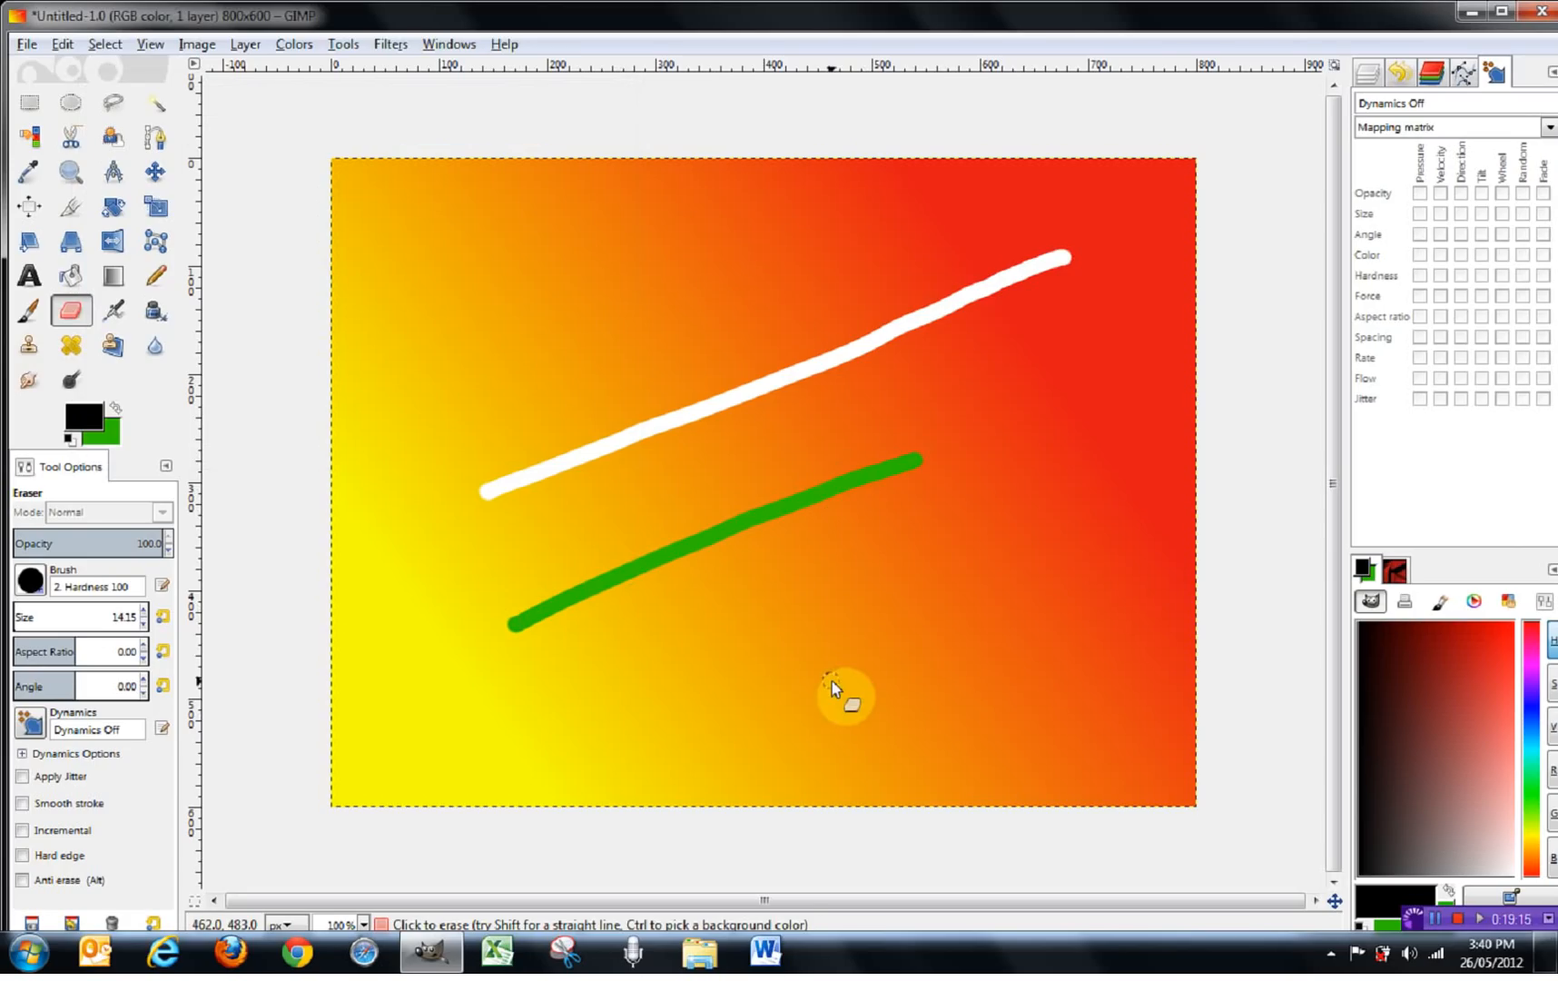
left_click(71, 440)
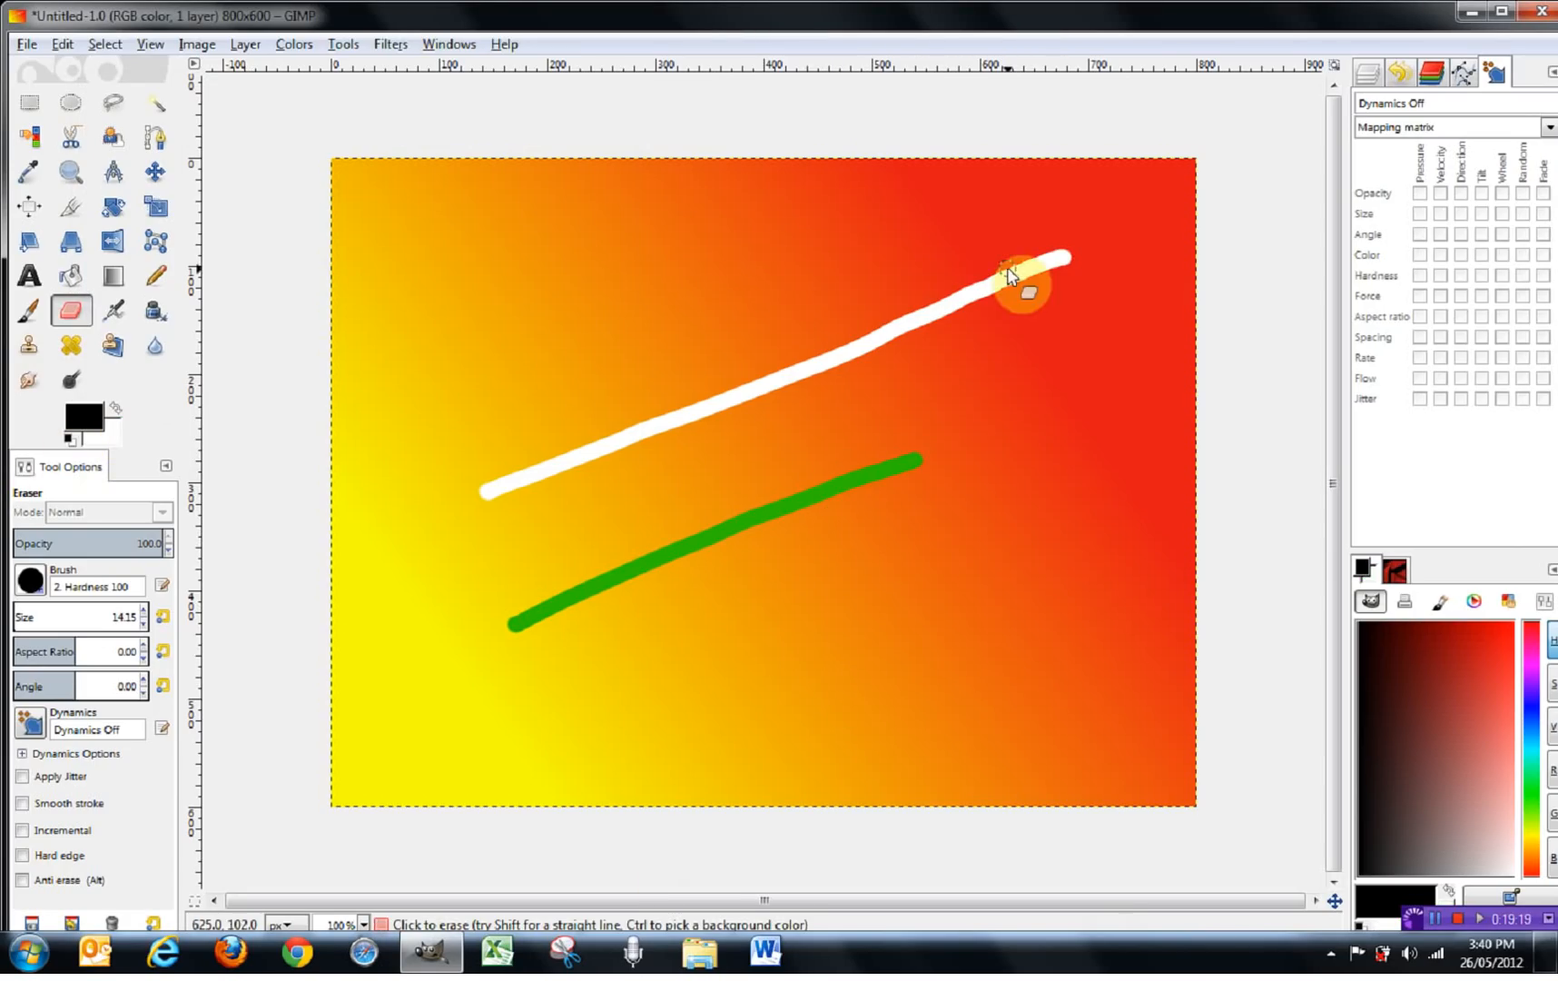
- Add an alpha channel to the Background layer and erase a short horizontal line above the white line to transparency
left_click(1431, 73)
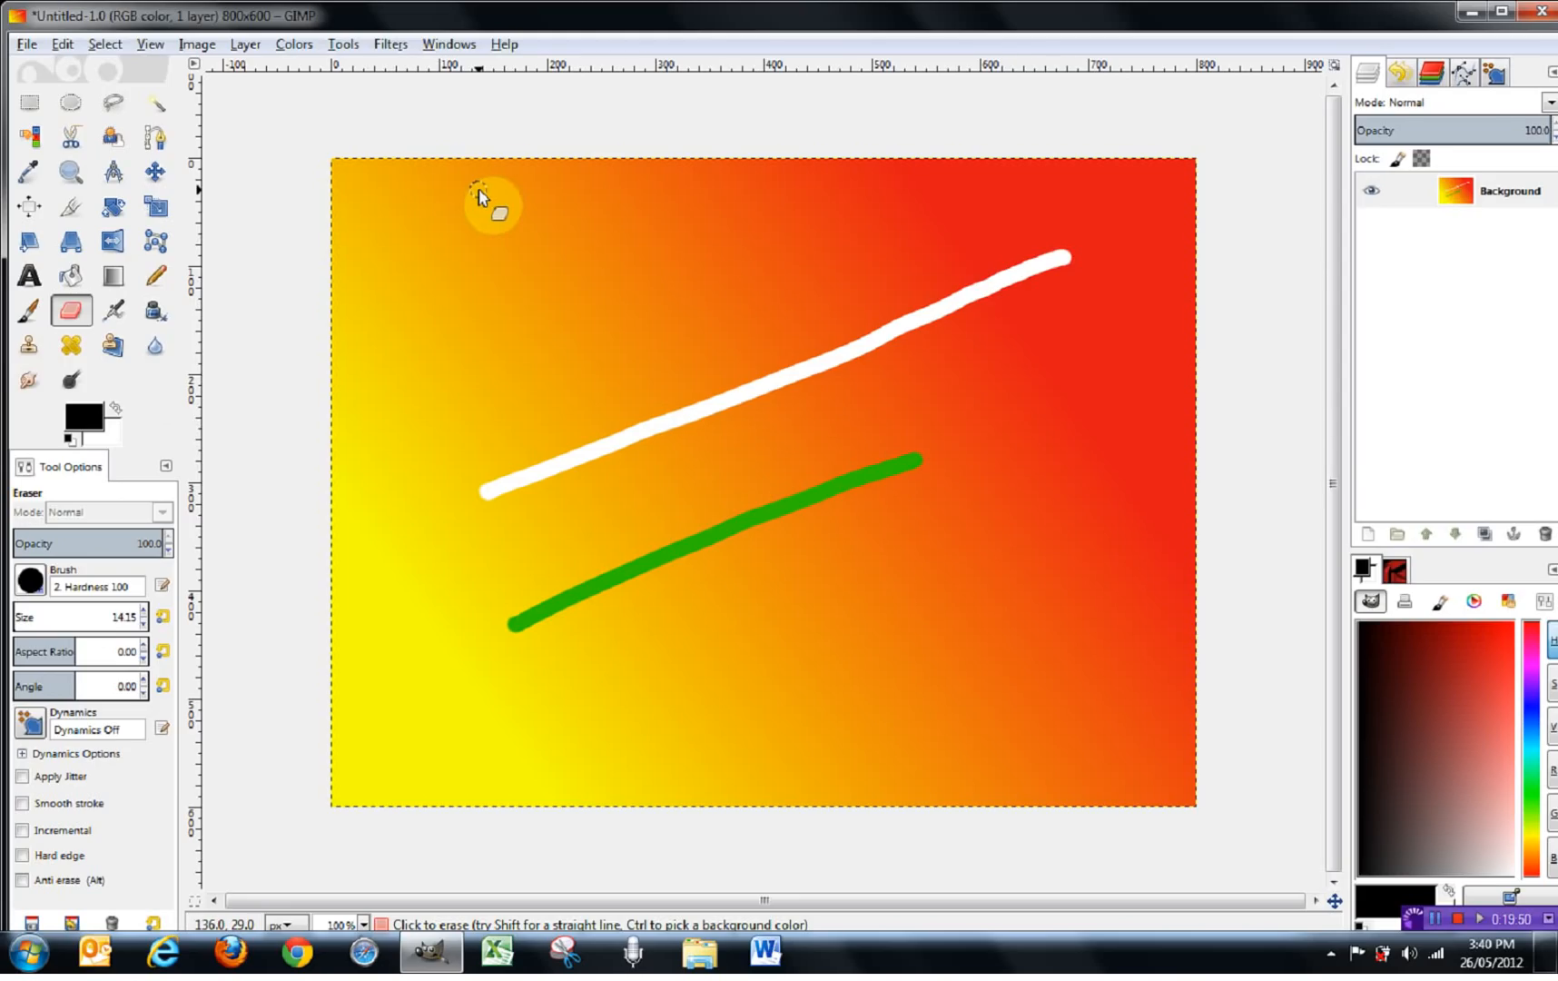
left_click(244, 45)
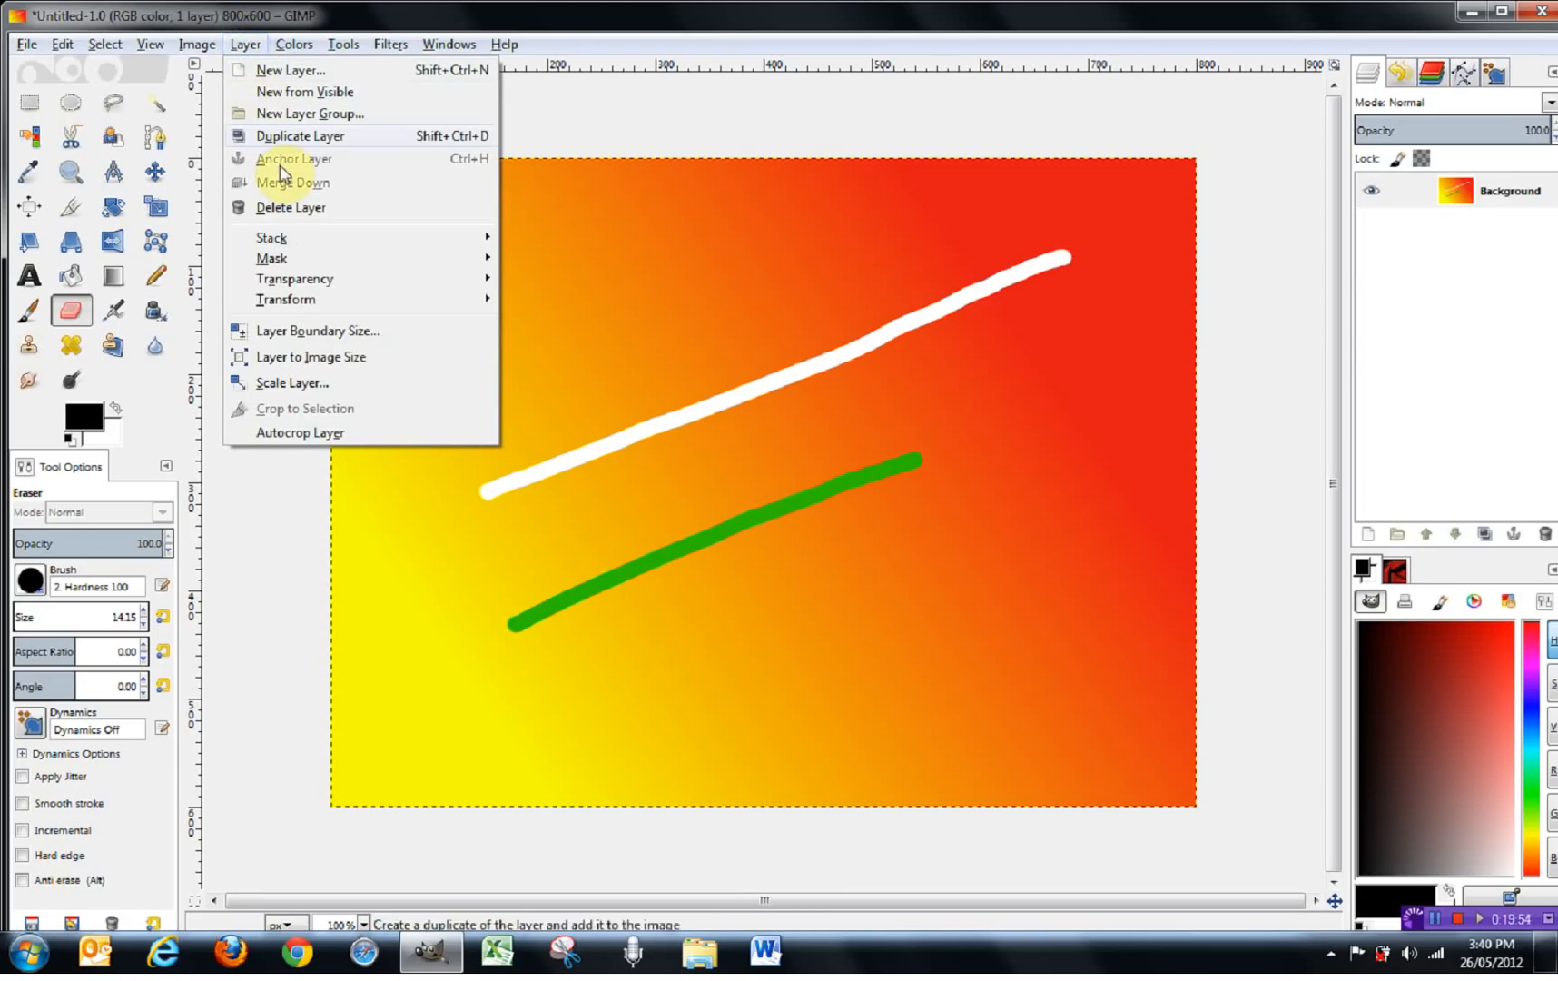
mouse_move(293, 279)
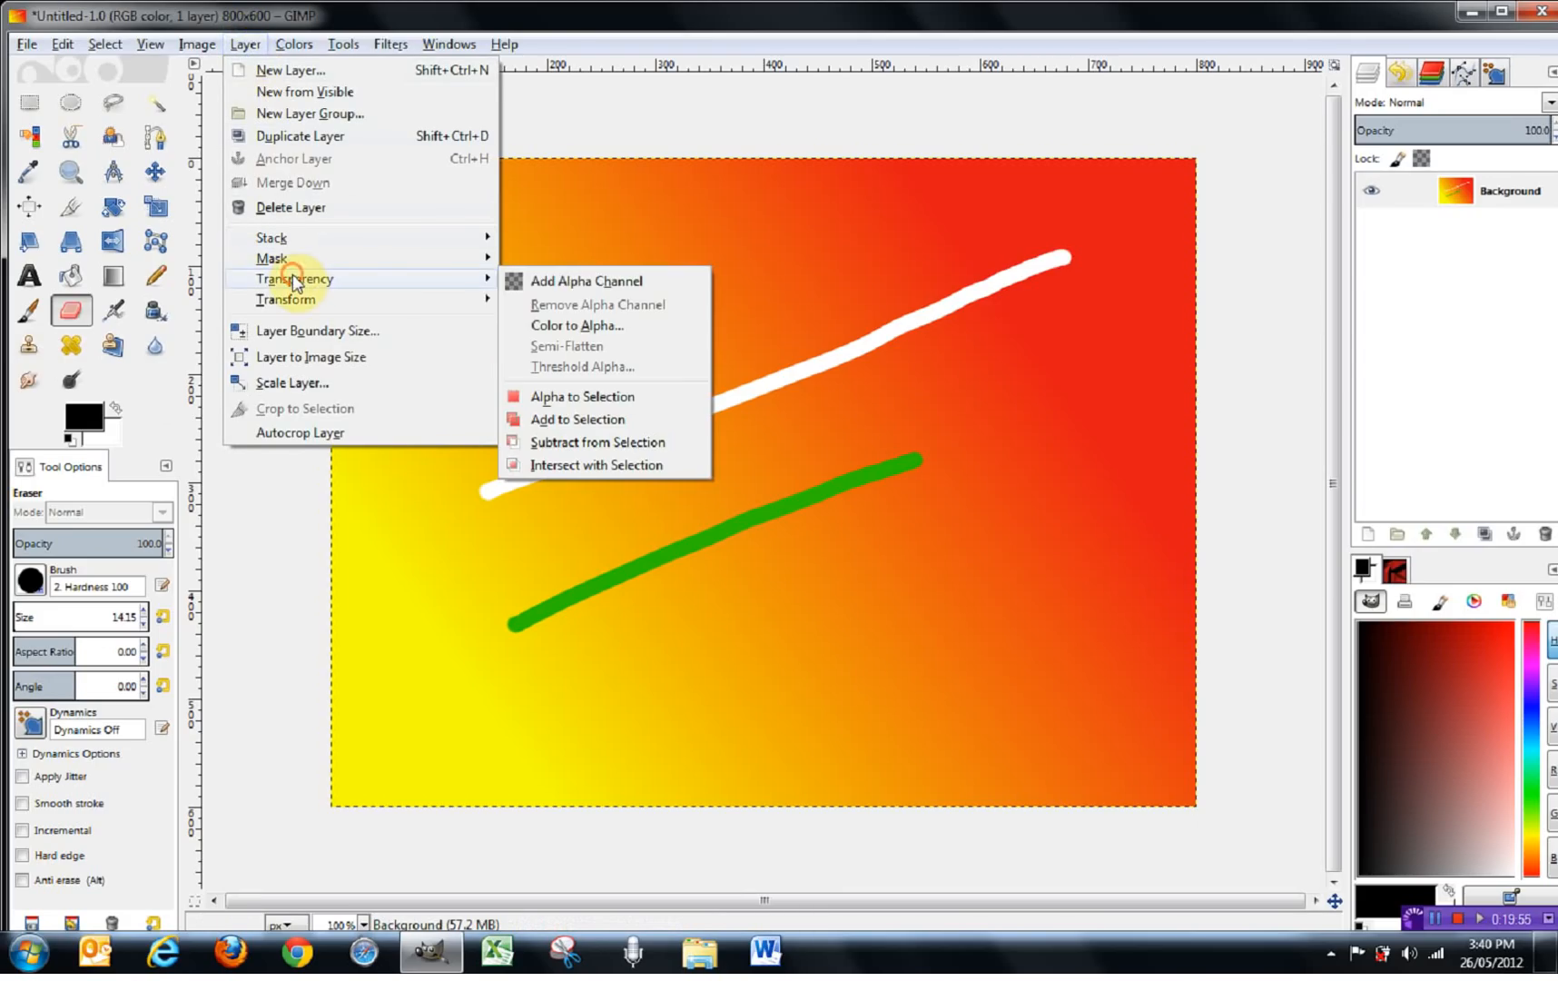
left_click(545, 289)
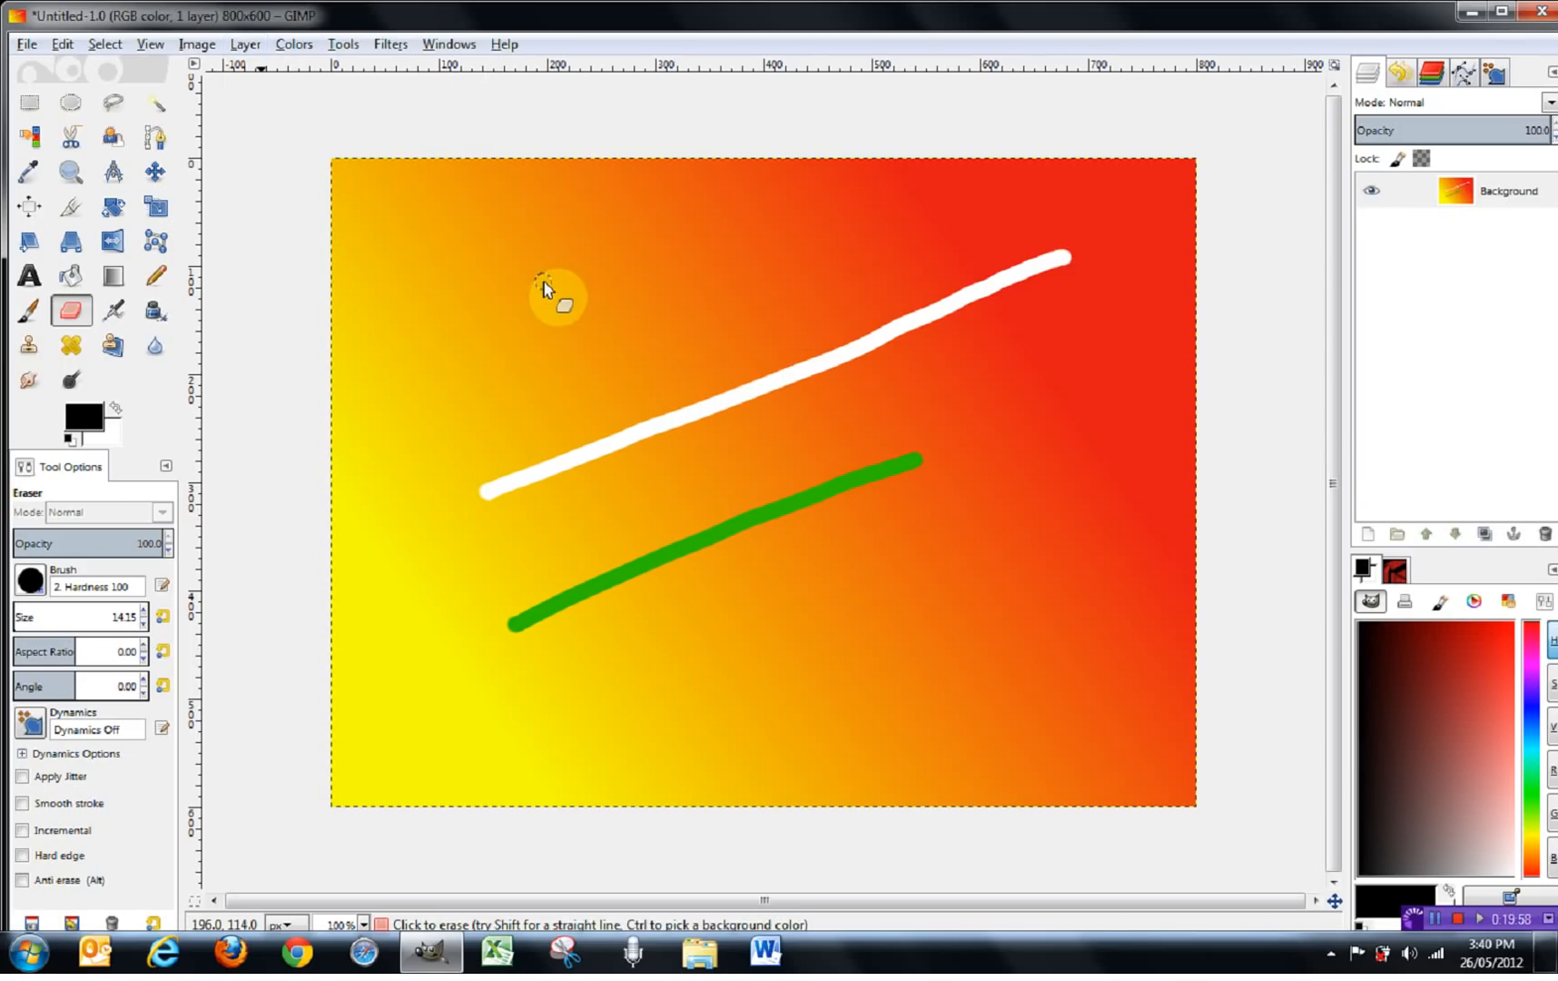
left_click_drag(424, 289, 727, 287)
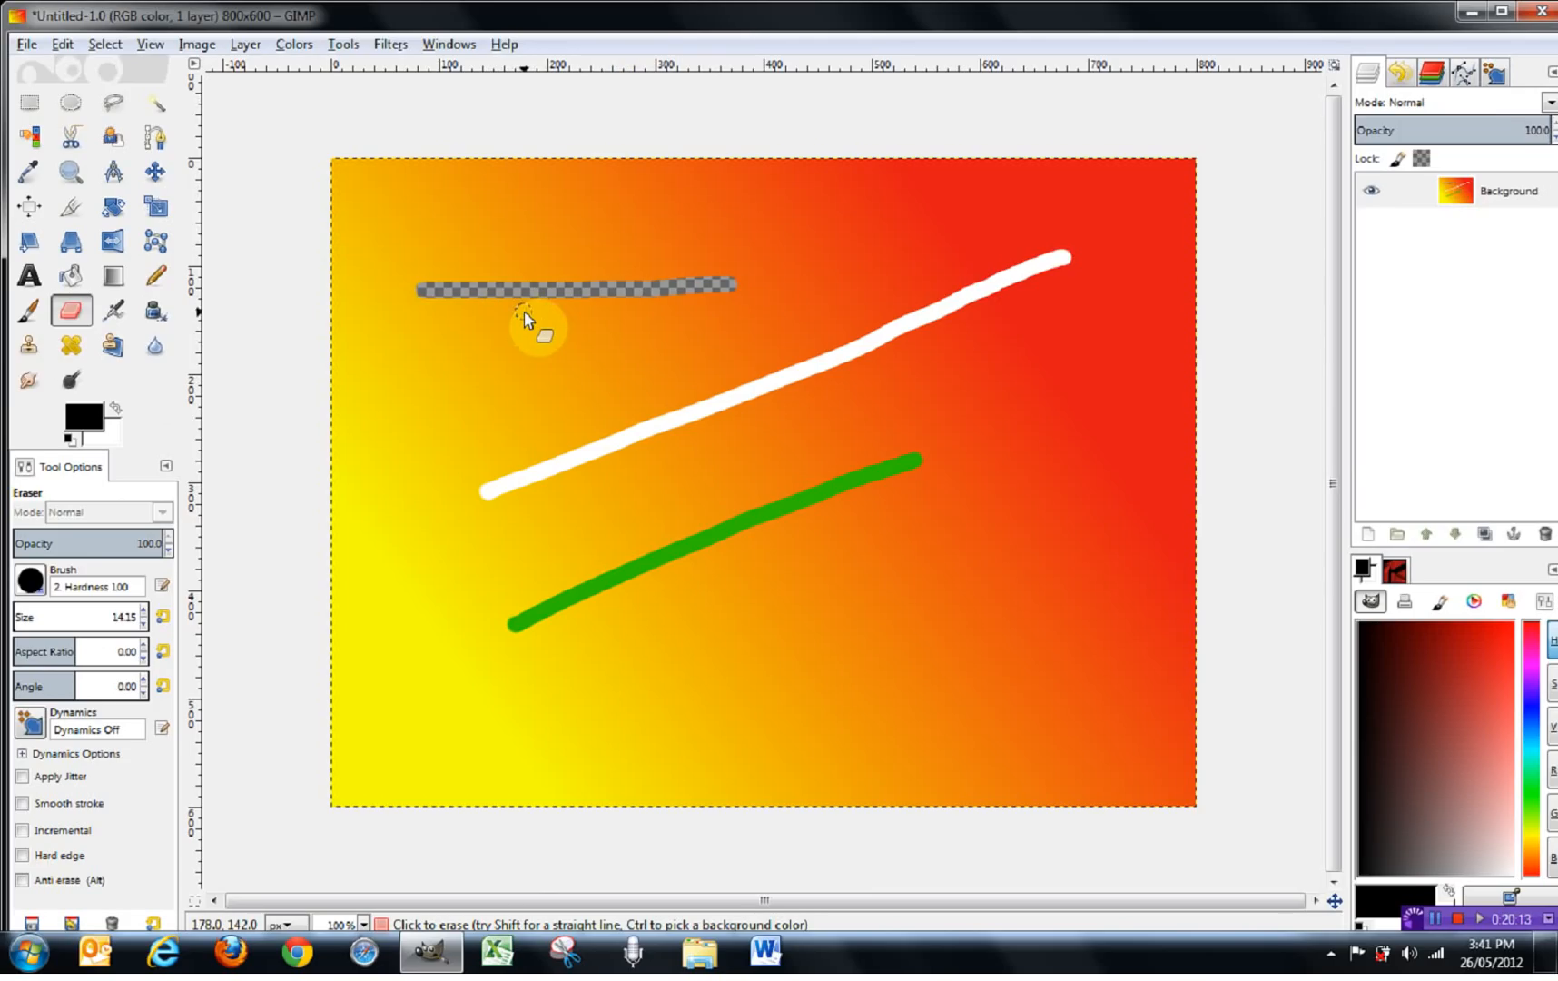
- Enlarge the eraser to size 77.15 and erase a large rounded area in the middle of the gradient to transparency
key("bracketright")
key("bracketright")
key("bracketright")
key("bracketright")
key("bracketright")
key("bracketright")
key("bracketright")
key("bracketright")
key("bracketright")
key("bracketright")
key("bracketright")
key("bracketright")
key("bracketright")
key("bracketright")
key("bracketright")
key("bracketright")
key("bracketright")
key("bracketright")
key("bracketright")
key("bracketright")
key("bracketright")
key("bracketright")
key("bracketright")
key("bracketright")
key("bracketright")
key("bracketright")
key("bracketright")
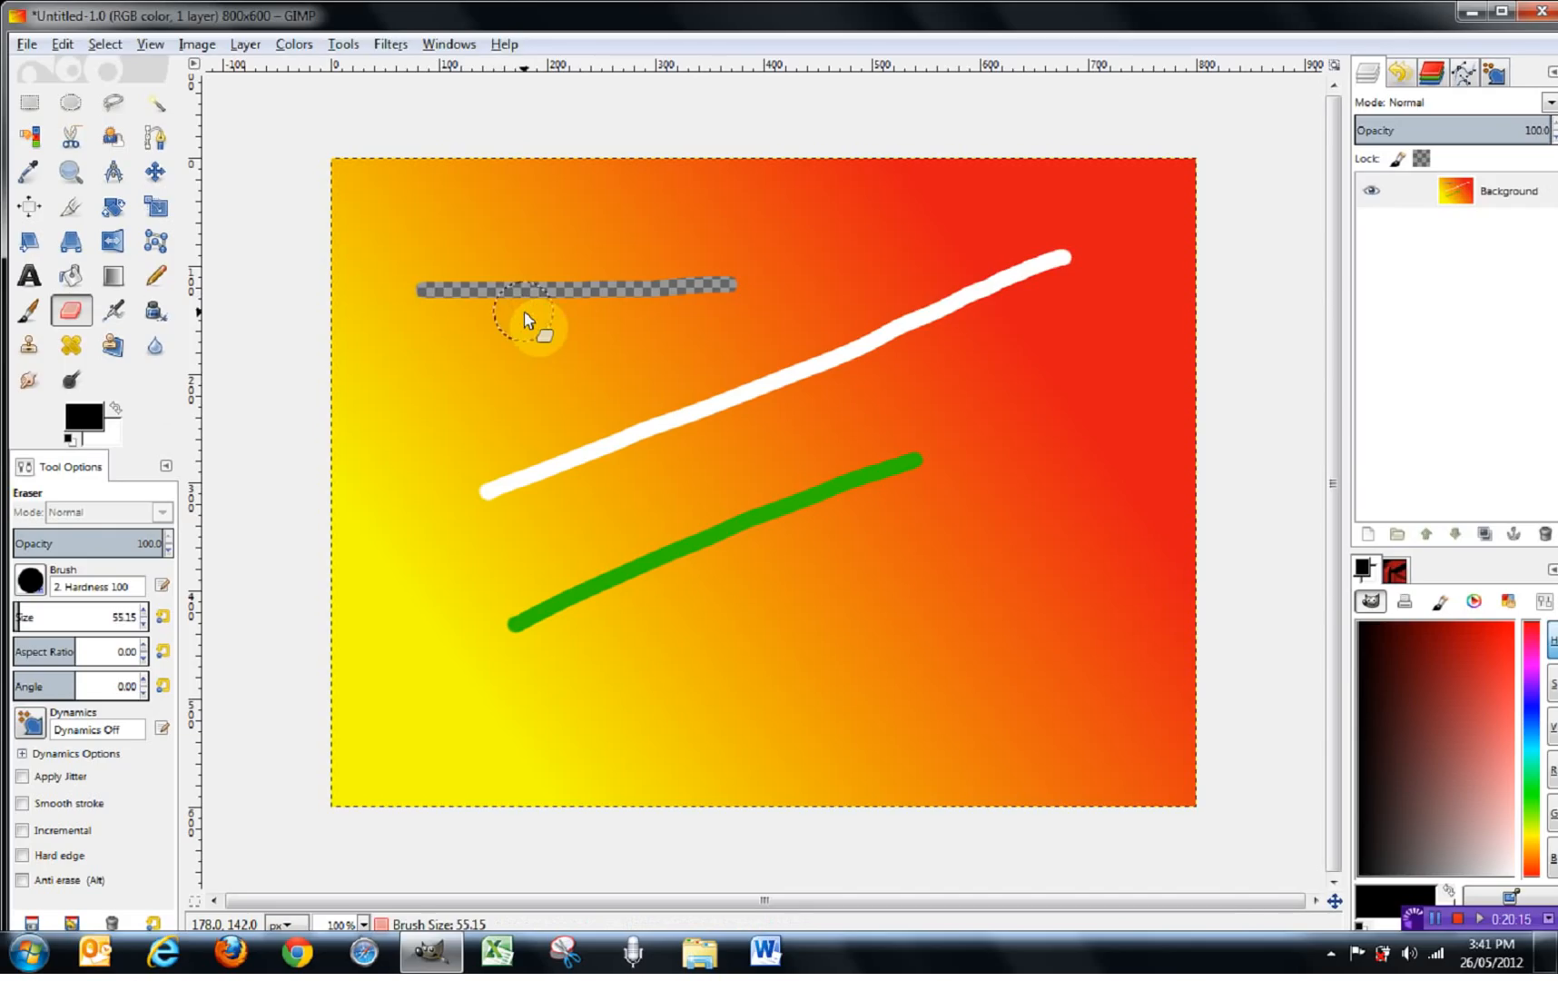
mouse_move(524, 313)
left_mouse_down()
mouse_move(550, 535)
mouse_move(849, 495)
mouse_move(522, 305)
mouse_move(796, 330)
mouse_move(631, 469)
mouse_move(640, 425)
mouse_move(614, 511)
mouse_move(789, 380)
mouse_move(780, 294)
mouse_move(596, 354)
mouse_move(674, 381)
left_mouse_up()
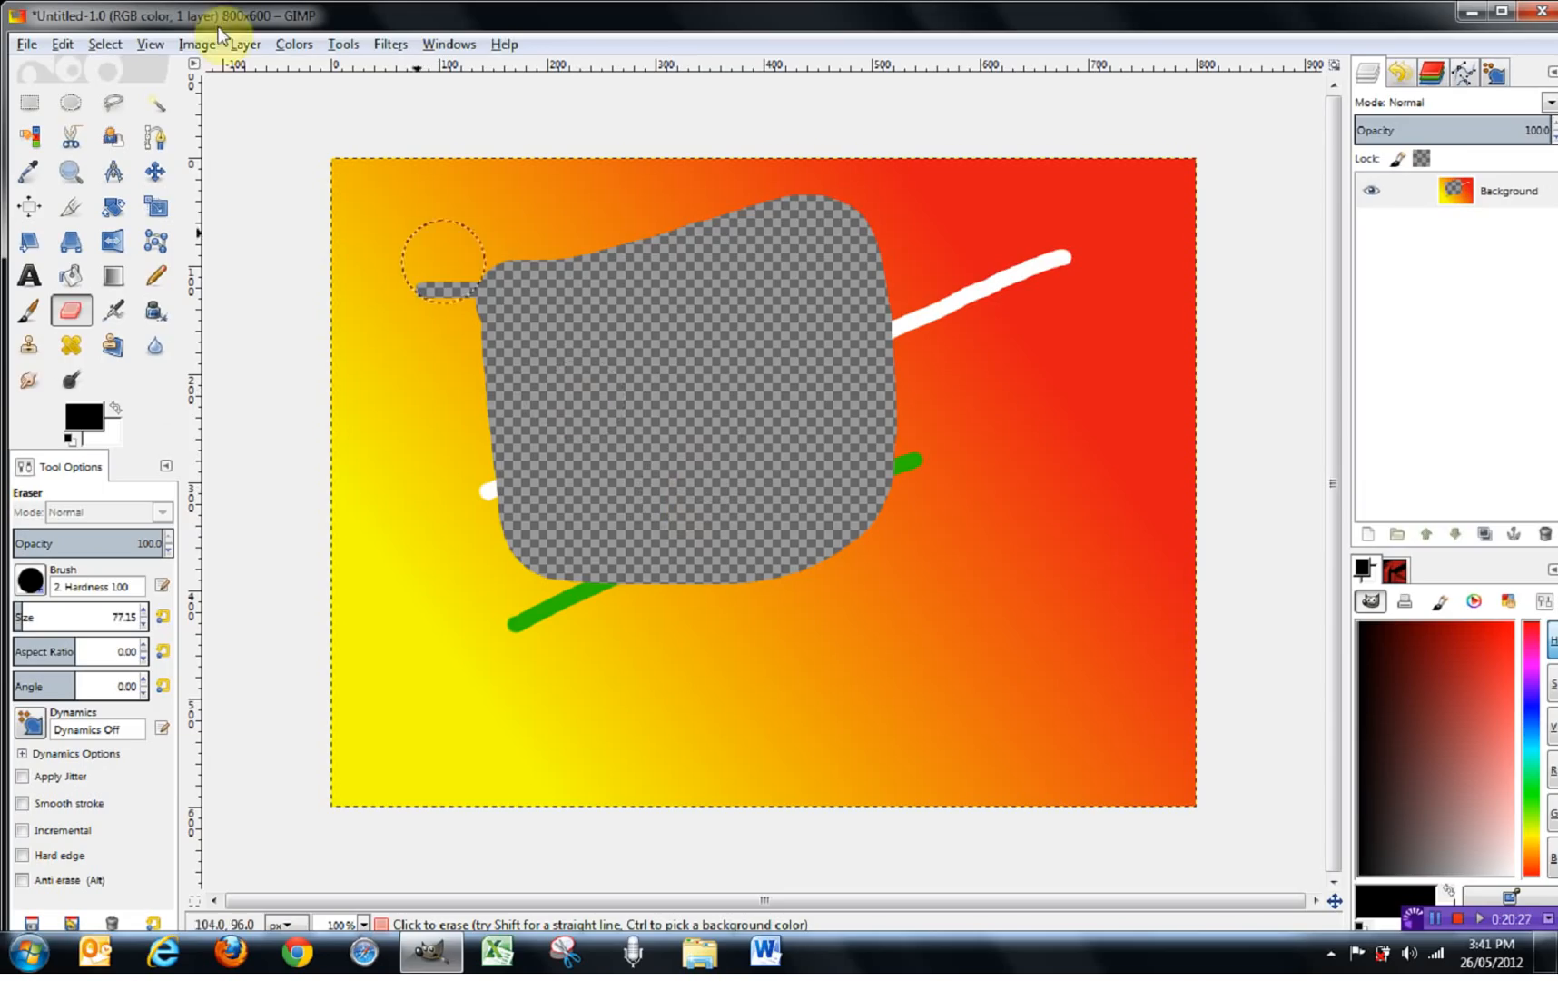
- Create a transparent 800 × 600 layer and move it below the Background layer
left_click(1381, 407)
left_click(1369, 534)
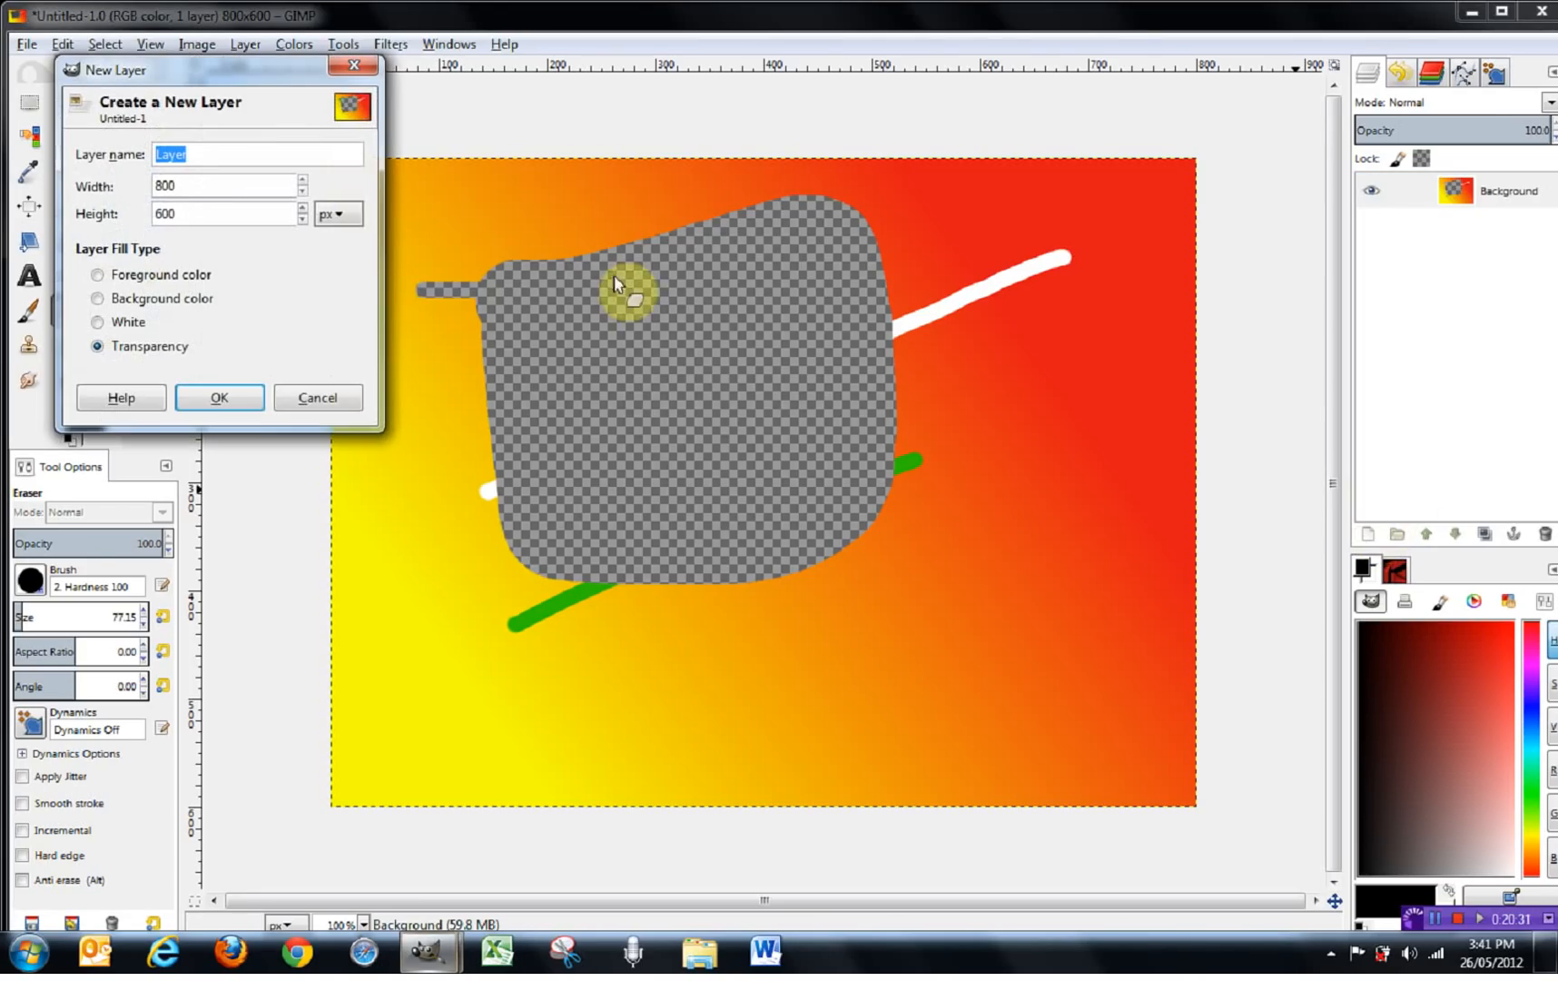
left_click(222, 400)
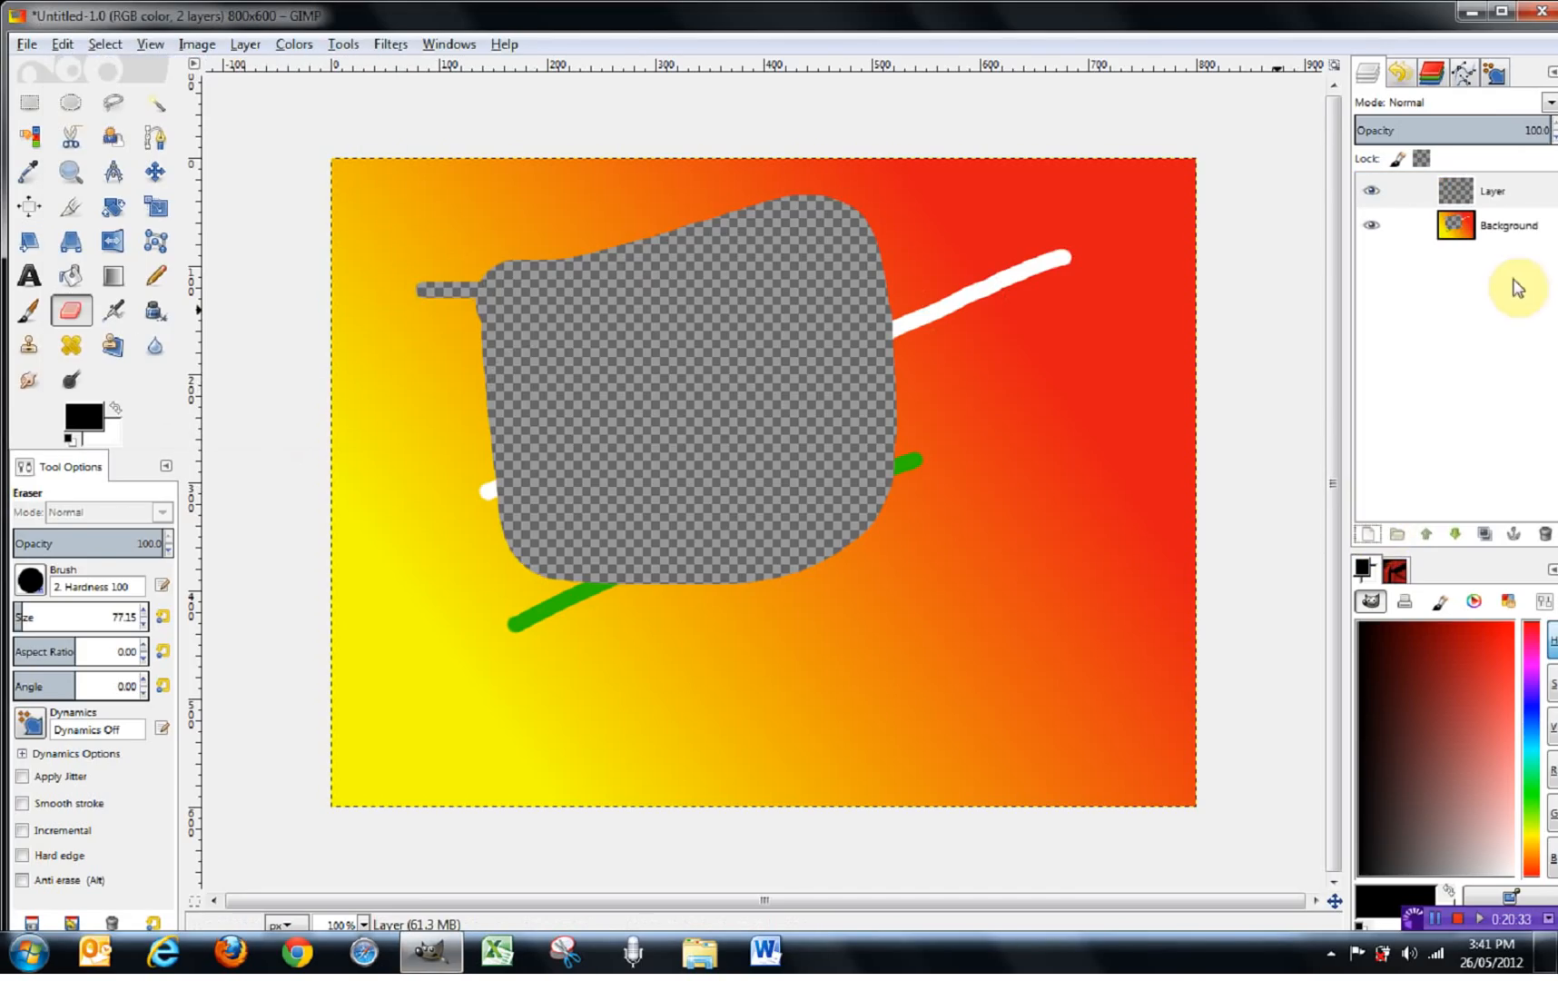
left_click_drag(1496, 192, 1500, 240)
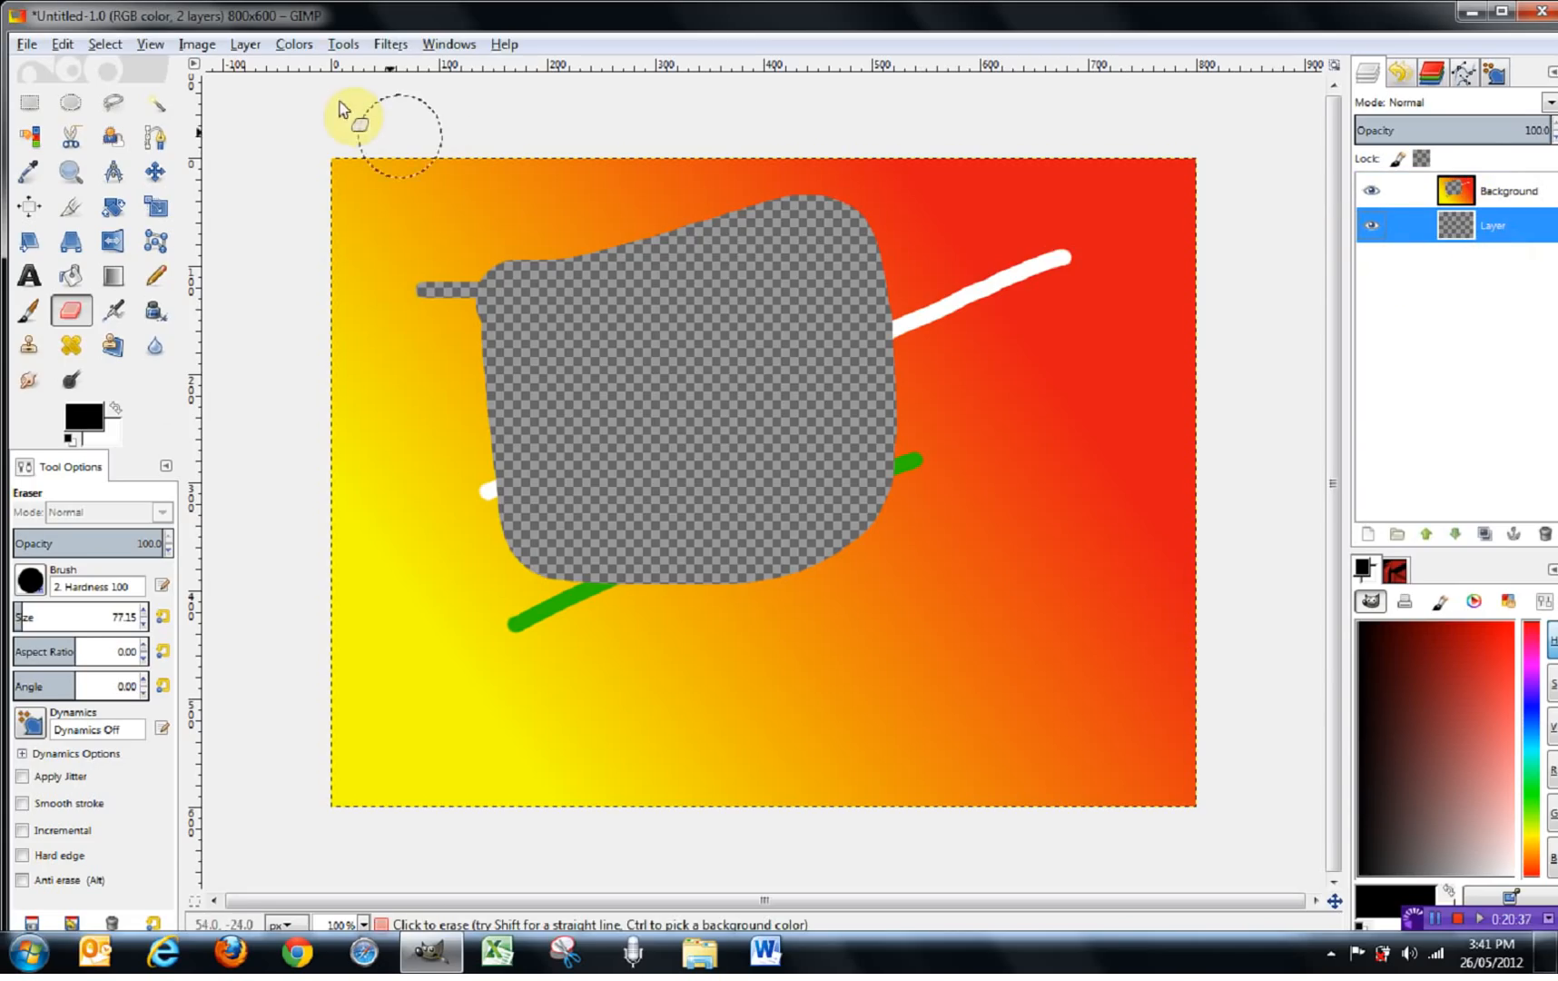
- Fill the new lower layer with a linear black-to-white gradient running across the erased area using the Blend tool
left_click(342, 43)
mouse_move(405, 89)
left_click(617, 117)
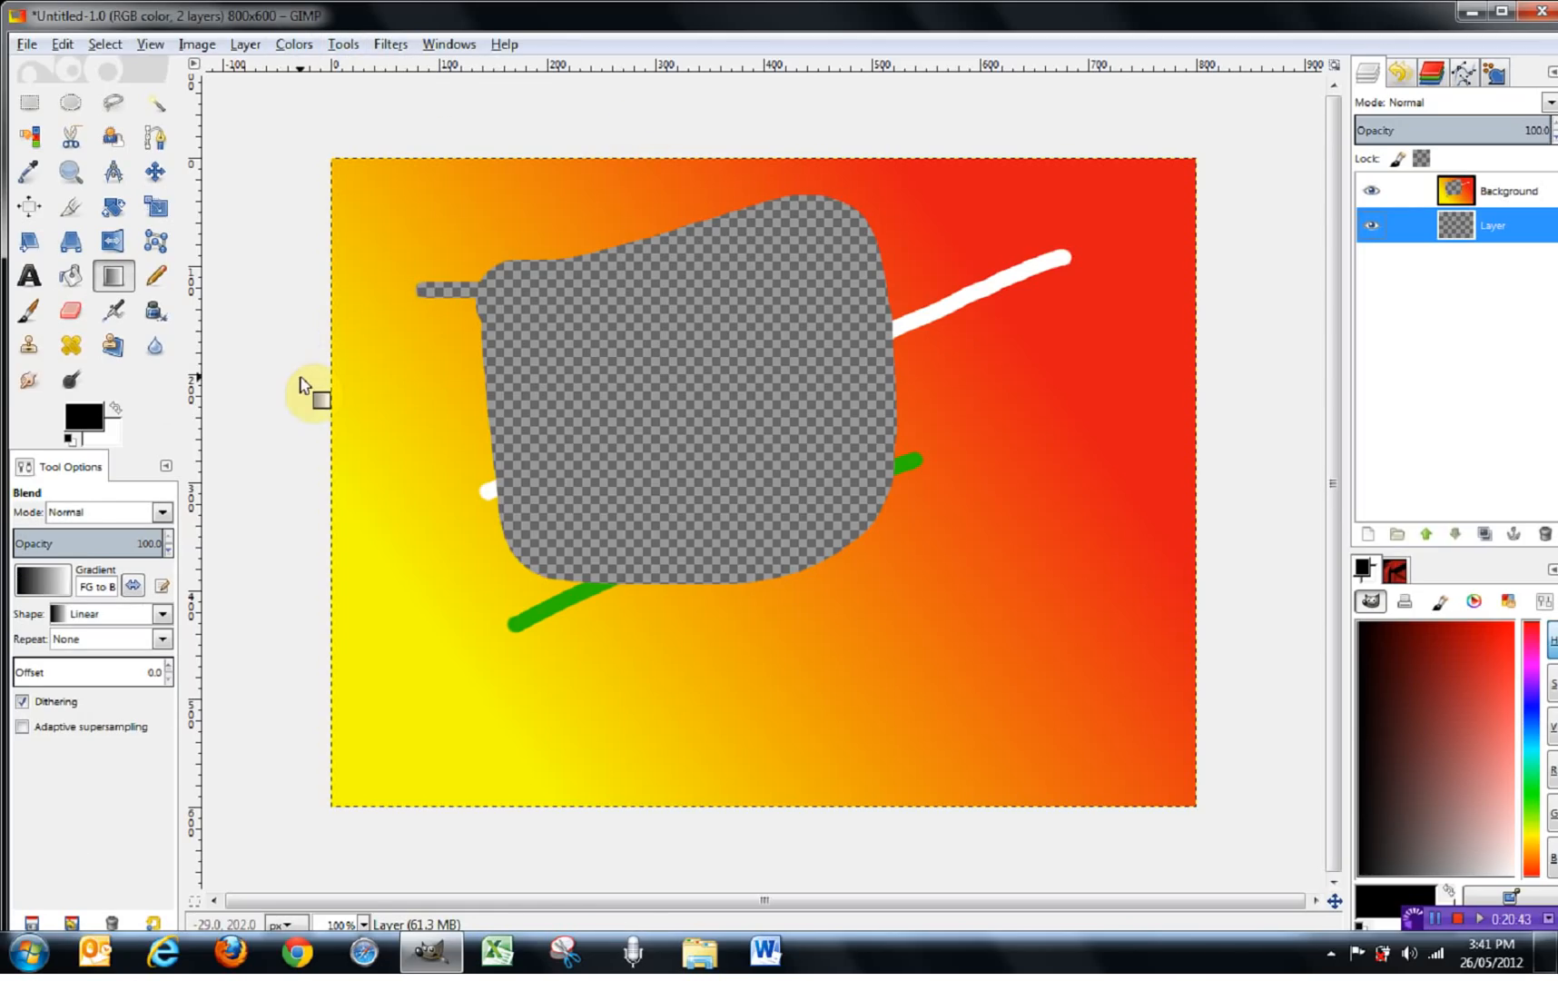
left_click(666, 426)
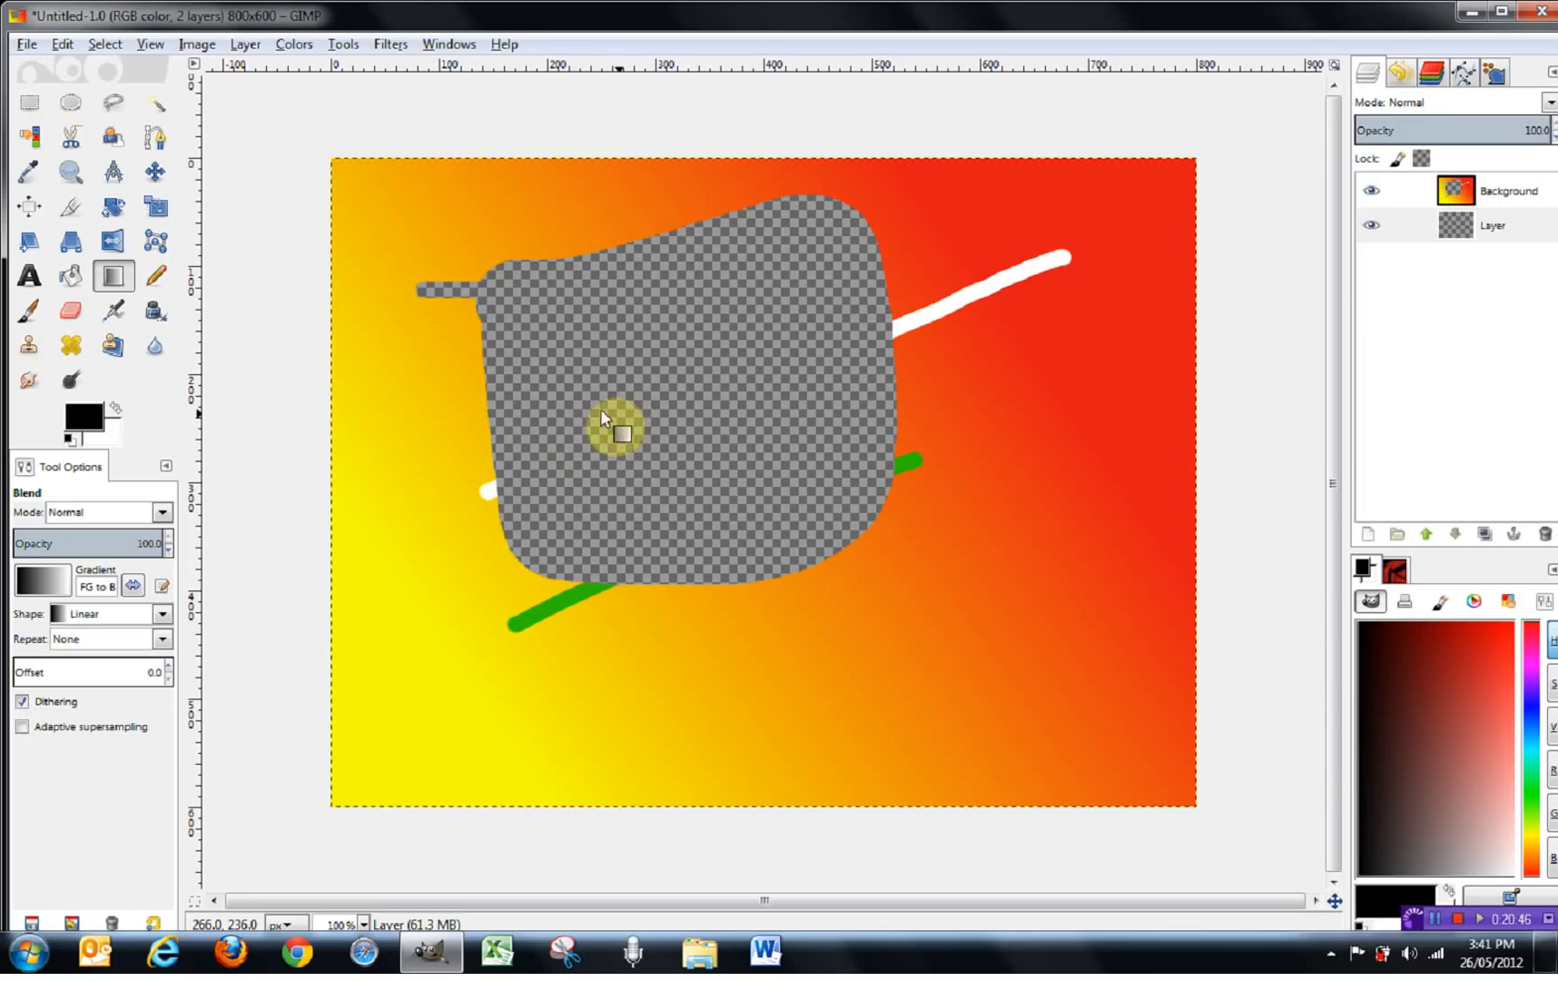
left_click_drag(509, 301, 817, 368)
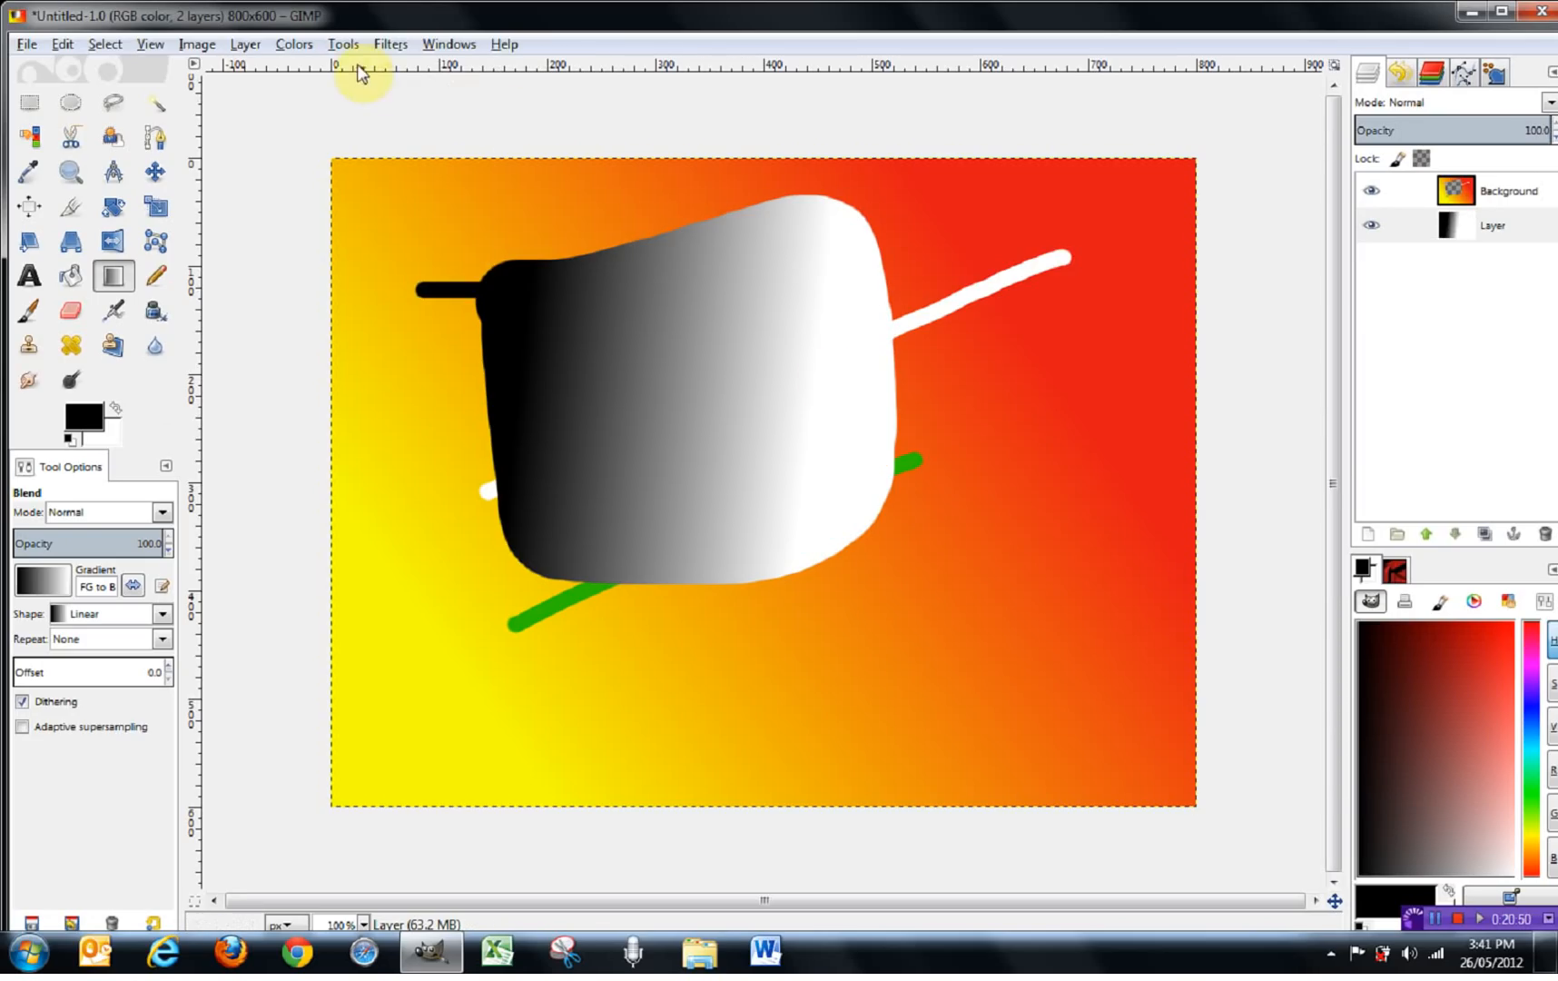
- Fill successive bands of the lower layer's gradient with black using Bucket Fill set to similar colors at threshold 15
left_click(343, 43)
mouse_move(377, 89)
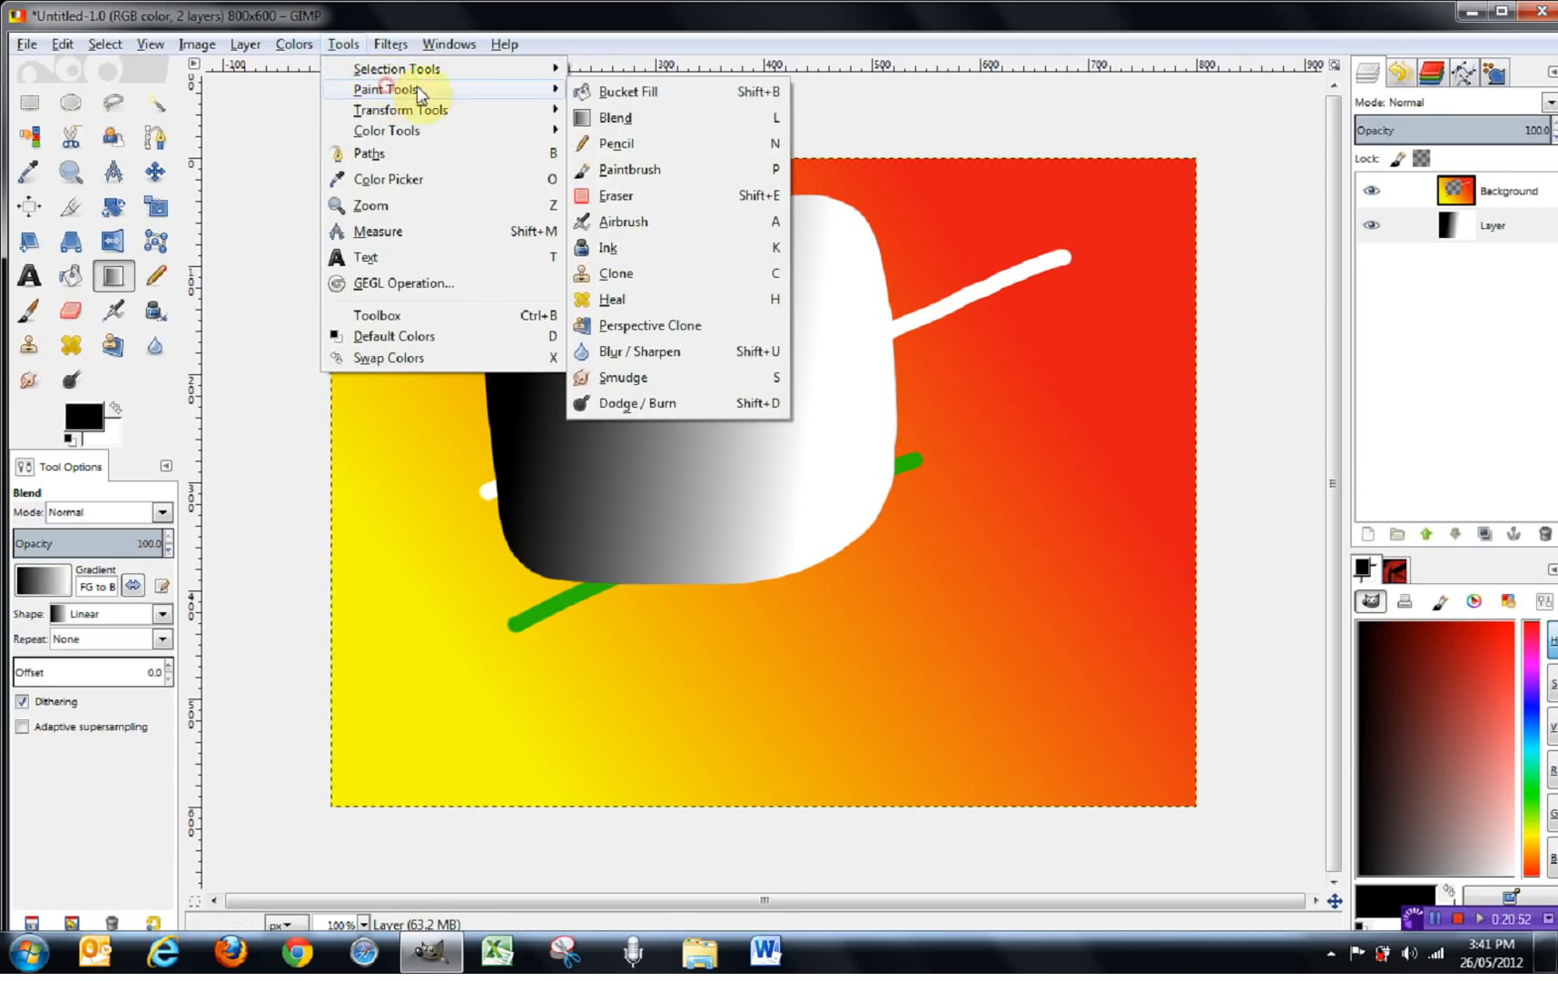
left_click(607, 94)
left_click(713, 351)
left_click(825, 391)
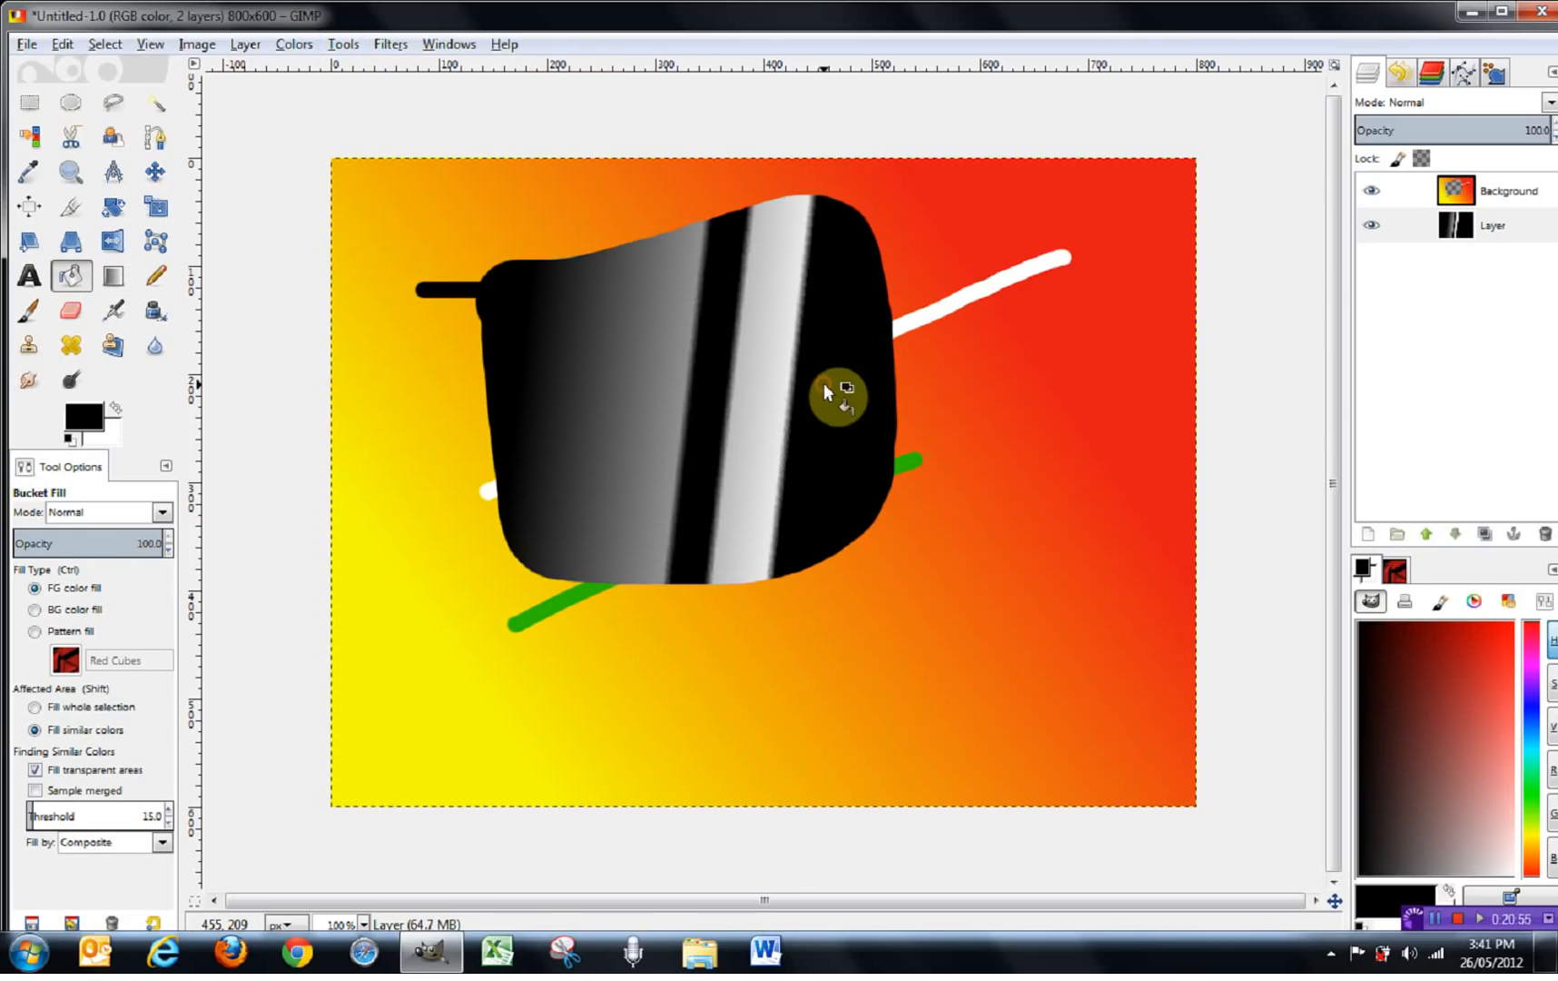
left_click(771, 400)
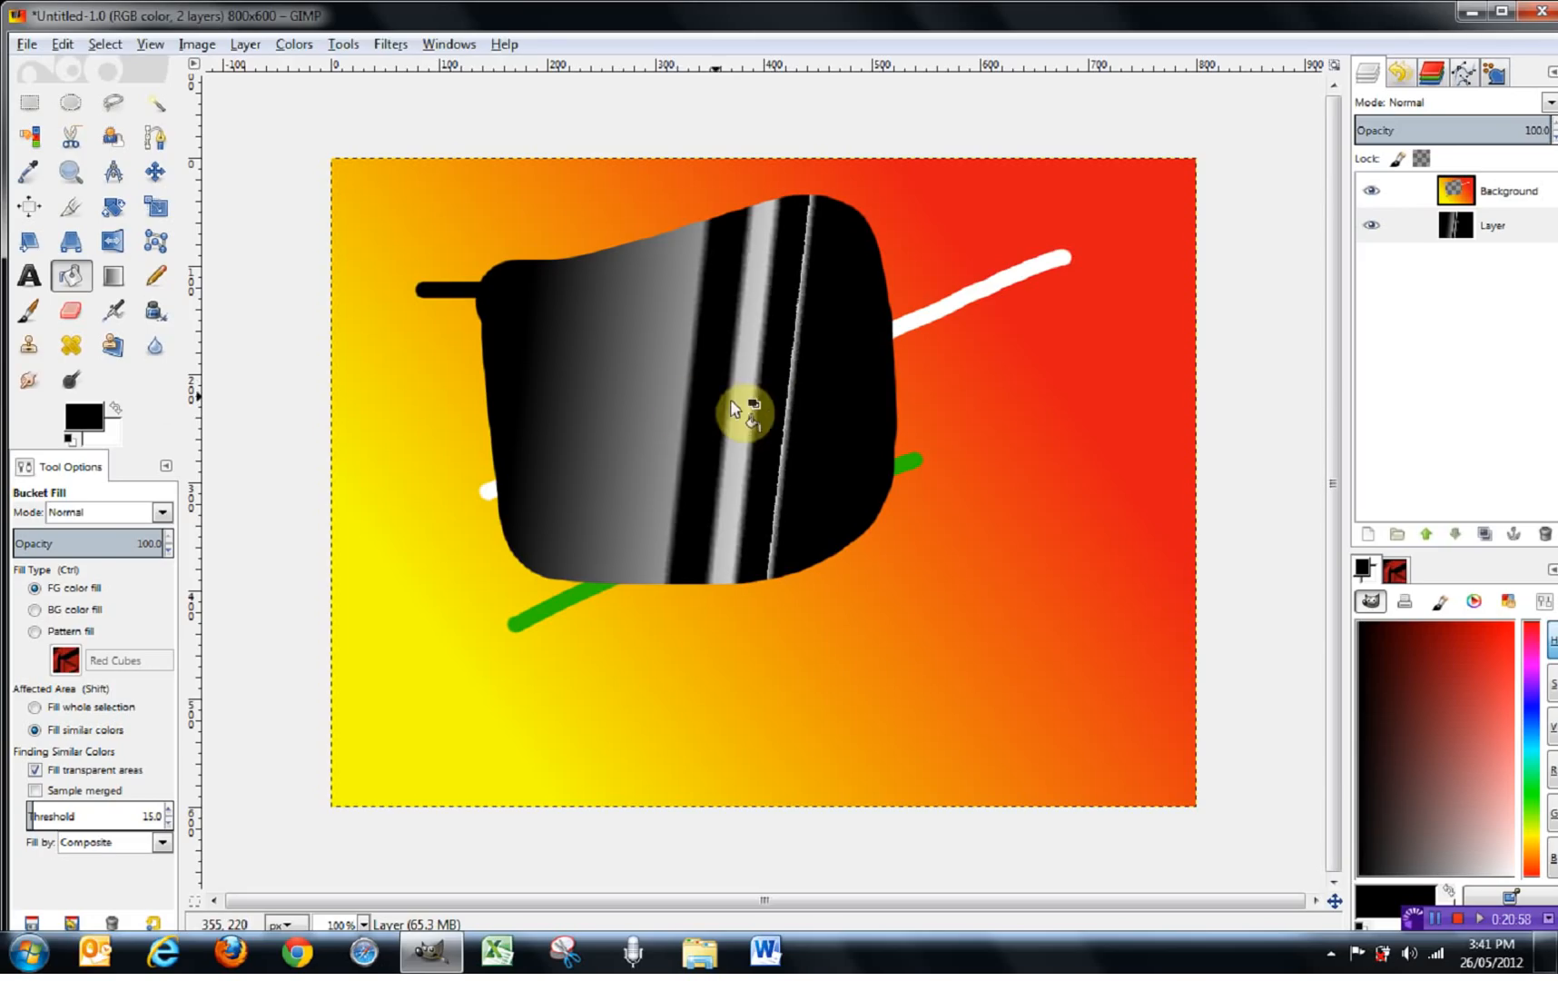
left_click(729, 410)
left_click(643, 400)
left_click(566, 397)
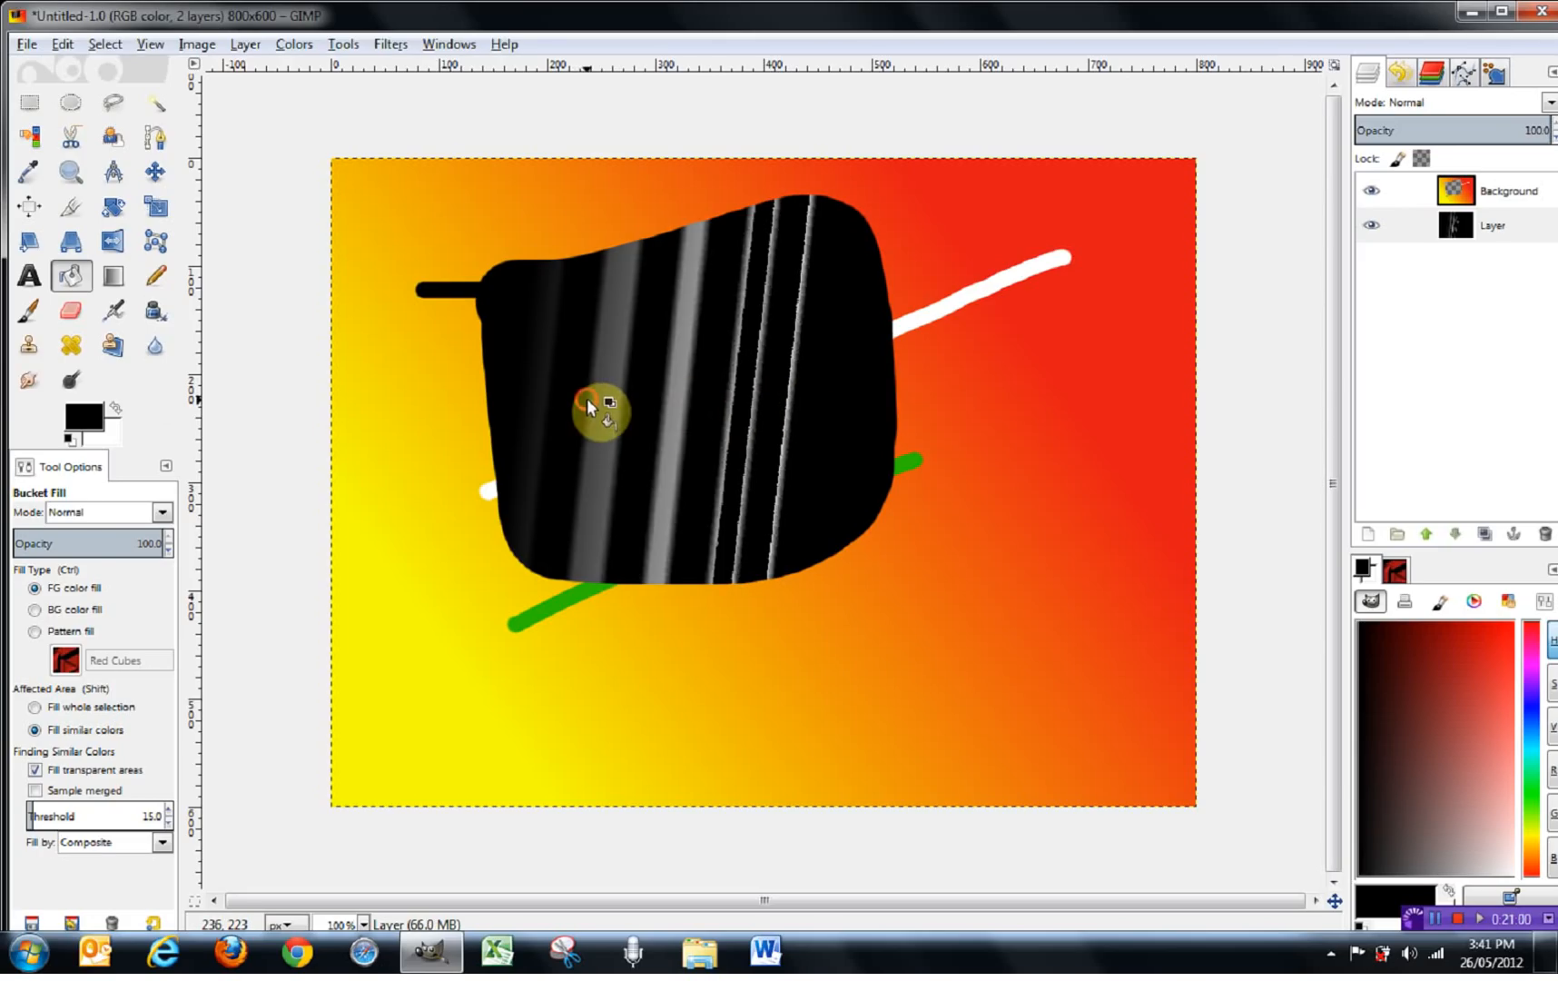
left_click(587, 397)
left_click(607, 398)
left_click(676, 402)
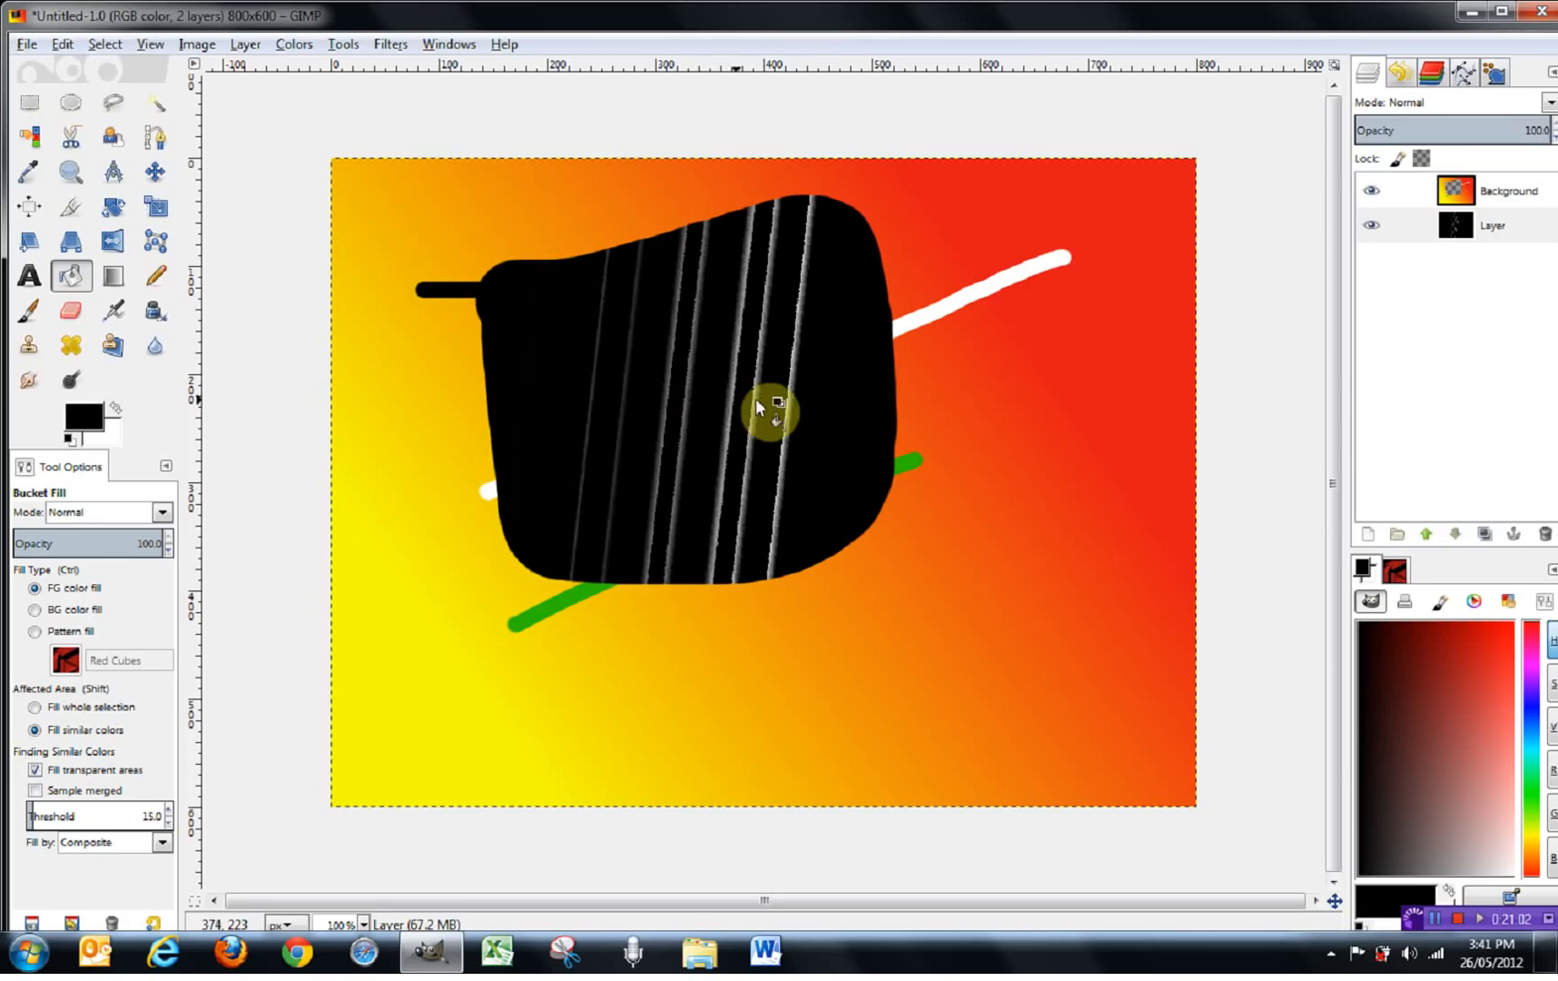
left_click(754, 391)
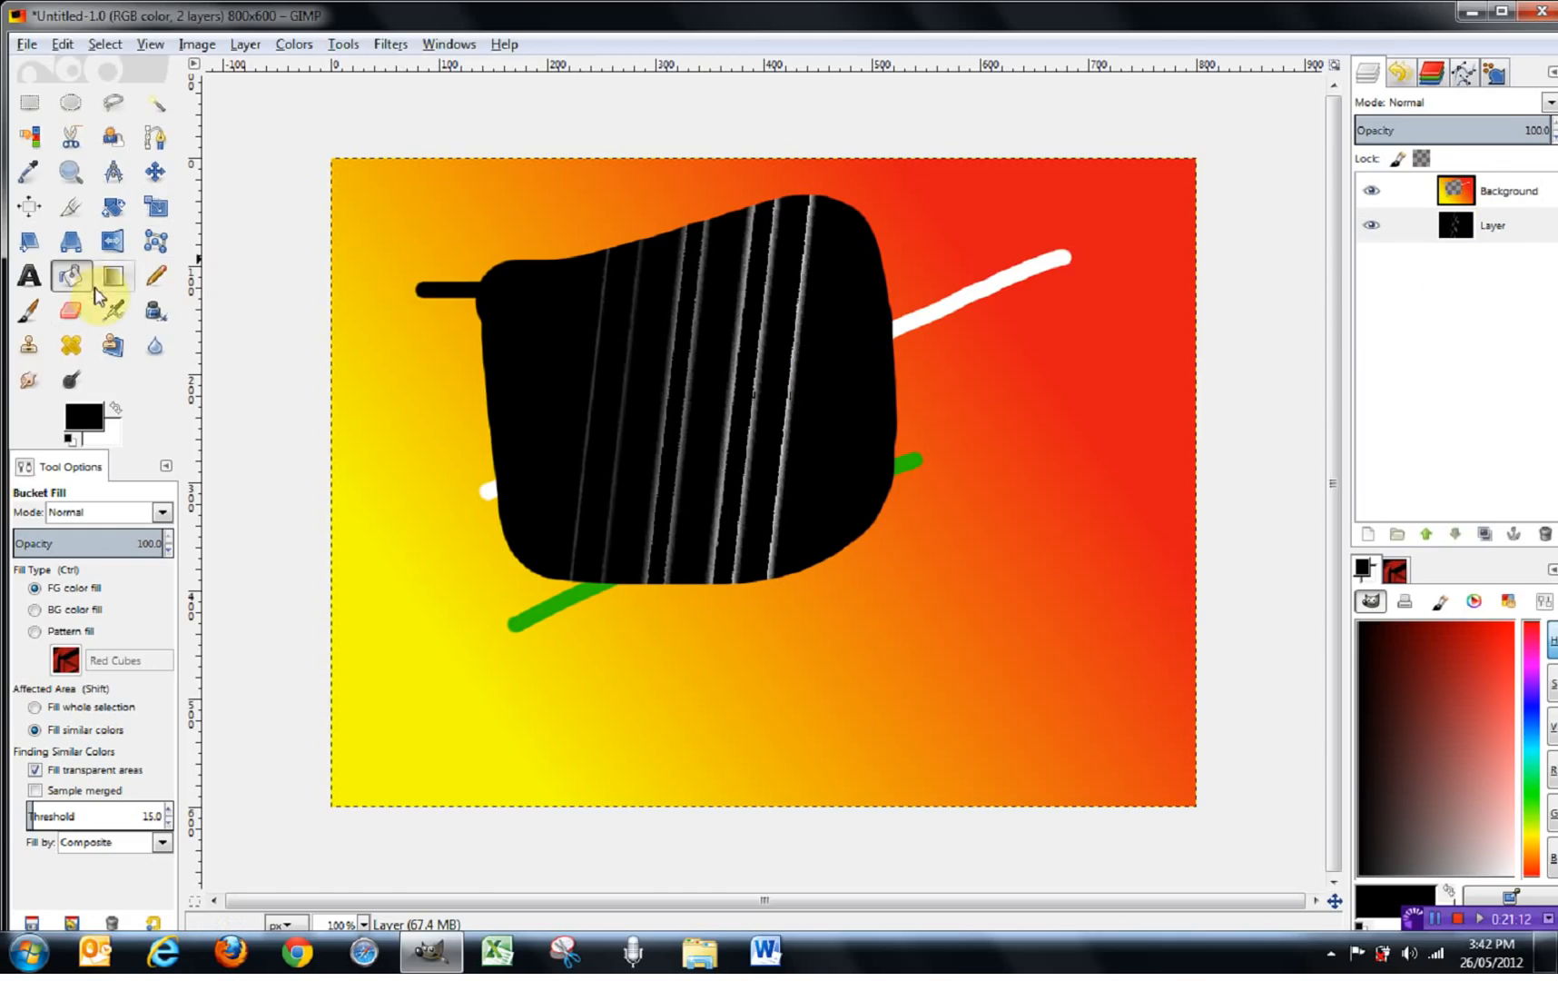
- Erase a long curved stroke along the bottom and a short vertical stroke near the upper right of the Background layer
left_click(70, 310)
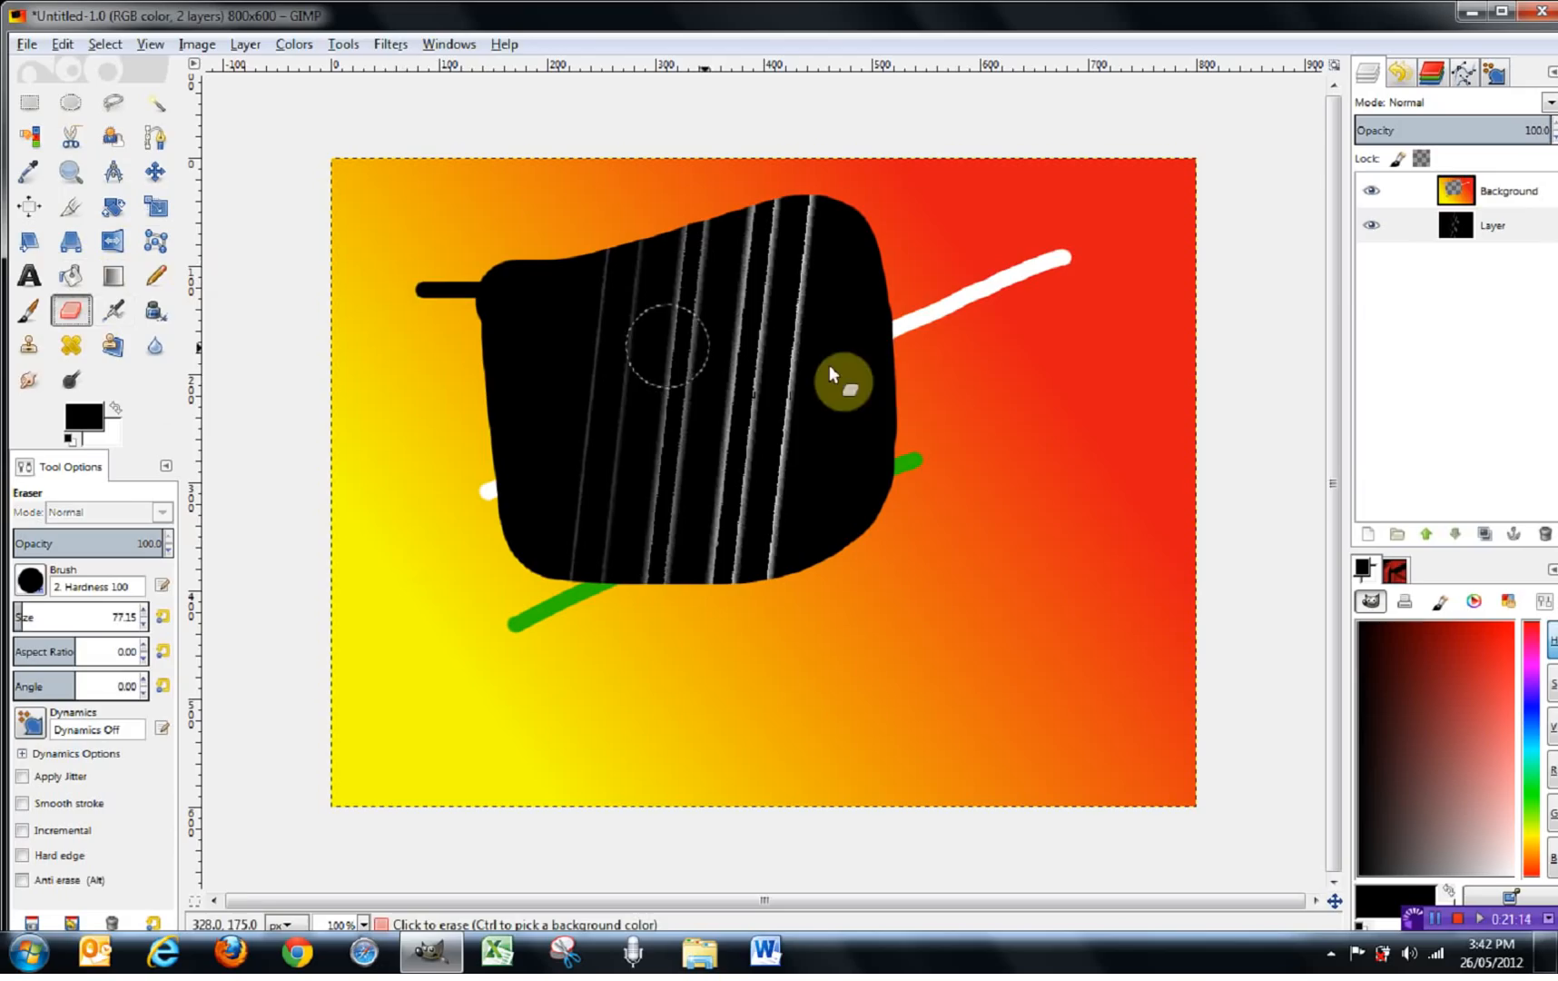
left_click(1525, 195)
mouse_move(1036, 508)
left_mouse_down()
mouse_move(1037, 583)
mouse_move(851, 714)
mouse_move(606, 736)
mouse_move(409, 717)
left_mouse_up()
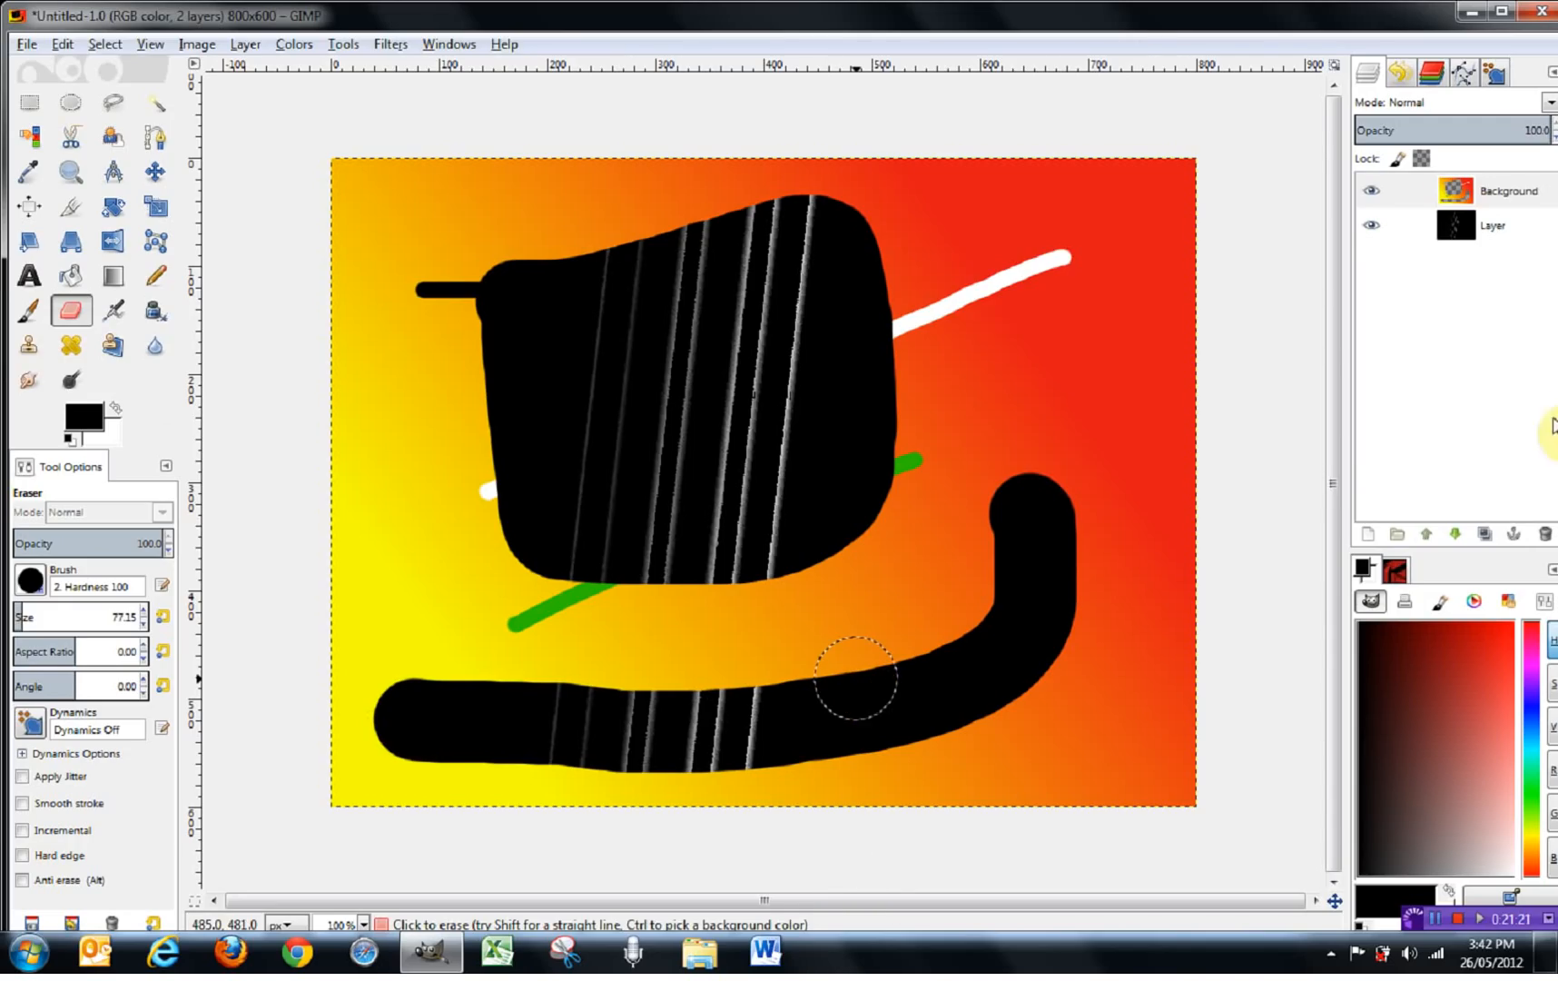
left_click(1473, 232)
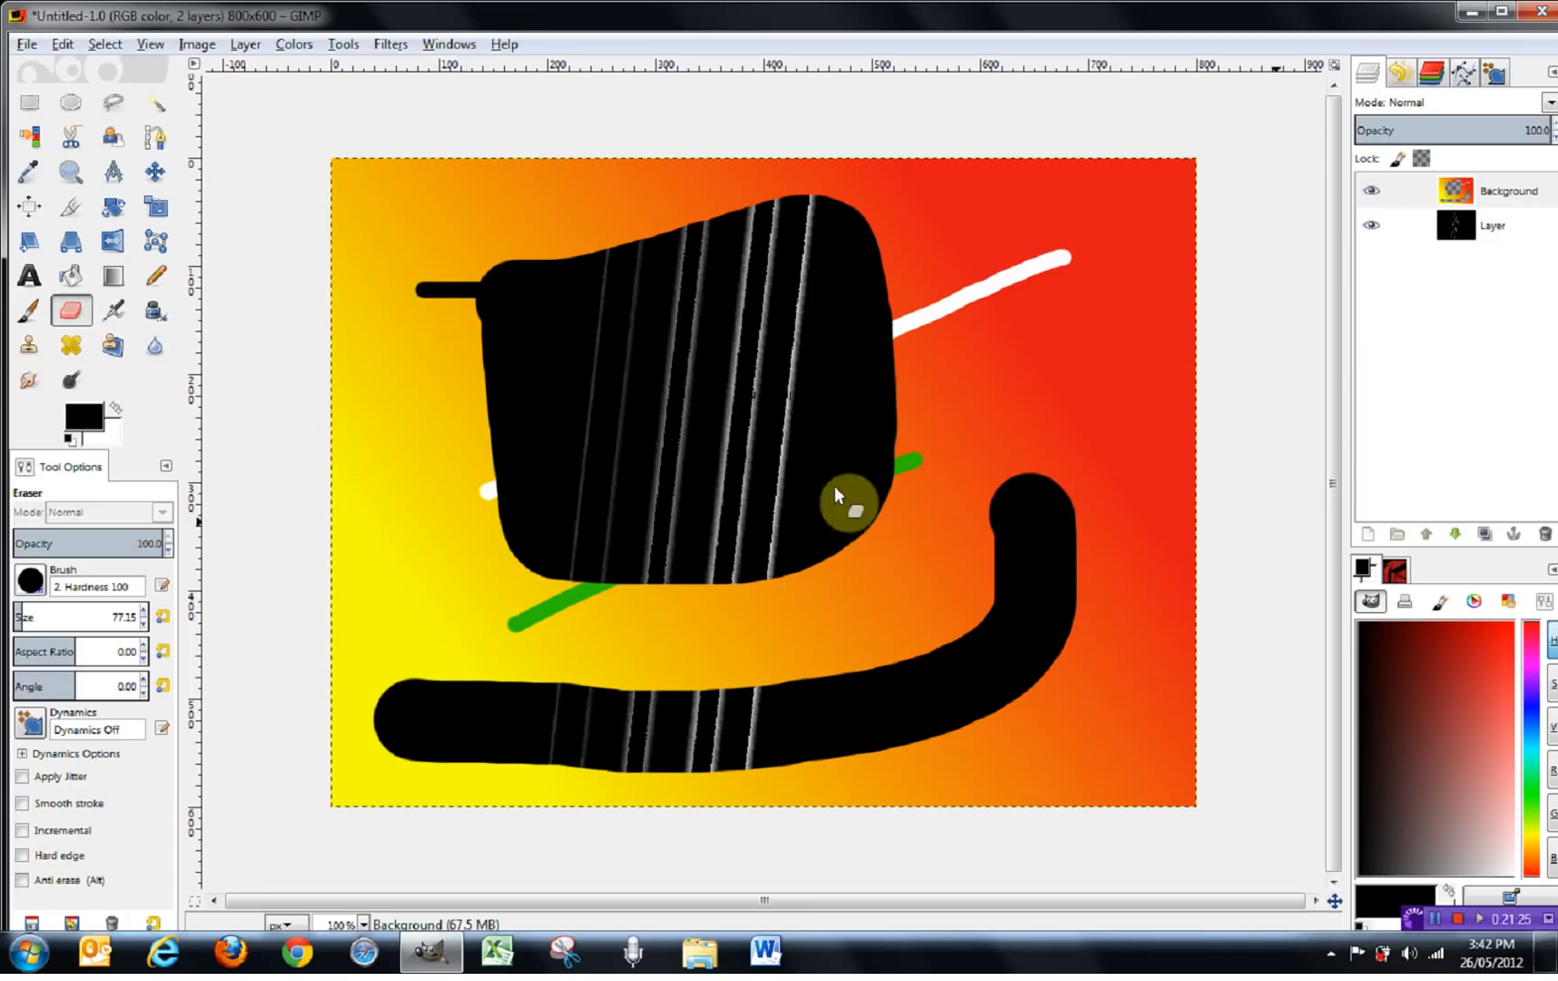
left_click_drag(1010, 238, 1013, 400)
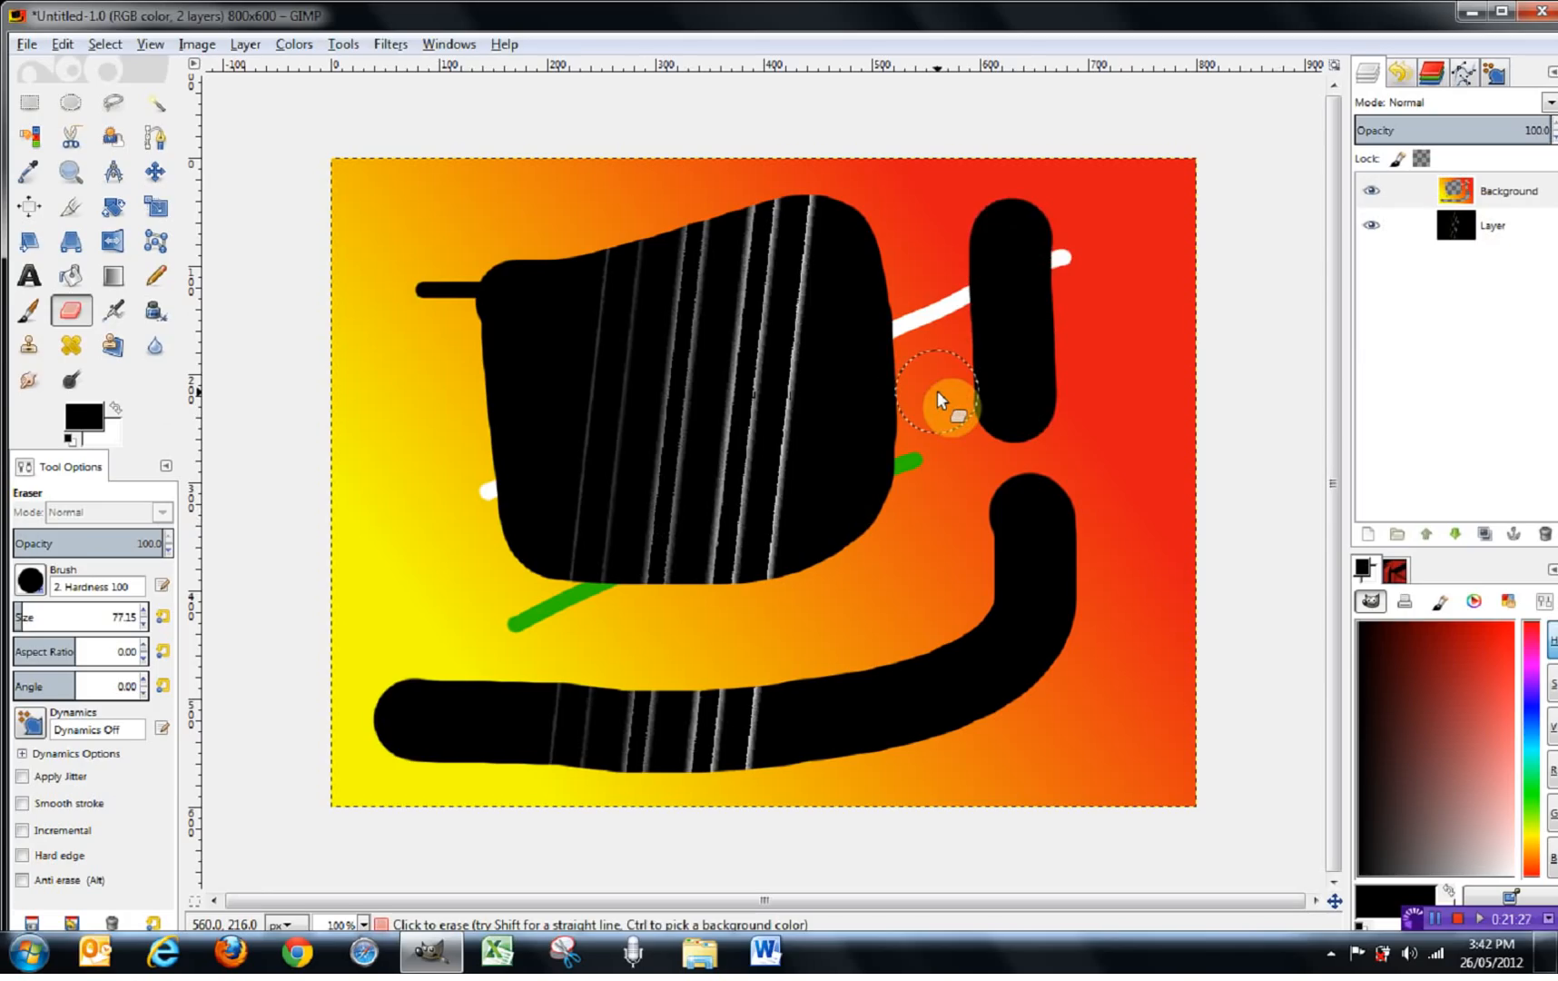
- Undo the erasures, bucket fills, lower layer, alpha channel and drawn lines back to the plain yellow-to-red gradient
key("ctrl+z")
key("ctrl+z")
key("ctrl+z")
key("ctrl+z")
key("ctrl+z")
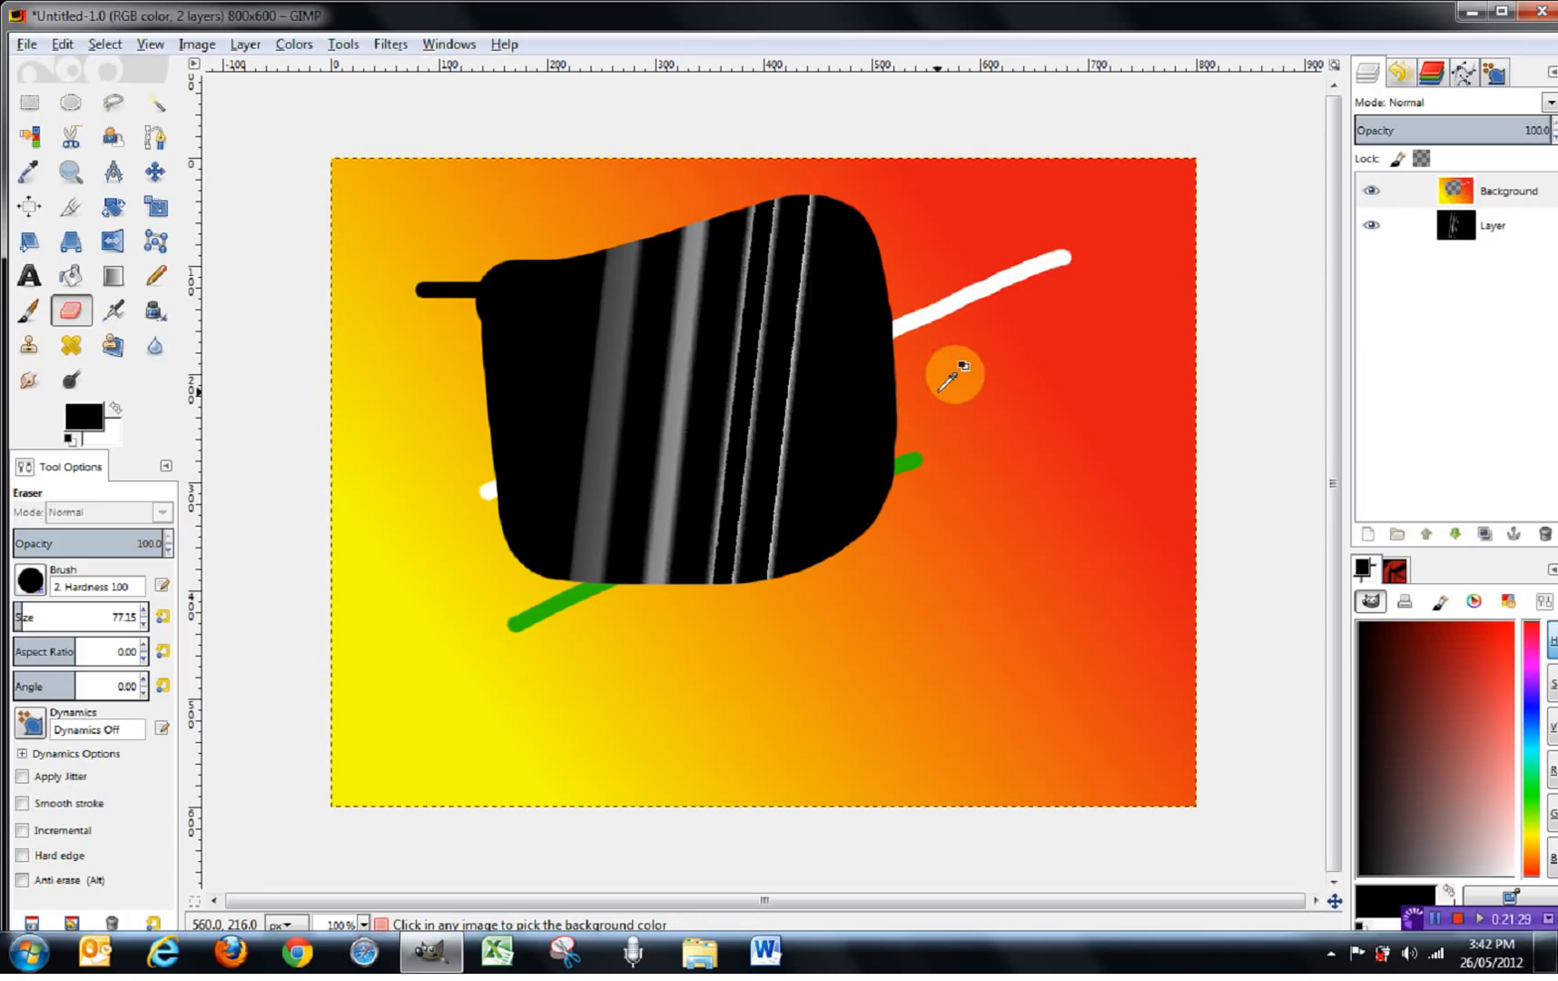
key("ctrl+z")
key("ctrl+z")
key("ctrl+z")
key("ctrl+z")
key("ctrl+z")
key("ctrl+z")
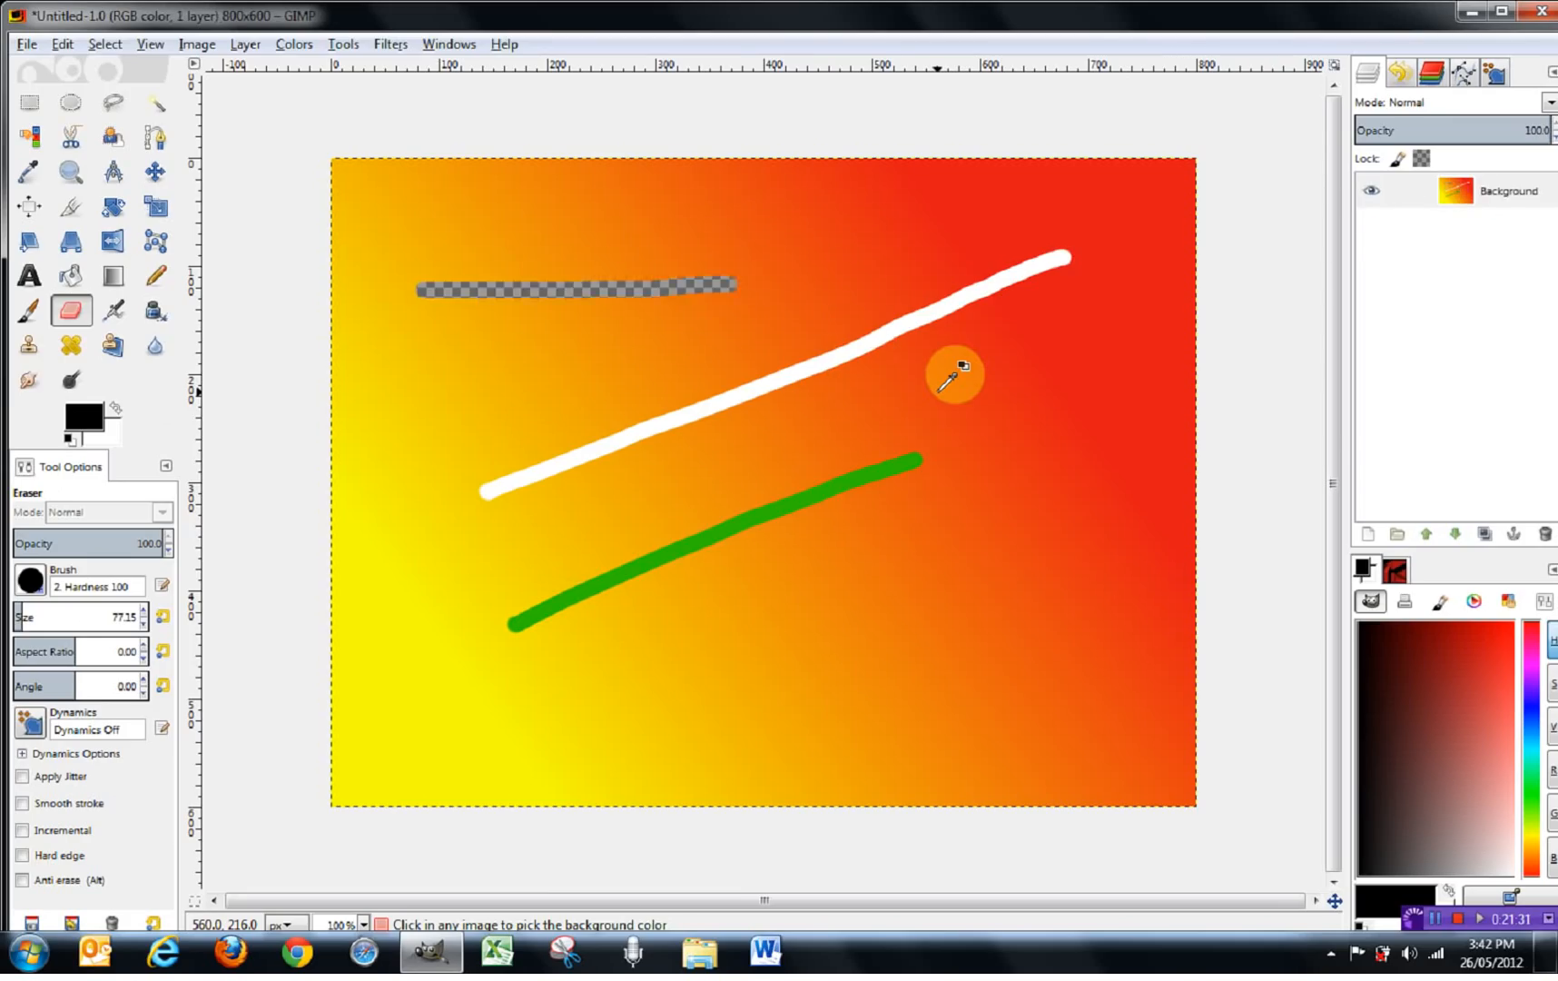
key("ctrl+z")
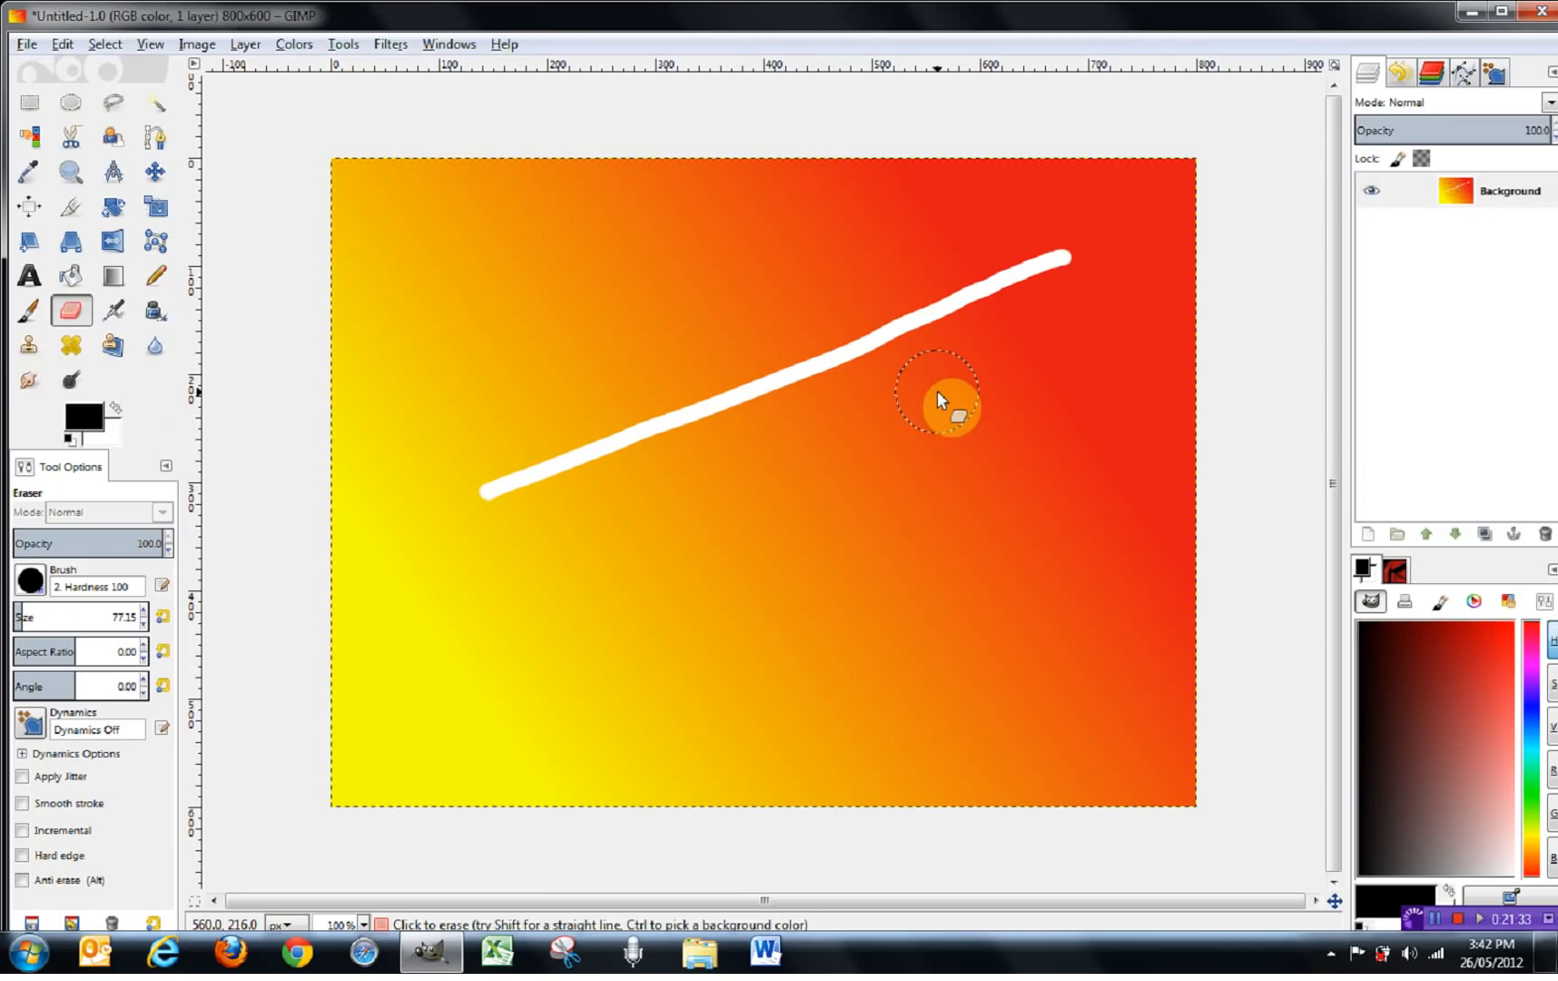
key("ctrl+z")
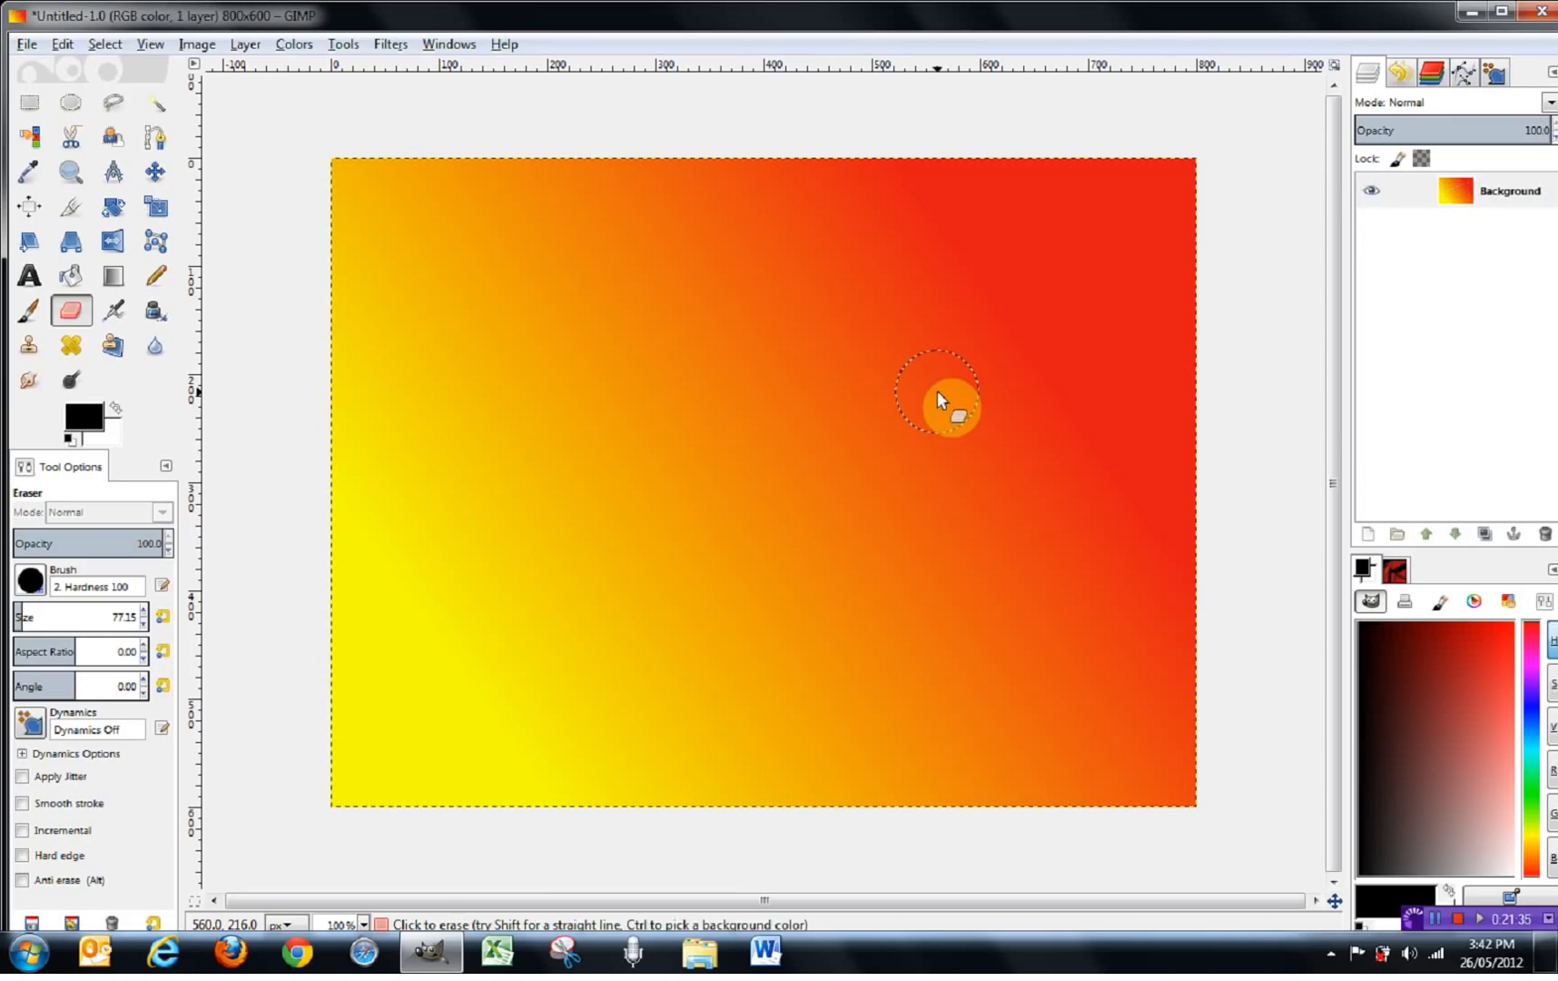
- Switch the eraser to the Star brush and stamp five erased stars across the gradient
left_click(31, 581)
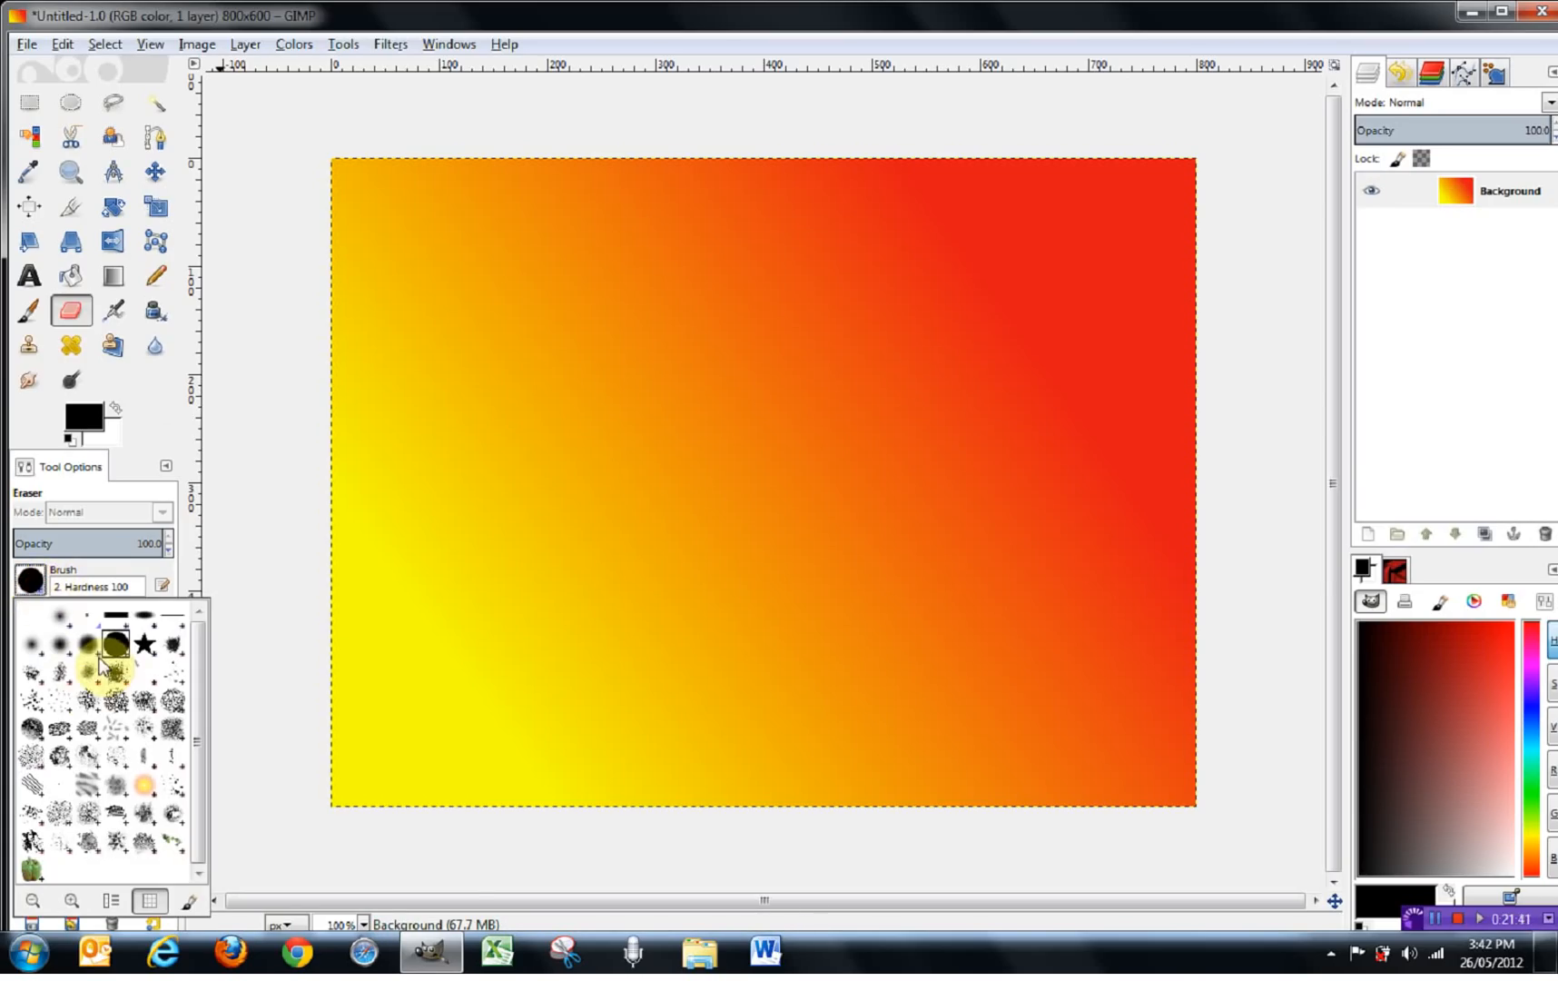
left_click(149, 654)
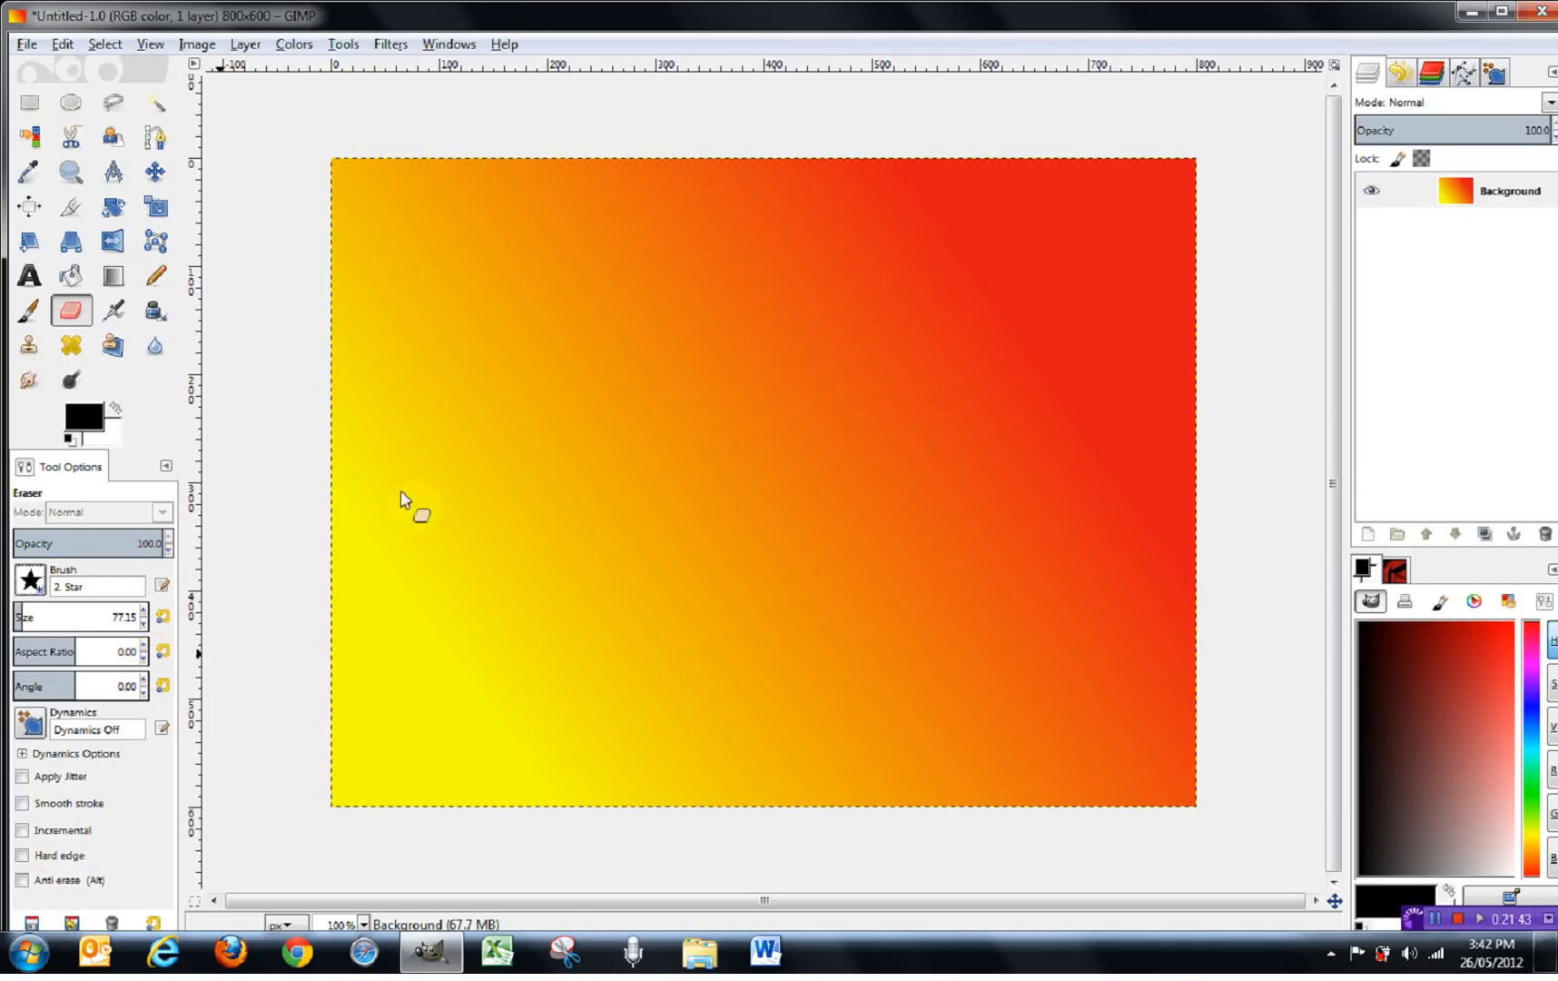
left_click(506, 321)
left_click(1047, 318)
left_click(891, 559)
left_click(527, 627)
left_click(856, 256)
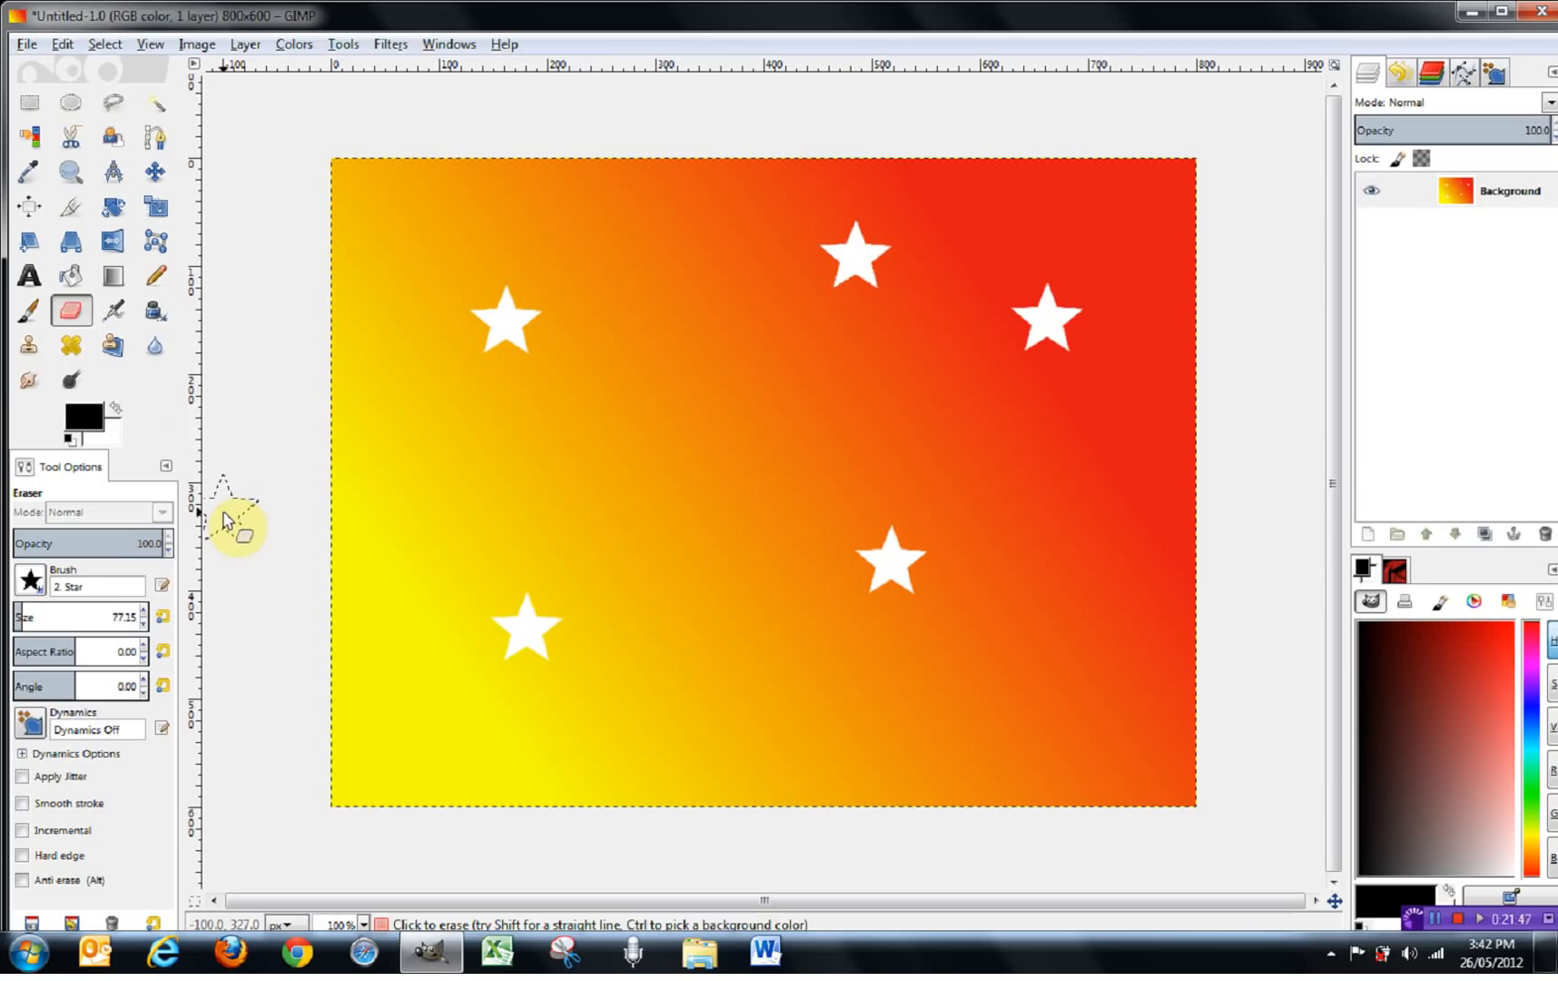
- Switch the eraser to the Hardness 075 brush and erase a soft-edged winding curve through the middle of the image
left_click(29, 579)
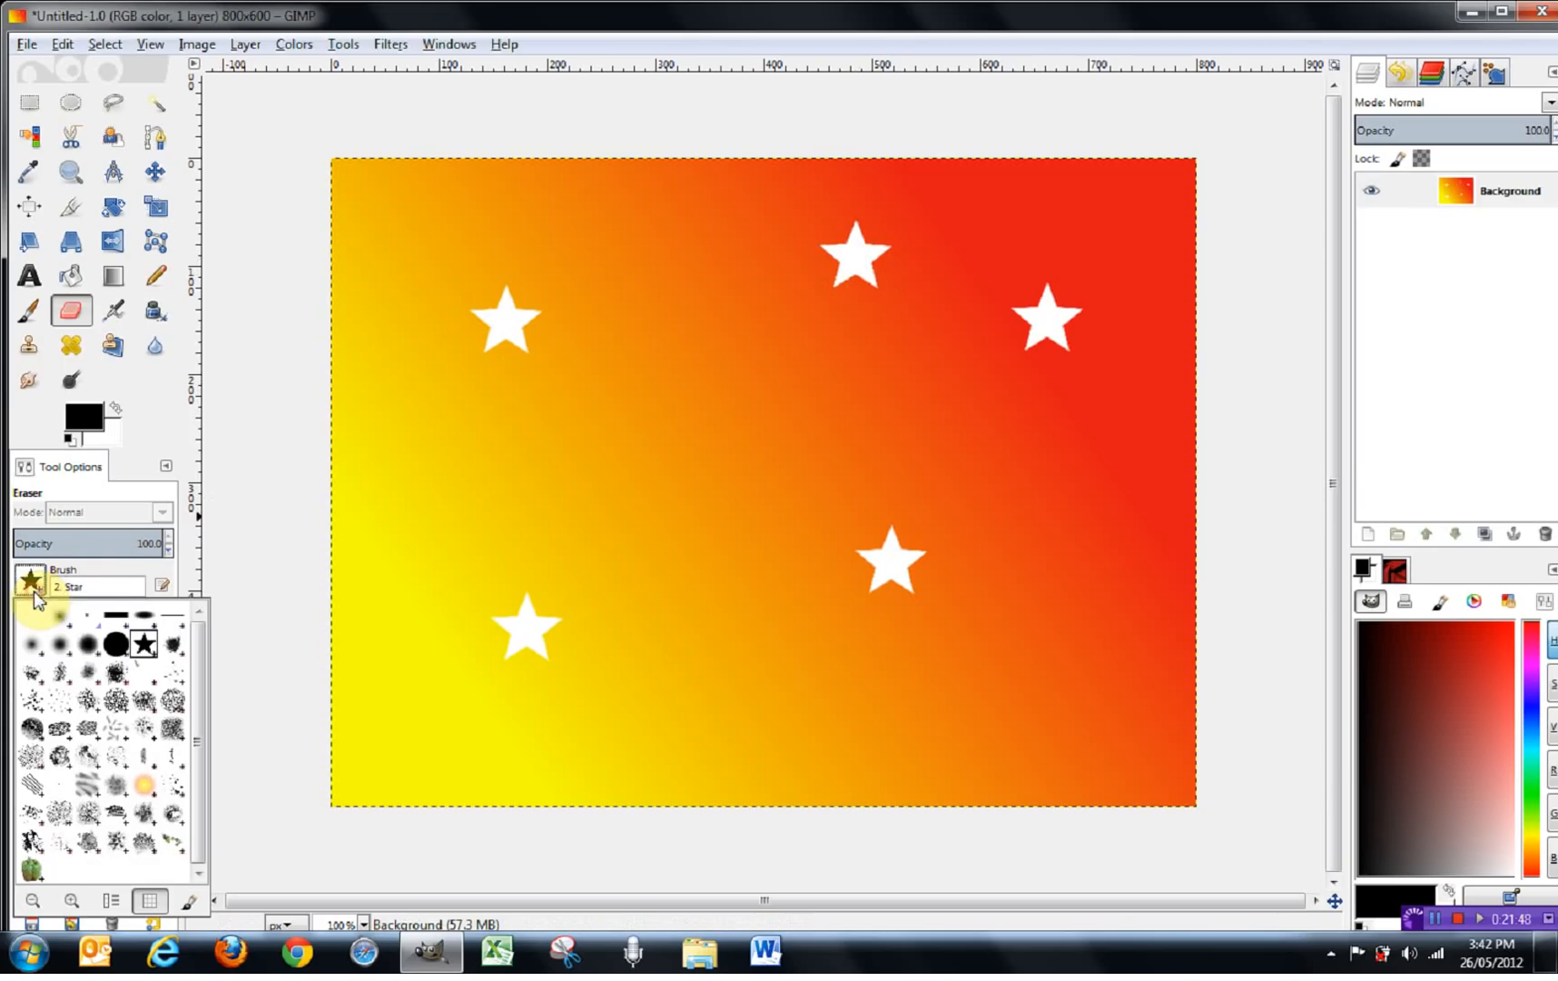
double_click(87, 646)
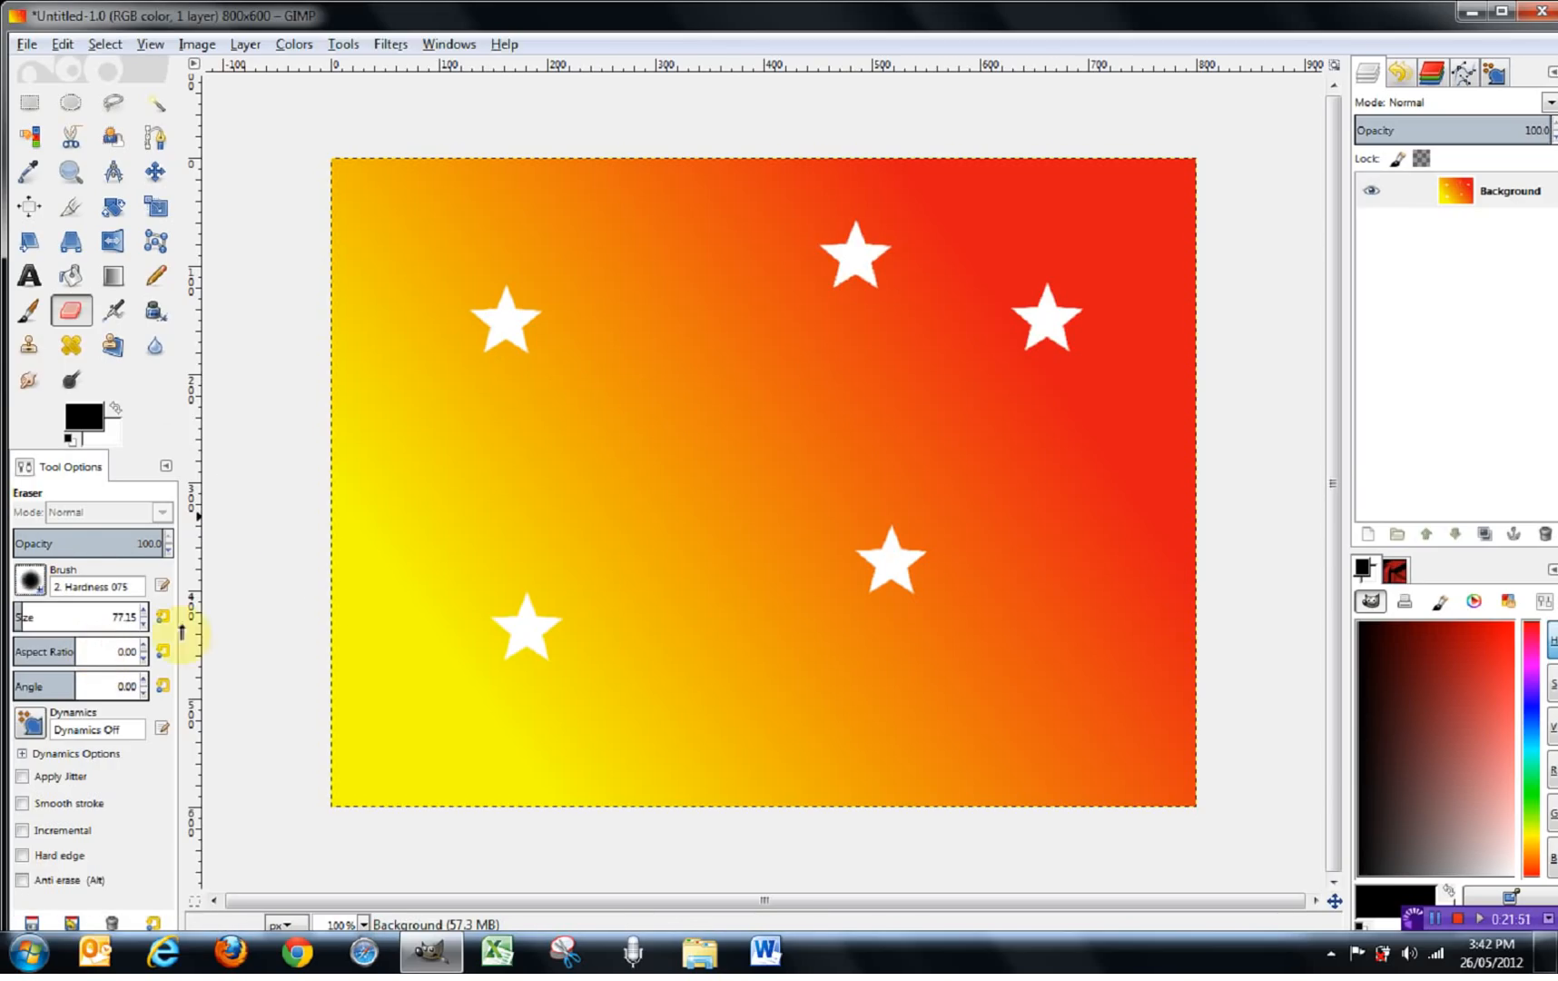
mouse_move(563, 547)
left_mouse_down()
mouse_move(625, 540)
mouse_move(705, 612)
mouse_move(664, 389)
mouse_move(903, 418)
left_mouse_up()
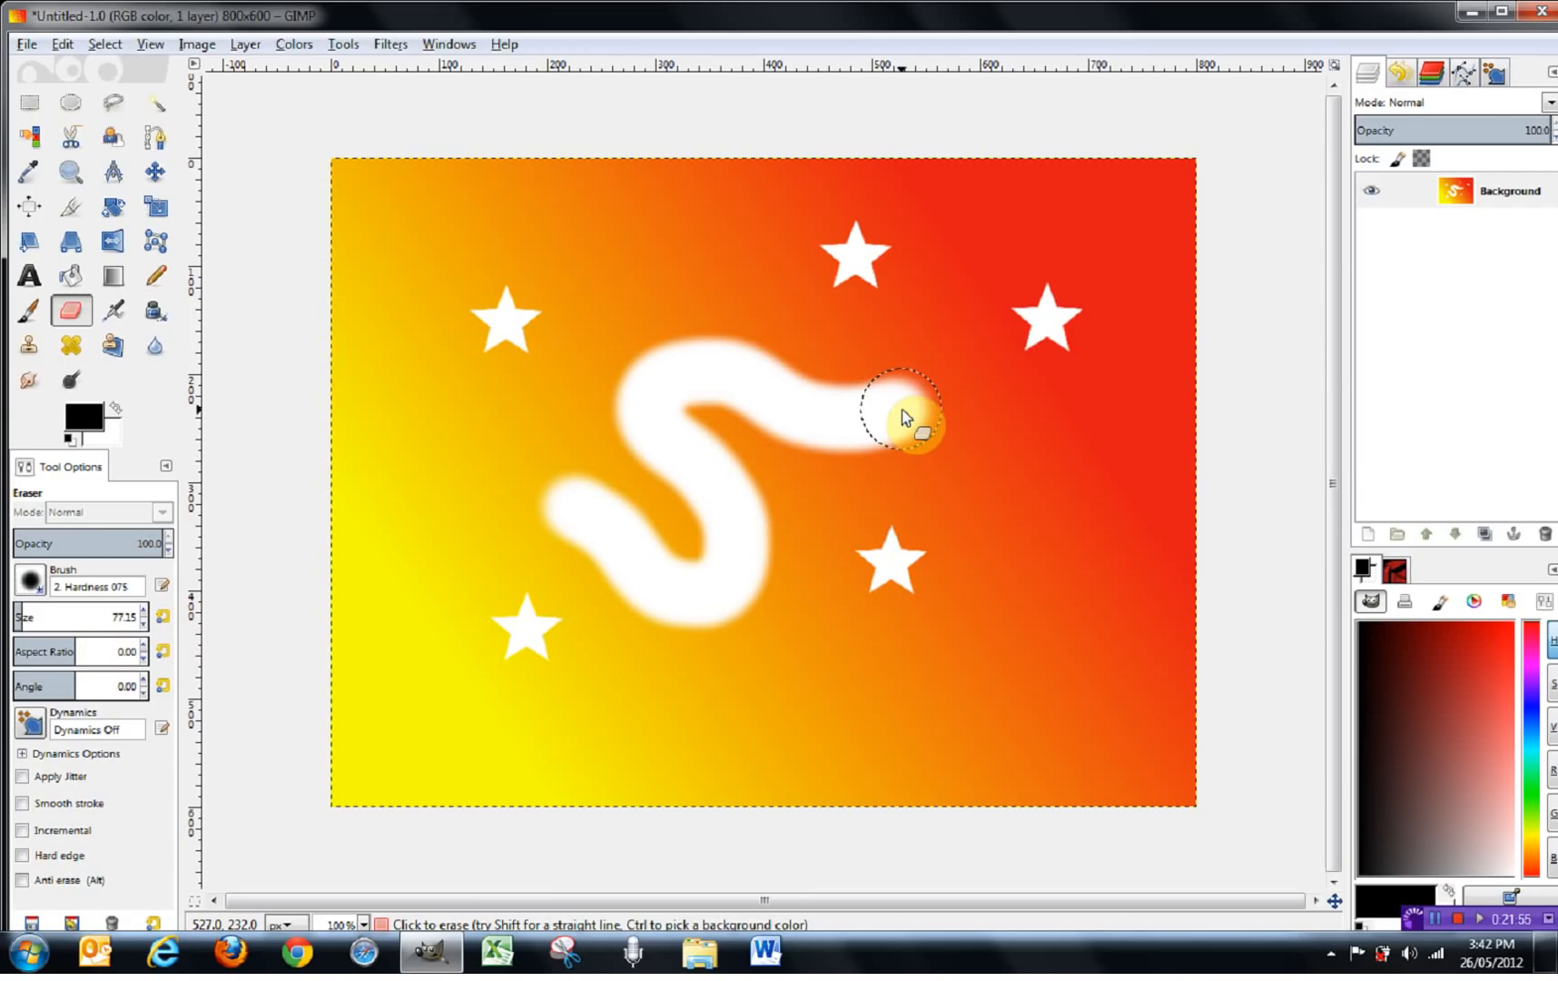
- Undo the soft curve and all five star erasures
key("ctrl+z")
key("ctrl+z")
key("ctrl+z")
key("ctrl+z")
key("ctrl+z")
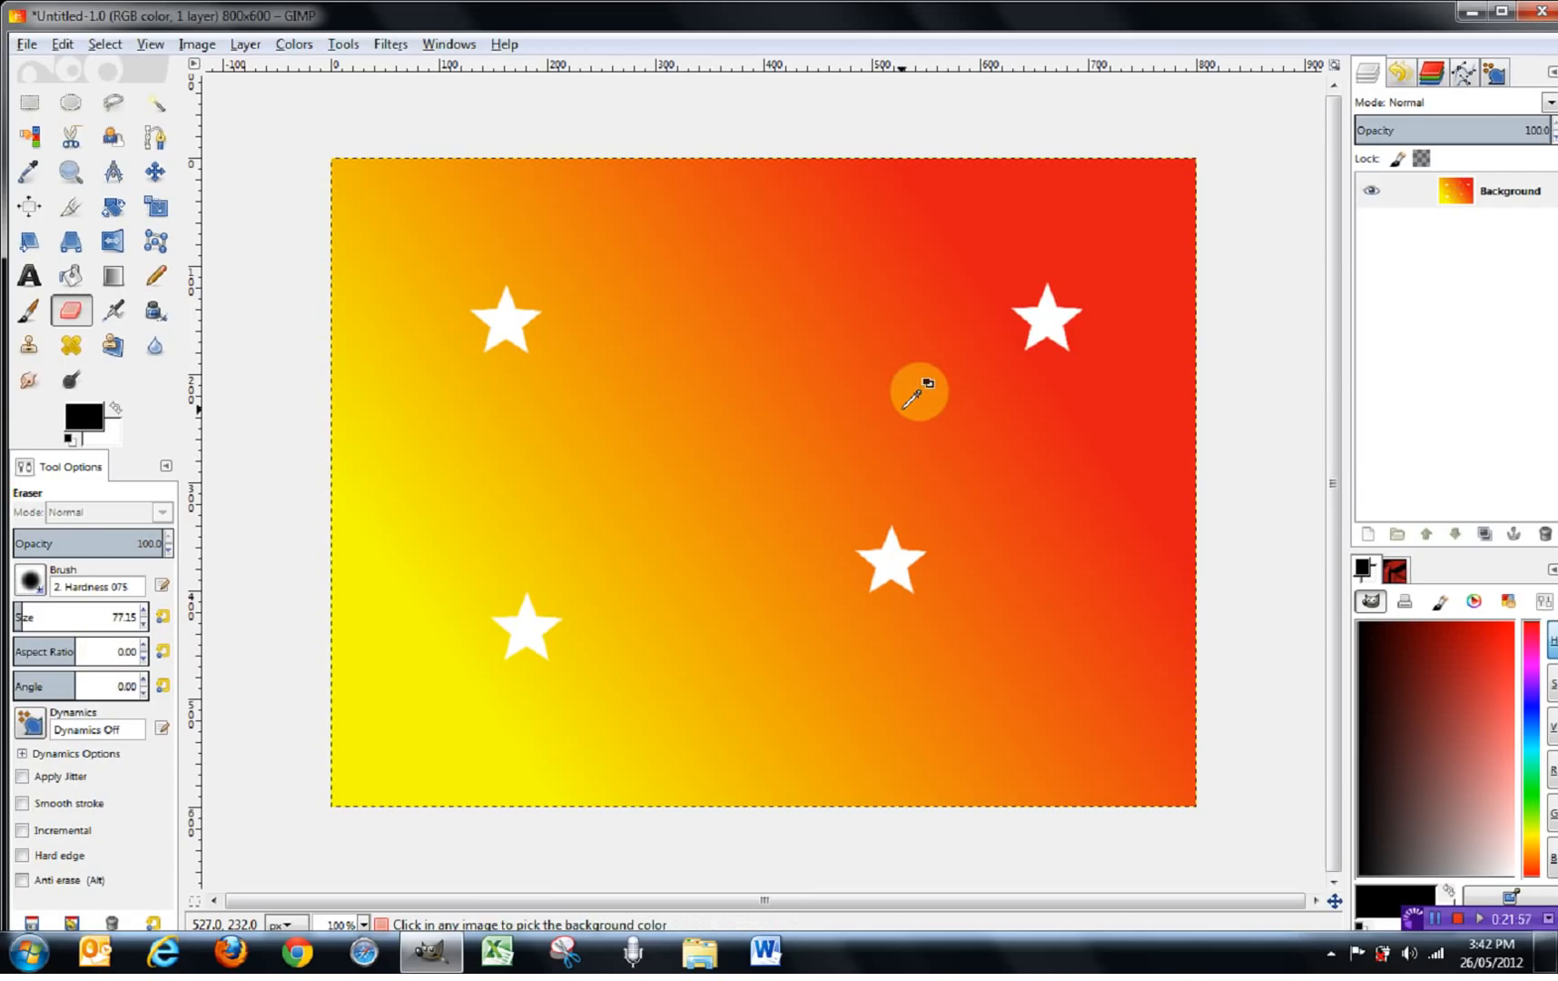
key("ctrl+z")
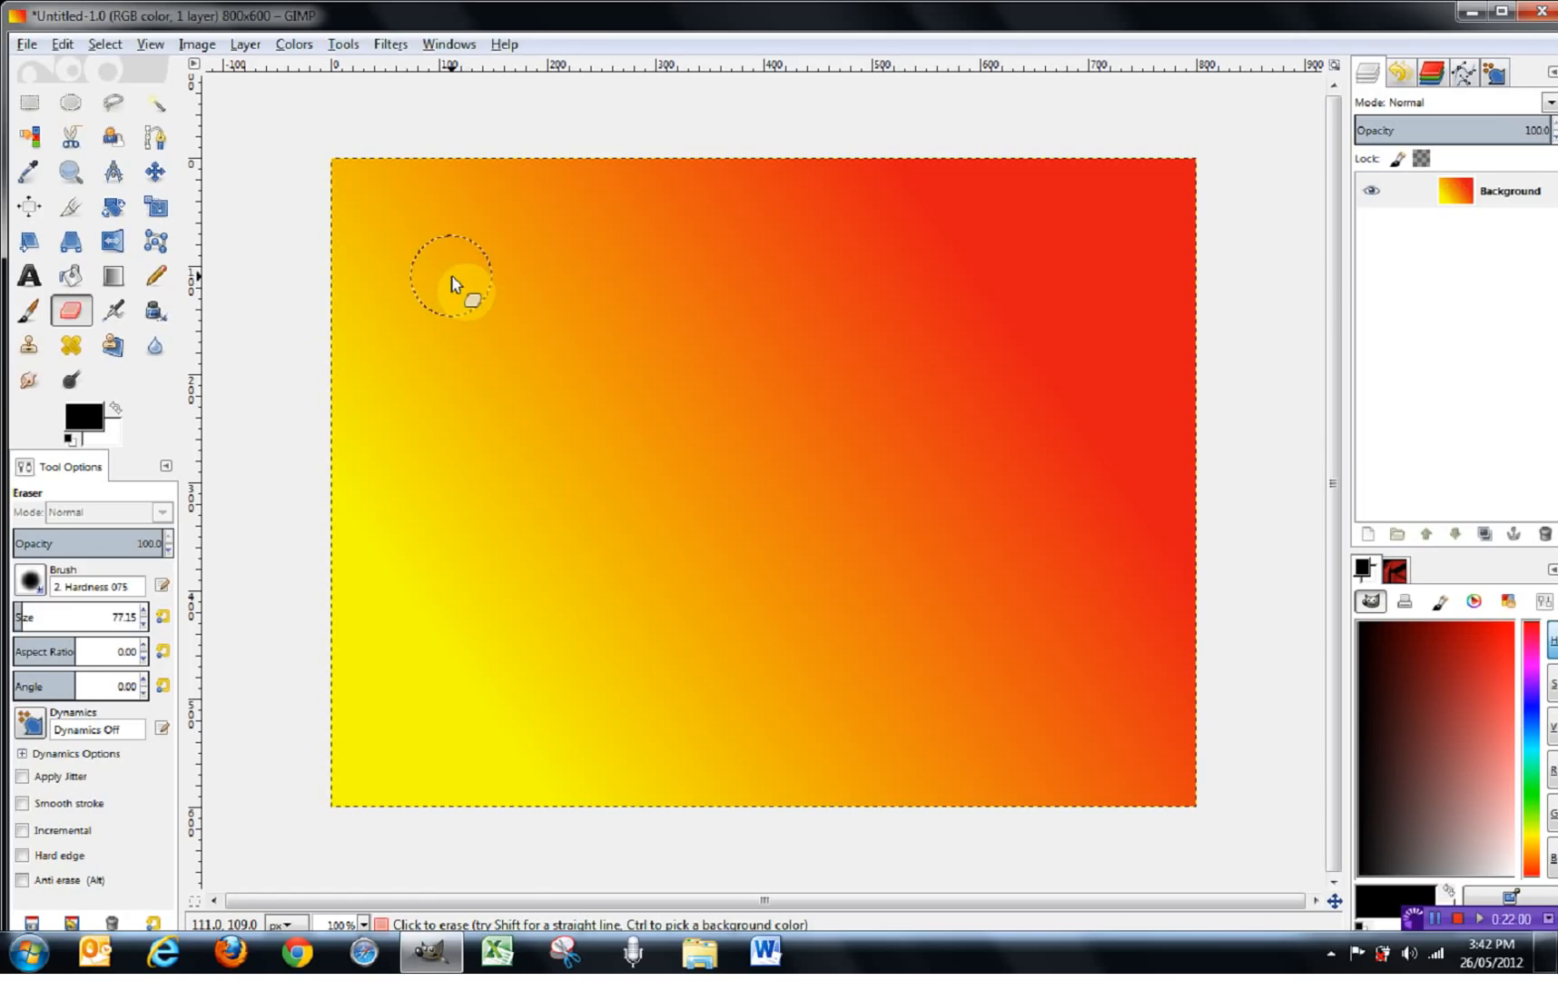
- Draw a winding black stroke across the middle of the gradient with the Ink tool at size 16
left_click(343, 44)
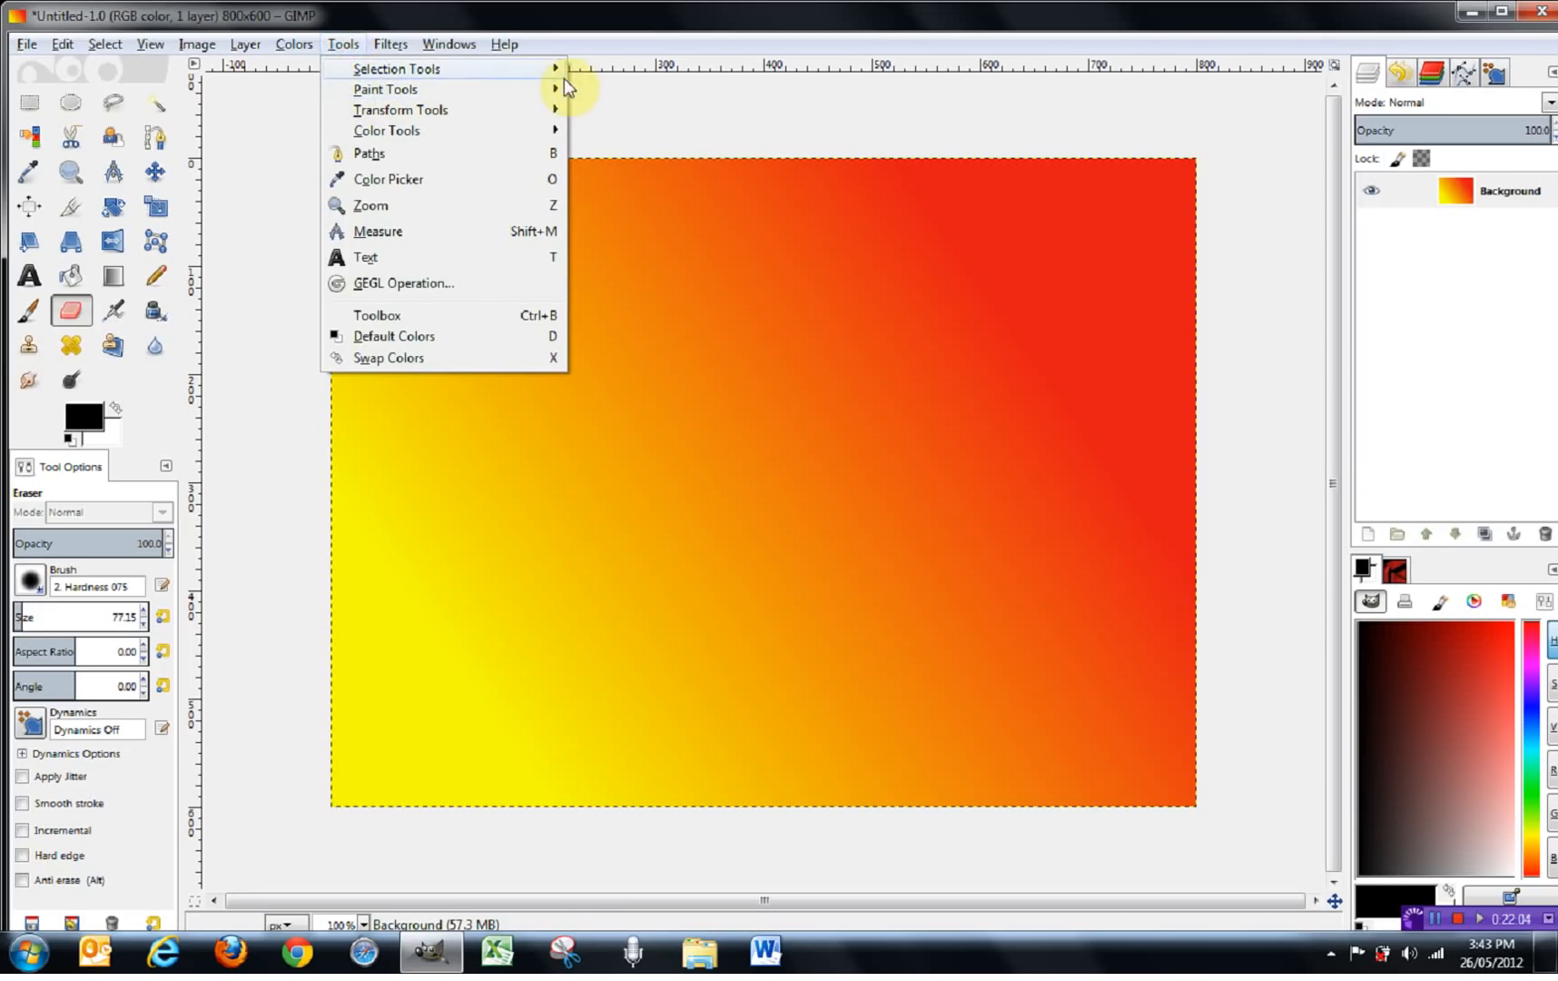
mouse_move(446, 98)
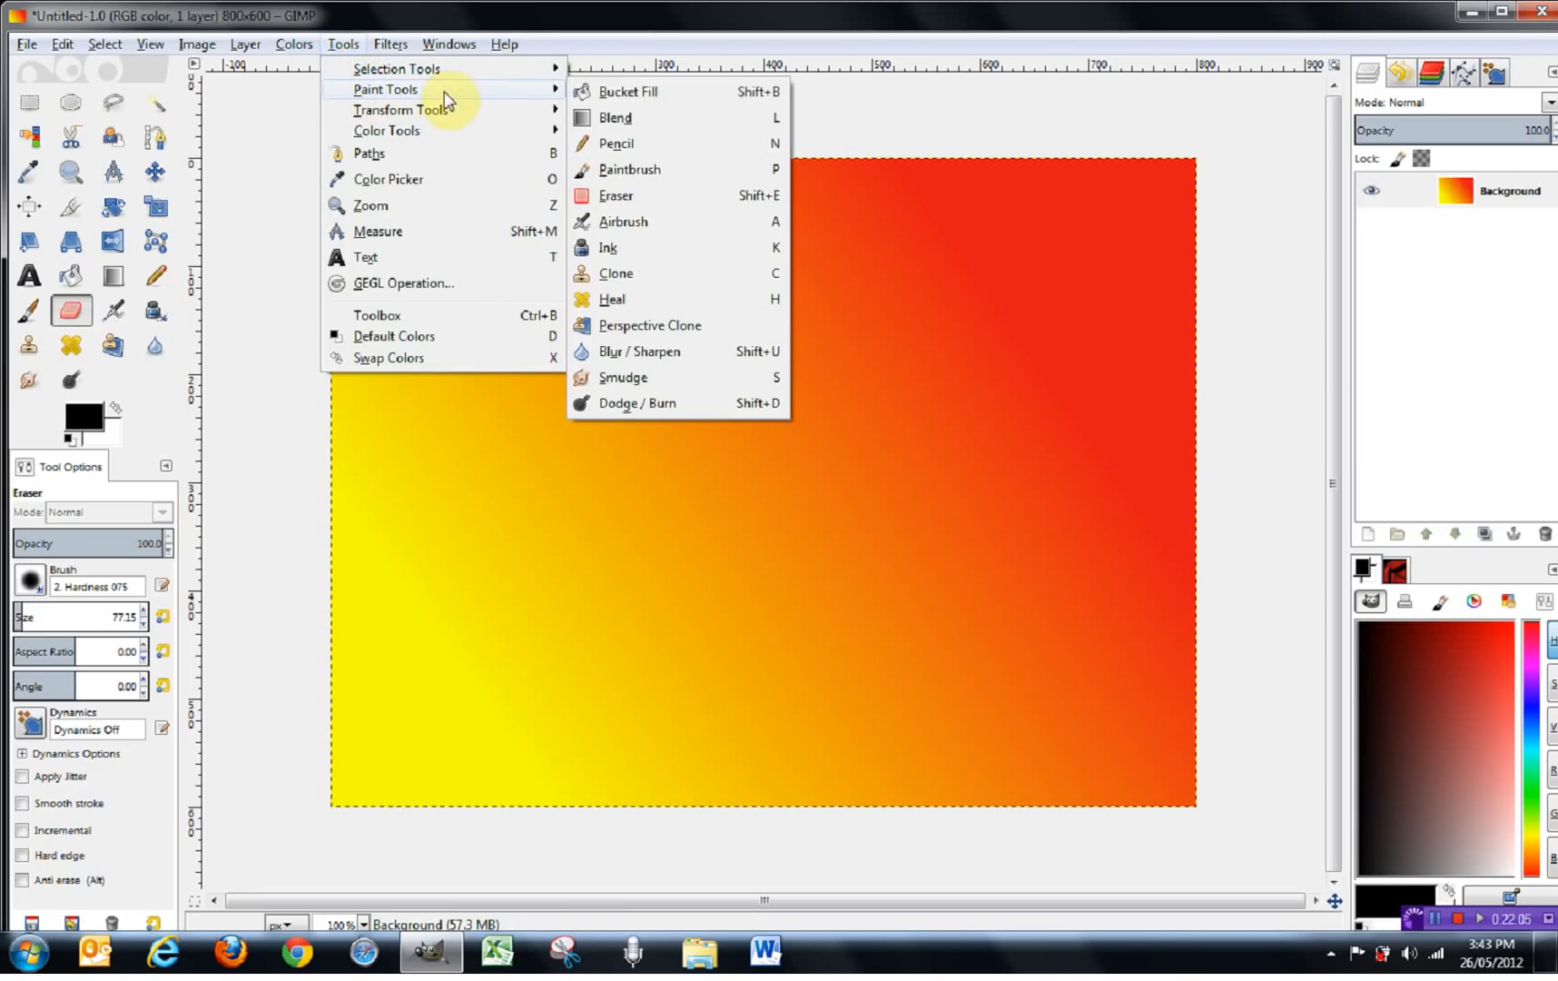
left_click(606, 249)
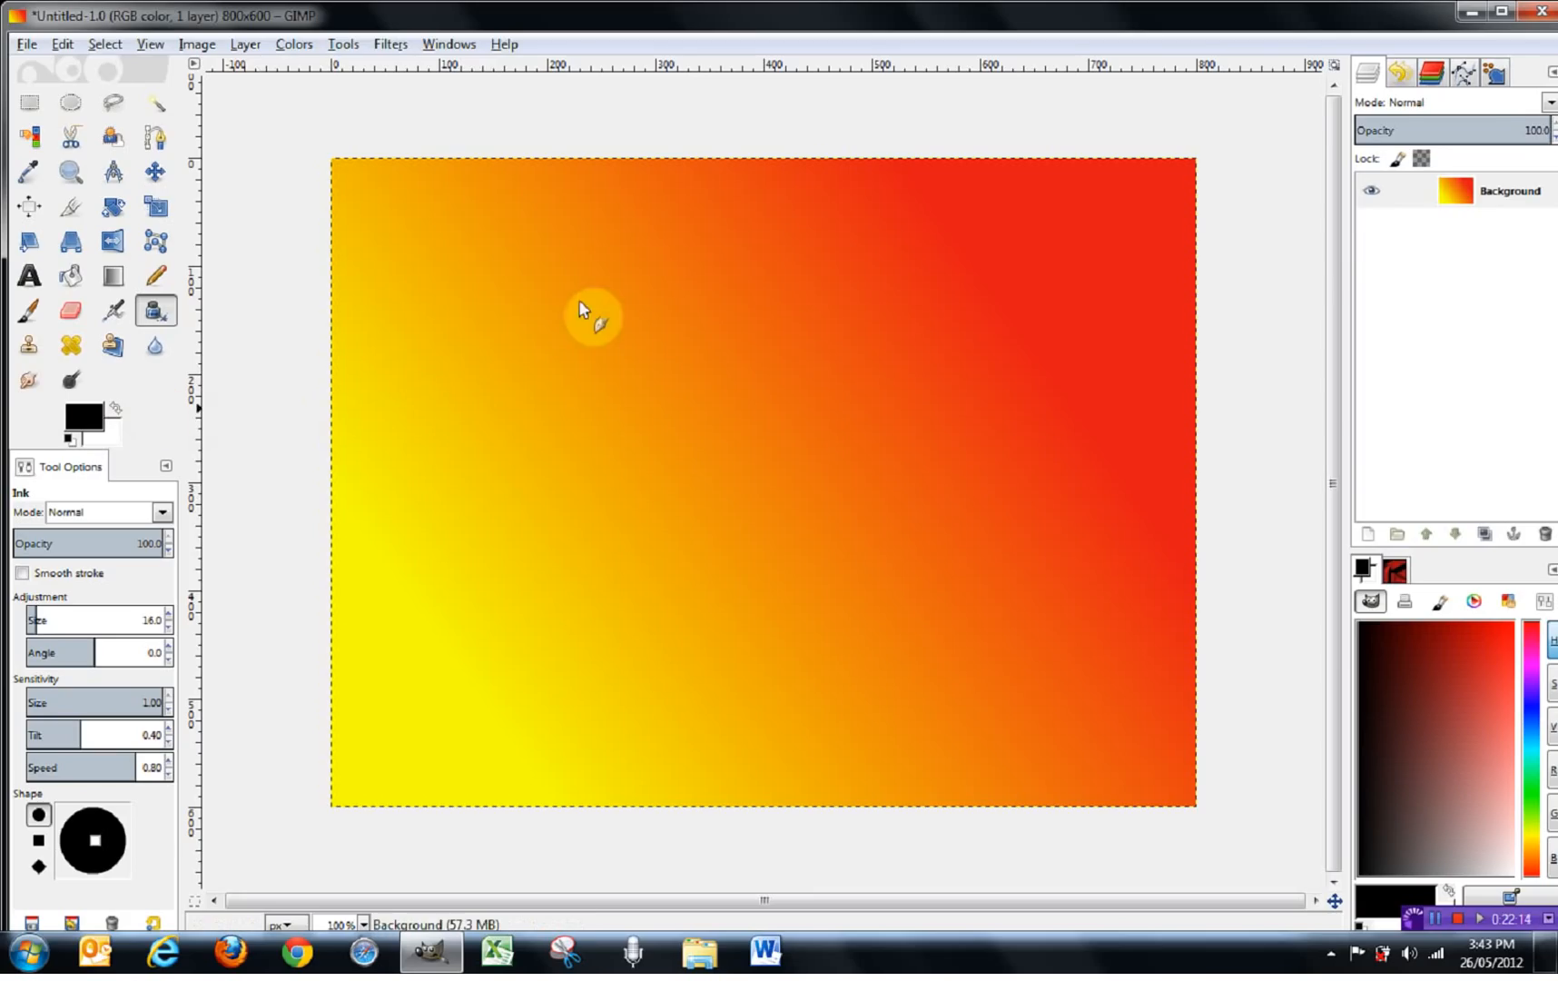
mouse_move(436, 333)
left_mouse_down()
mouse_move(568, 328)
mouse_move(755, 369)
mouse_move(618, 549)
mouse_move(964, 452)
left_mouse_up()
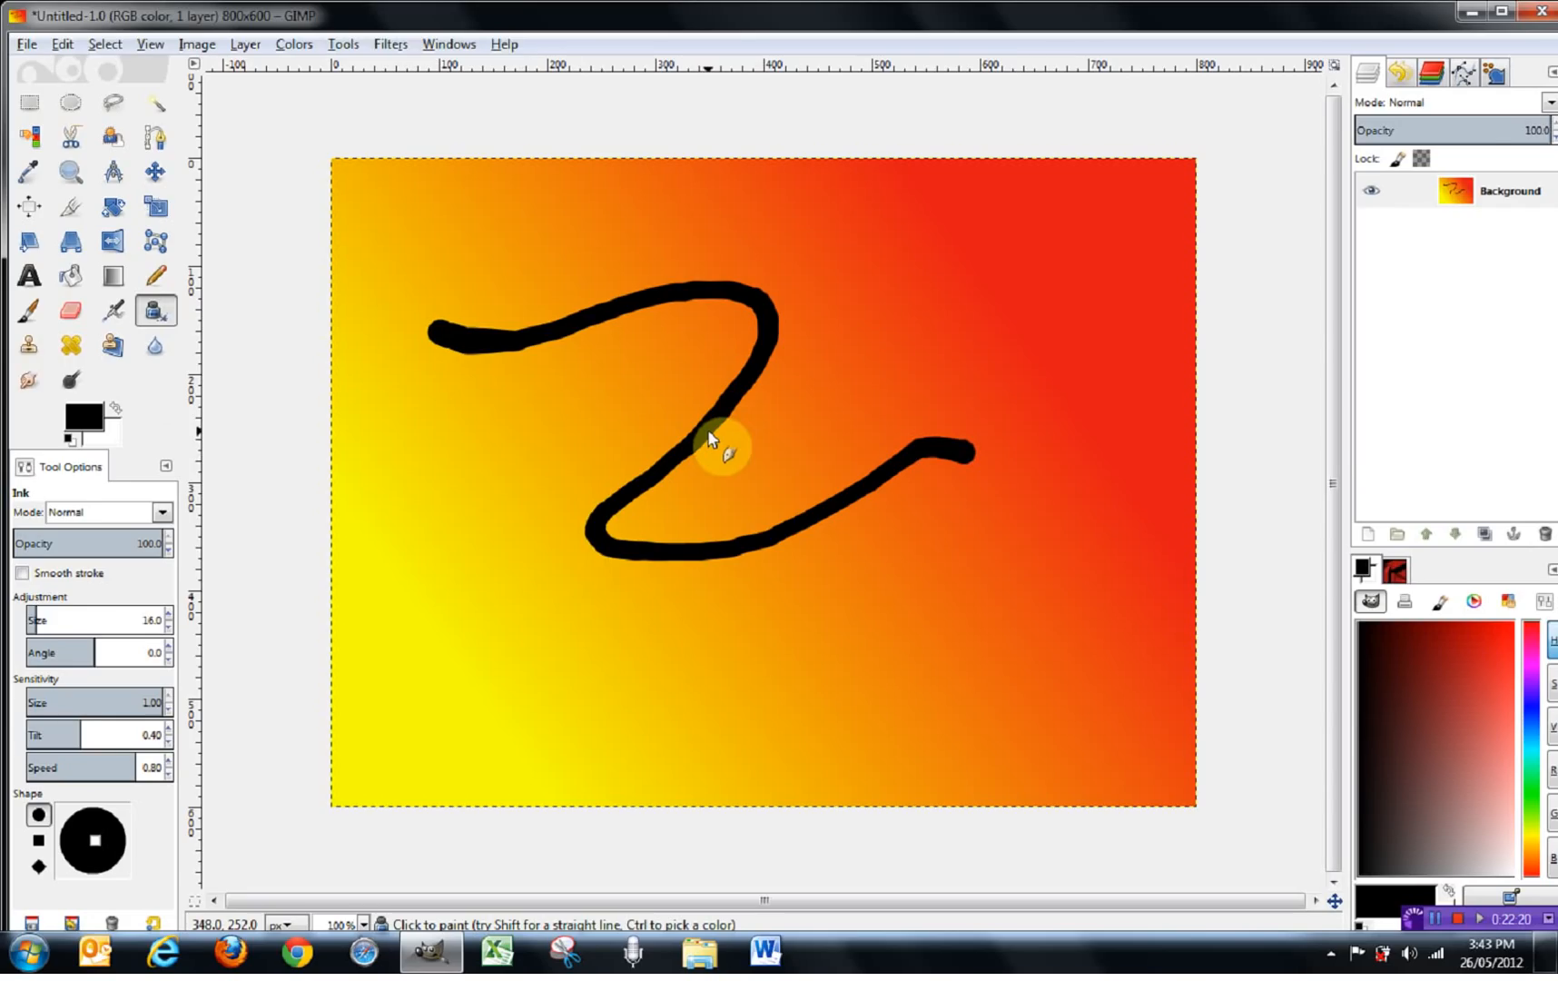
- Turn the ink Smooth stroke option on and back off, and undo the winding ink stroke
left_click(25, 575)
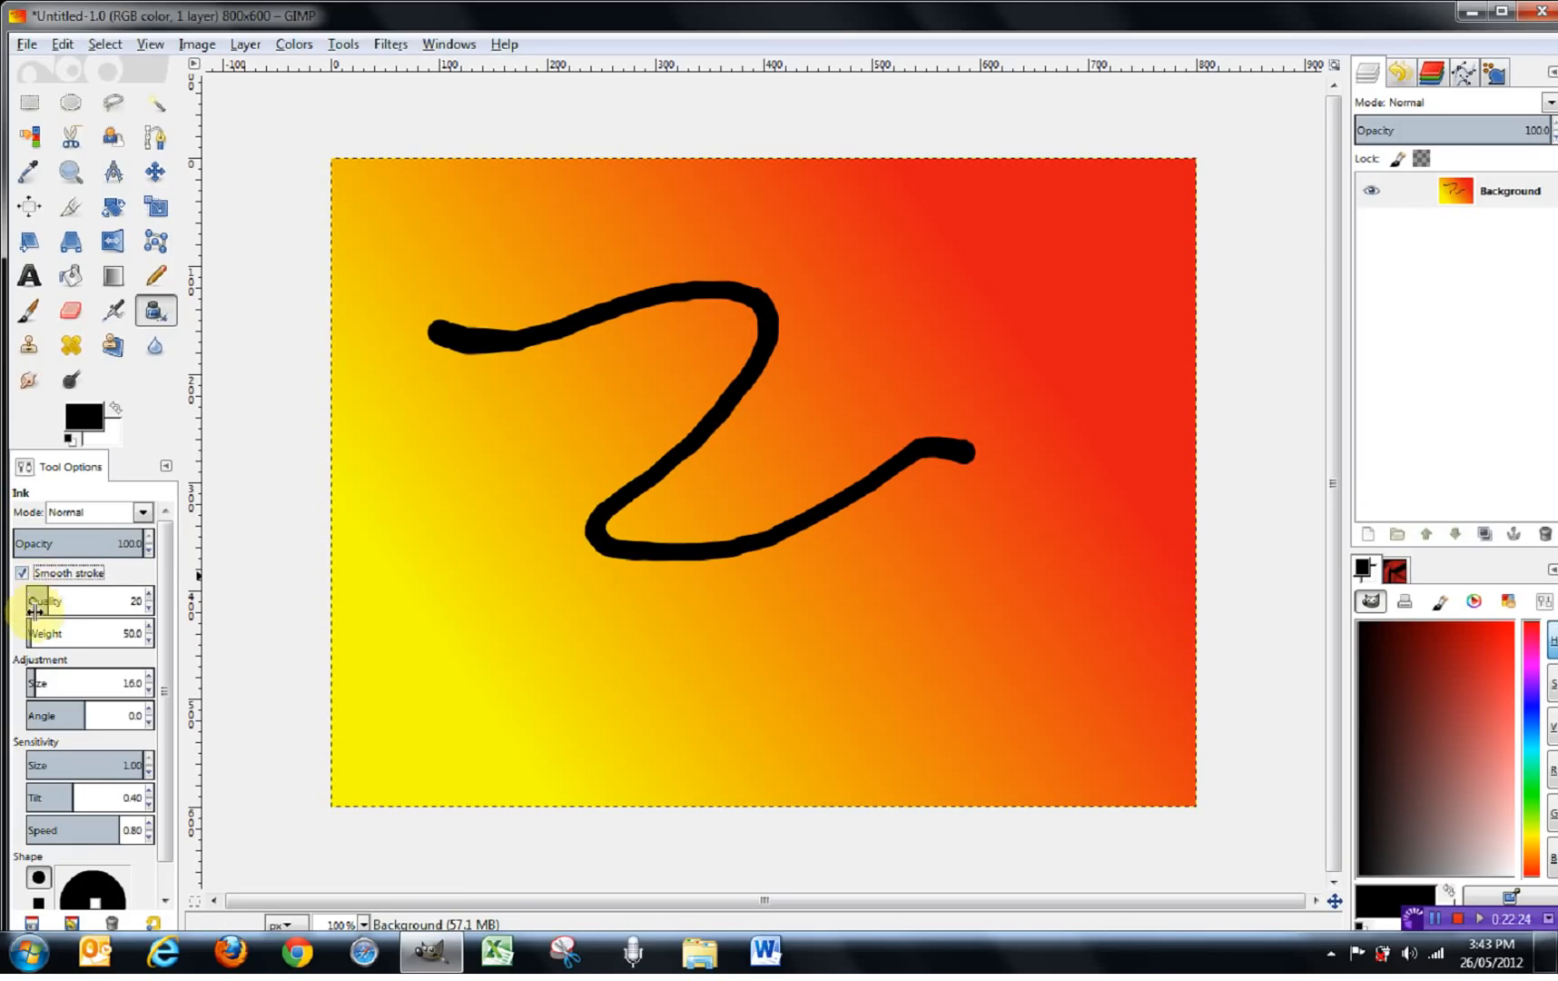
left_click(22, 575)
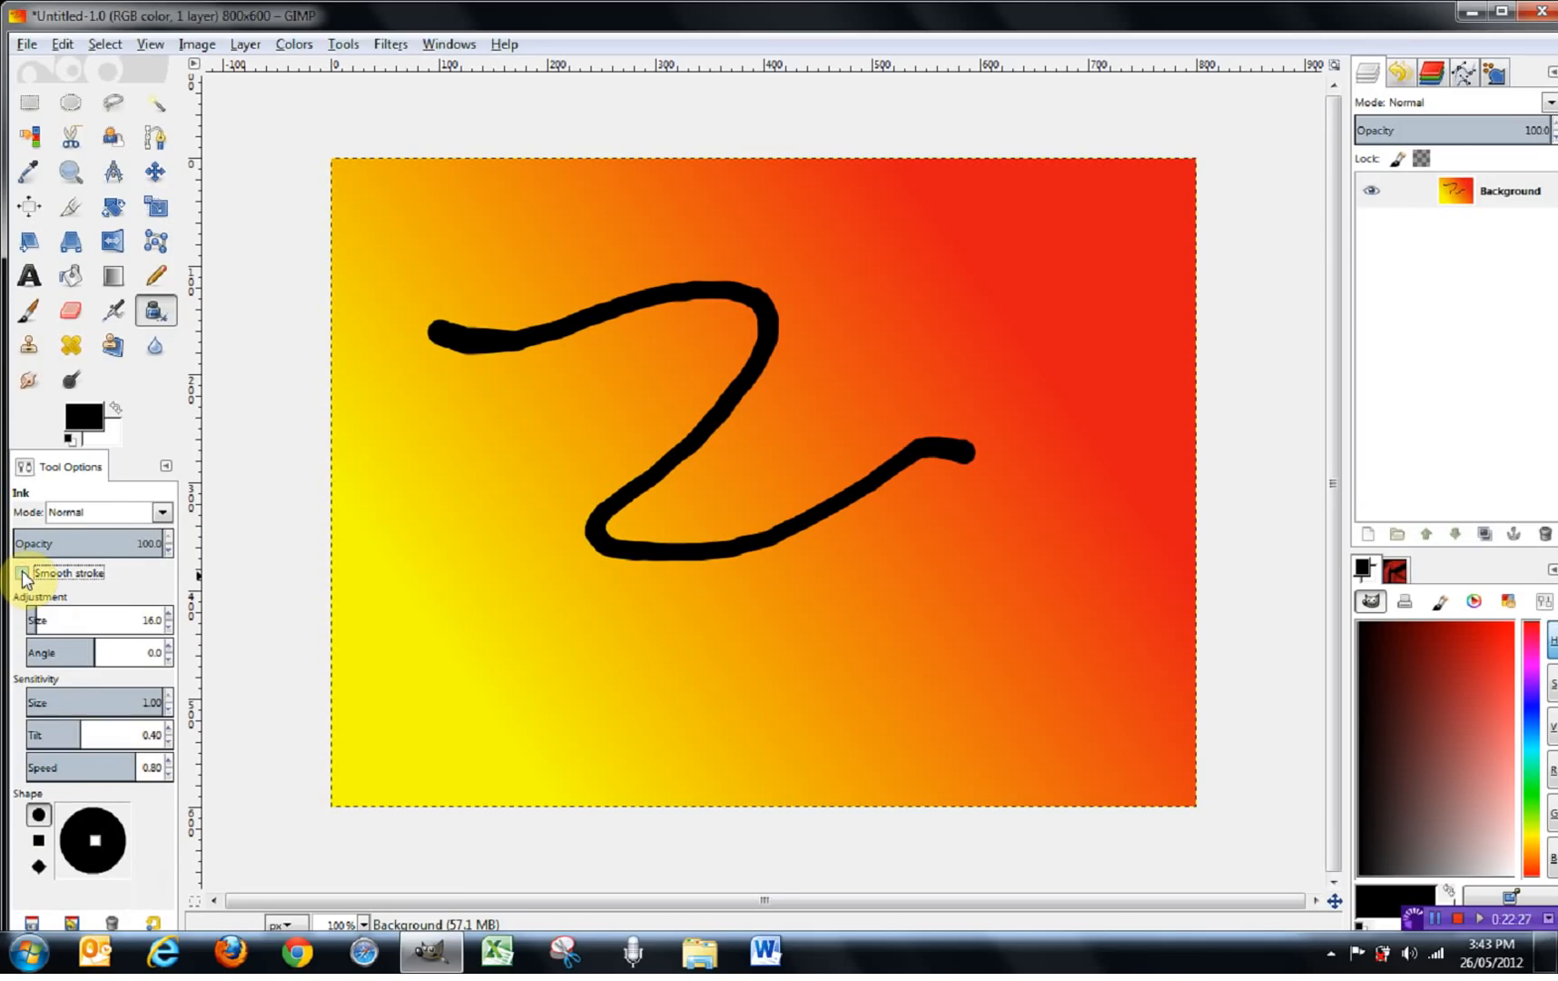
key("ctrl+z")
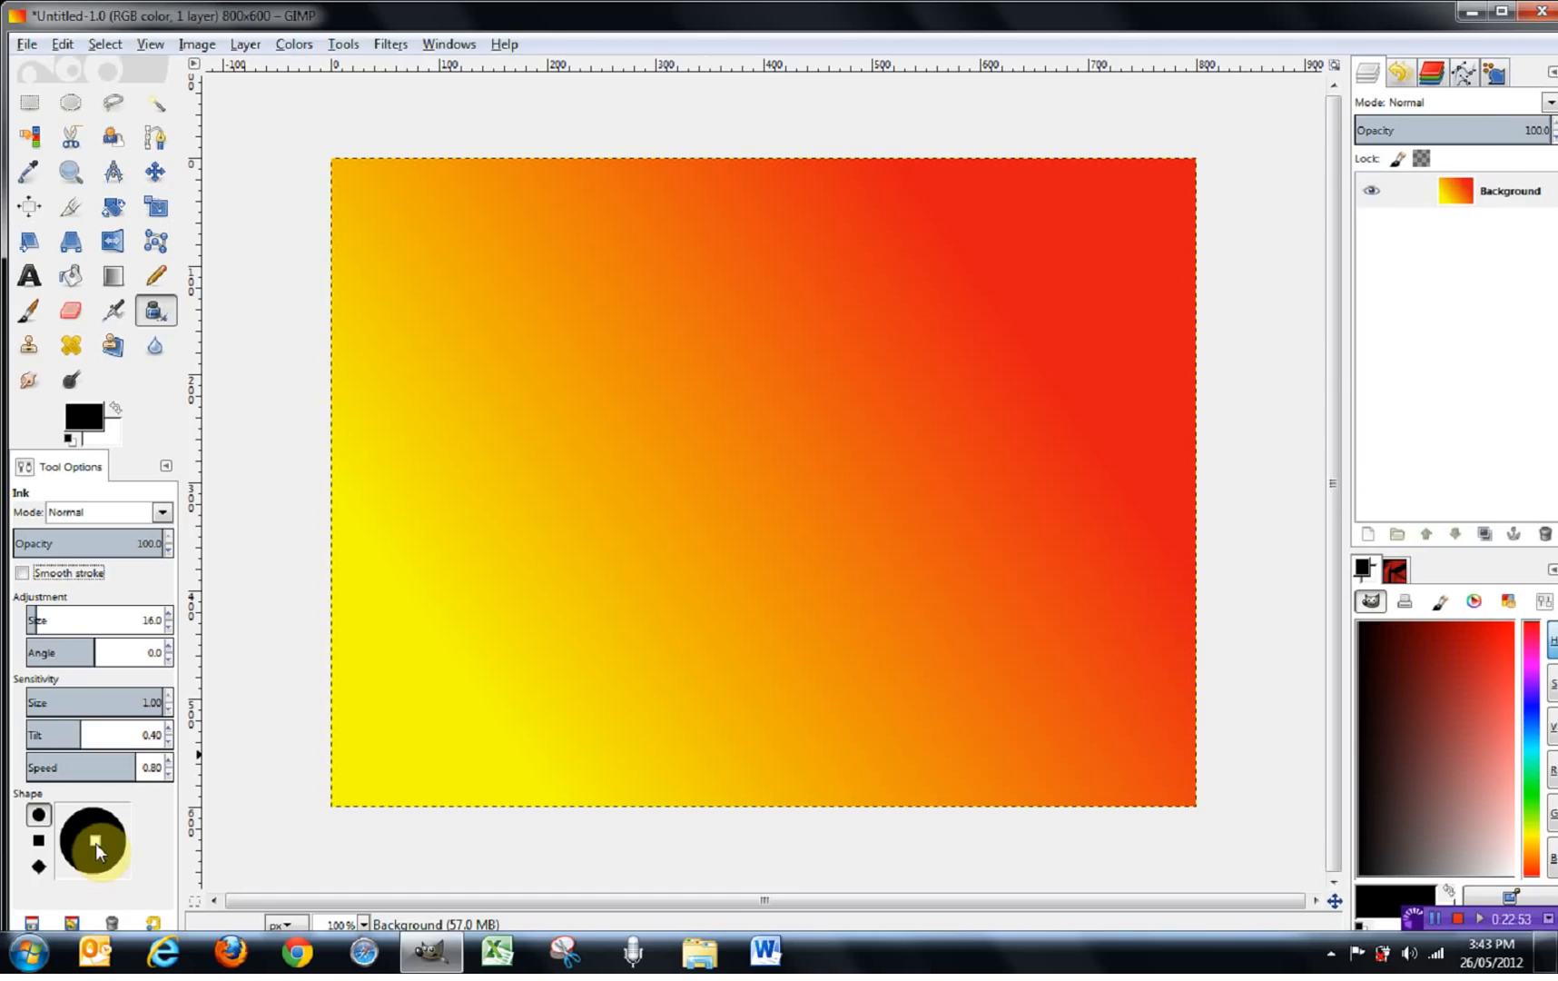
- Reshape the round ink nib into a narrow ellipse slanting up to the right and handwrite a short name with a long trailing flourish
left_click_drag(96, 841, 90, 841)
left_click_drag(95, 836, 99, 832)
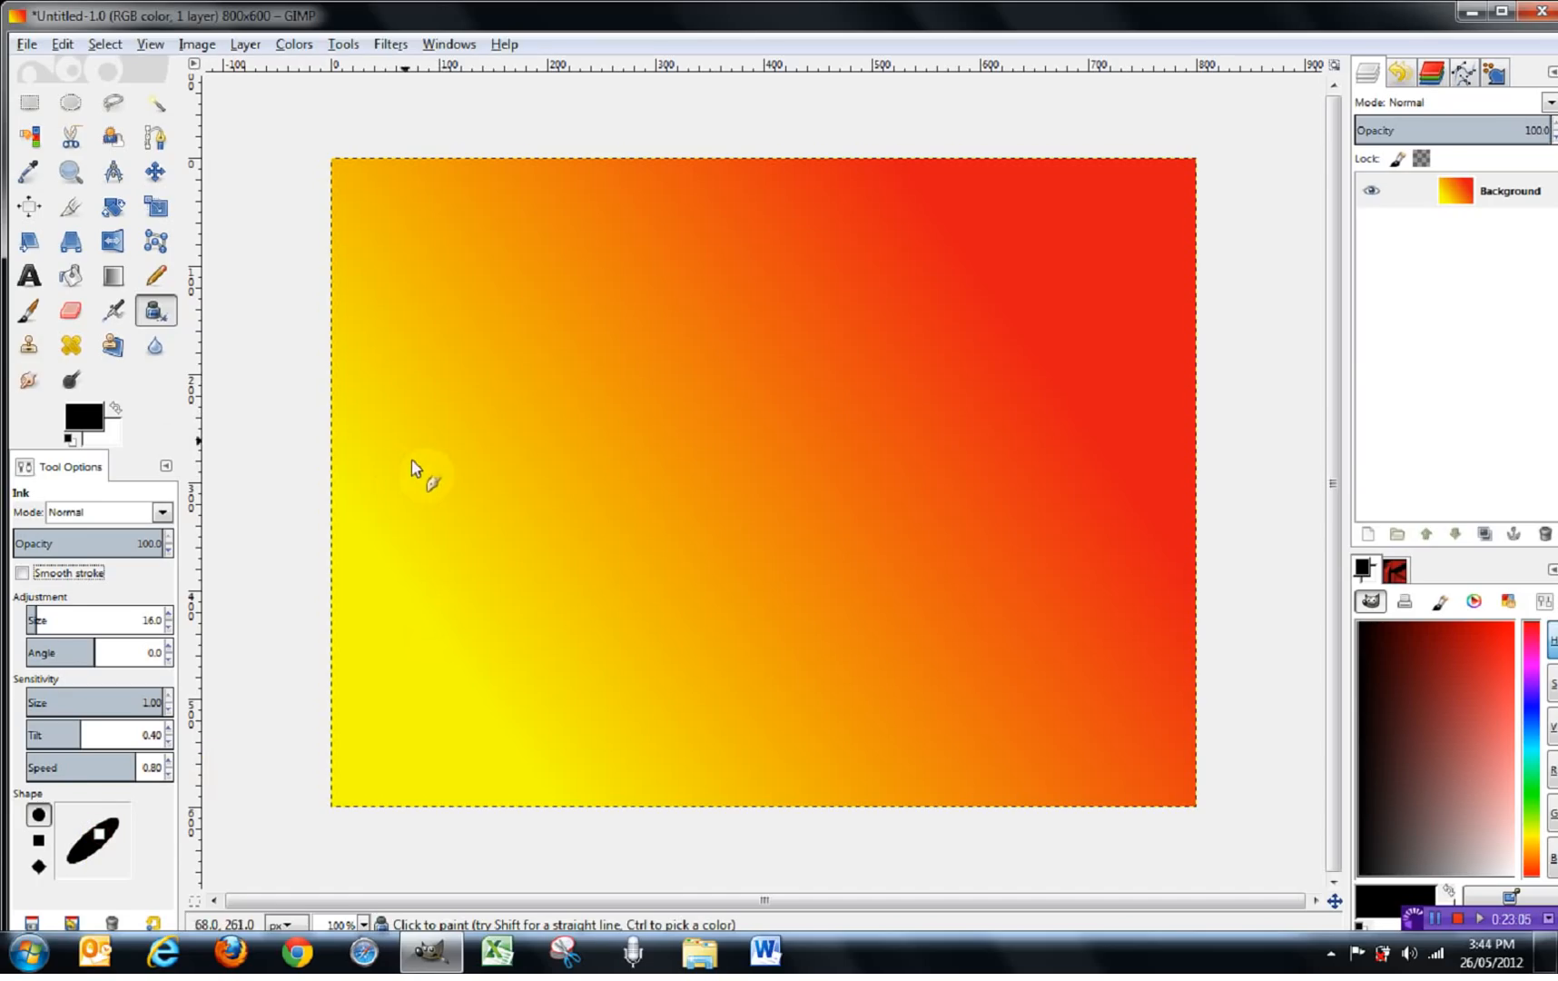
left_click(401, 351)
mouse_move(400, 351)
left_mouse_down()
mouse_move(397, 442)
mouse_move(482, 353)
mouse_move(391, 470)
left_mouse_up()
left_click_drag(611, 322, 582, 331)
mouse_move(543, 393)
left_mouse_down()
mouse_move(641, 368)
mouse_move(654, 319)
left_mouse_up()
mouse_move(734, 205)
left_mouse_down()
mouse_move(720, 362)
mouse_move(772, 324)
mouse_move(872, 336)
left_mouse_up()
left_click_drag(839, 406, 35, 705)
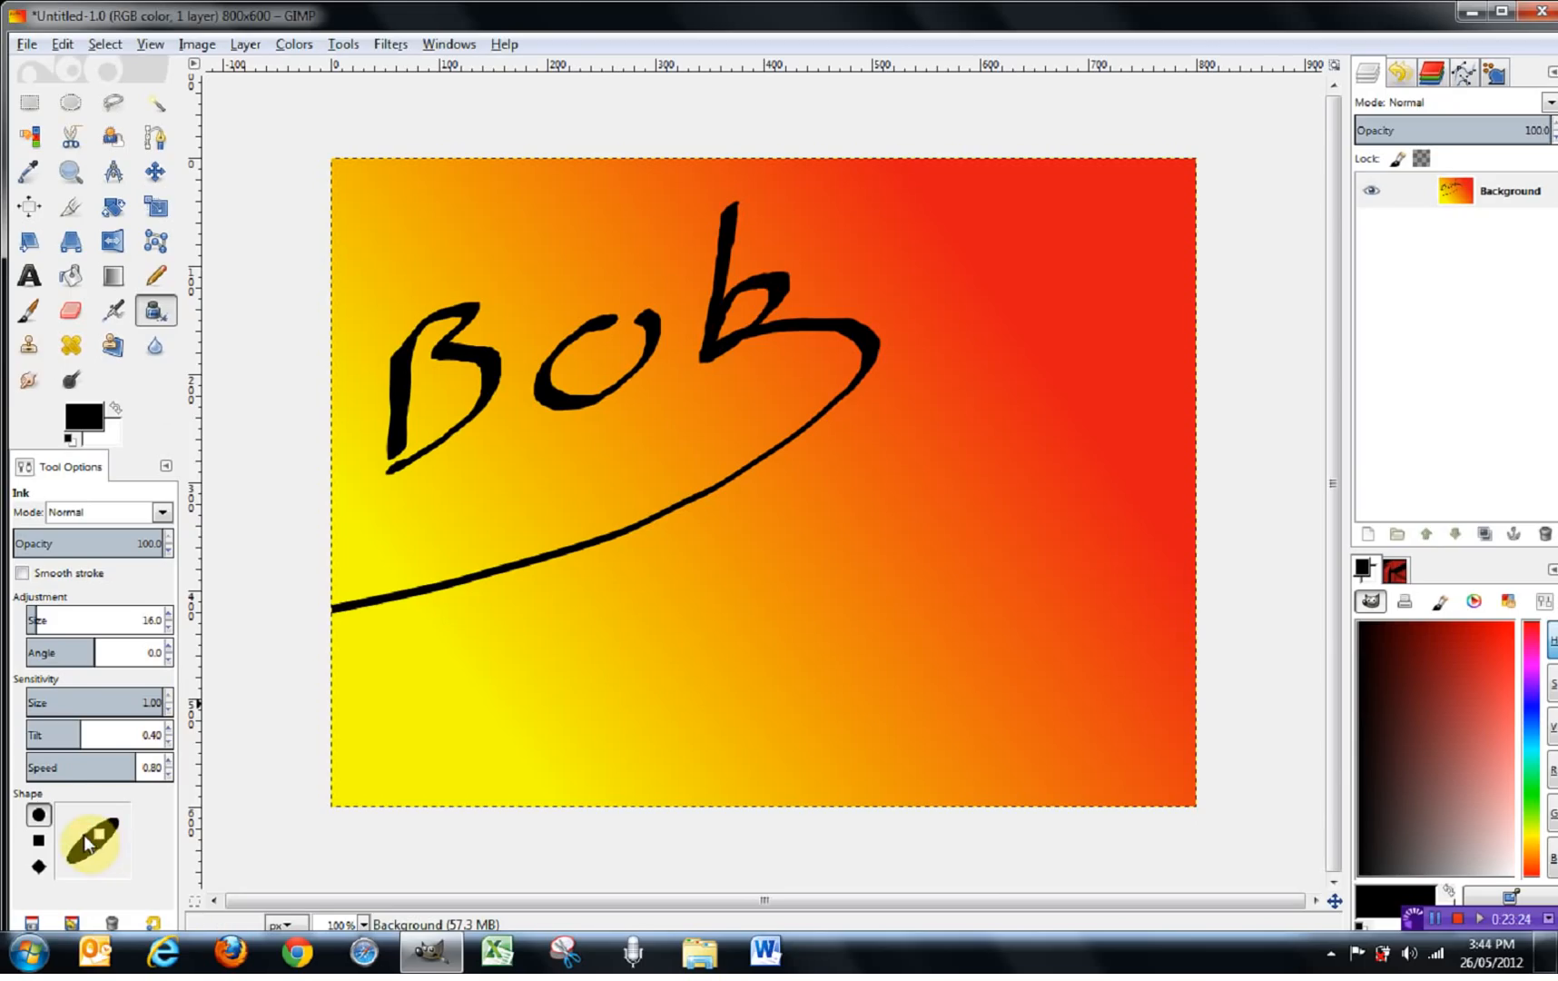
- Reshape the ink nib into a flat ellipse tilted down to the right and handwrite the name again in the lower part
left_click_drag(98, 833, 79, 838)
mouse_move(514, 656)
left_mouse_down()
mouse_move(481, 784)
mouse_move(522, 646)
mouse_move(526, 692)
mouse_move(586, 697)
mouse_move(491, 789)
left_mouse_up()
mouse_move(677, 668)
left_mouse_down()
mouse_move(616, 732)
mouse_move(680, 667)
left_mouse_up()
mouse_move(734, 543)
left_mouse_down()
mouse_move(866, 629)
mouse_move(1008, 627)
mouse_move(799, 806)
left_mouse_up()
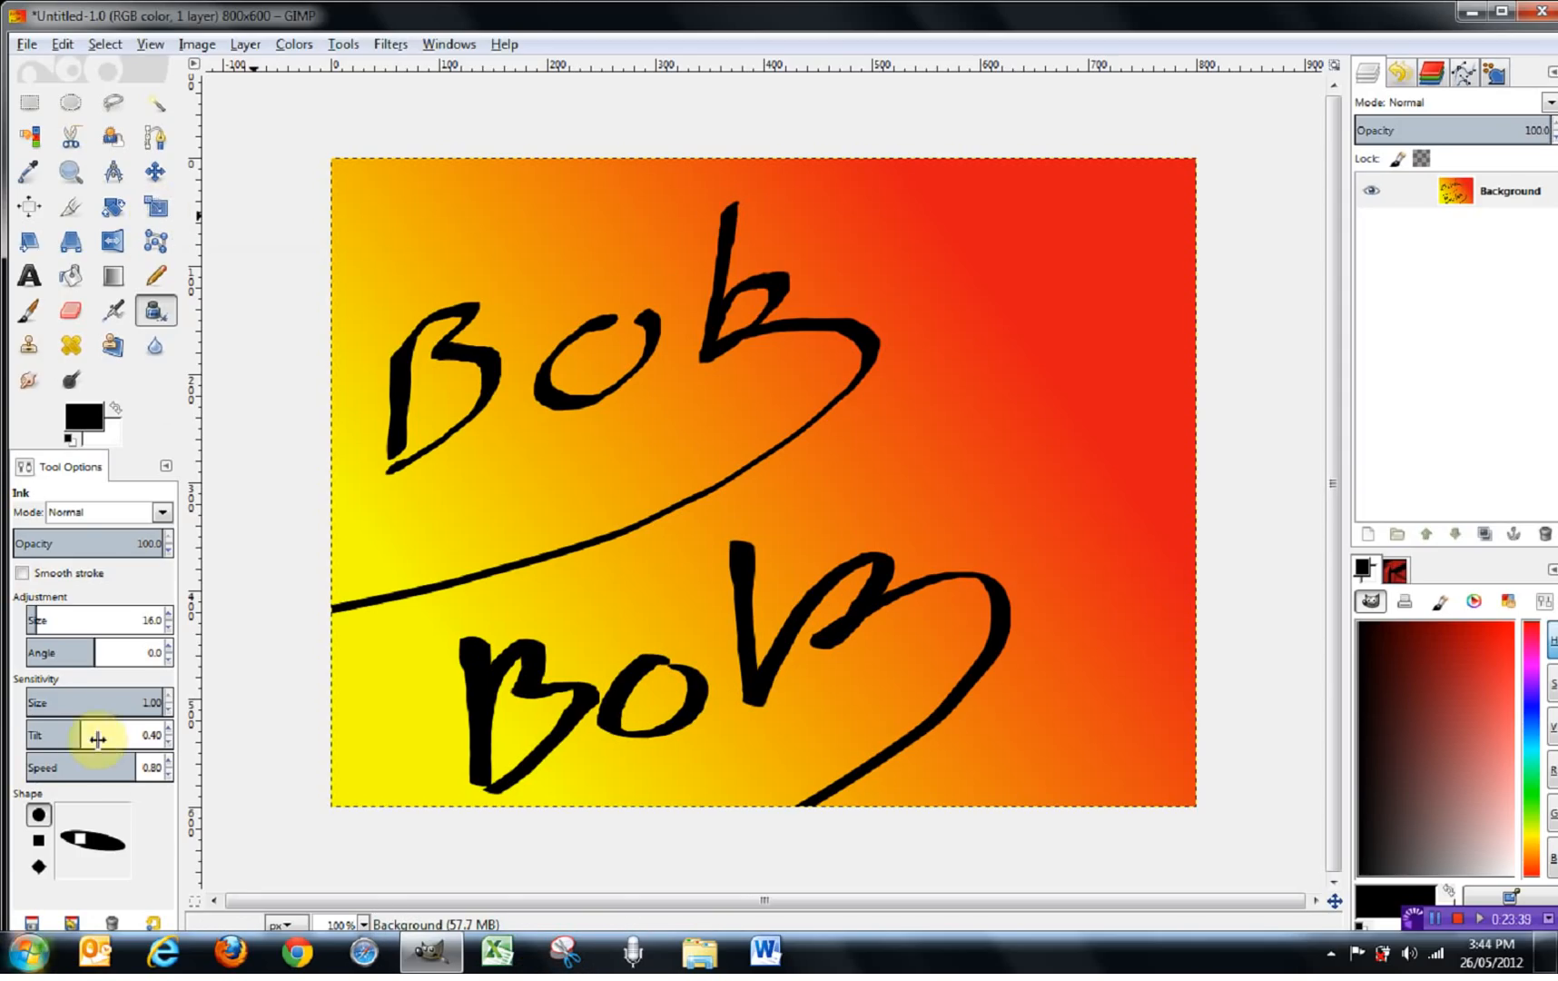
- Change the ink nib to a square stretched diagonally down to the right, and undo both handwritten names
left_click(38, 840)
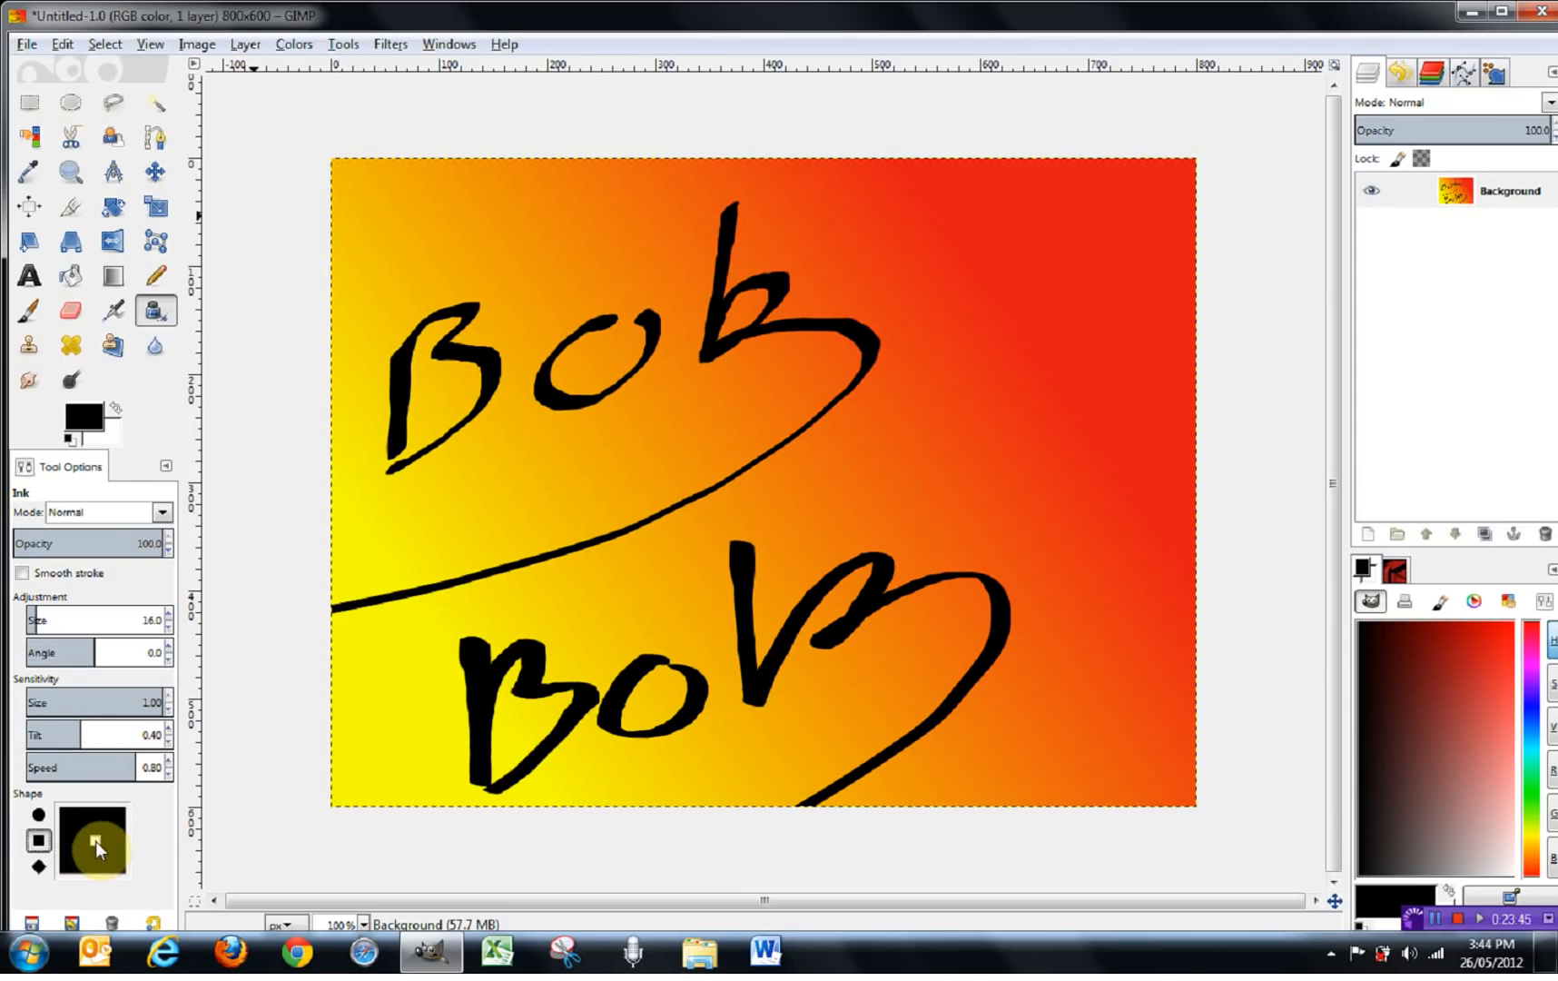
mouse_move(96, 840)
left_mouse_down()
mouse_move(108, 858)
mouse_move(100, 847)
left_mouse_up()
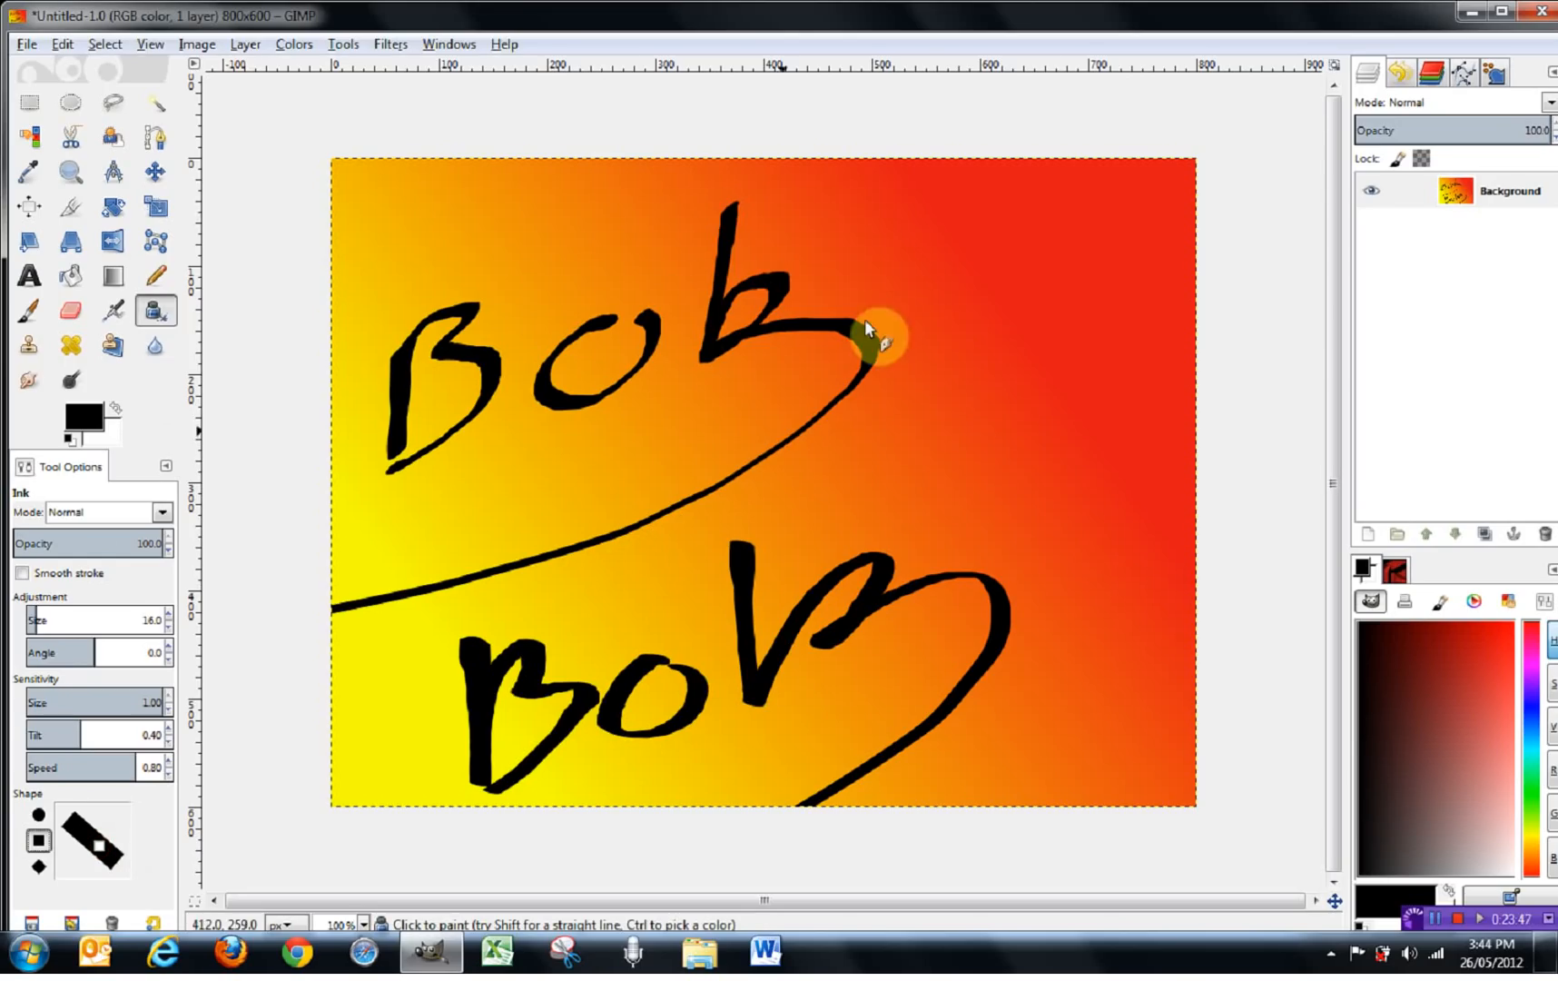
key("ctrl+z")
key("ctrl+z")
key("ctrl+z")
key("ctrl+z")
key("ctrl+z")
key("ctrl+z")
- Handwrite the short name with a trailing flourish in the upper part using the stretched square nib
mouse_move(406, 256)
left_mouse_down()
mouse_move(426, 300)
mouse_move(505, 311)
mouse_move(438, 358)
left_mouse_up()
mouse_move(595, 300)
left_mouse_down()
mouse_move(544, 343)
mouse_move(598, 303)
left_mouse_up()
mouse_move(667, 223)
left_mouse_down()
mouse_move(679, 304)
mouse_move(794, 253)
mouse_move(7, 525)
left_mouse_up()
- Undo the handwriting made with the square nib
key("ctrl+z")
key("ctrl+z")
key("ctrl+z")
key("ctrl+z")
key("ctrl+z")
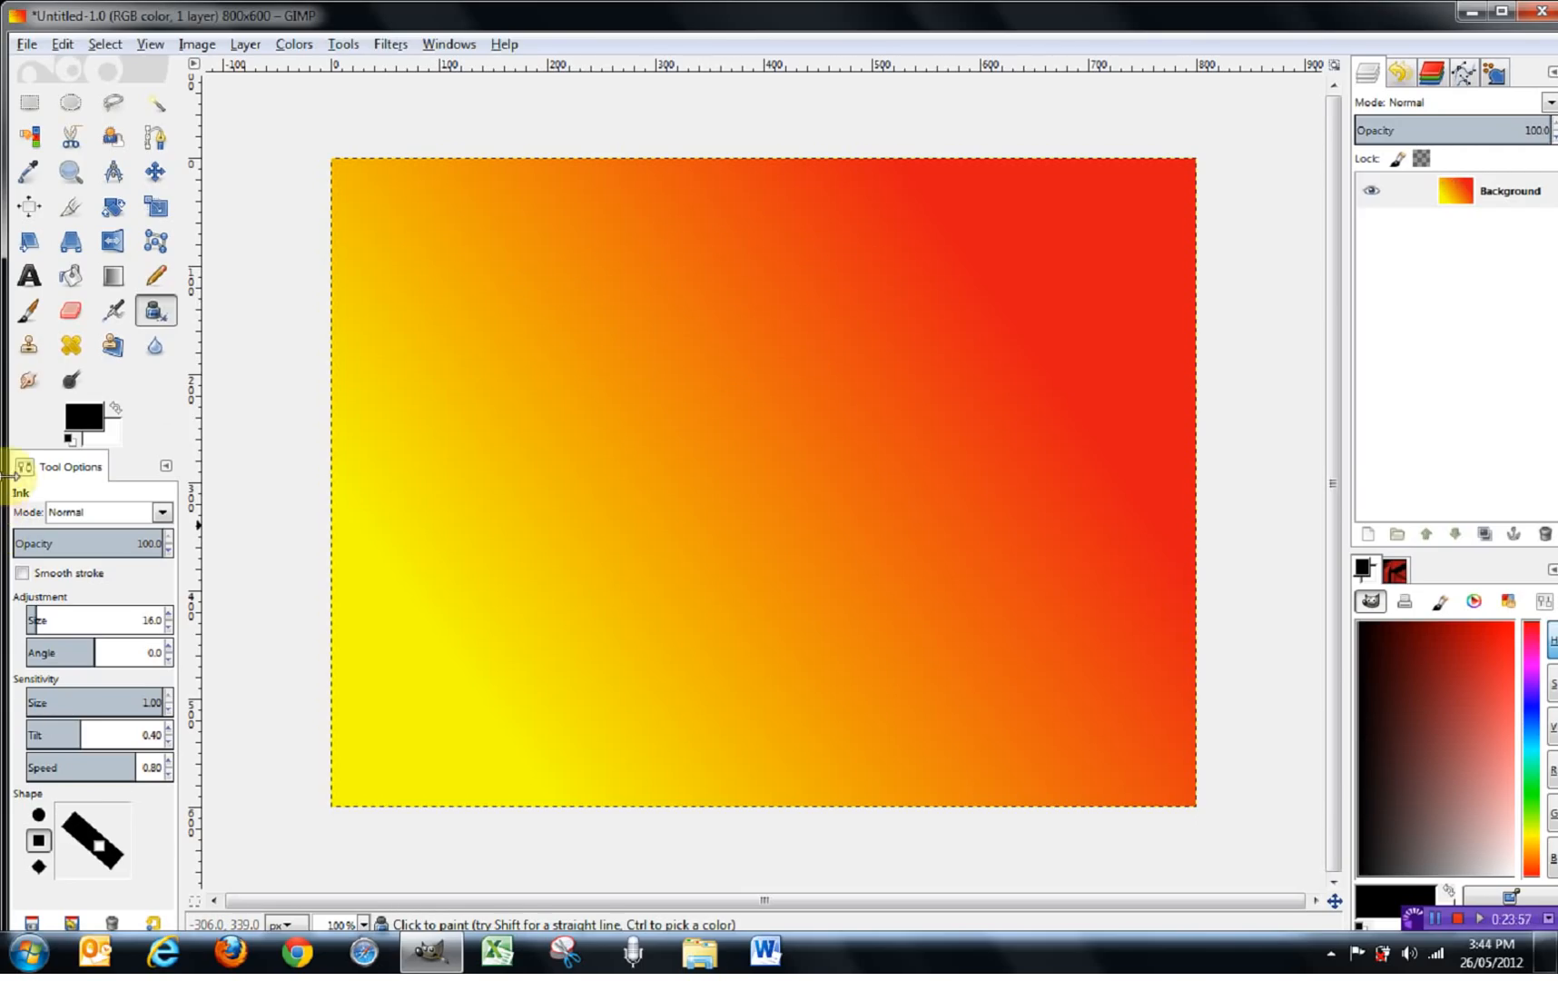
- Change the ink nib to a thin diamond stretched up to the right and handwrite the short name with a long trailing flourish
left_click(38, 867)
left_click_drag(100, 843, 98, 842)
left_click_drag(410, 327, 405, 481)
mouse_move(424, 361)
left_mouse_down()
mouse_move(477, 393)
mouse_move(420, 479)
left_mouse_up()
mouse_move(600, 337)
left_mouse_down()
mouse_move(567, 408)
mouse_move(611, 294)
mouse_move(626, 446)
mouse_move(804, 435)
mouse_move(300, 880)
left_mouse_up()
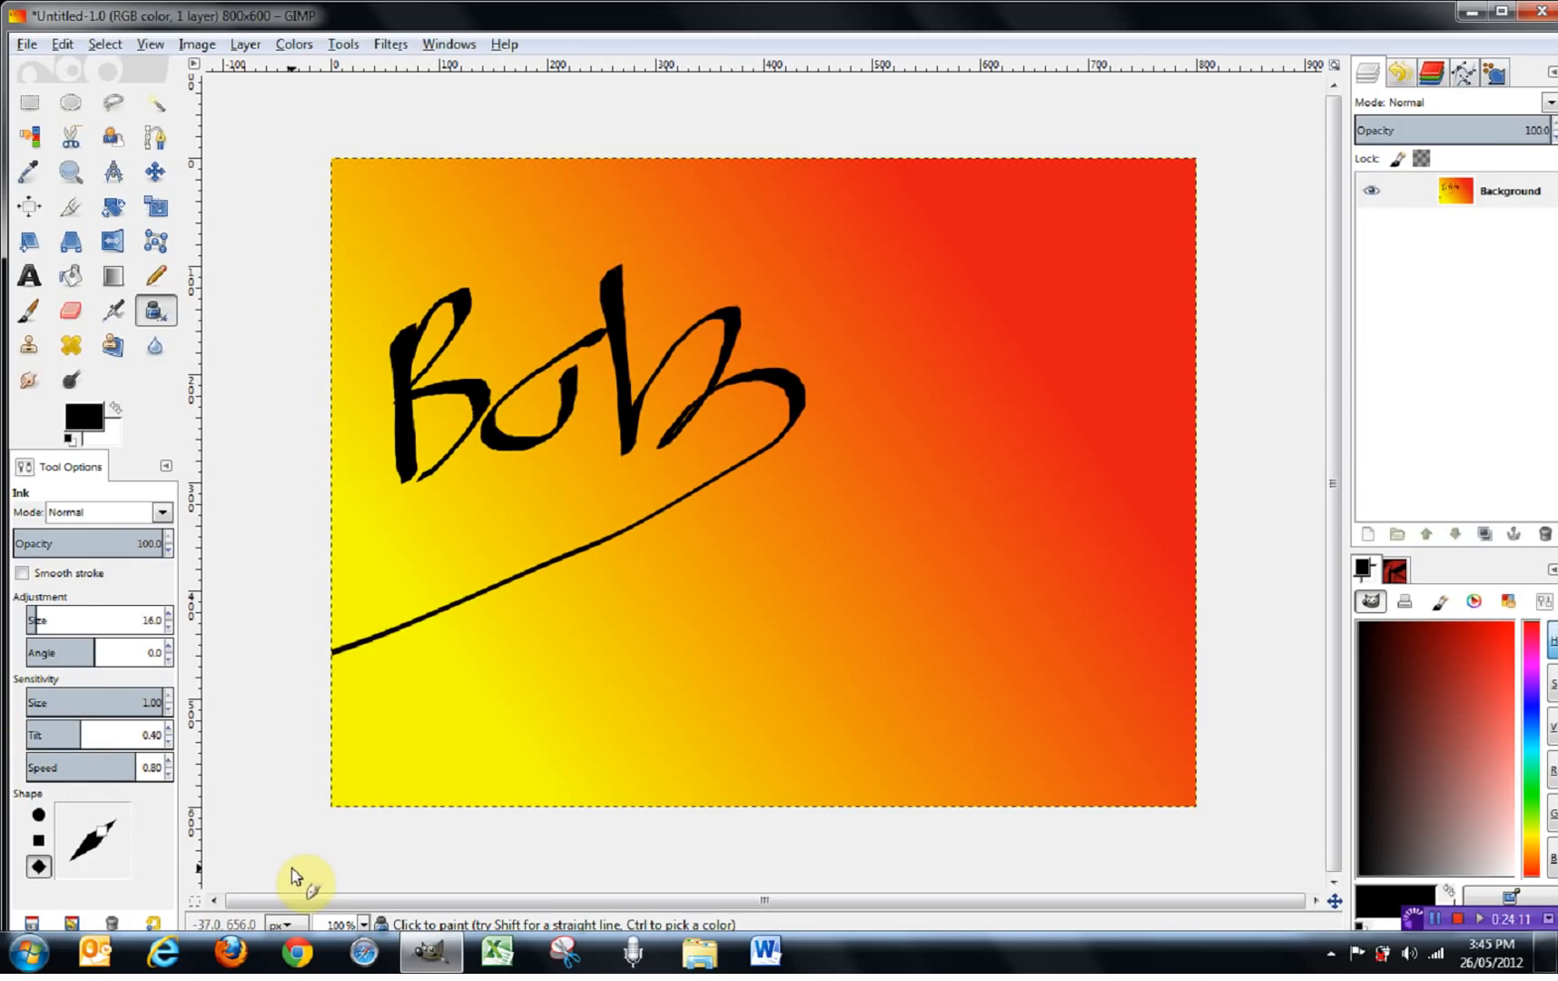
- Undo the handwriting made with the diamond nib
key("ctrl+z")
key("ctrl+z")
key("ctrl+z")
key("ctrl+z")
key("ctrl+z")
key("ctrl+z")
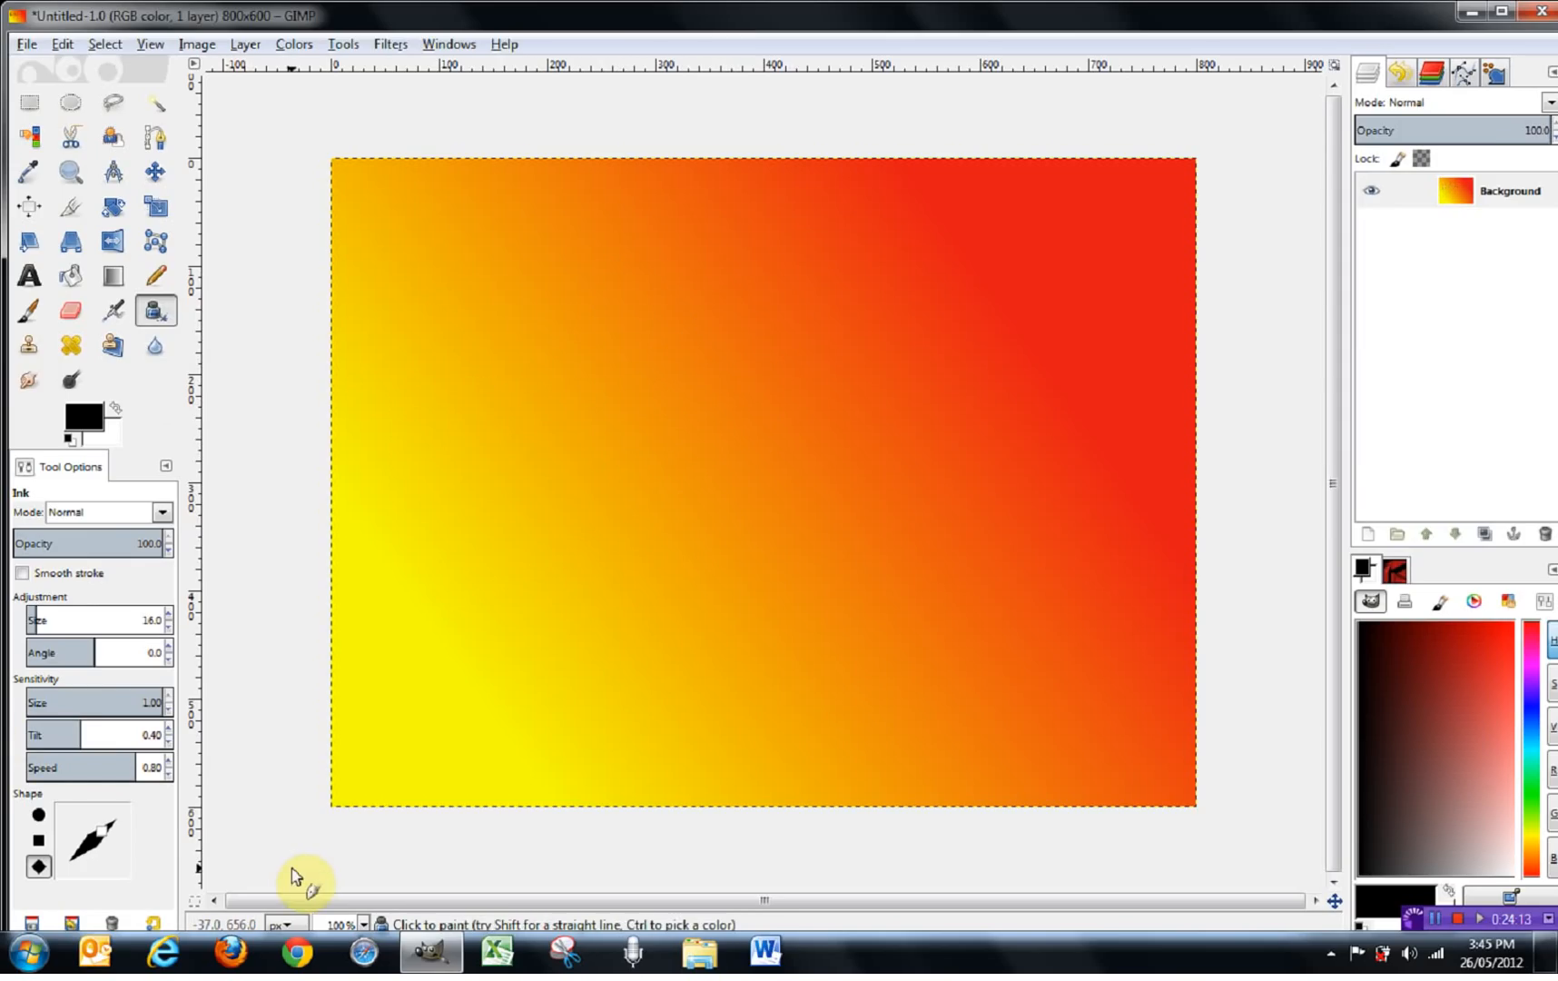
mouse_move(106, 836)
left_mouse_down()
mouse_move(78, 829)
mouse_move(90, 858)
left_mouse_up()
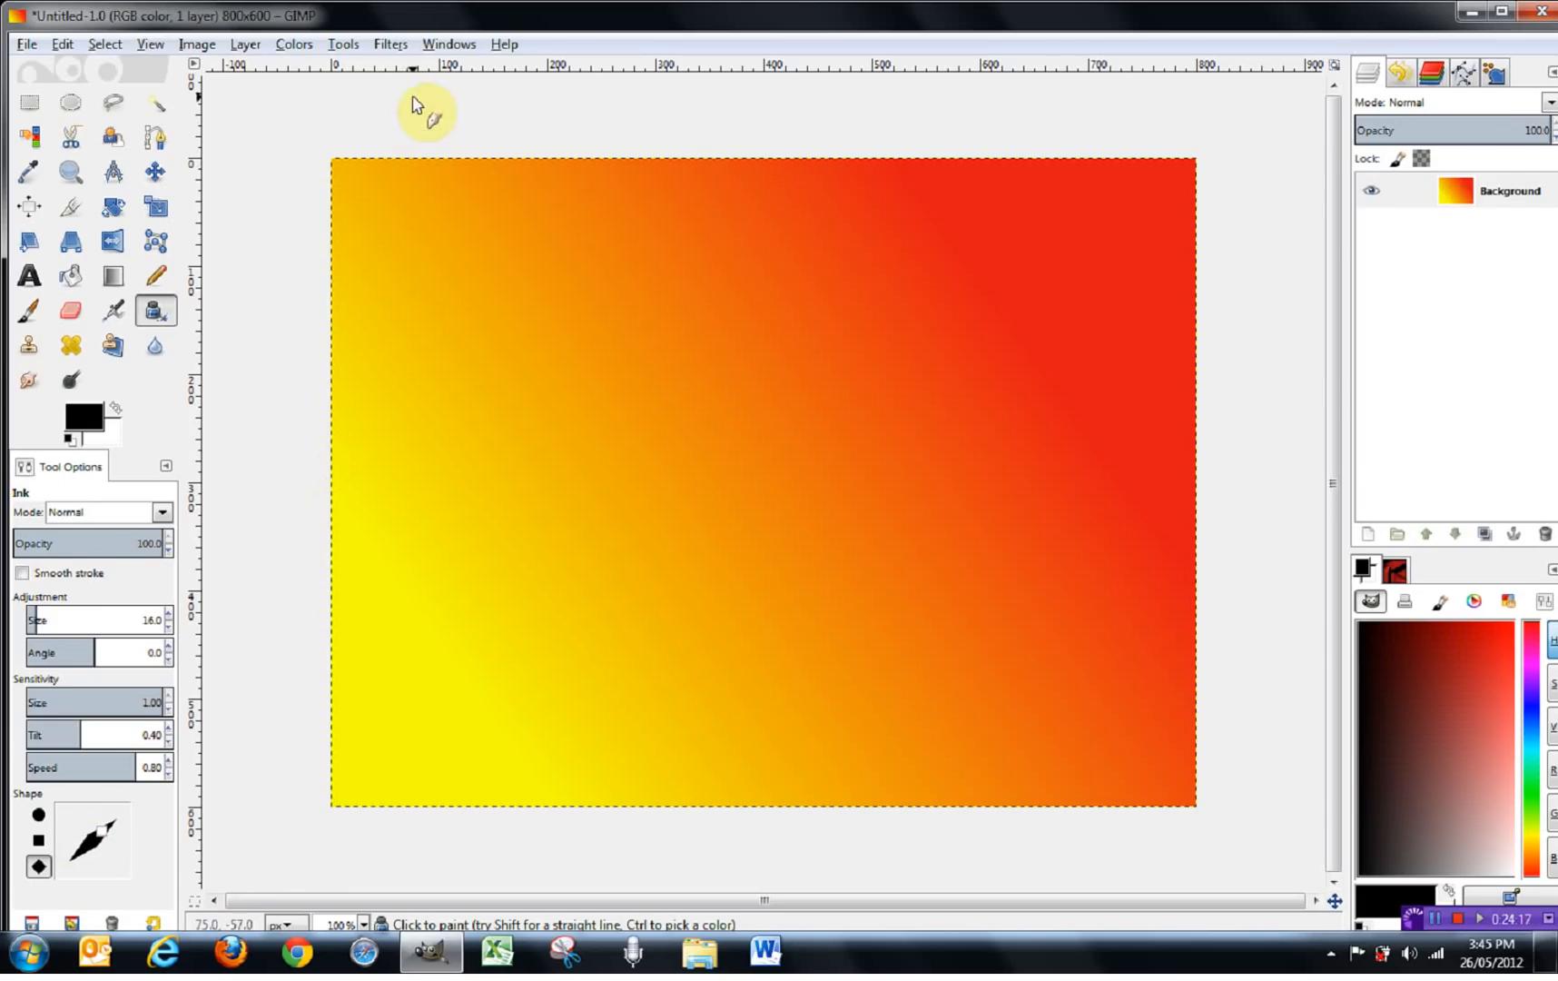
- With the Airbrush, build up a dense black dot in the lower-left of the image and spray loose scribbles across it
left_click(344, 45)
mouse_move(377, 95)
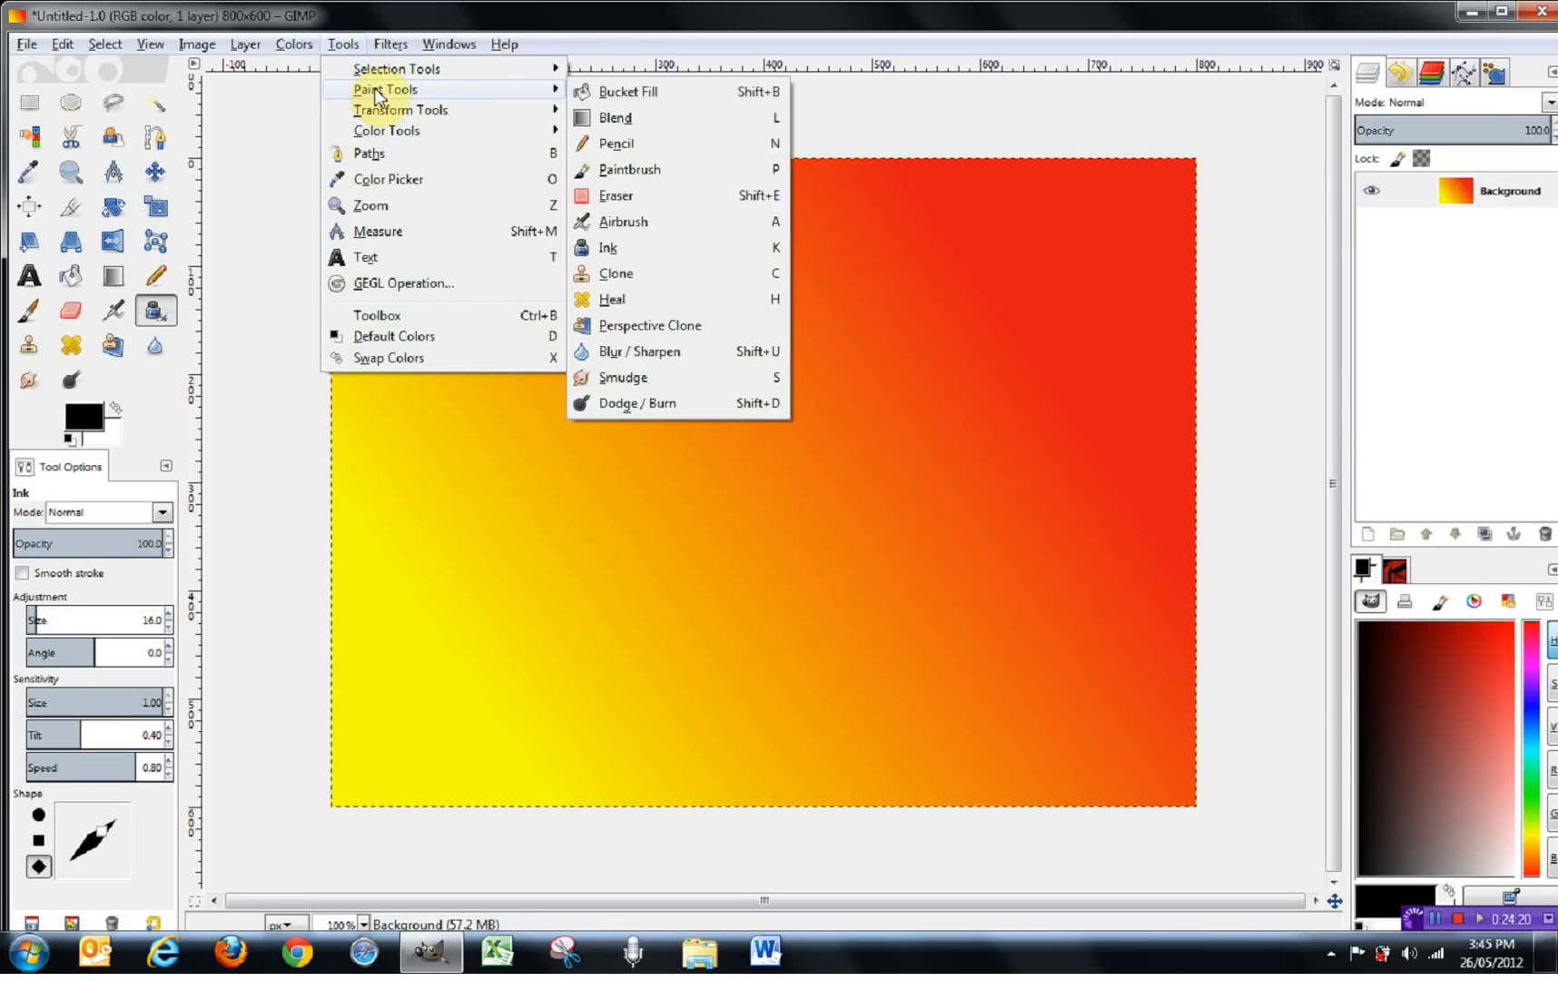
left_click(654, 222)
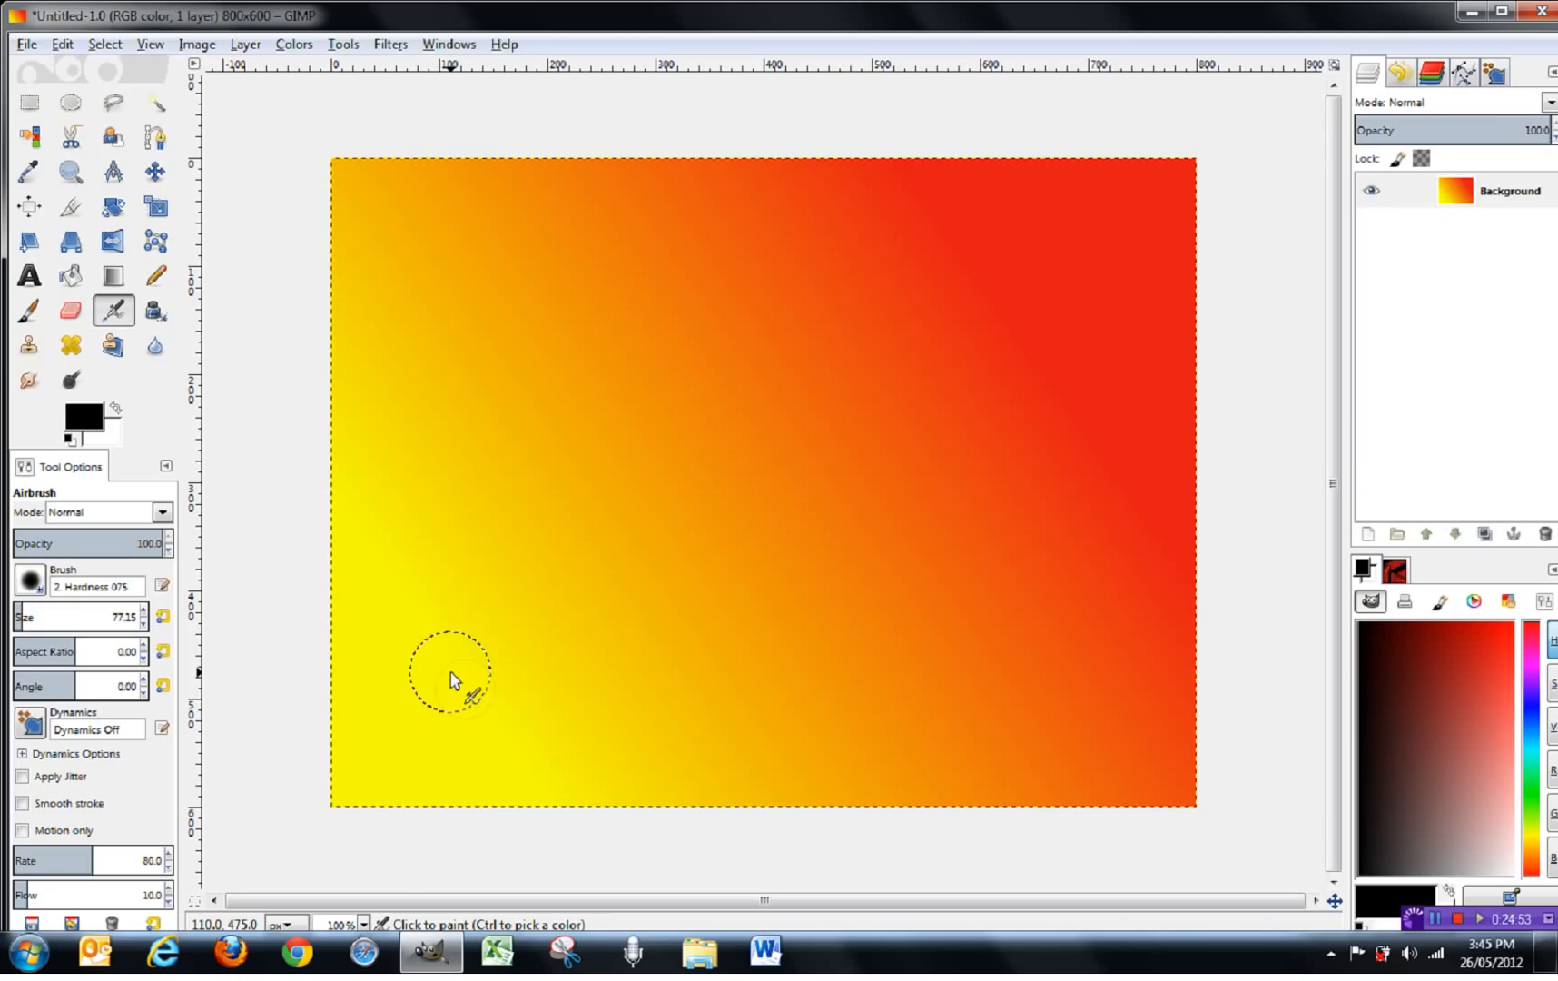
left_click_drag(451, 673, 452, 674)
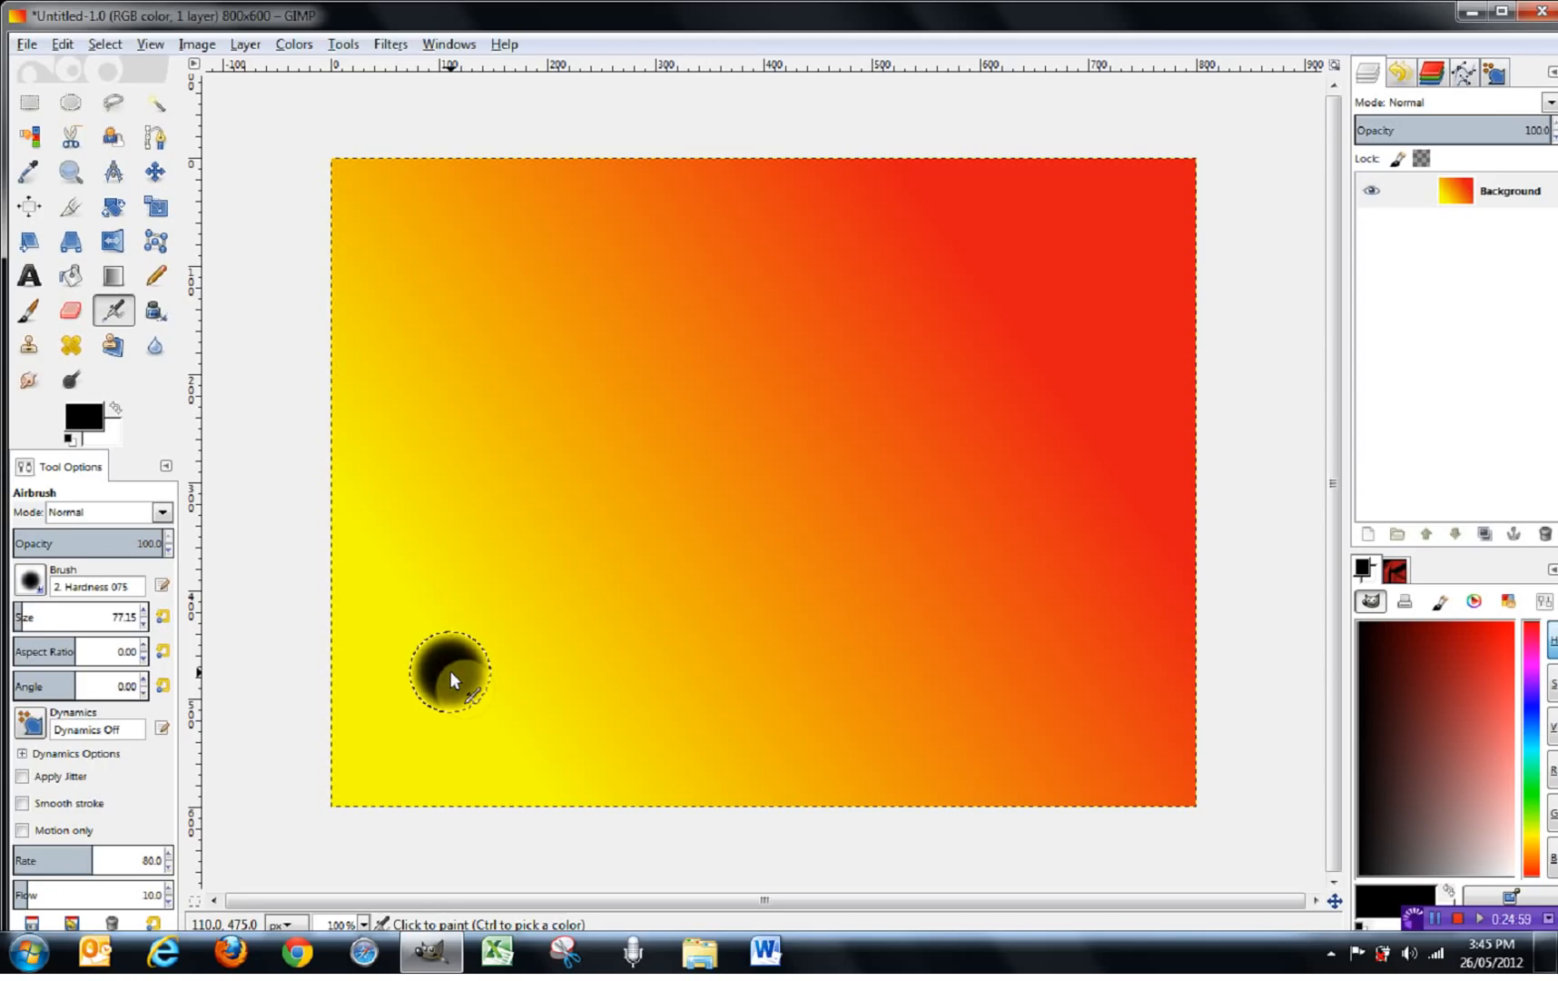
mouse_move(451, 679)
left_mouse_down()
mouse_move(412, 494)
mouse_move(426, 350)
mouse_move(868, 327)
mouse_move(912, 454)
mouse_move(407, 786)
mouse_move(646, 431)
mouse_move(391, 377)
mouse_move(641, 368)
mouse_move(562, 287)
mouse_move(906, 574)
left_mouse_up()
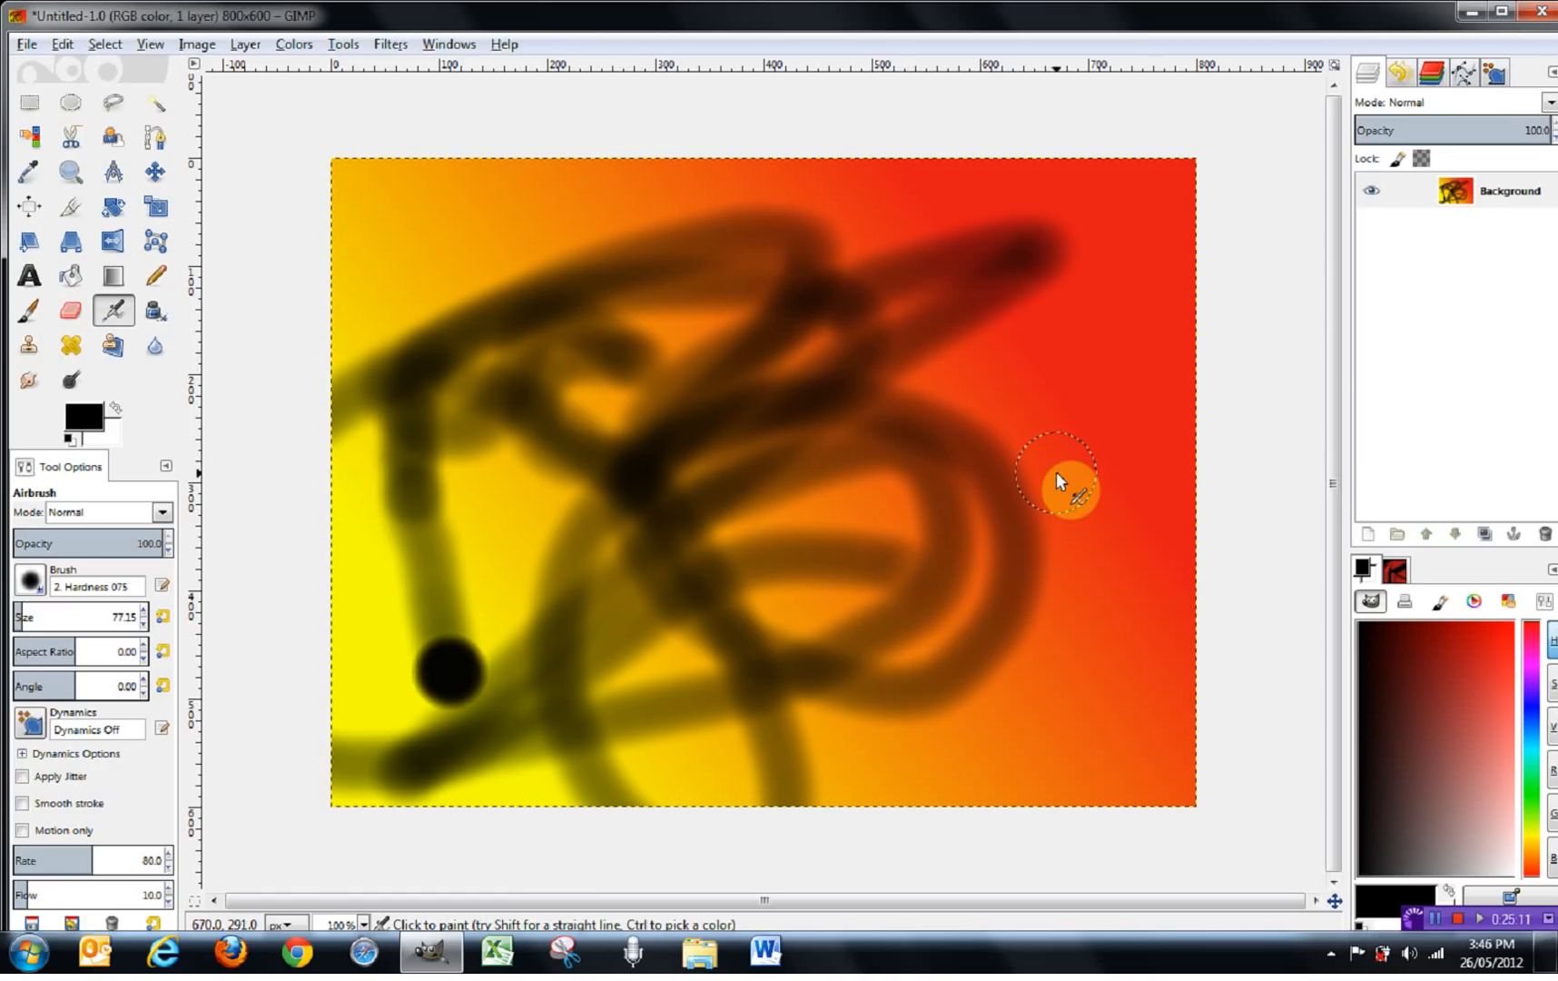
mouse_move(1080, 377)
left_mouse_down()
mouse_move(891, 490)
mouse_move(622, 576)
mouse_move(405, 568)
mouse_move(318, 520)
mouse_move(376, 628)
mouse_move(555, 472)
mouse_move(364, 509)
mouse_move(549, 642)
mouse_move(505, 491)
mouse_move(474, 468)
mouse_move(453, 592)
mouse_move(374, 679)
left_mouse_up()
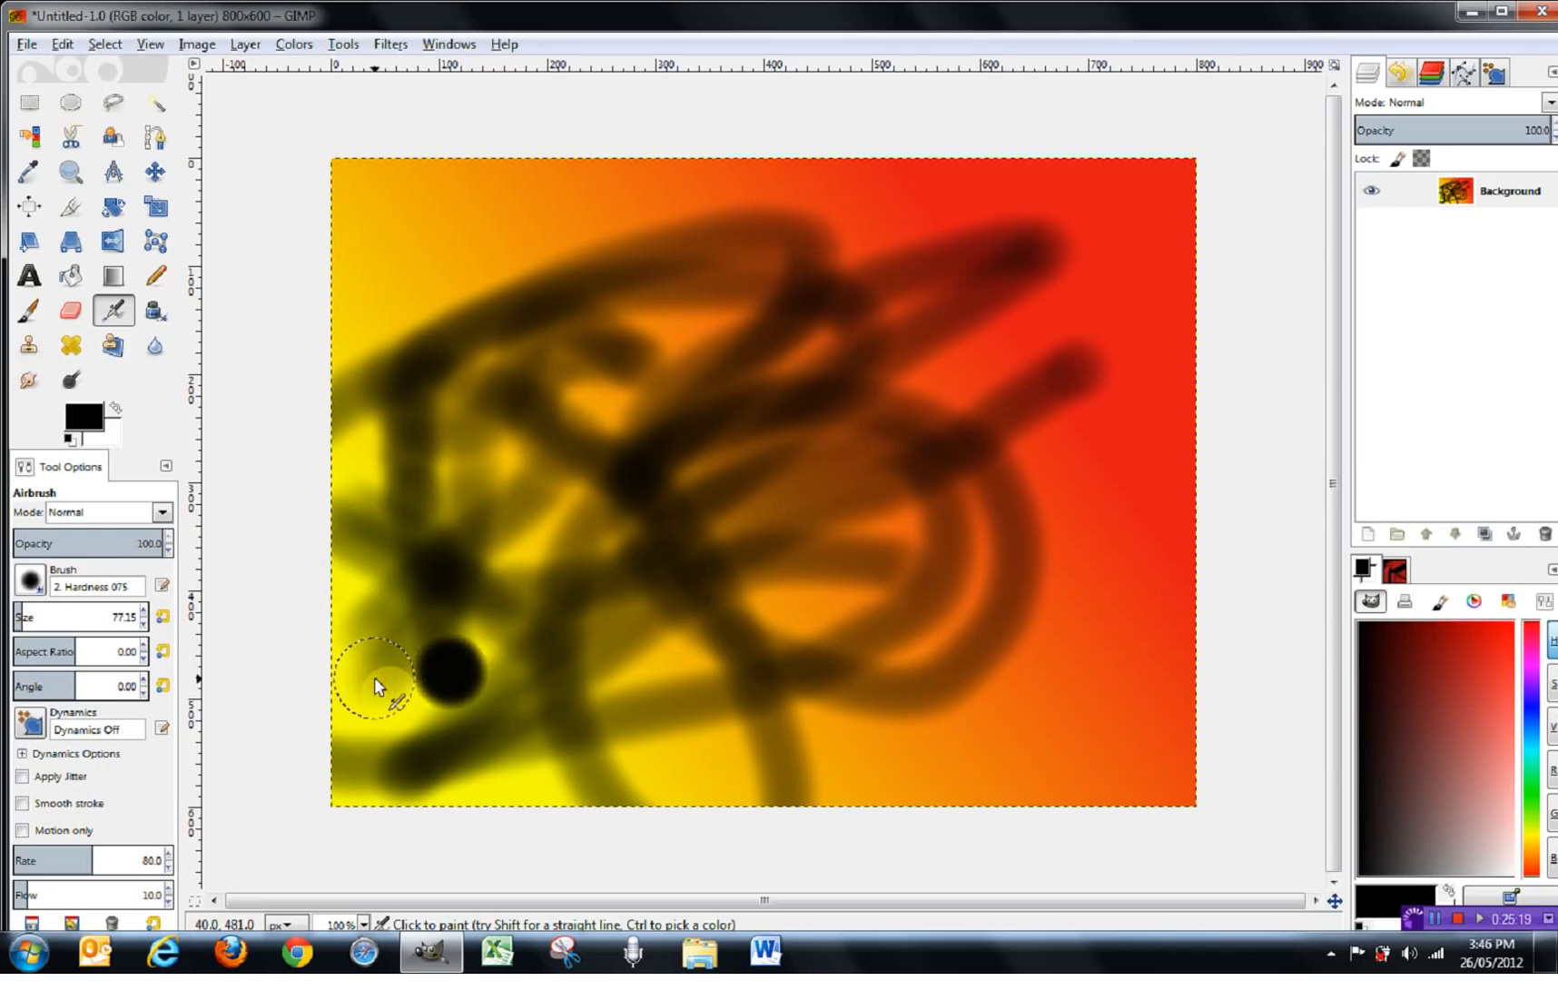
- Undo the black airbrush dot and scribbles, leaving the diagonal yellow-to-red gradient
key("ctrl+z")
key("ctrl+z")
key("ctrl+z")
key("ctrl+z")
key("ctrl+z")
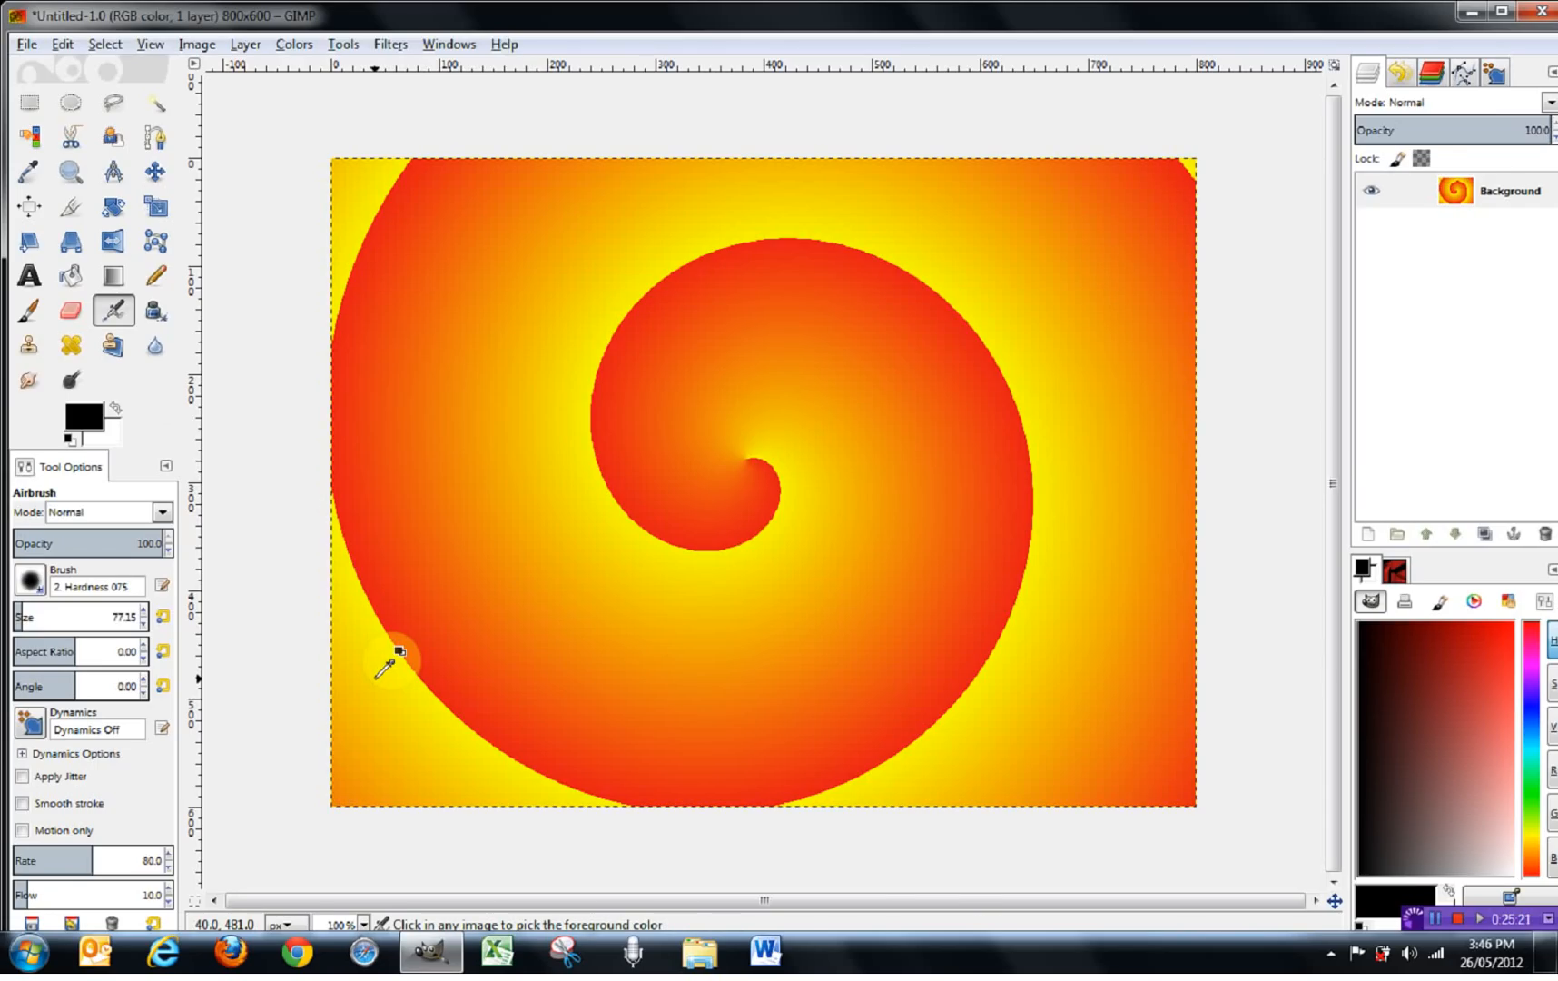
key("ctrl+z")
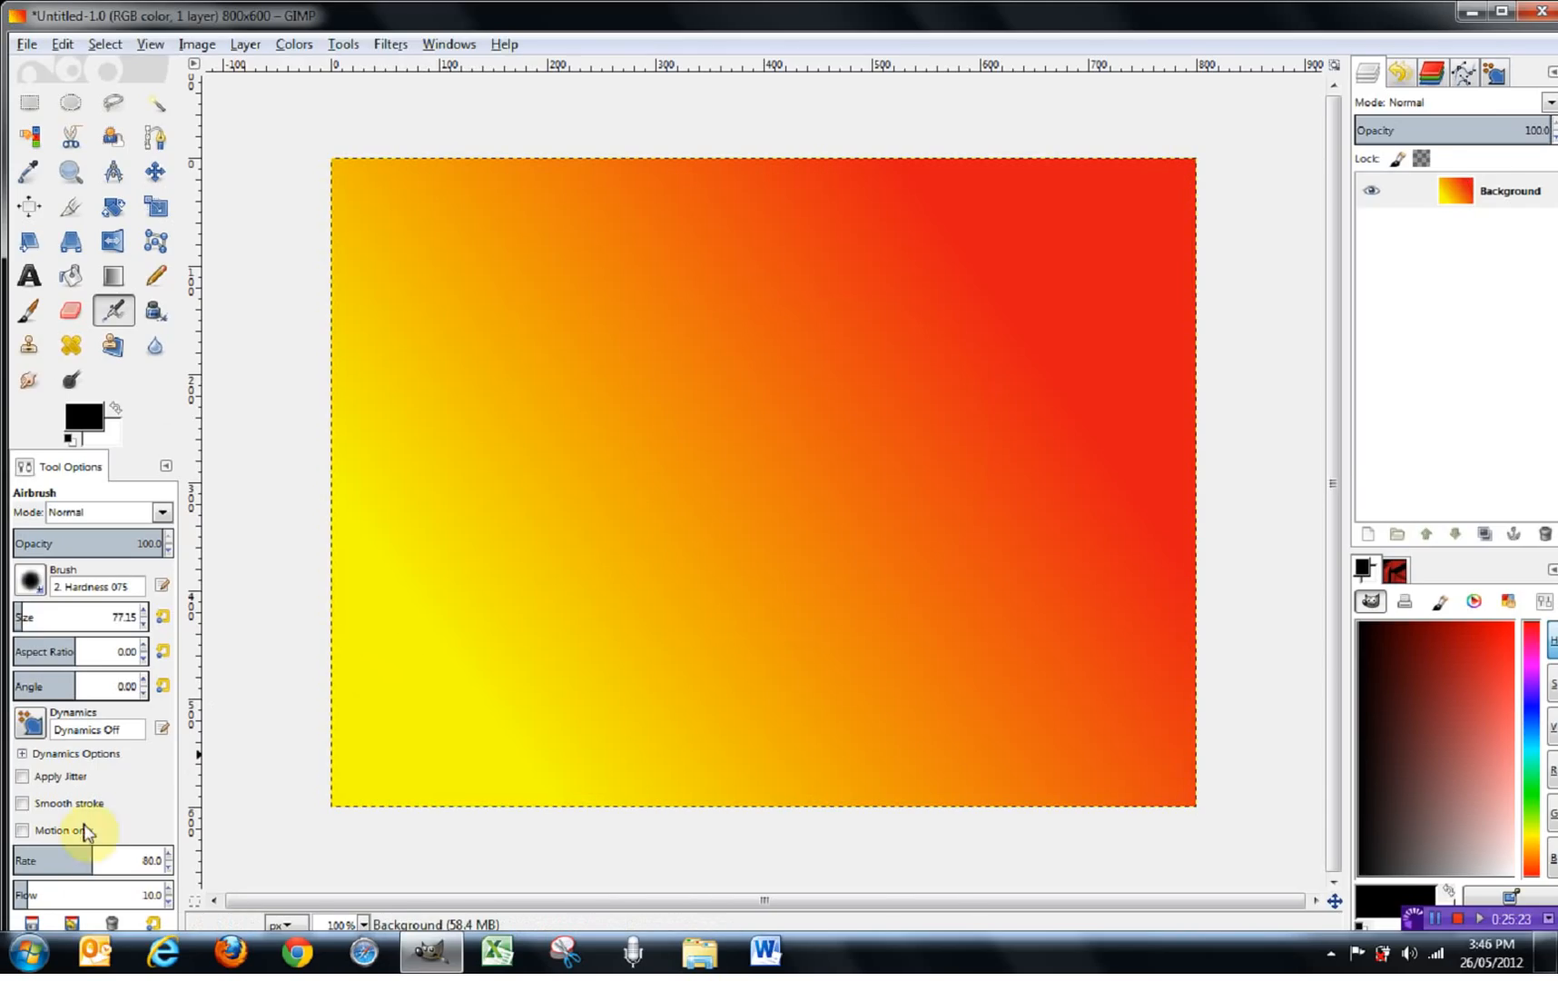
- Enable Motion only for the Airbrush and spray one long looping stroke across the gradient
left_click(23, 829)
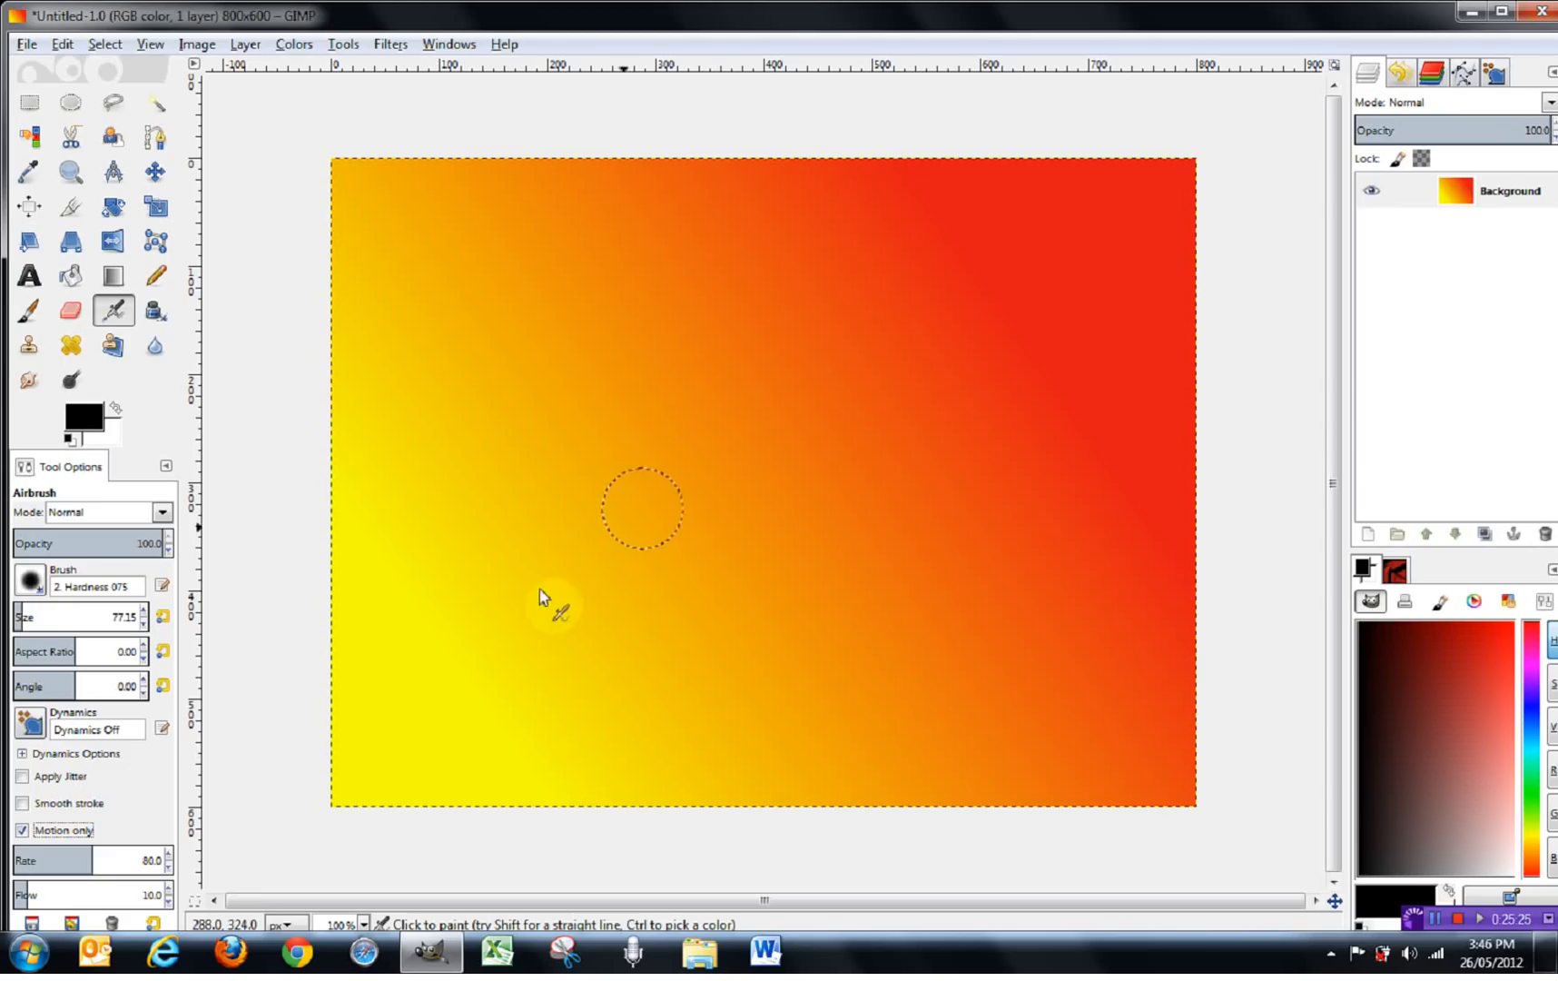
left_click_drag(398, 673, 403, 676)
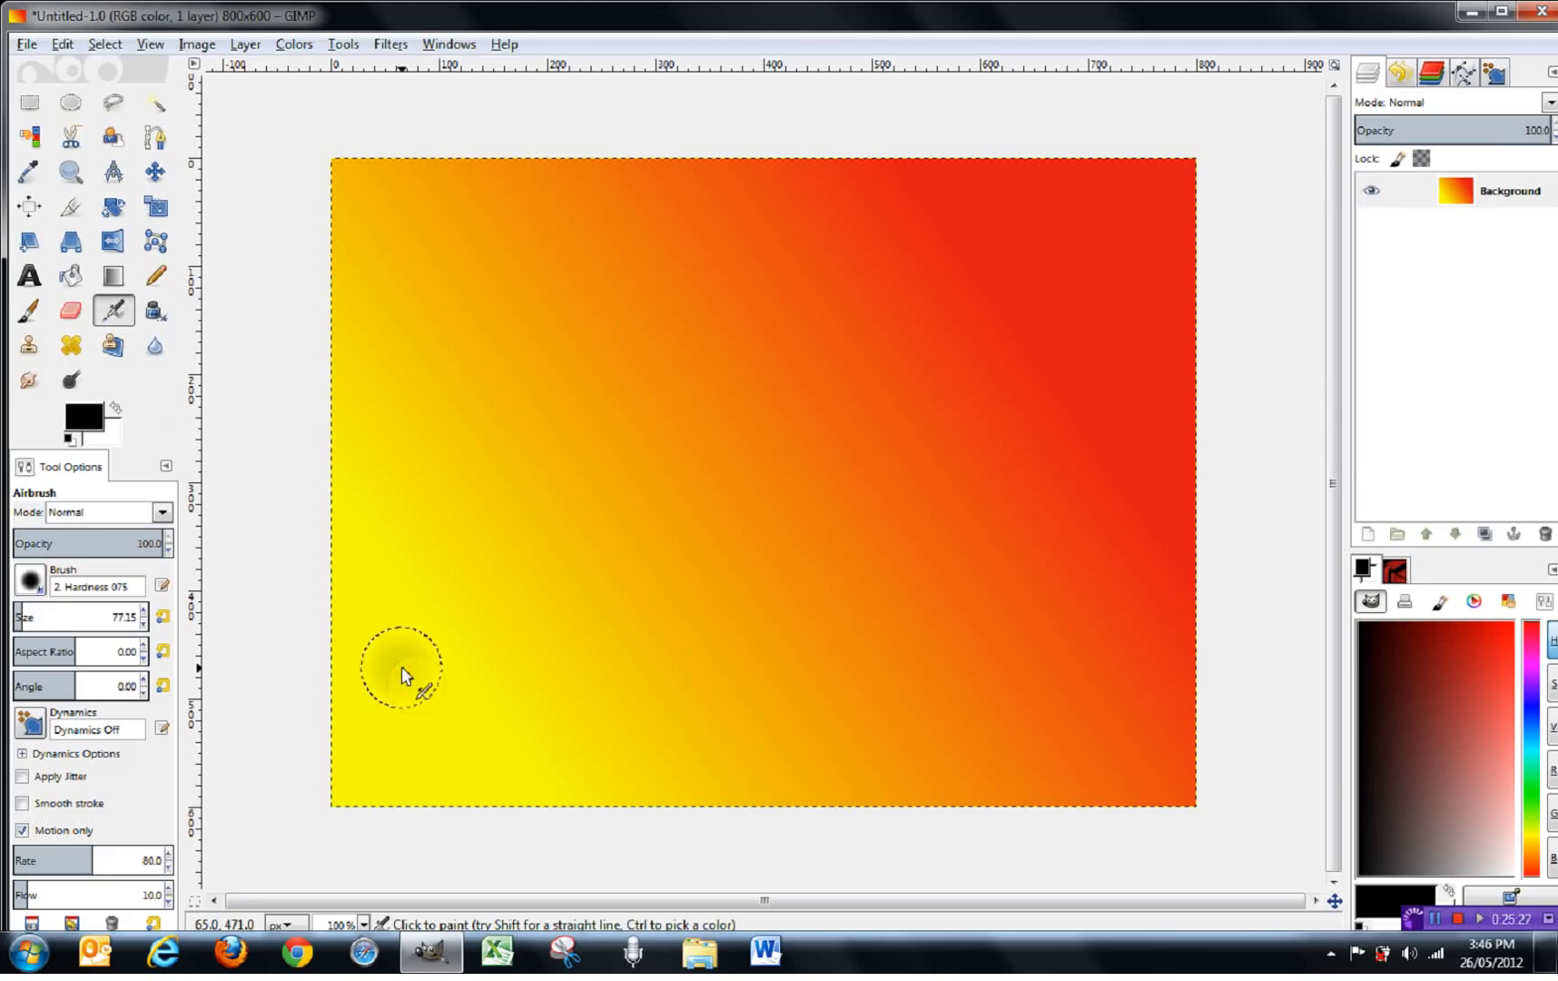
mouse_move(404, 676)
left_mouse_down()
mouse_move(400, 520)
mouse_move(504, 365)
mouse_move(741, 661)
mouse_move(636, 282)
mouse_move(696, 783)
mouse_move(372, 759)
mouse_move(610, 554)
left_mouse_up()
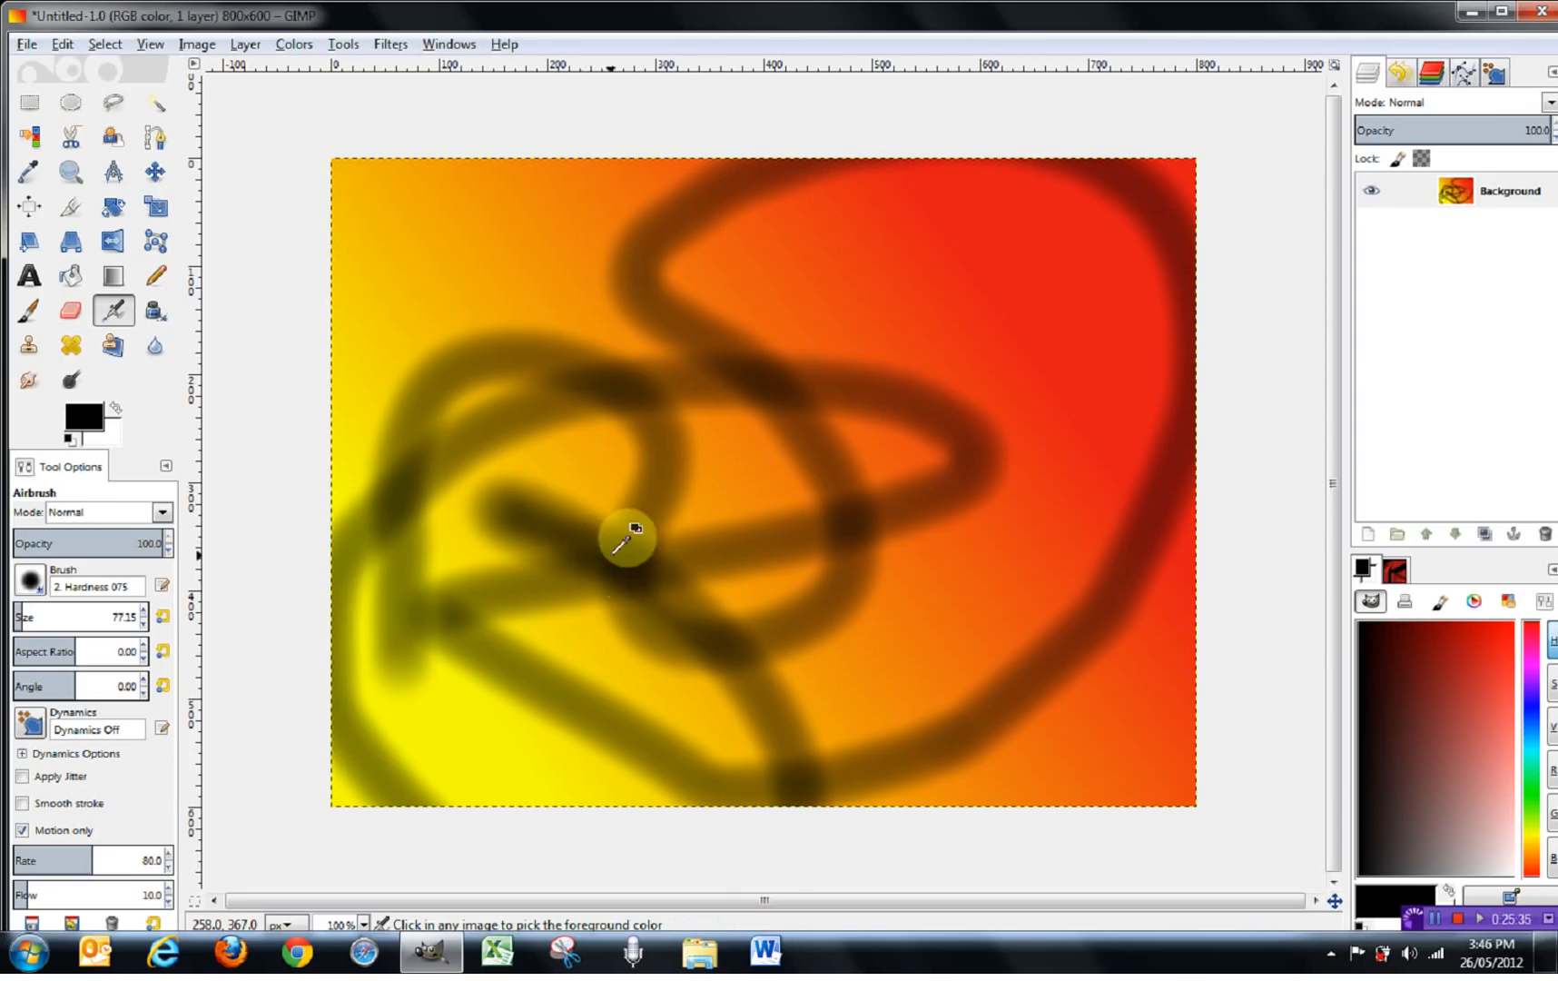
- Undo the looping airbrush stroke and disable Motion only
key("ctrl+z")
left_click(24, 830)
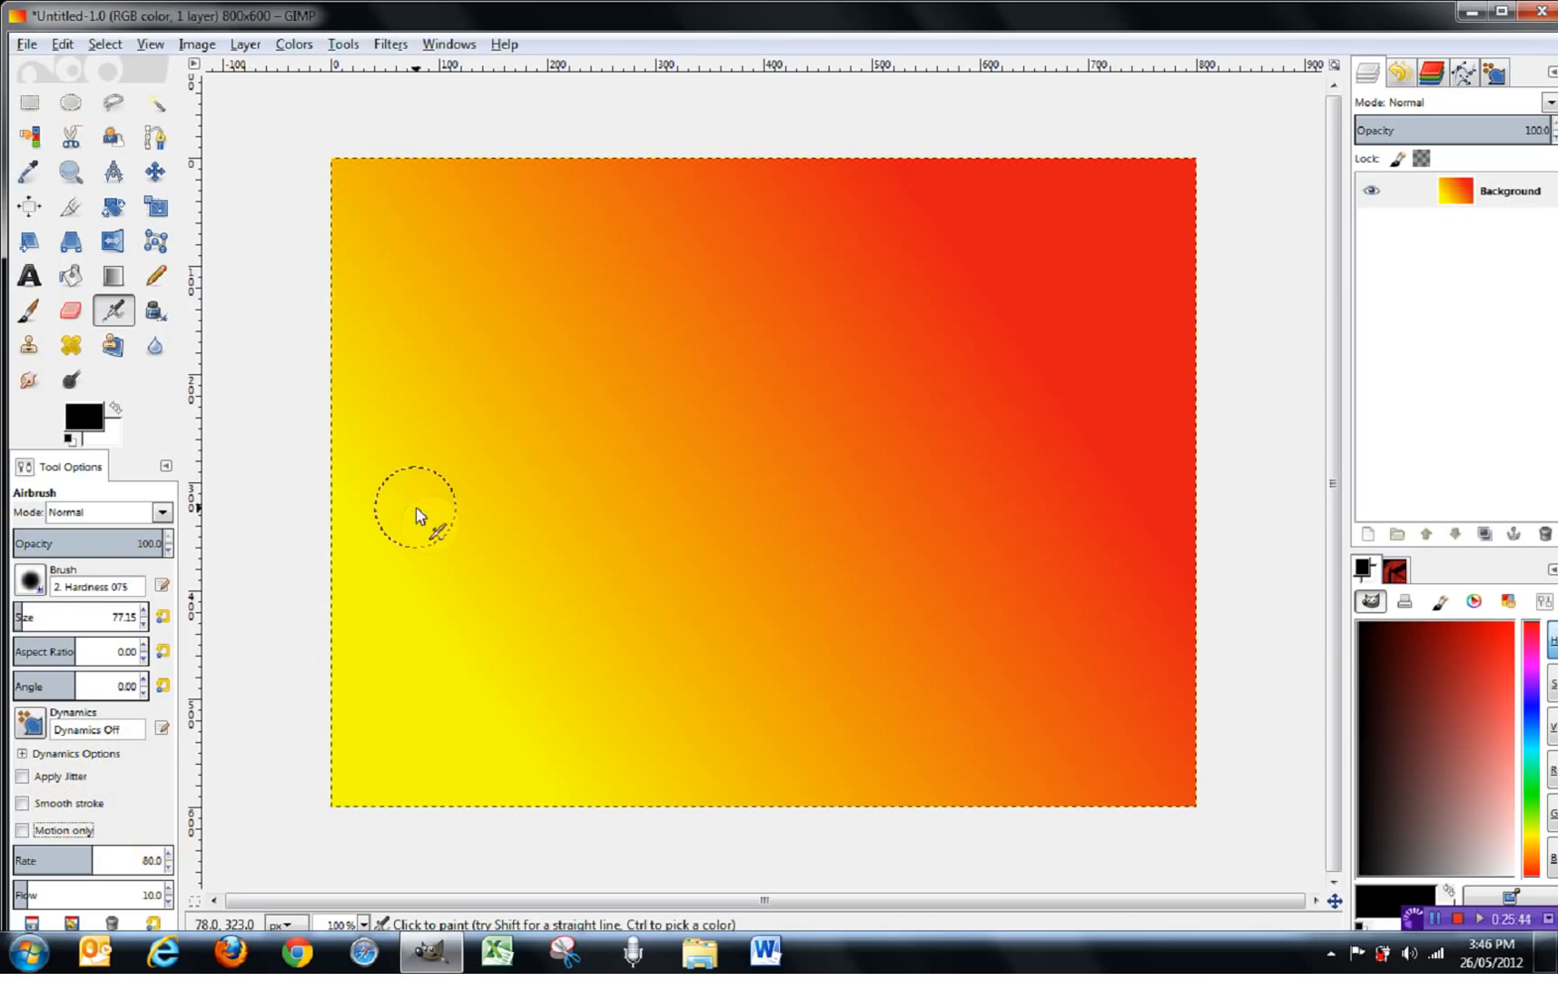
- Open the photo GimpExample.JPG as a second image
left_click(27, 45)
left_click(62, 114)
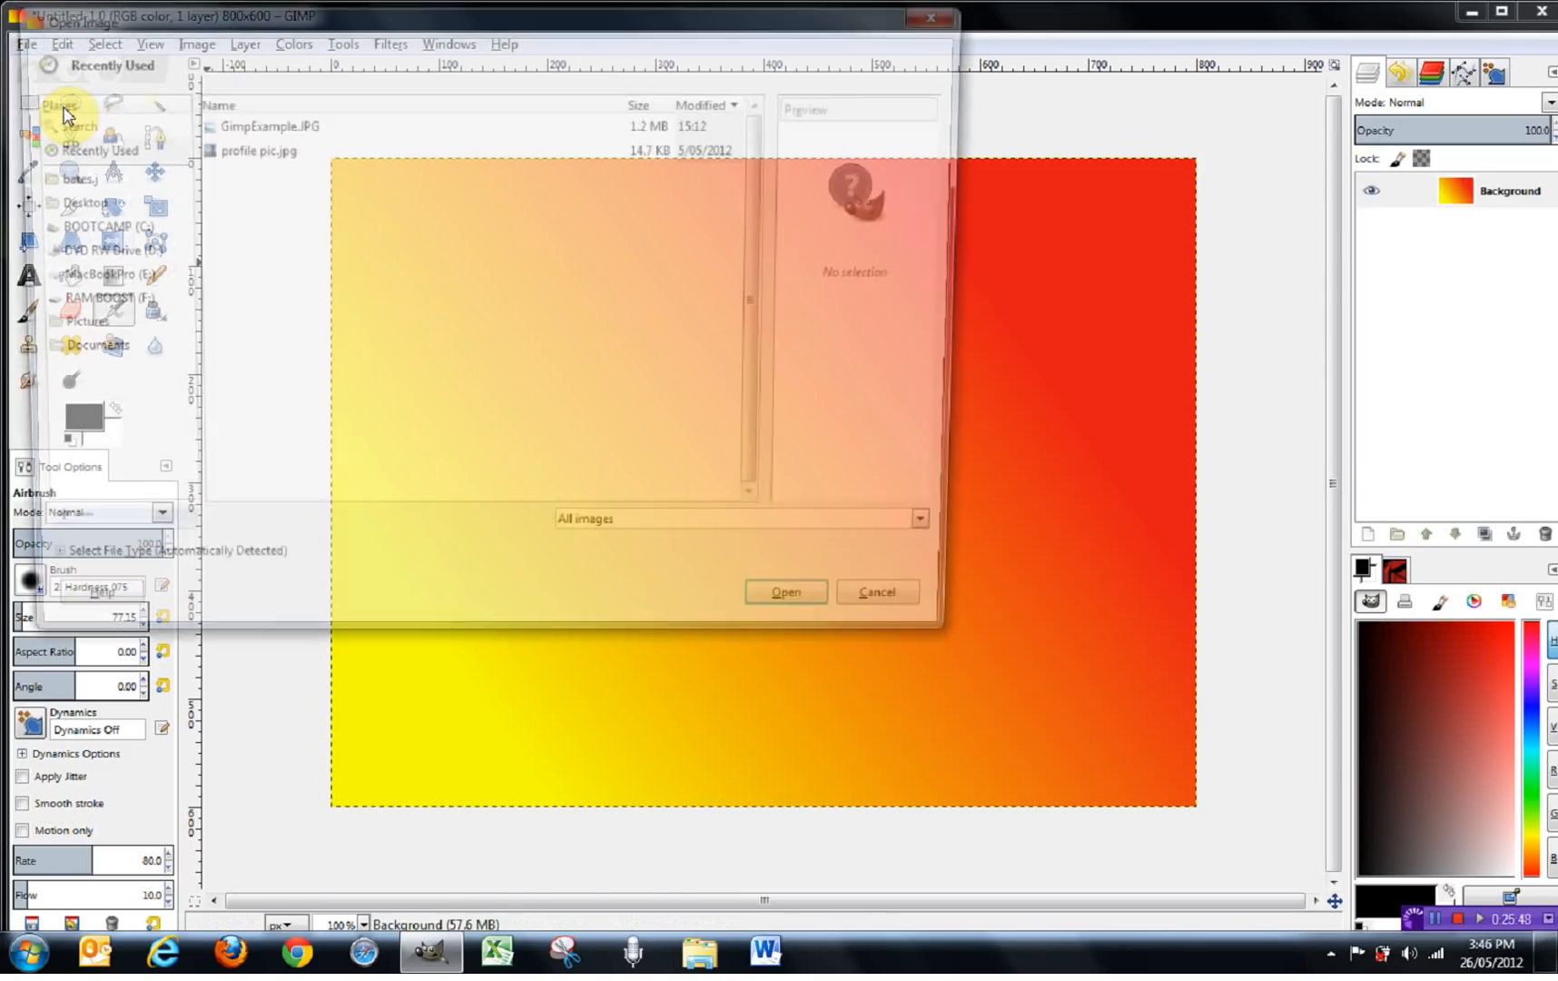
left_click(255, 124)
left_click(792, 620)
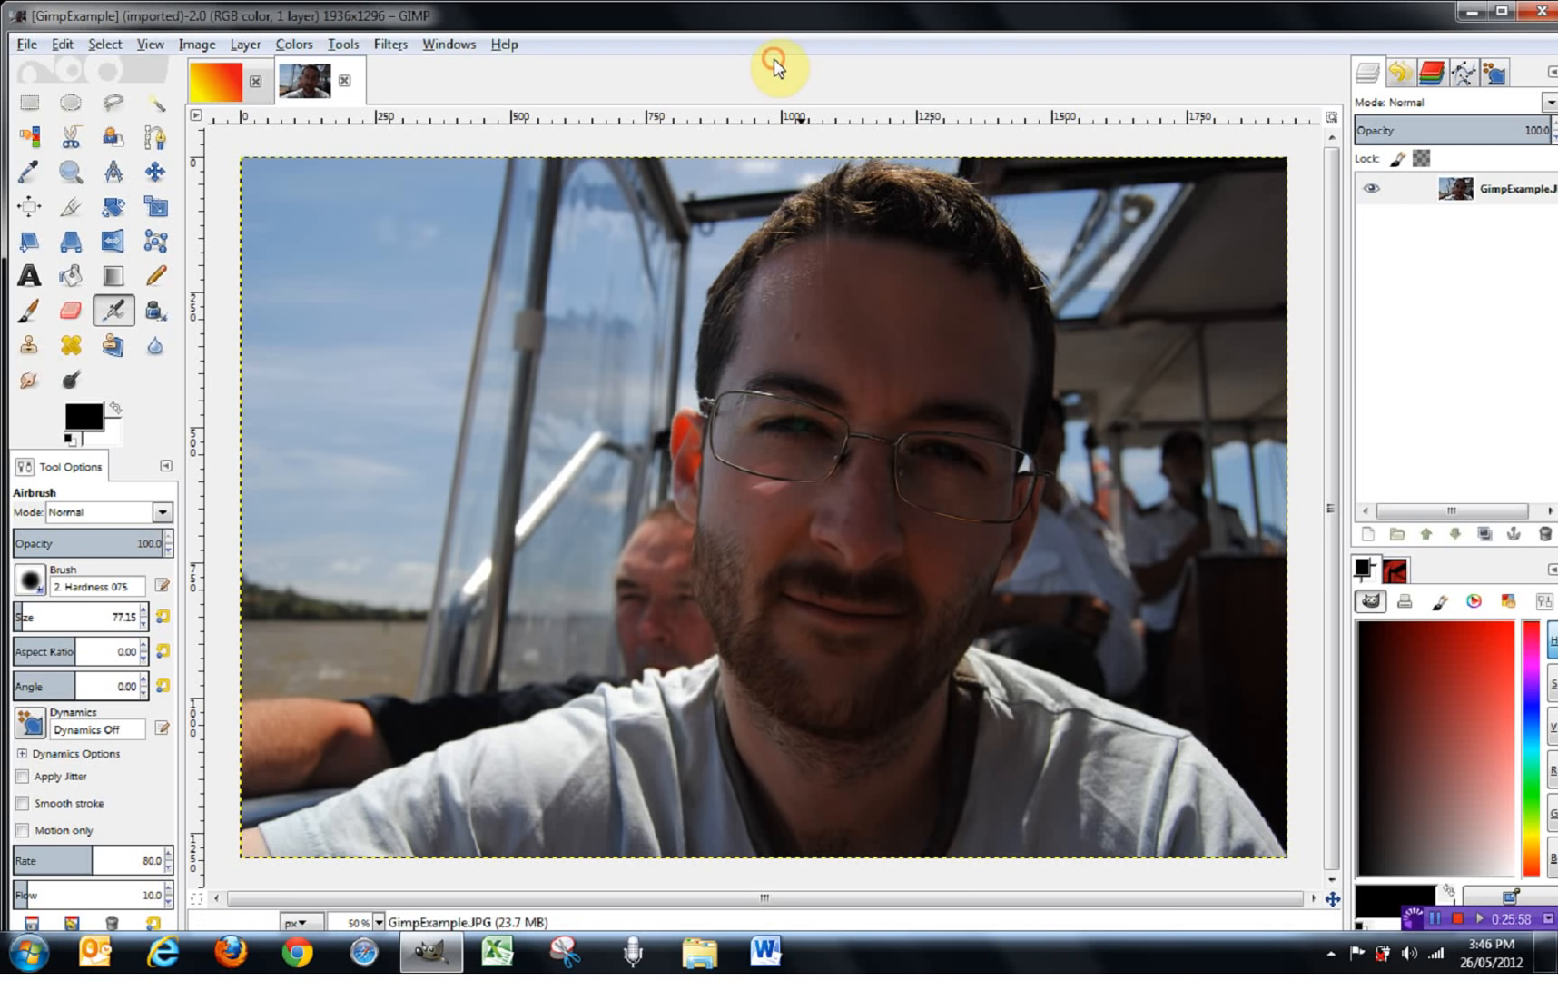
- Sample the skin tone right beside the forehead mole as the foreground colour
scroll(772, 236, "up", 3)
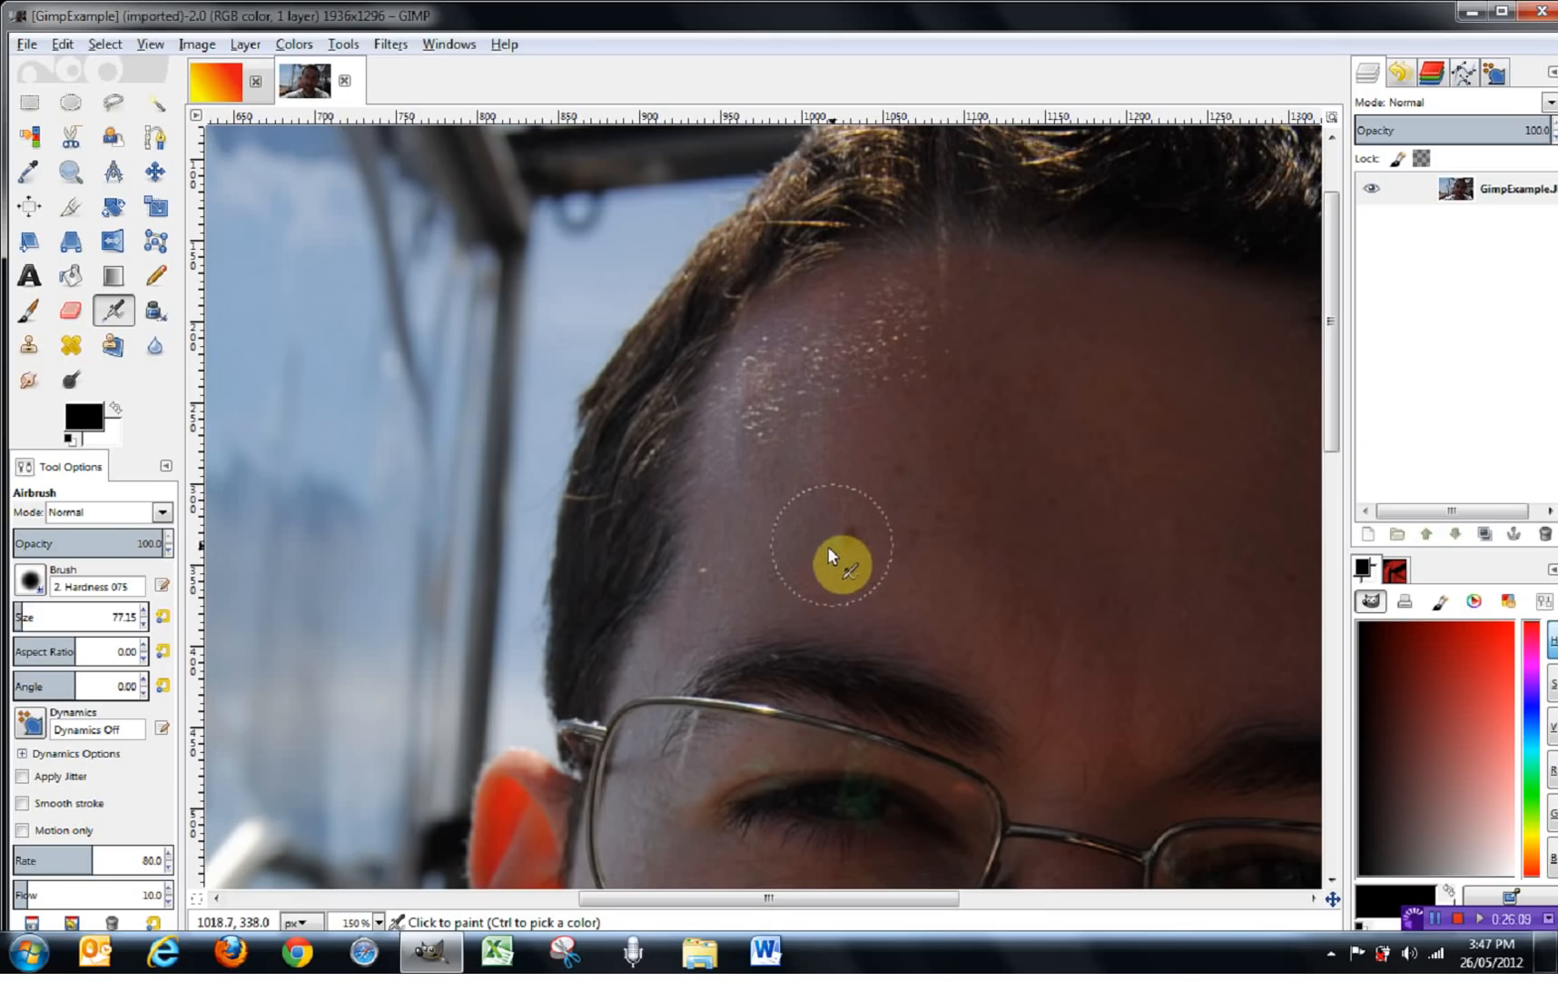
key("ctrl")
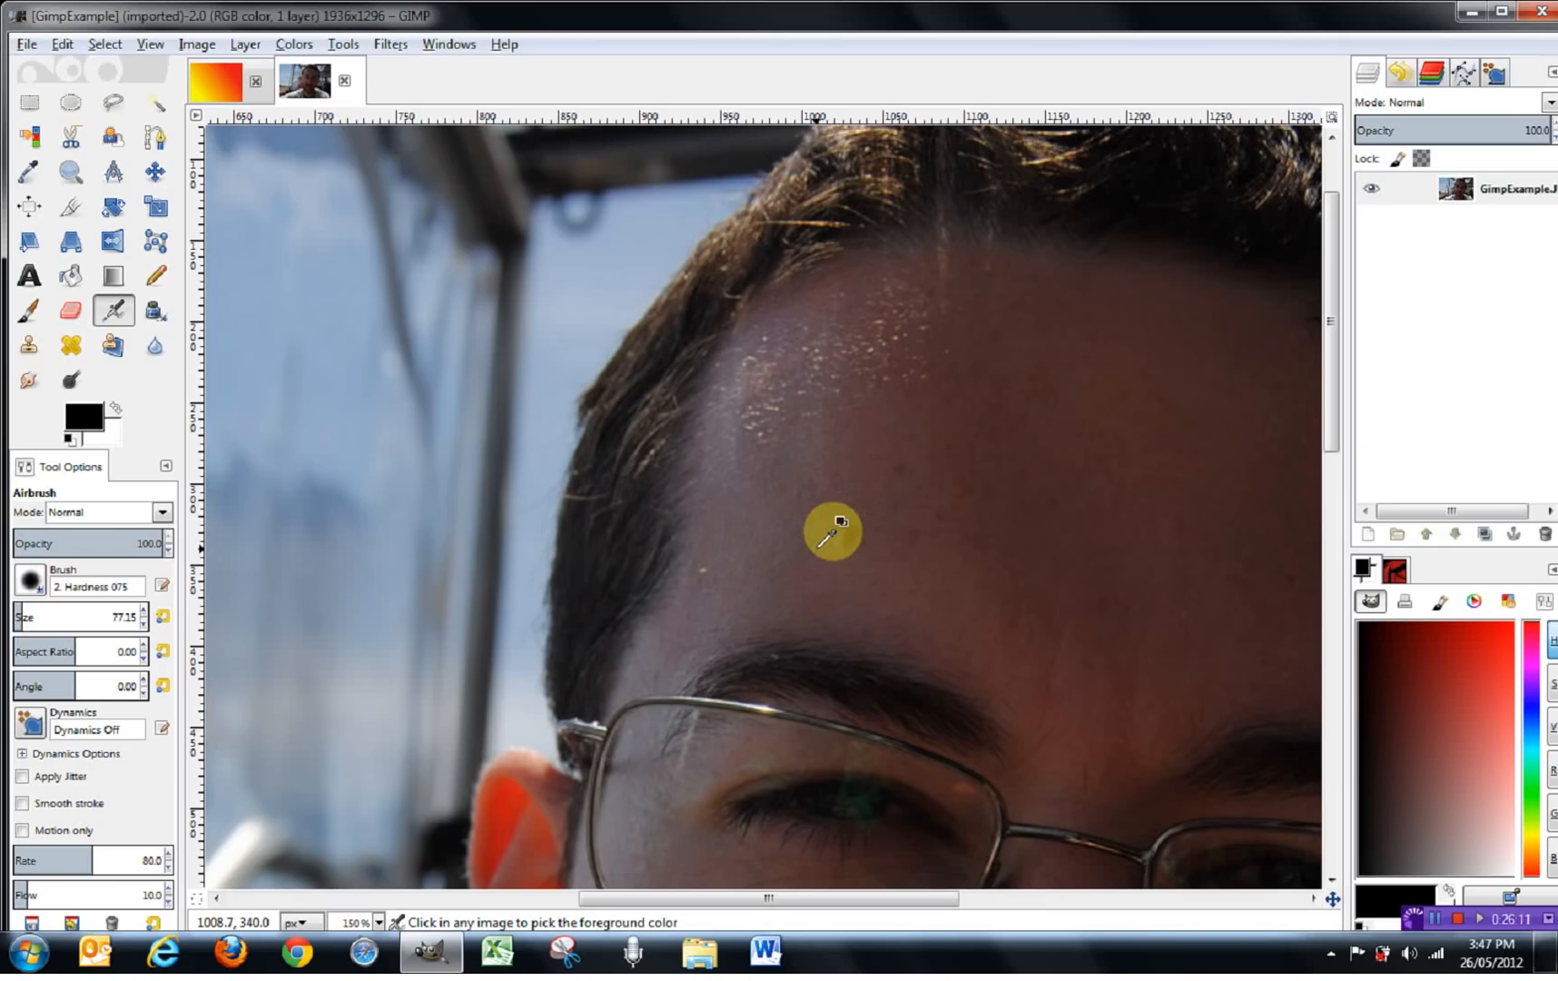
key("ctrl")
key("ctrl")
left_click(827, 538, "ctrl")
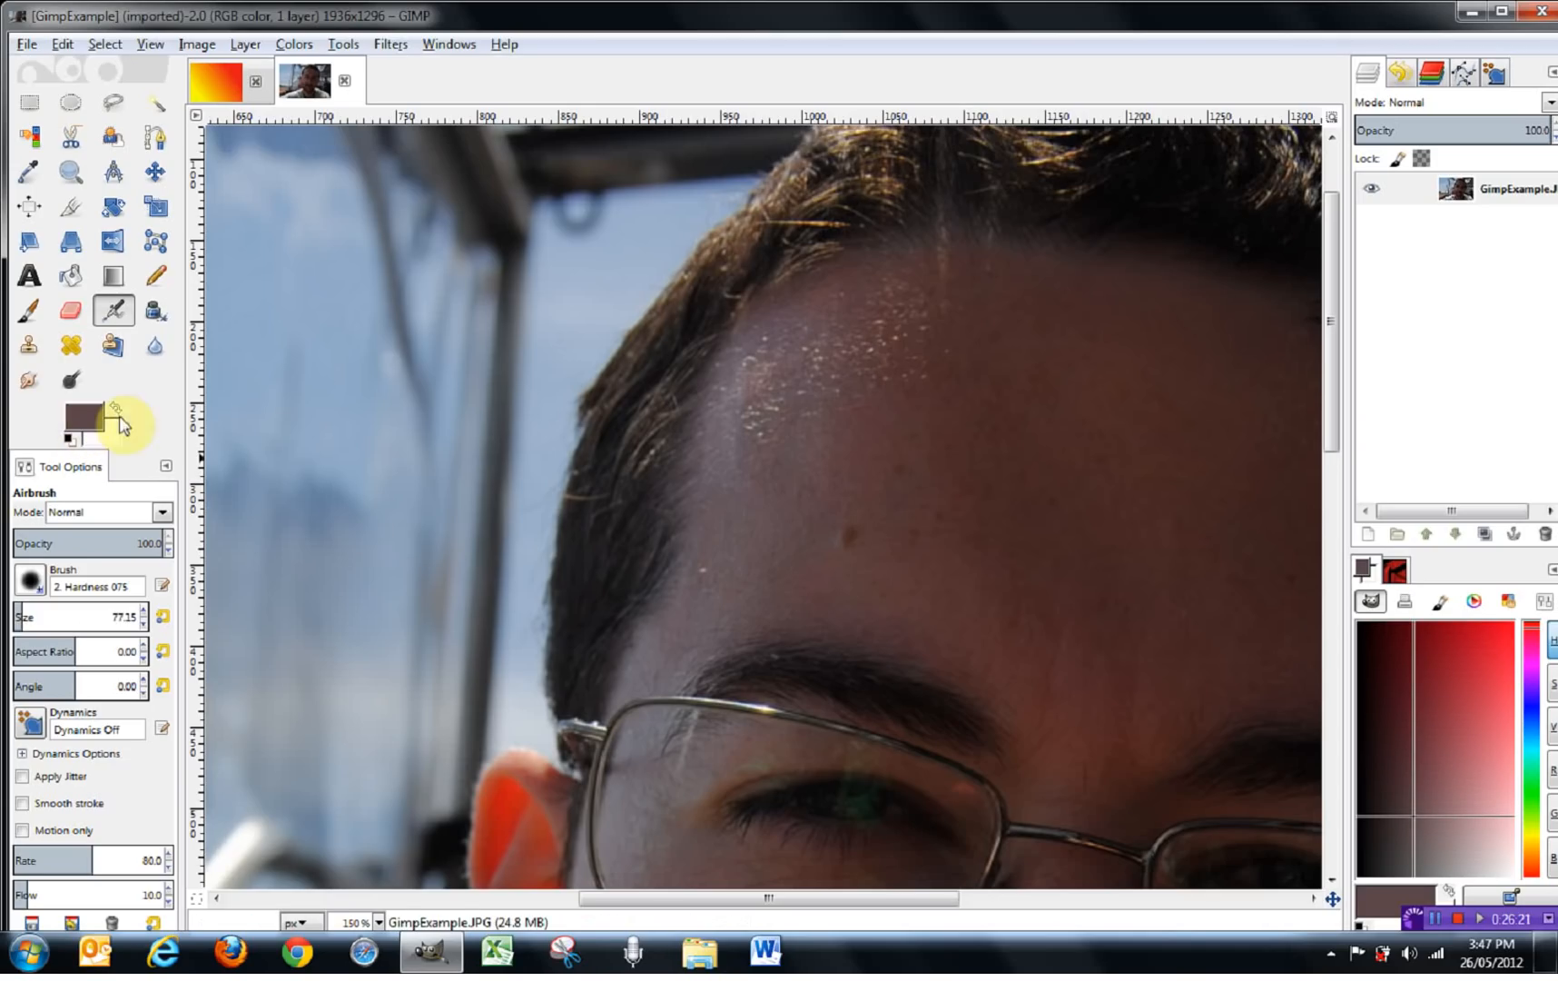
- Try airbrushing over the forehead mole with the brush at size 77.15, and undo the dabs
left_click(861, 541)
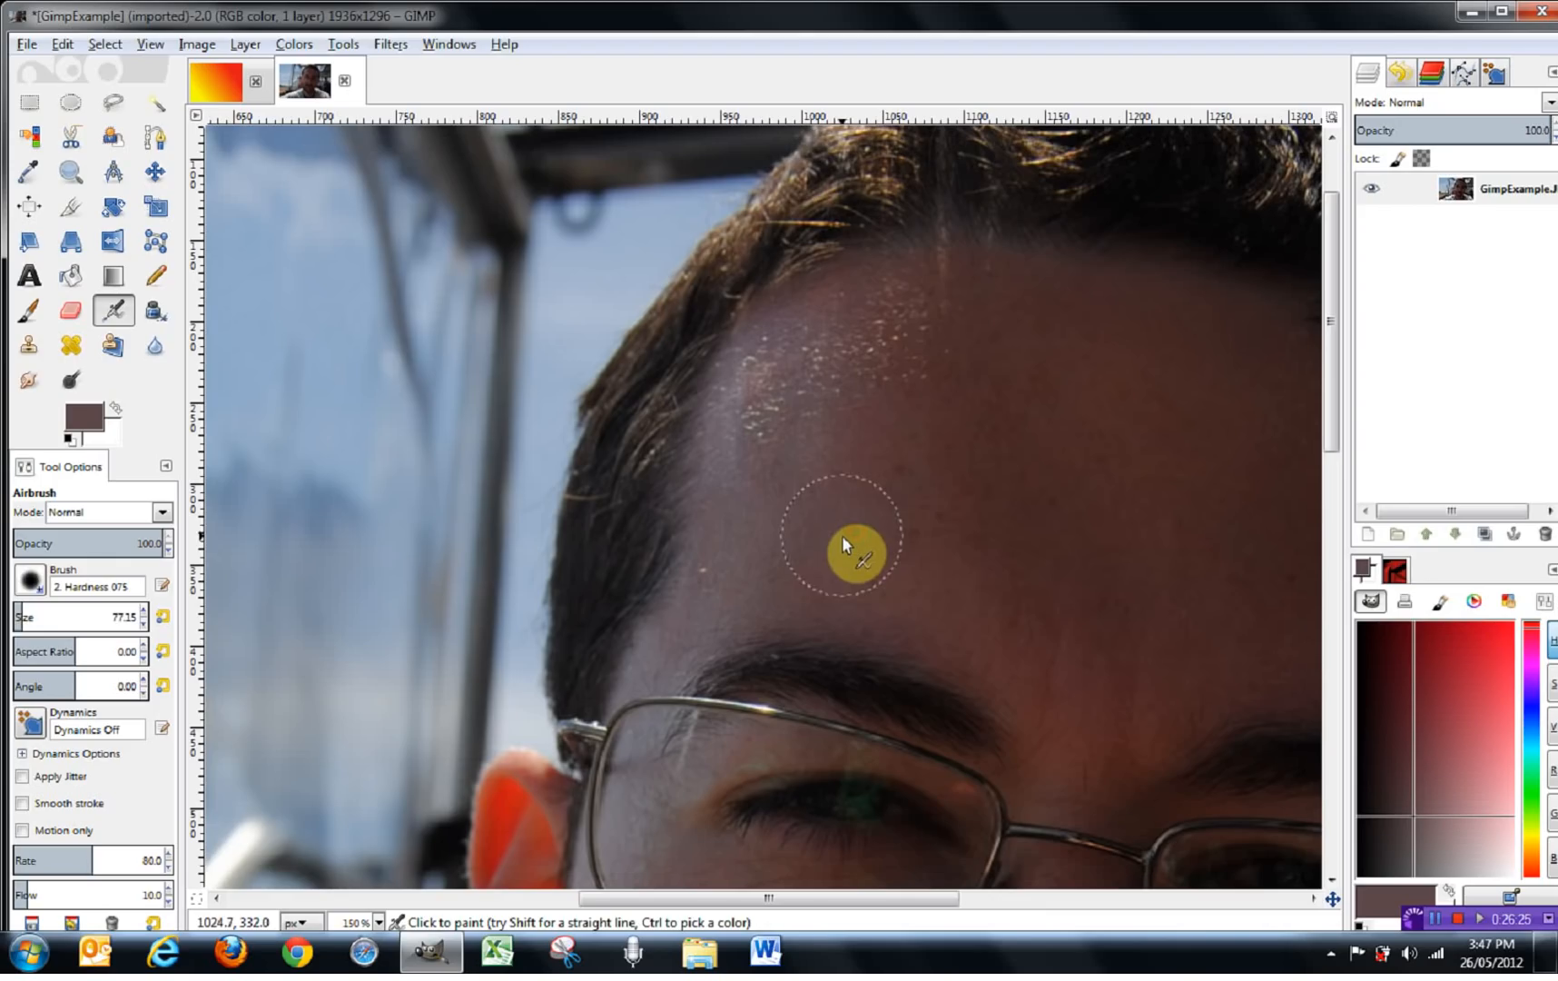
left_click(859, 533)
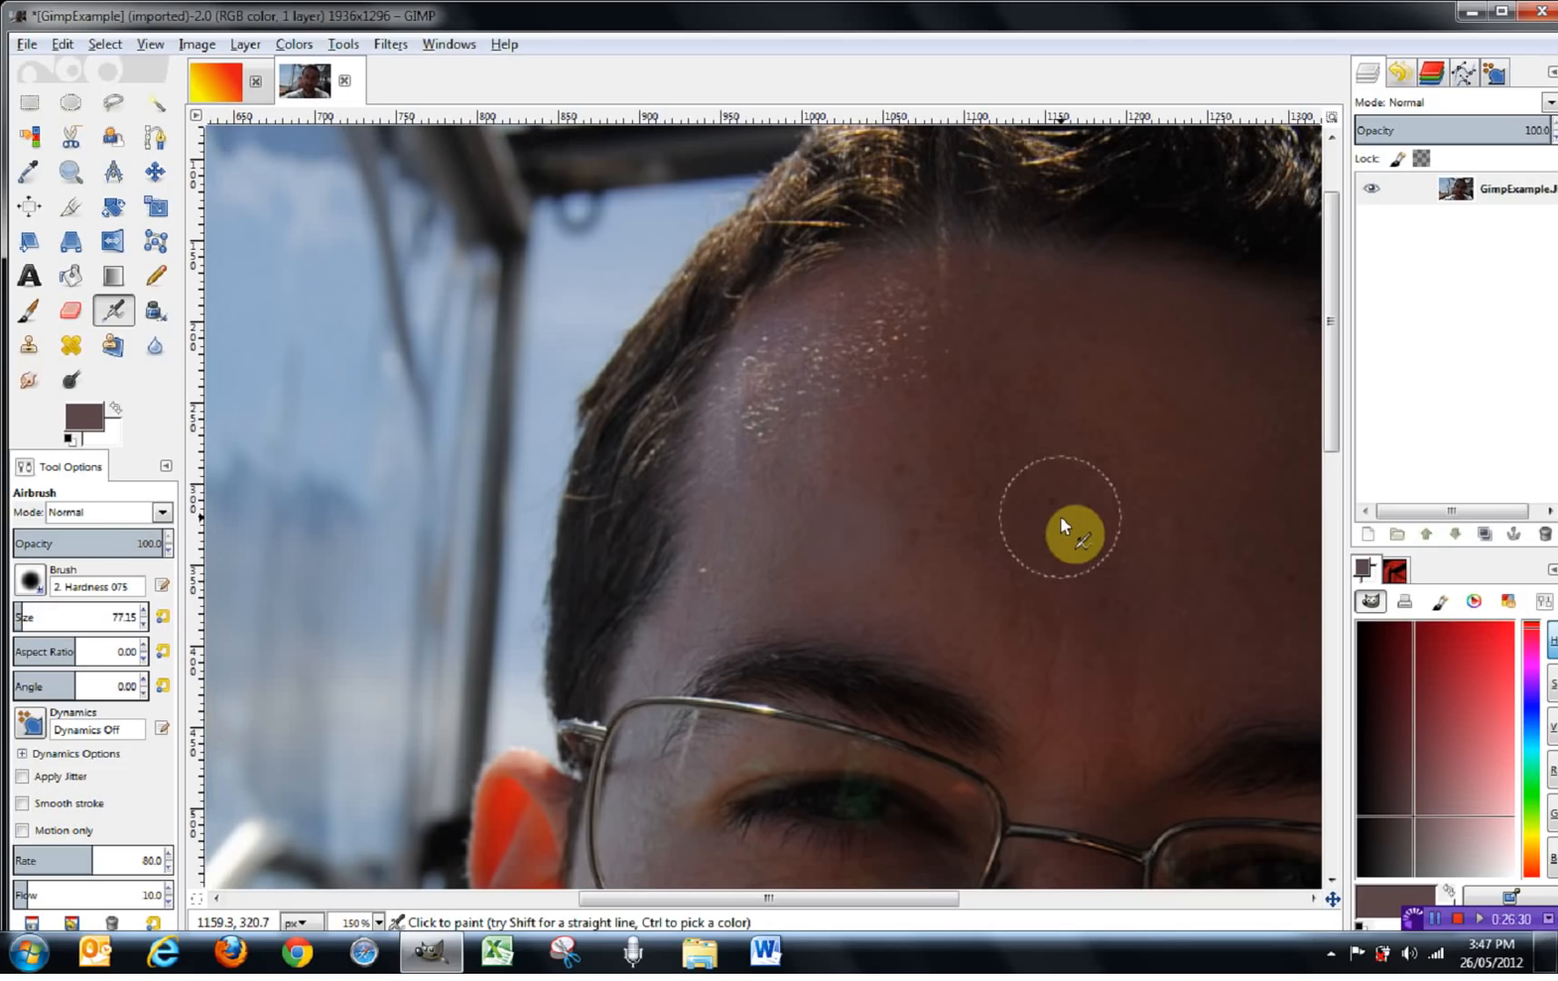
key("ctrl")
key("ctrl+z")
- Reduce the airbrush size to 17.15 and paint over the forehead mole with the sampled skin tone
key("bracketleft")
key("bracketleft")
key("bracketleft")
key("bracketleft")
key("bracketleft")
key("bracketleft")
key("bracketleft")
key("bracketleft")
key("bracketleft")
key("bracketleft")
key("bracketleft")
key("bracketleft")
key("bracketleft")
key("bracketleft")
key("bracketleft")
key("bracketleft")
key("bracketleft")
key("bracketleft")
key("bracketleft")
key("bracketleft")
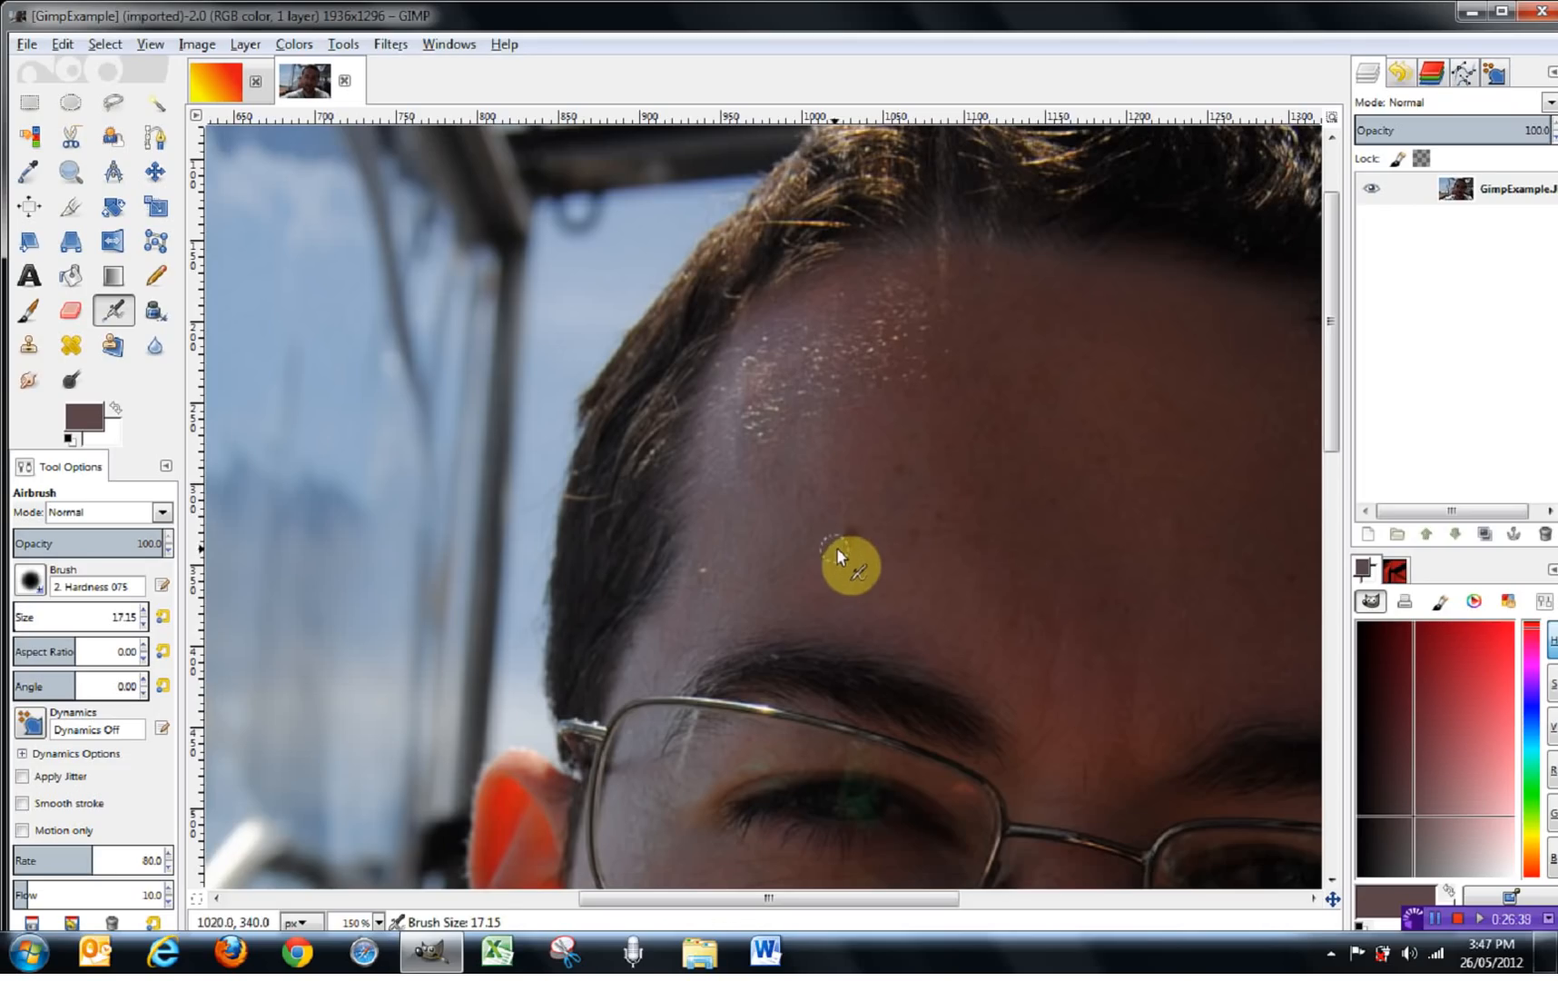
left_click_drag(851, 540, 837, 531)
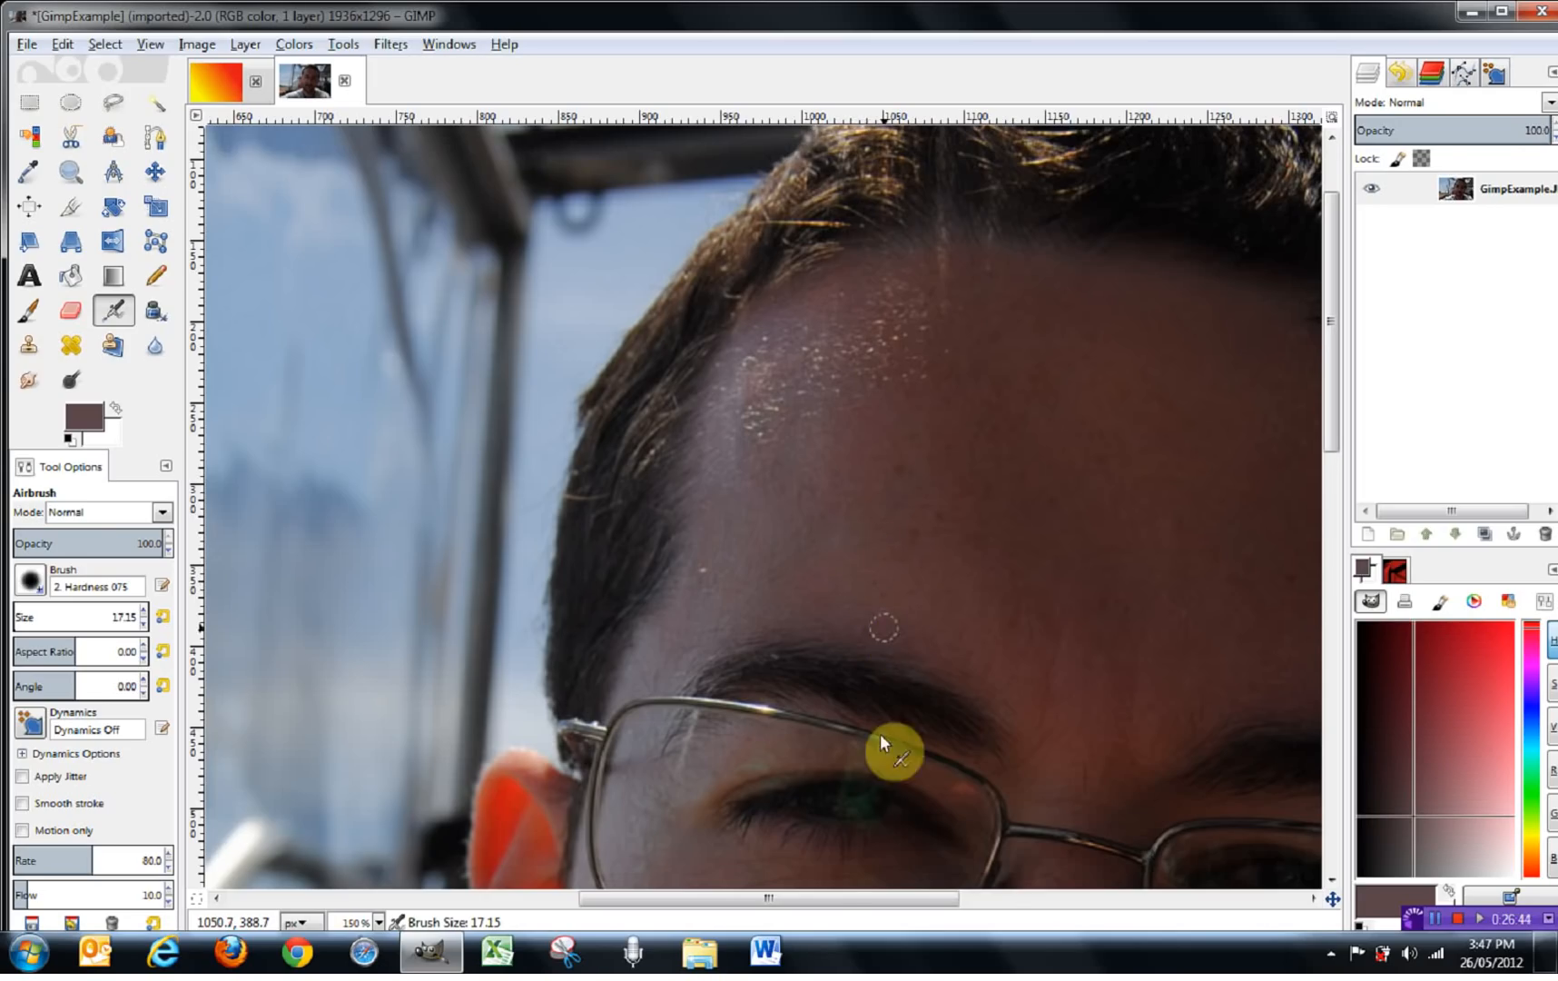
- Sample a new foreground colour from the forehead skin near the retouched mole
left_click_drag(835, 897, 1004, 897)
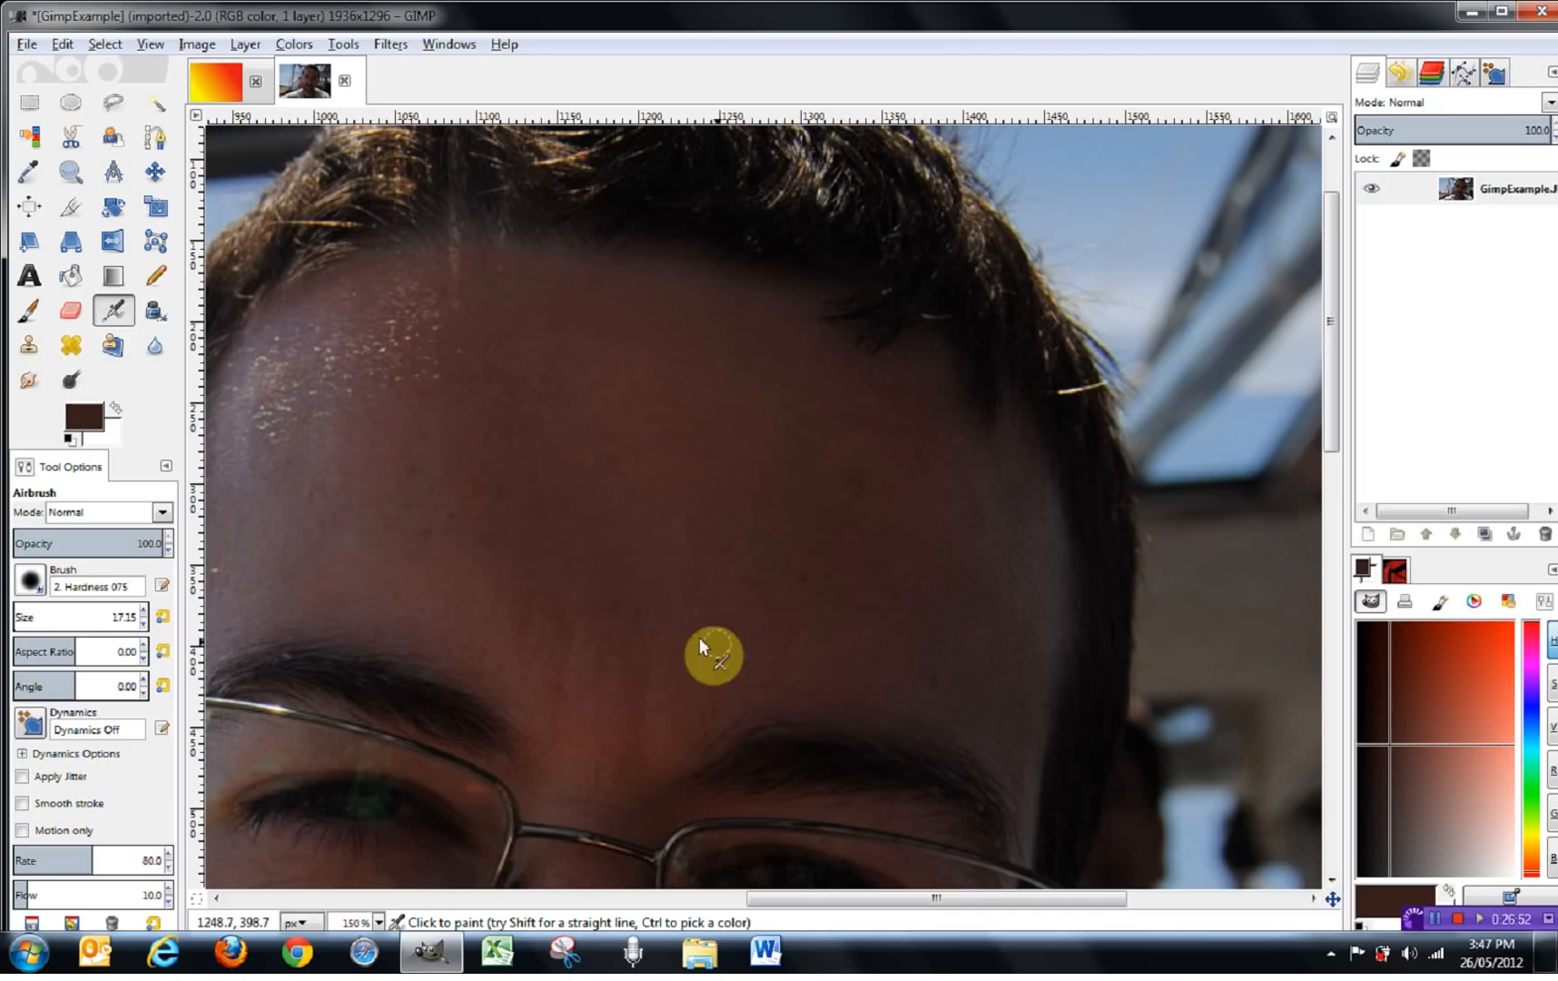
left_click(389, 472, "ctrl")
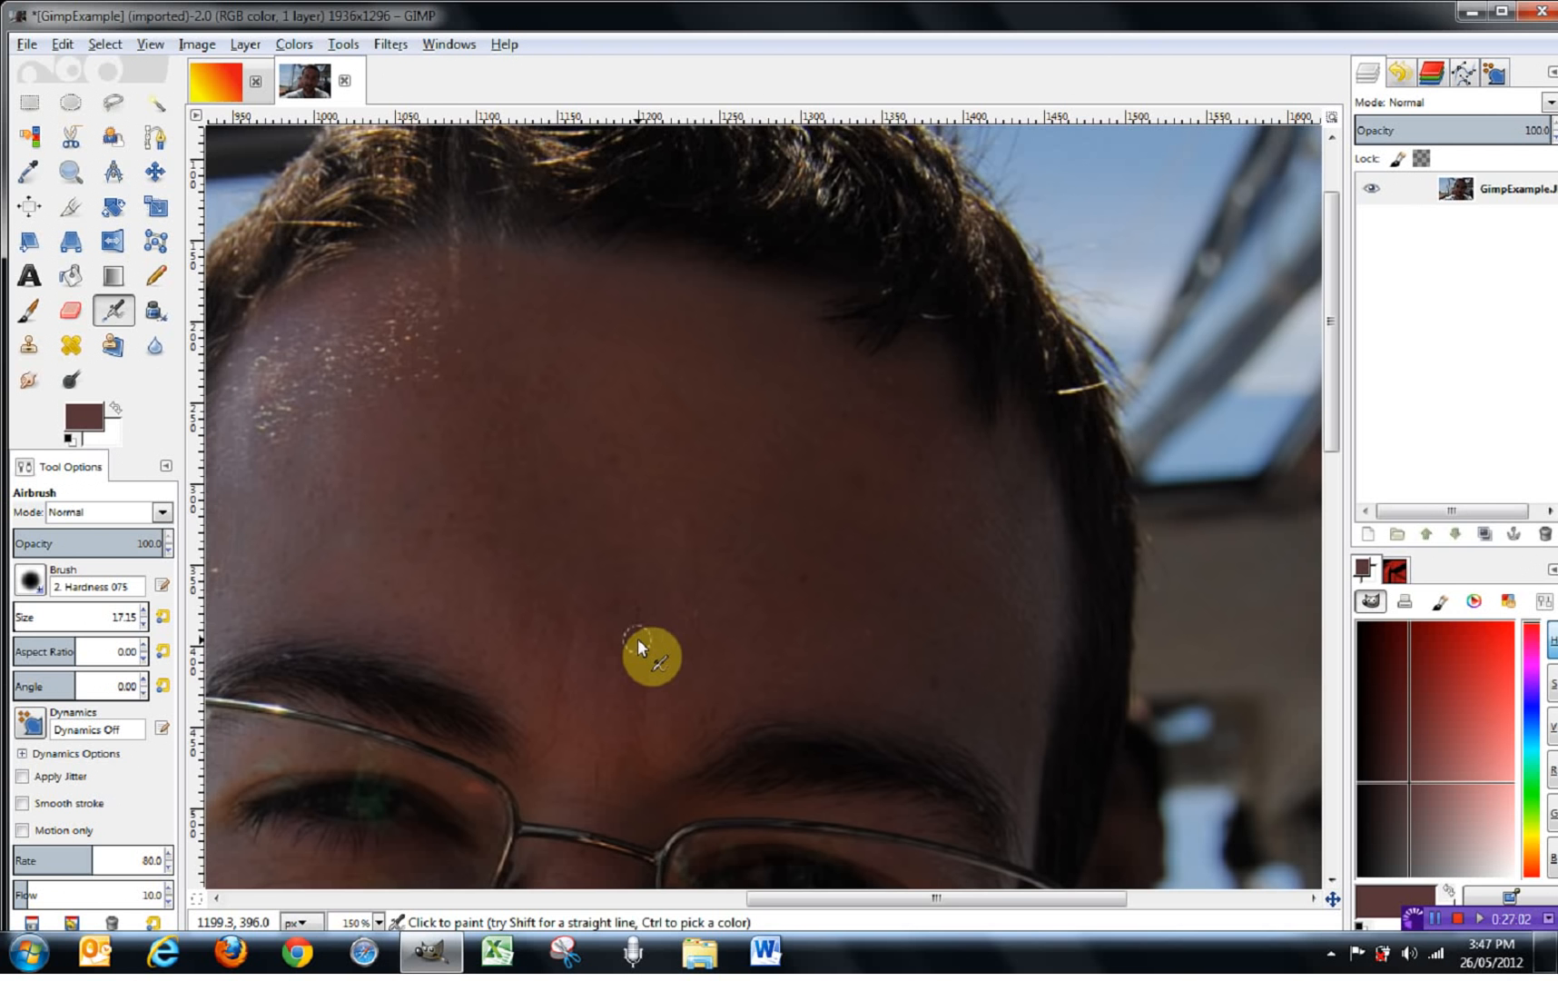
key("minus")
key("minus")
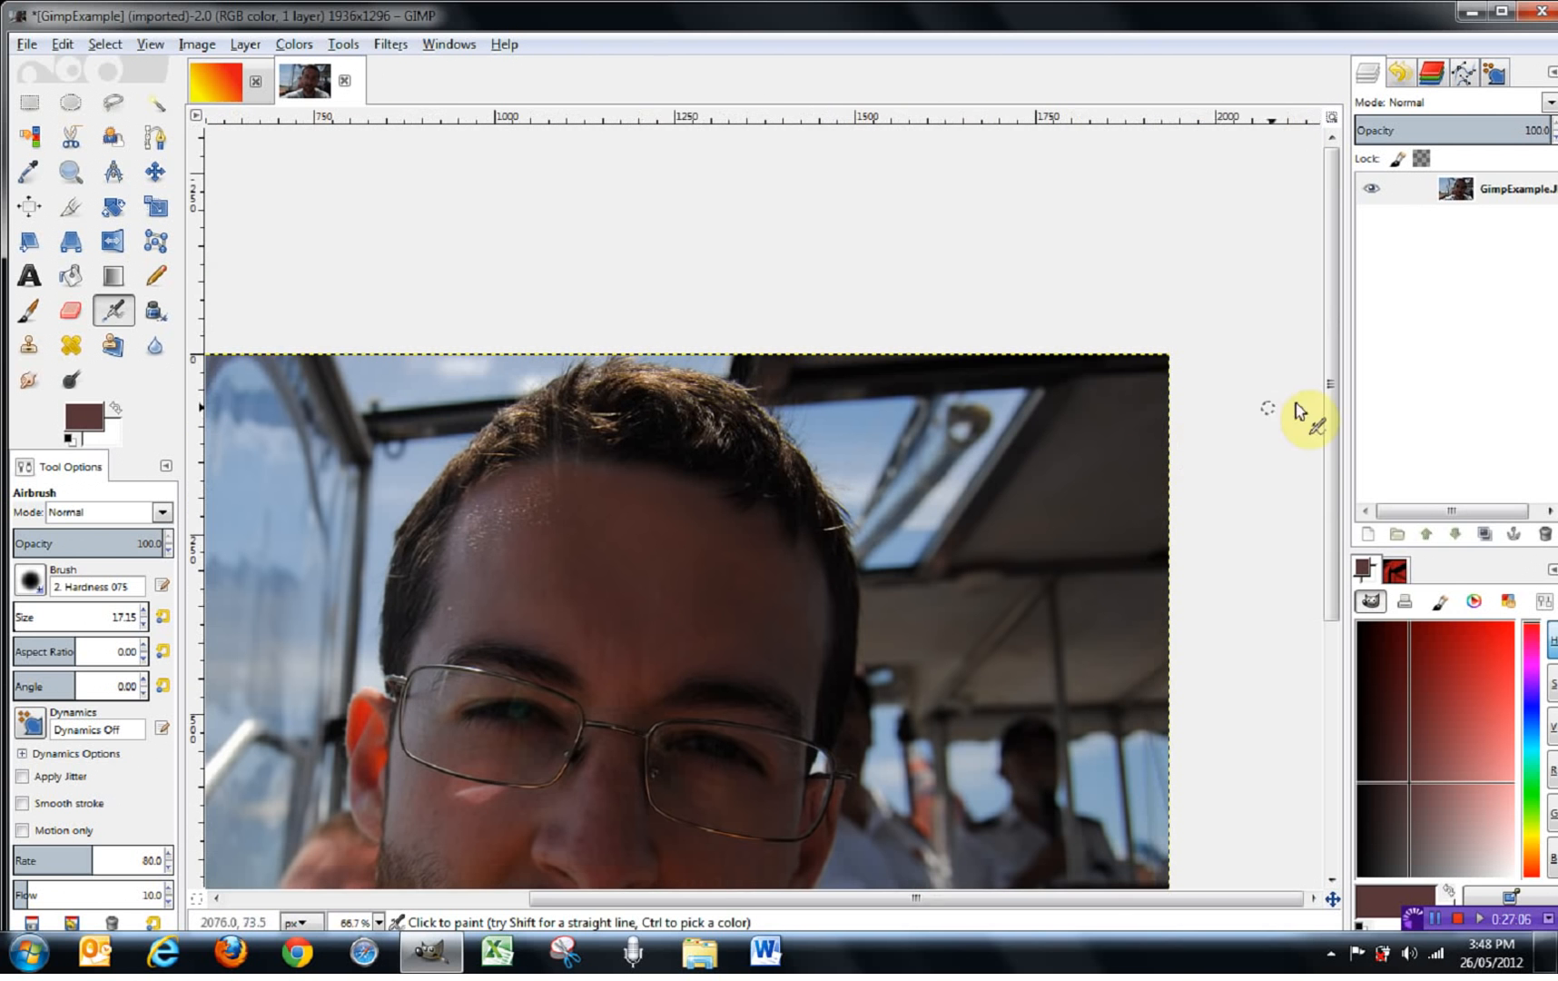
left_click_drag(1329, 385, 1176, 619)
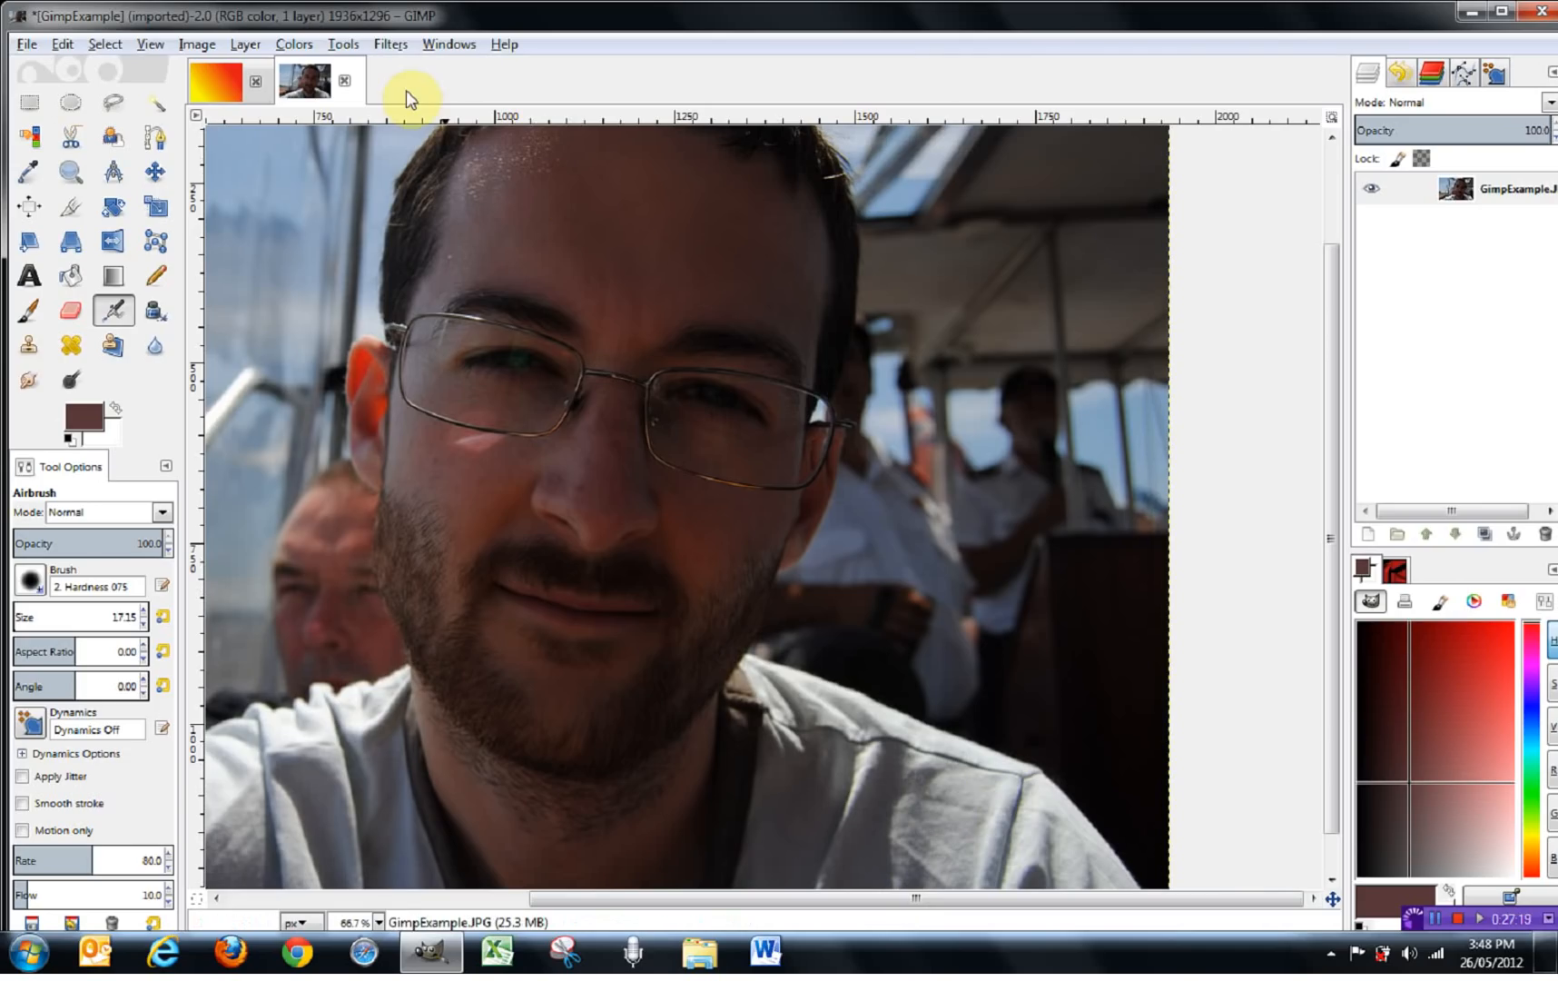
- Open the list of paint tools
left_click(391, 47)
mouse_move(504, 91)
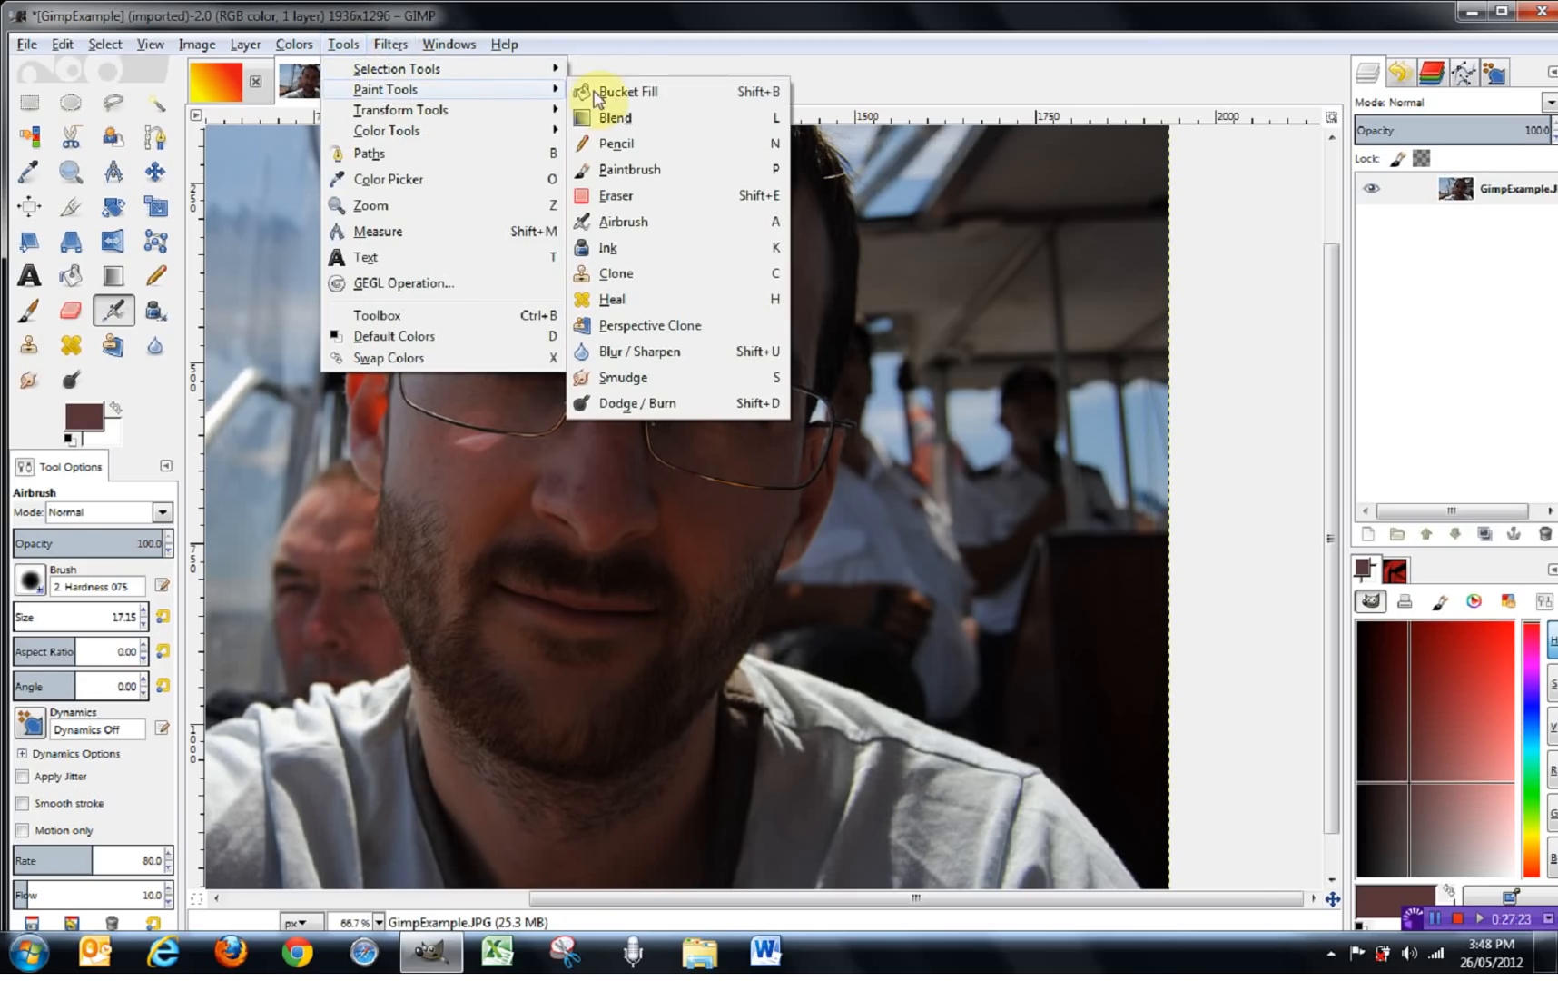